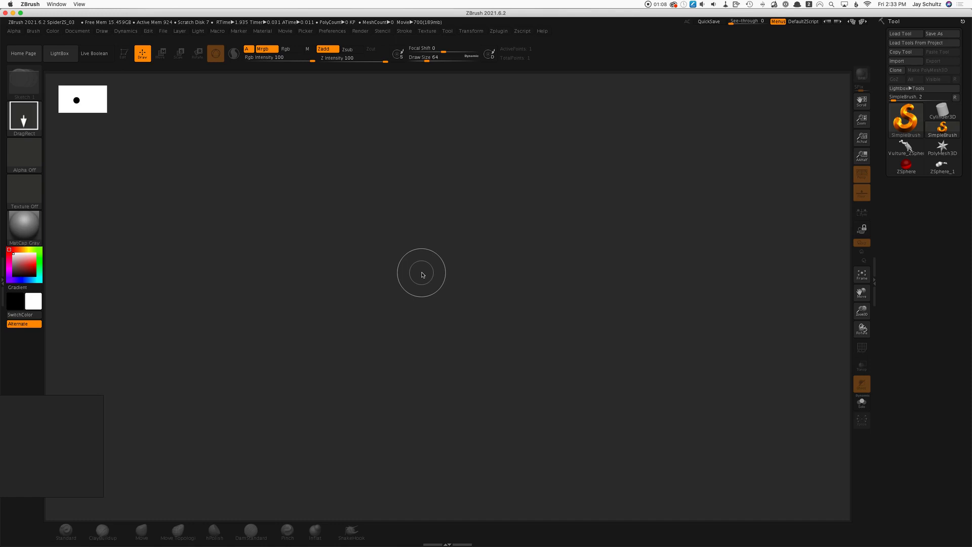
# Open the Beagle_ZSpheres project from the LightBox library without saving the current project
pyautogui.click(59, 56)
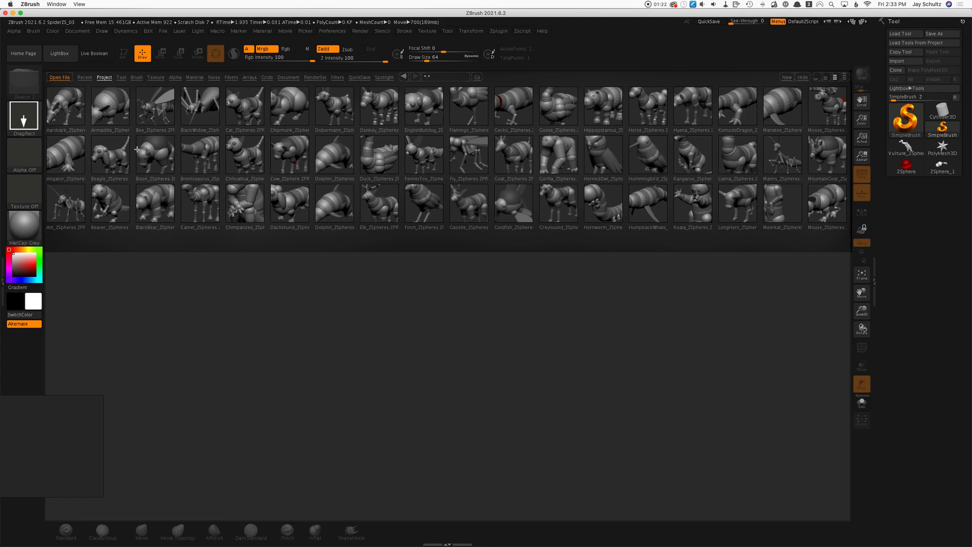
pyautogui.doubleClick(112, 155)
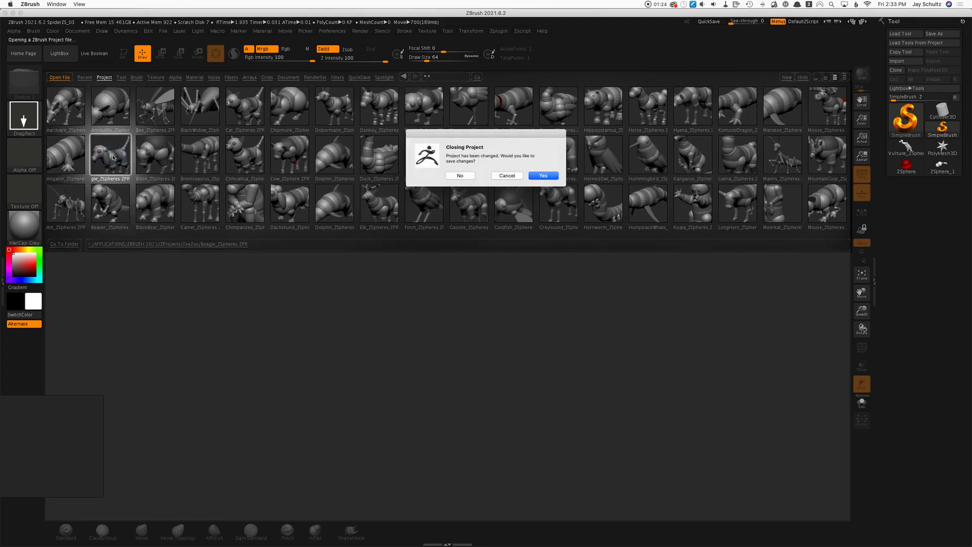
pyautogui.click(458, 176)
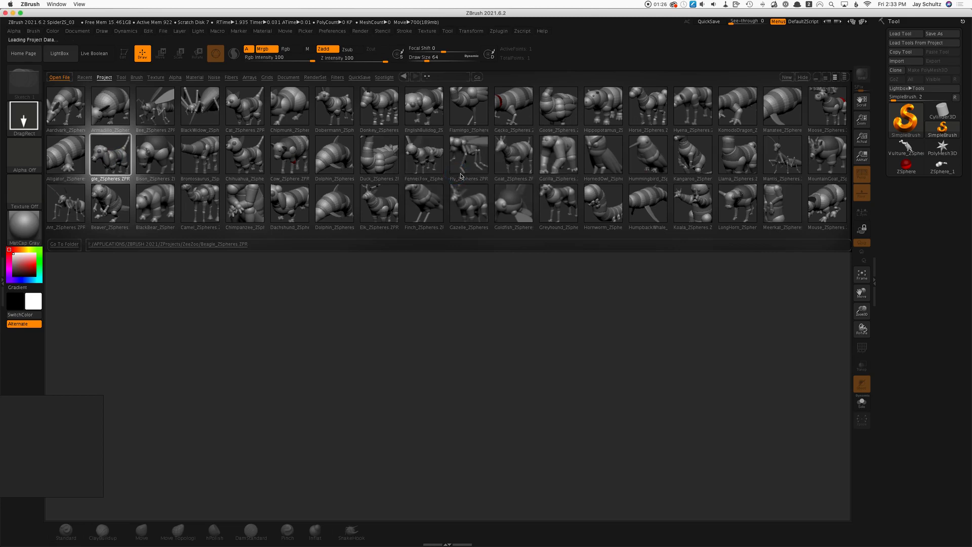
pyautogui.moveTo(636, 336)
pyautogui.mouseDown()
pyautogui.moveTo(665, 334)
pyautogui.moveTo(616, 327)
pyautogui.moveTo(649, 335)
pyautogui.mouseUp()
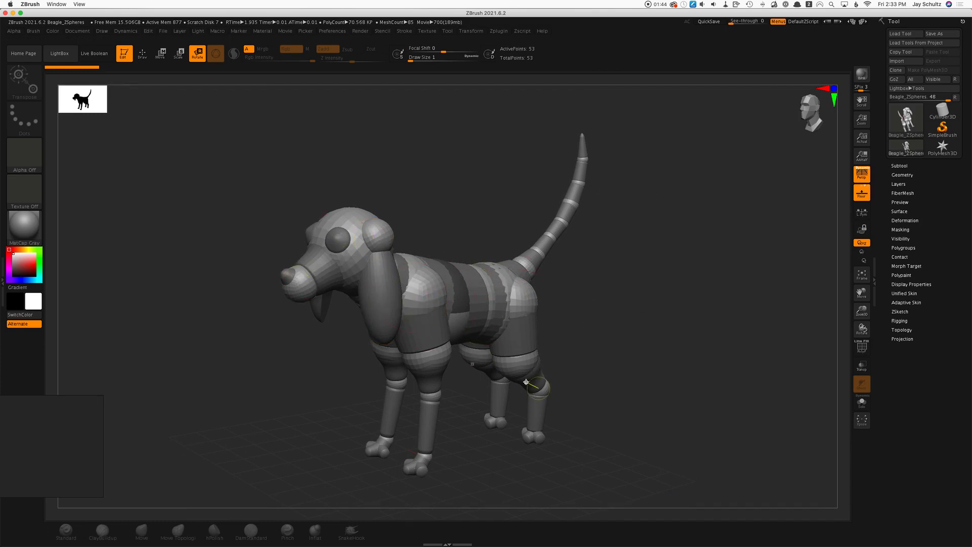
# Use Move mode to shift the beagle's lower front leg slightly and bend its tail chain into a new curve
pyautogui.click(160, 53)
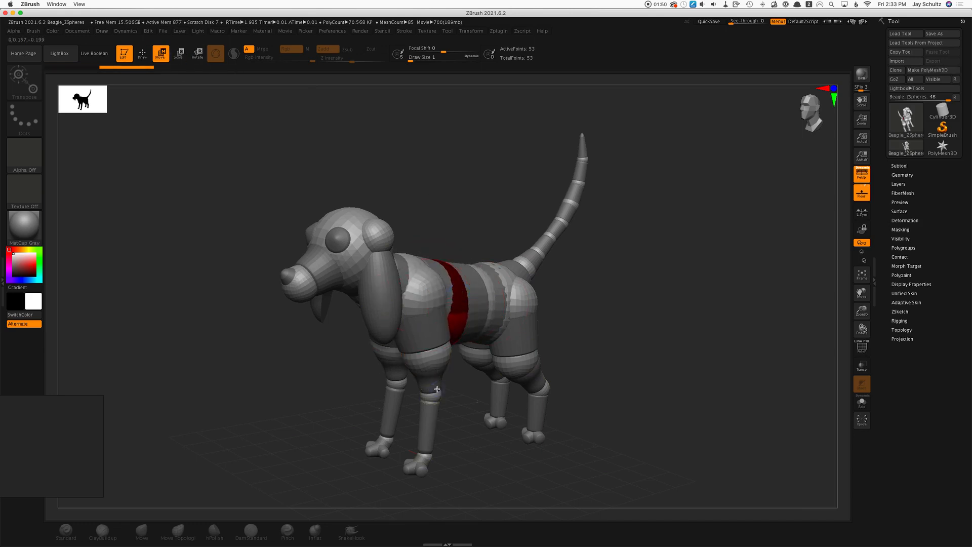
pyautogui.moveTo(437, 389); pyautogui.dragTo(442, 389)
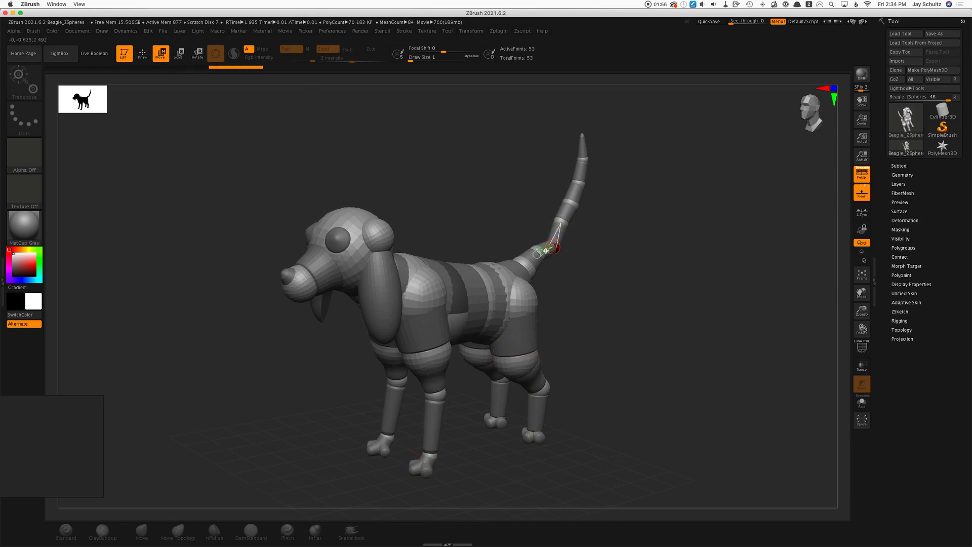
pyautogui.moveTo(543, 259); pyautogui.dragTo(570, 229)
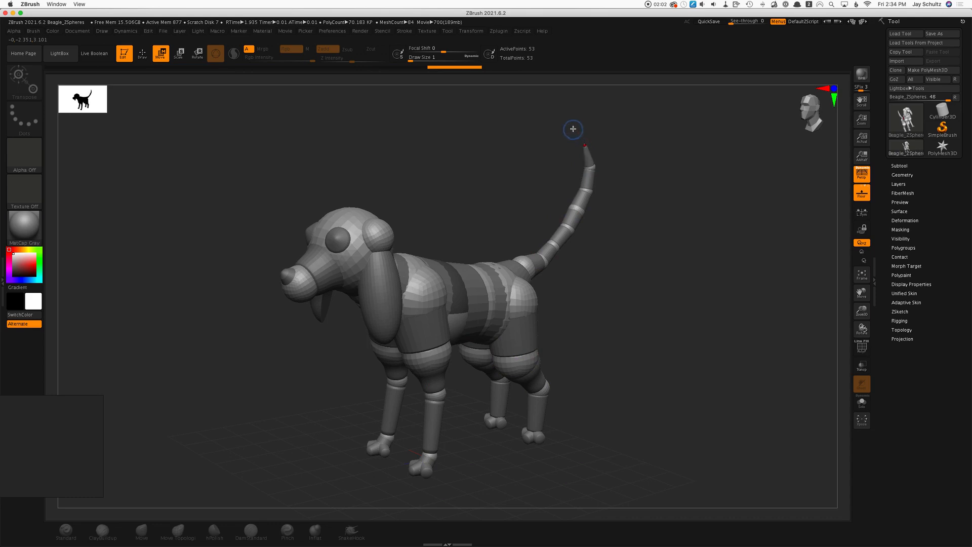
# Preview the beagle's ZSphere armature as a skinned mesh and inspect it from the side
pyautogui.press('a')
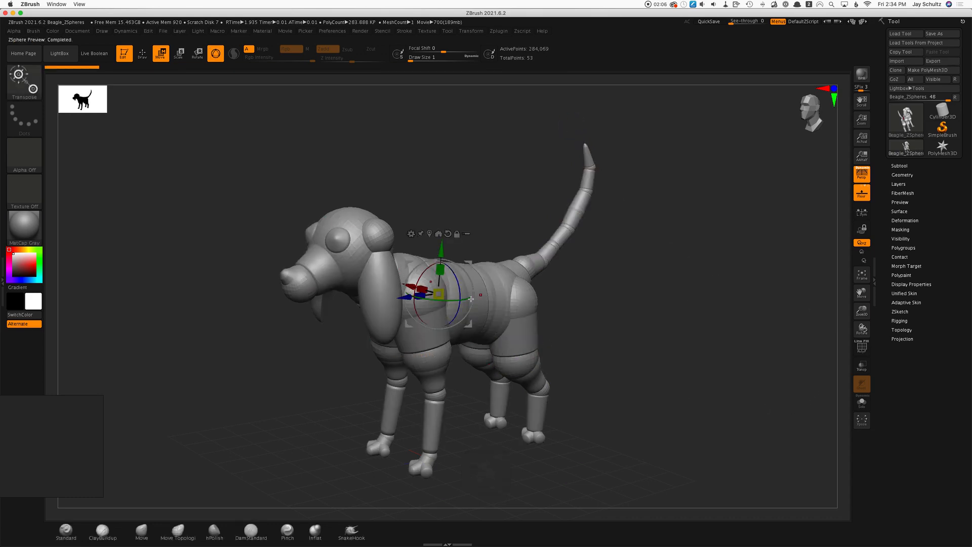
pyautogui.moveTo(656, 369)
pyautogui.mouseDown()
pyautogui.moveTo(631, 367)
pyautogui.moveTo(648, 363)
pyautogui.mouseUp()
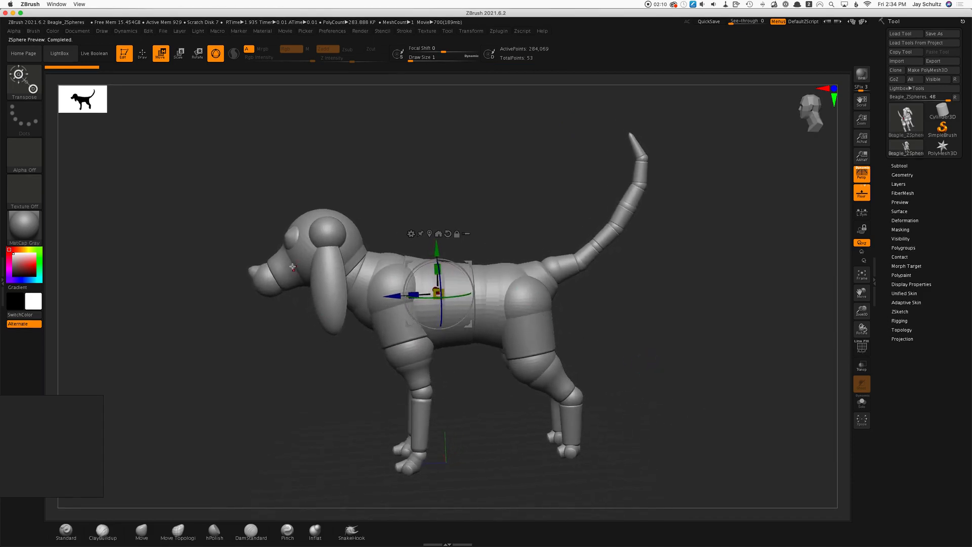
pyautogui.moveTo(582, 356); pyautogui.dragTo(669, 391)
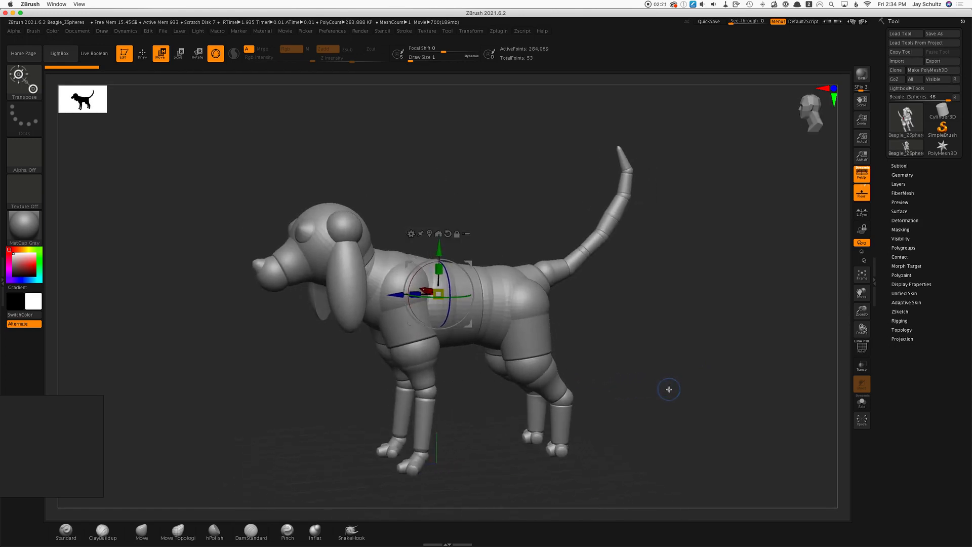
# Browse the project library's top level and its Mannequin folder, and close LightBox
pyautogui.click(65, 55)
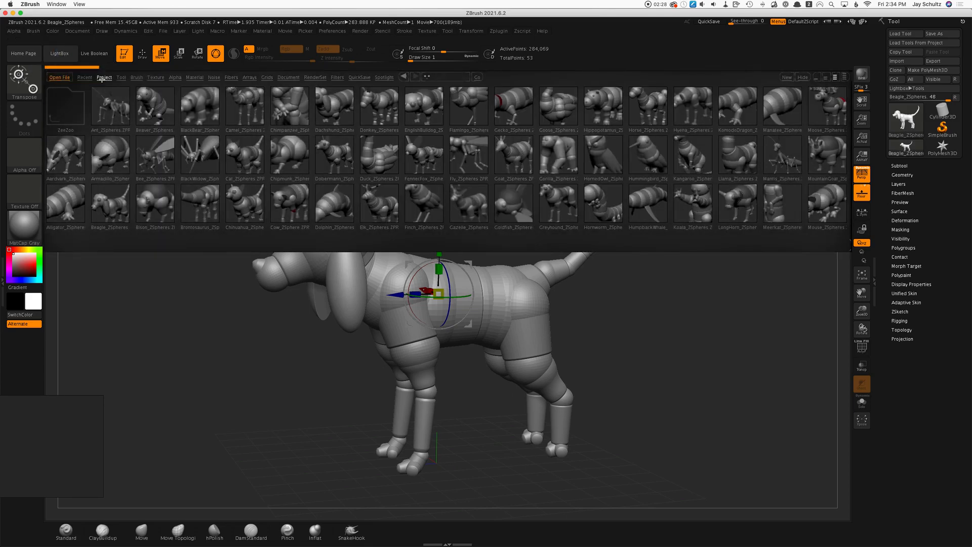
pyautogui.click(103, 77)
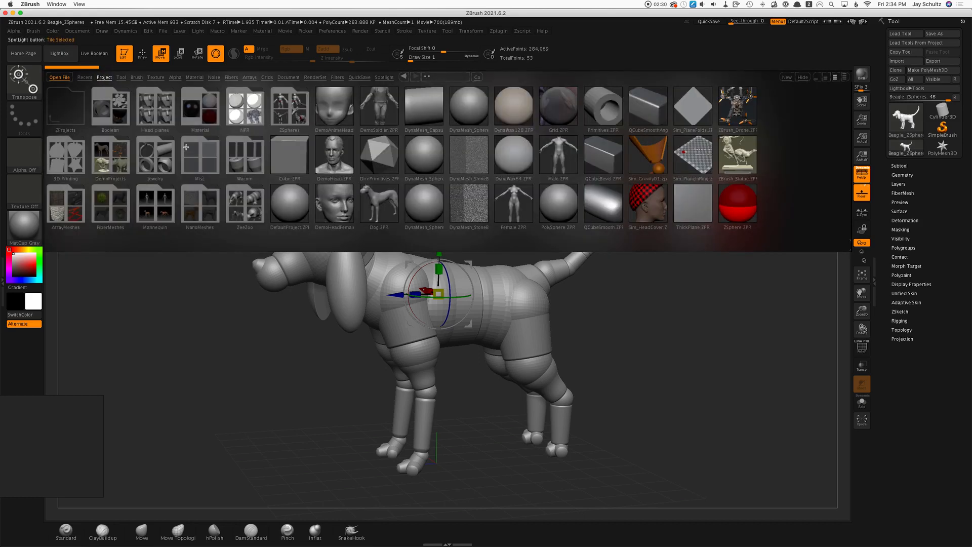
pyautogui.click(156, 207)
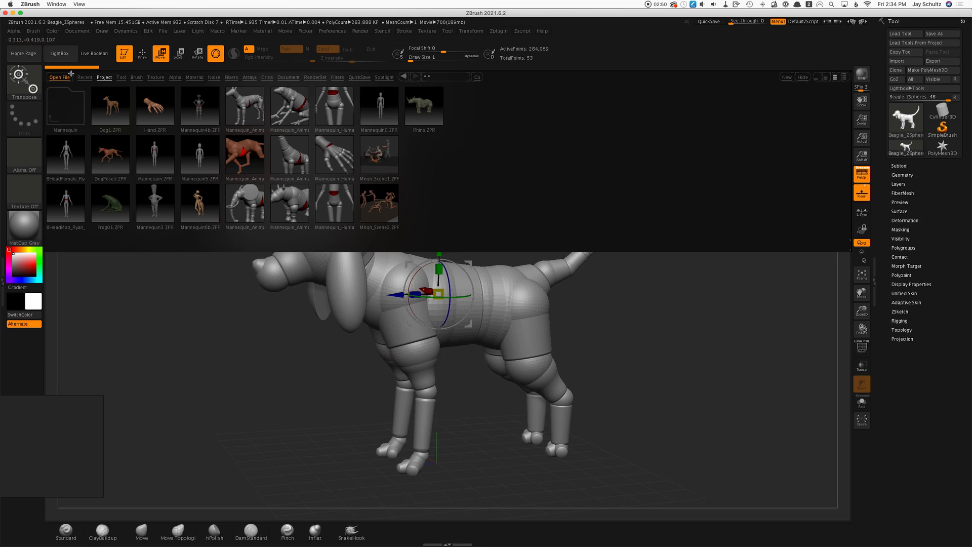
pyautogui.click(59, 53)
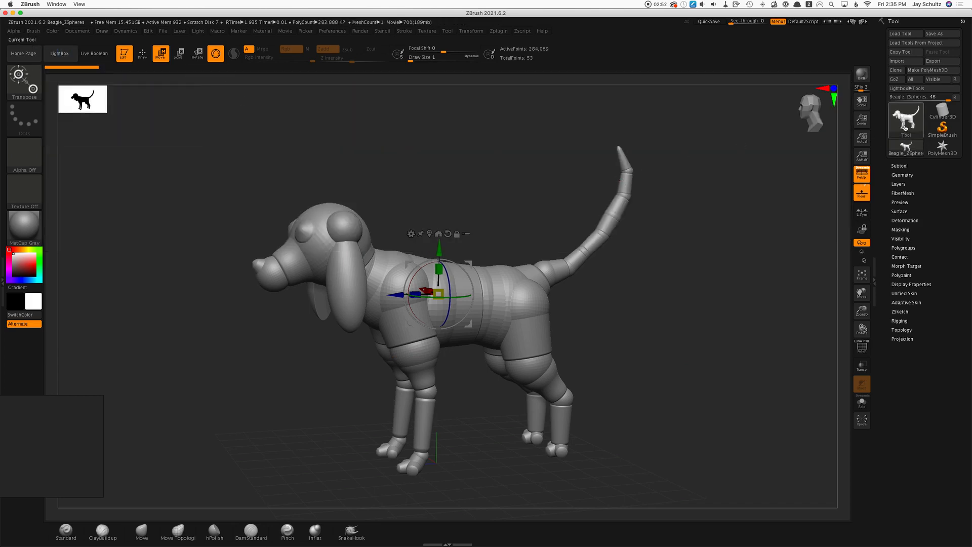
# Switch the active tool to a new ZSphere and set Draw Size to 1
pyautogui.click(908, 124)
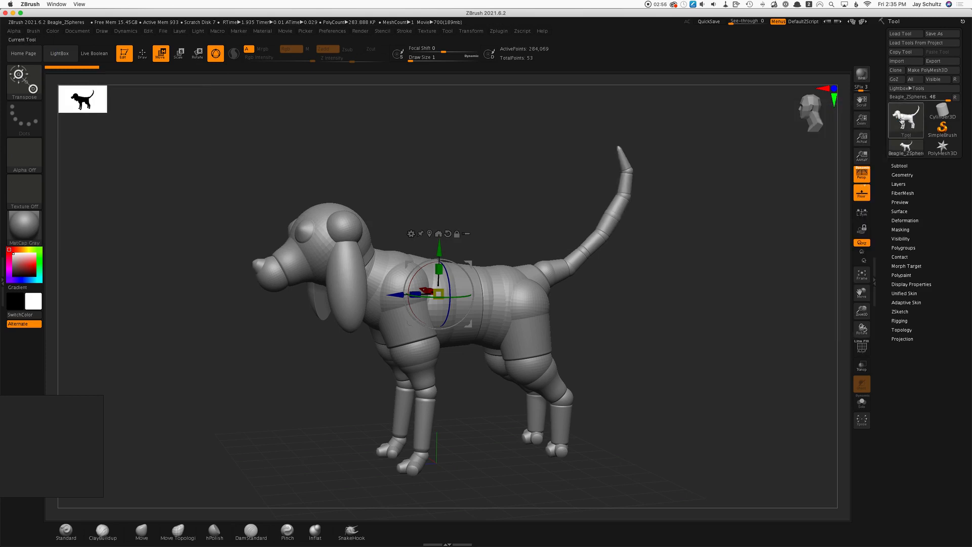
pyautogui.click(902, 119)
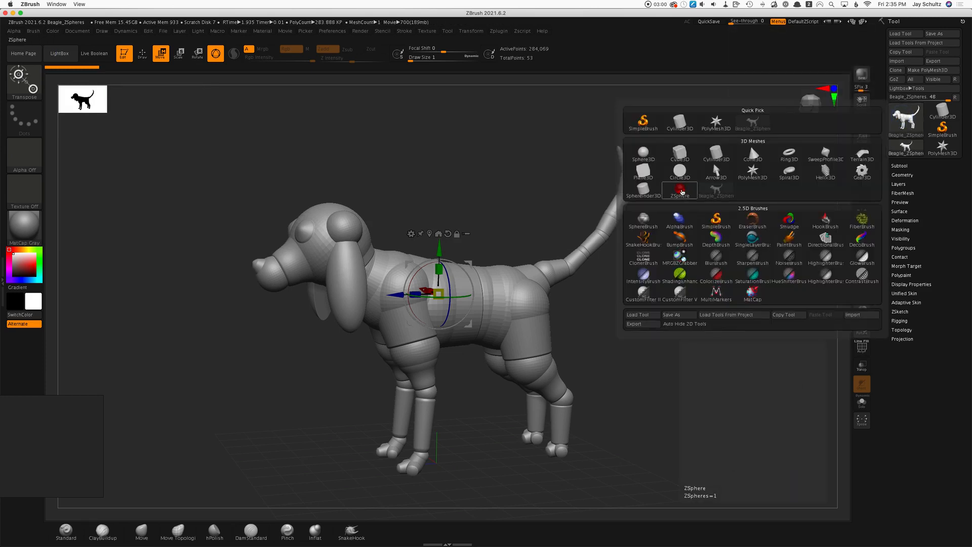
pyautogui.click(681, 191)
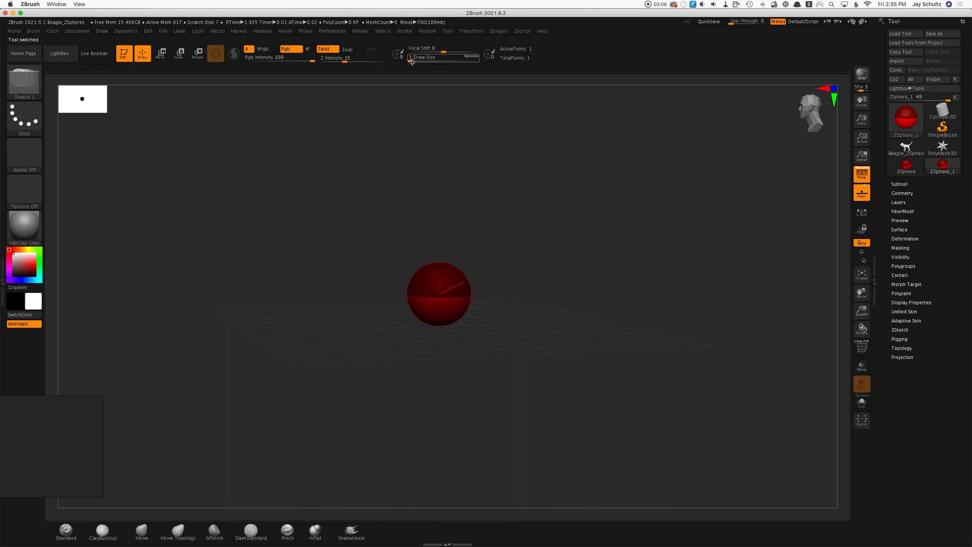
pyautogui.moveTo(411, 61); pyautogui.dragTo(428, 63)
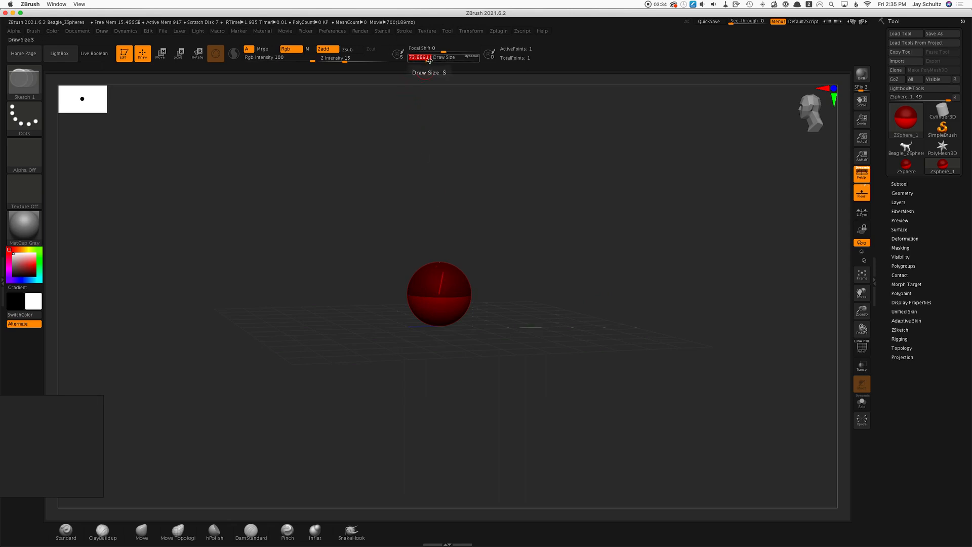
pyautogui.moveTo(429, 61)
pyautogui.mouseDown()
pyautogui.moveTo(386, 60)
pyautogui.moveTo(423, 61)
pyautogui.moveTo(401, 61)
pyautogui.mouseUp()
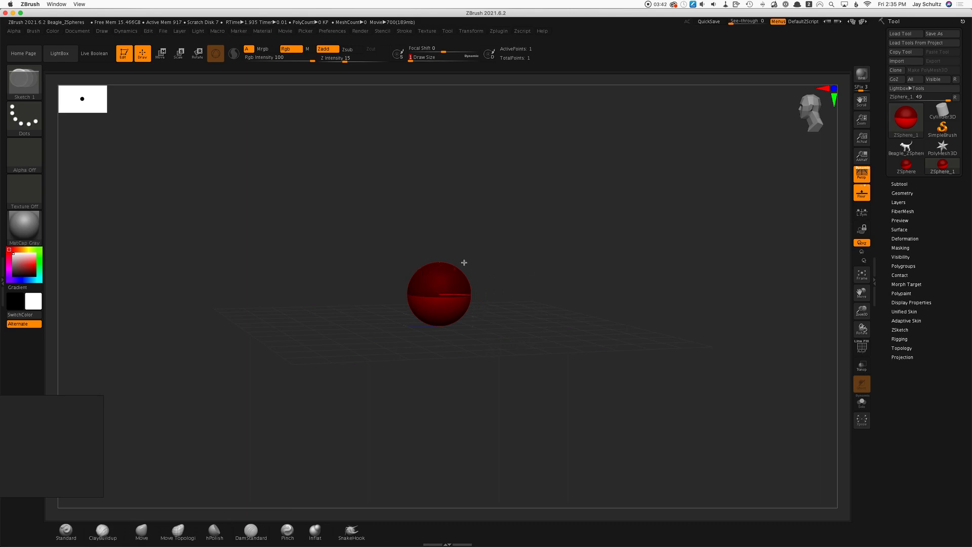
# Activate X symmetry on the single ZSphere with the view snapped to an orthogonal side
pyautogui.moveTo(550, 332)
pyautogui.keyDown('shift'); pyautogui.mouseDown()
pyautogui.moveTo(527, 332)
pyautogui.moveTo(534, 351)
pyautogui.moveTo(612, 353)
pyautogui.moveTo(618, 327)
pyautogui.moveTo(586, 323)
pyautogui.moveTo(587, 278)
pyautogui.moveTo(587, 325)
pyautogui.mouseUp(); pyautogui.keyUp('shift')
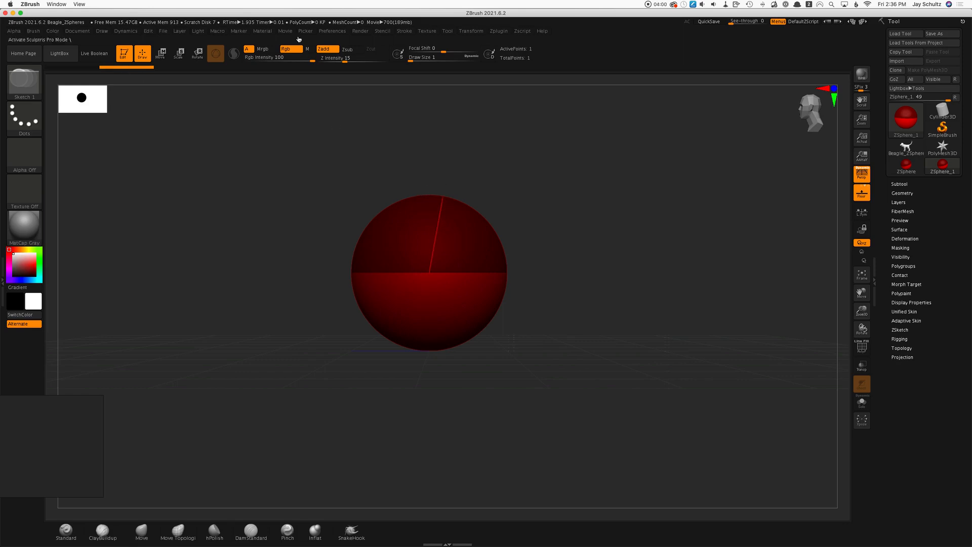
pyautogui.click(471, 31)
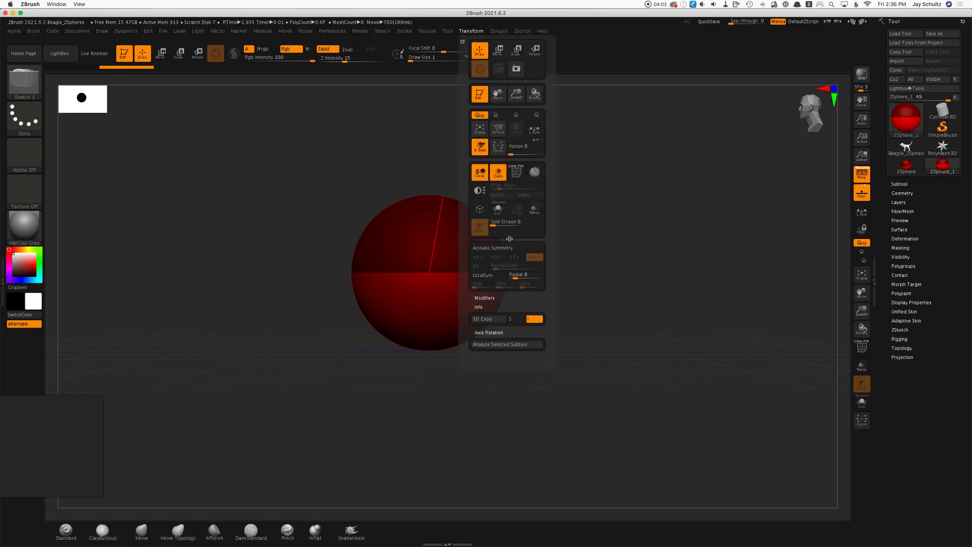
pyautogui.click(496, 248)
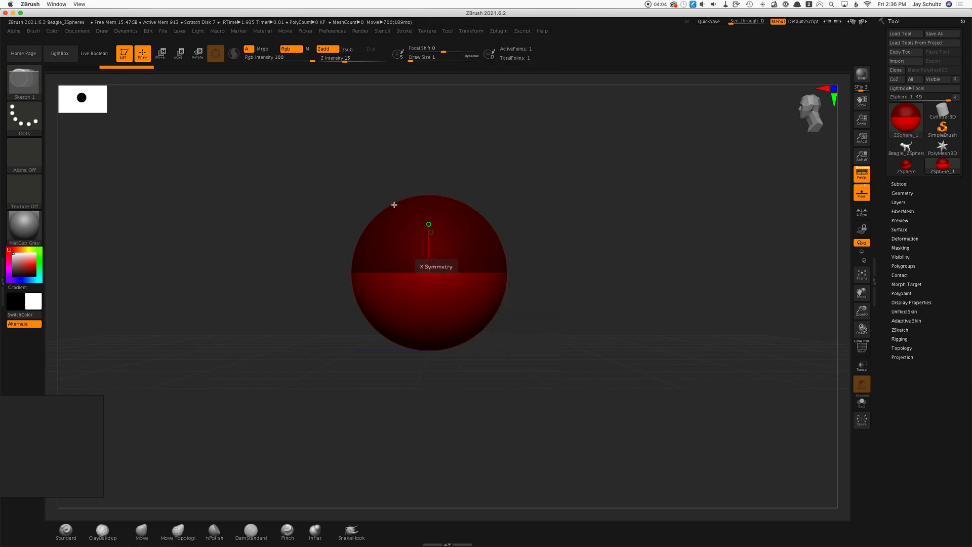
# Try to draw small child ZSpheres at the top of the root ZSphere, and undo them
pyautogui.moveTo(526, 253); pyautogui.dragTo(527, 317)
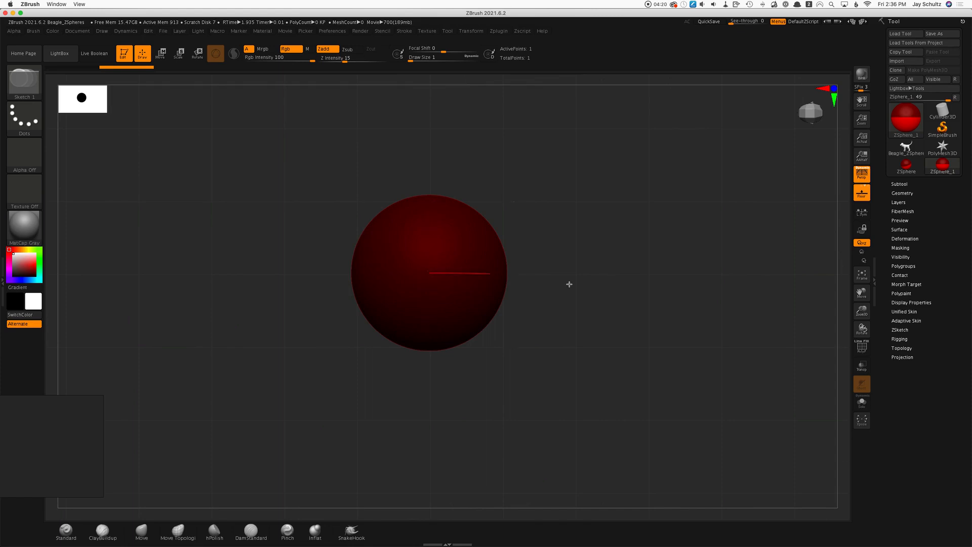
pyautogui.moveTo(569, 282); pyautogui.dragTo(568, 191)
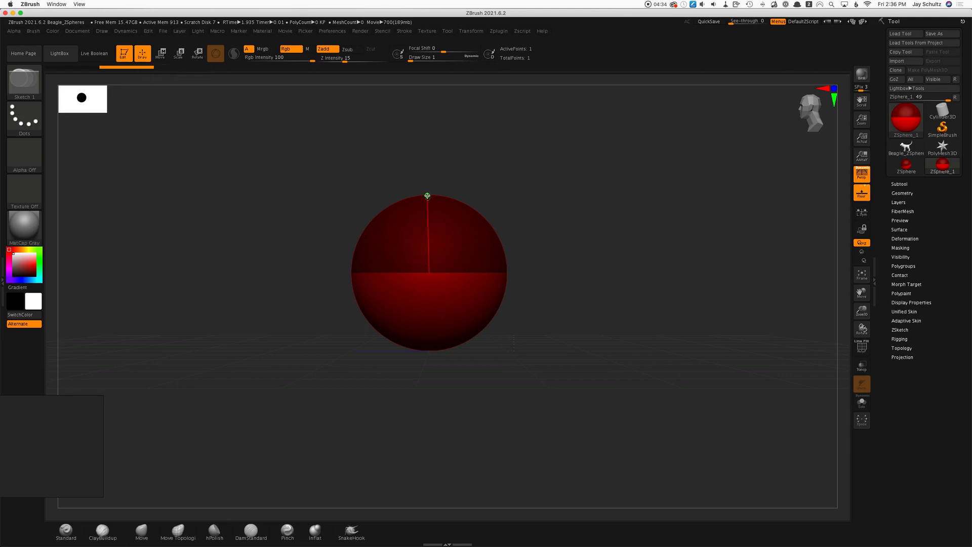
pyautogui.moveTo(428, 195); pyautogui.dragTo(429, 167)
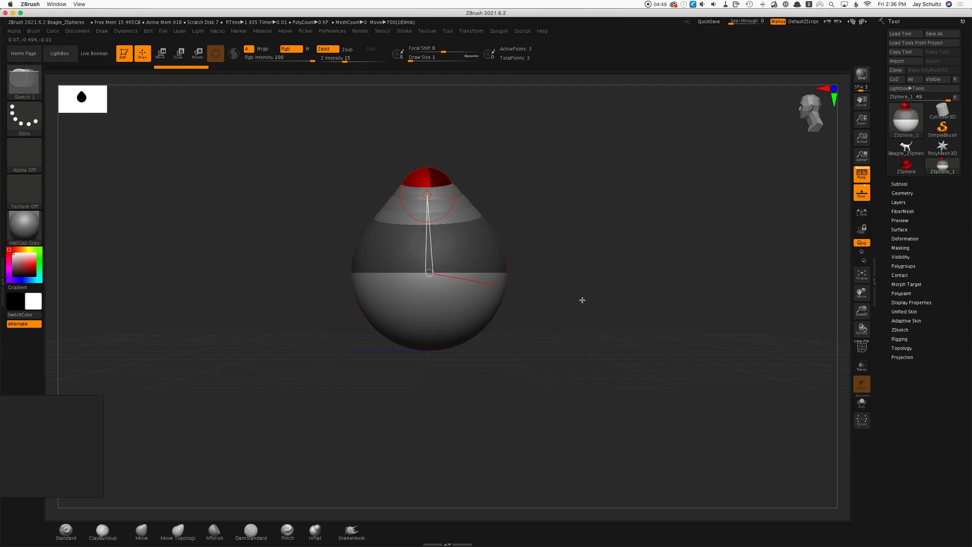
pyautogui.keyDown('alt'); pyautogui.moveTo(564, 274); pyautogui.dragTo(579, 340); pyautogui.keyUp('alt')
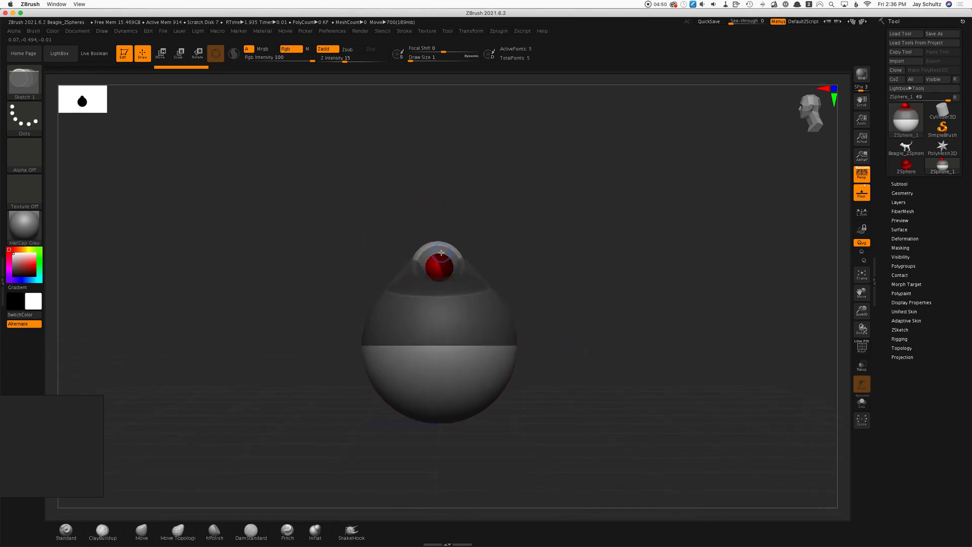
pyautogui.press('super+z')
pyautogui.press('super+z')
pyautogui.press('super+z')
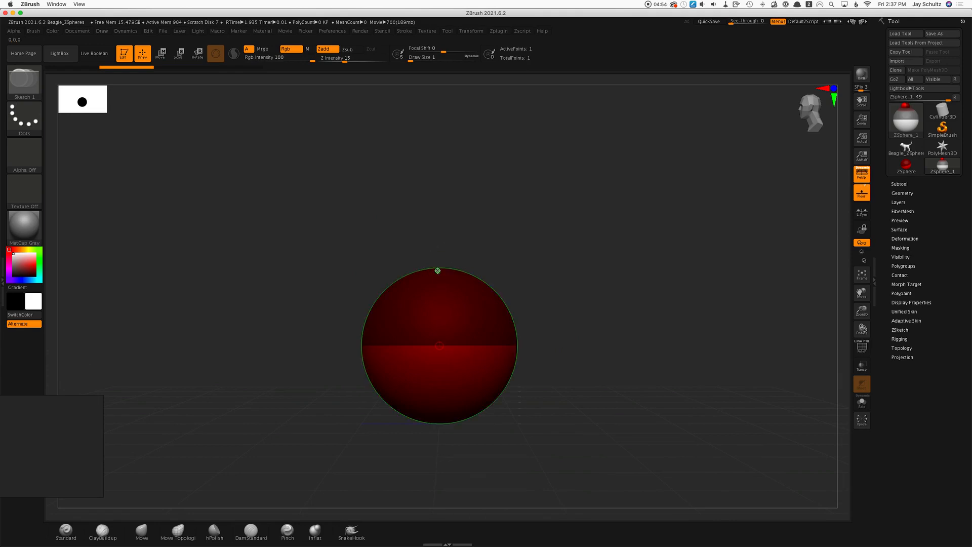
# Try to draw an off-centre symmetrical pair of ZSpheres on top of the root and move them apart, and undo everything
pyautogui.moveTo(436, 268); pyautogui.dragTo(448, 246)
pyautogui.moveTo(579, 336); pyautogui.dragTo(638, 332)
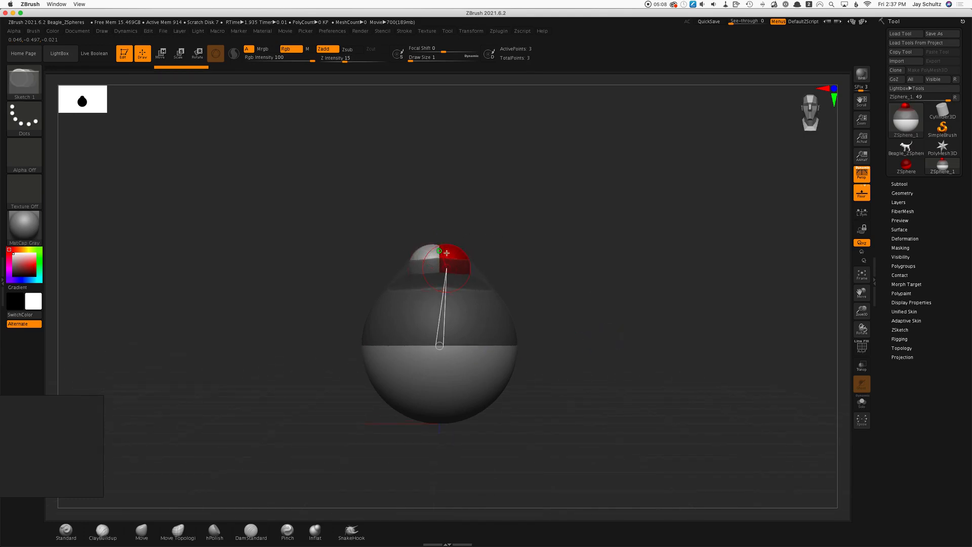
pyautogui.click(162, 54)
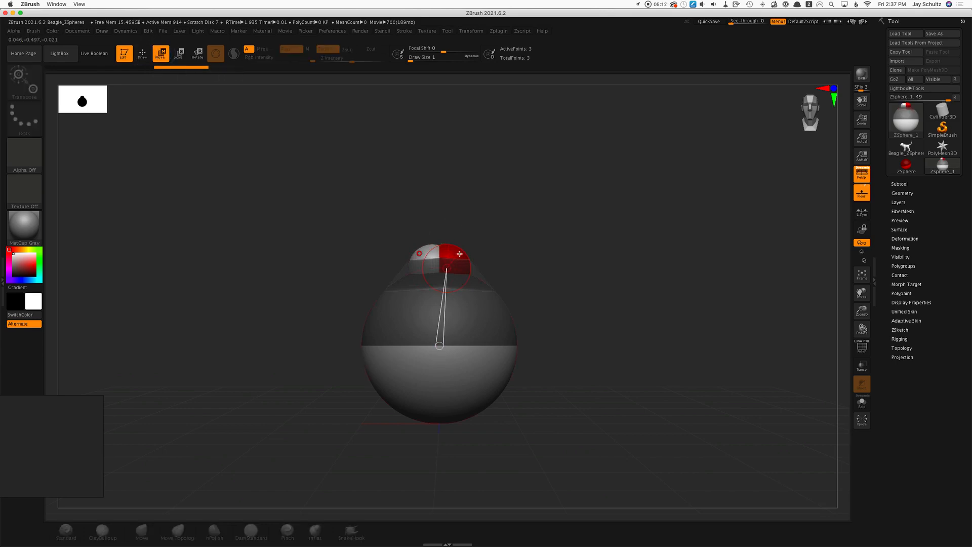
pyautogui.moveTo(447, 261); pyautogui.dragTo(514, 233)
pyautogui.press('super+z')
pyautogui.press('super+z')
pyautogui.press('super+z')
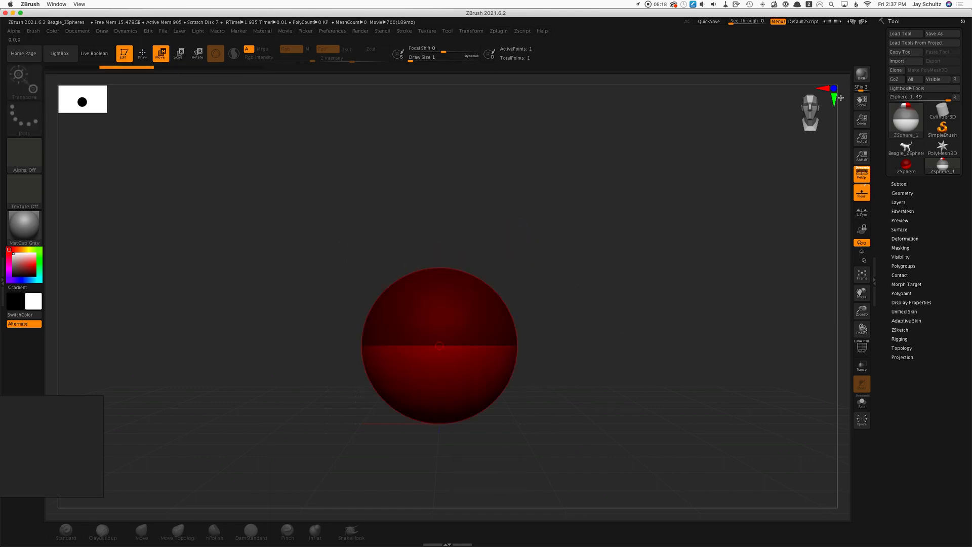
# Draw a single child ZSphere exactly on the symmetry centre line at the top of the root ZSphere
pyautogui.click(142, 53)
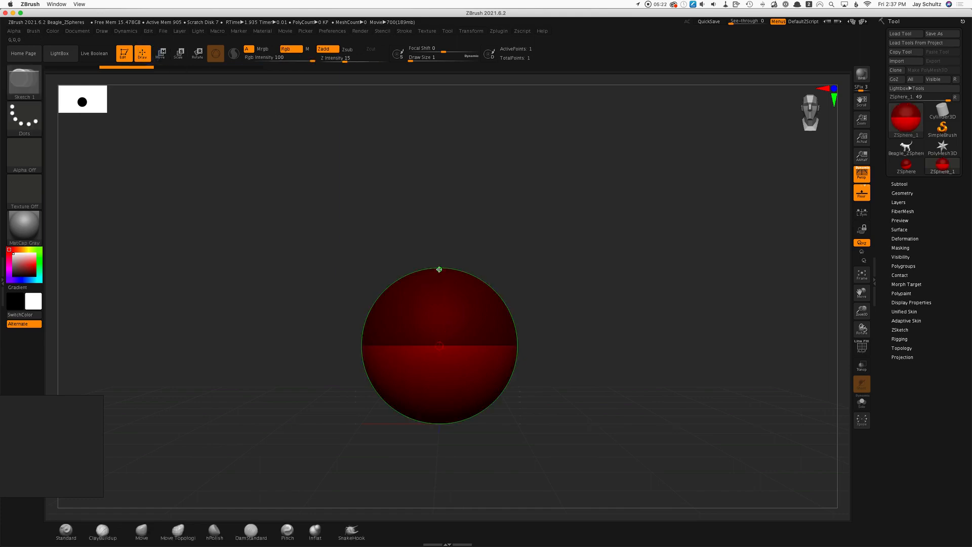
pyautogui.moveTo(439, 269); pyautogui.dragTo(443, 246)
pyautogui.moveTo(603, 334); pyautogui.dragTo(628, 351)
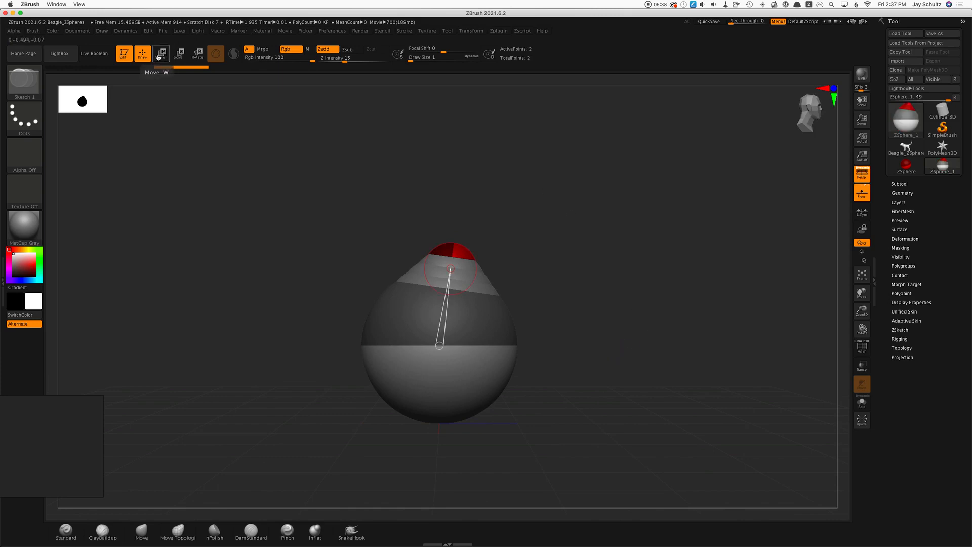
# Switch from Draw to Move mode, toggling between the two modes
pyautogui.press('w')
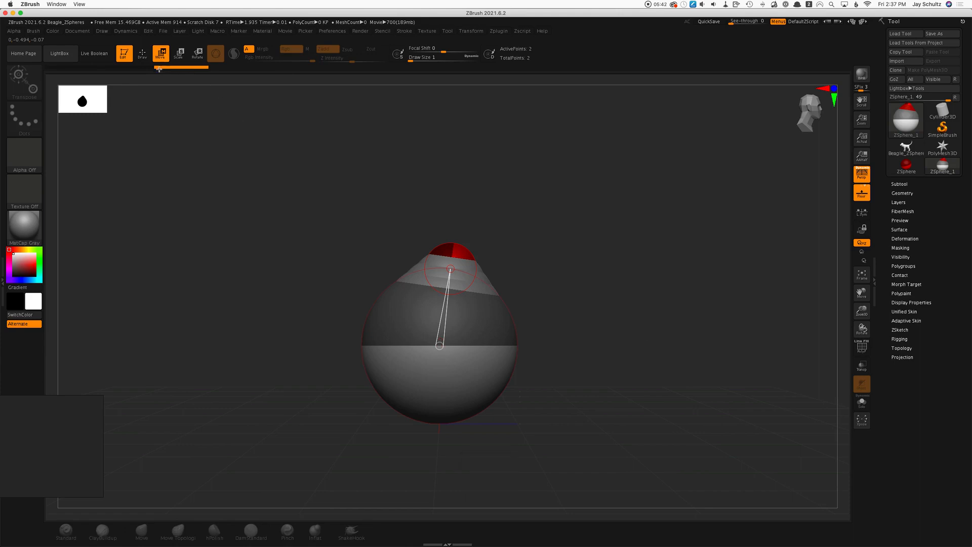
pyautogui.press('w')
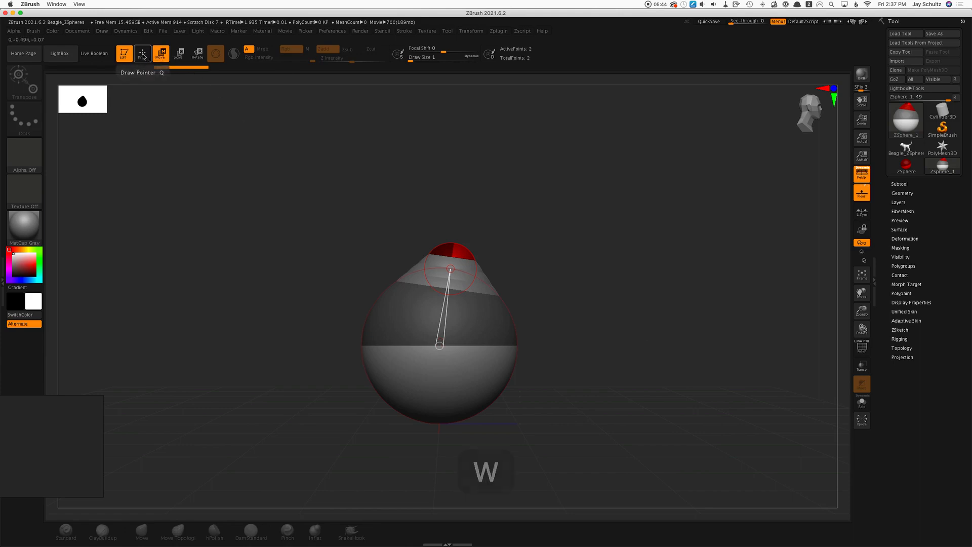
pyautogui.press('q')
pyautogui.press('w')
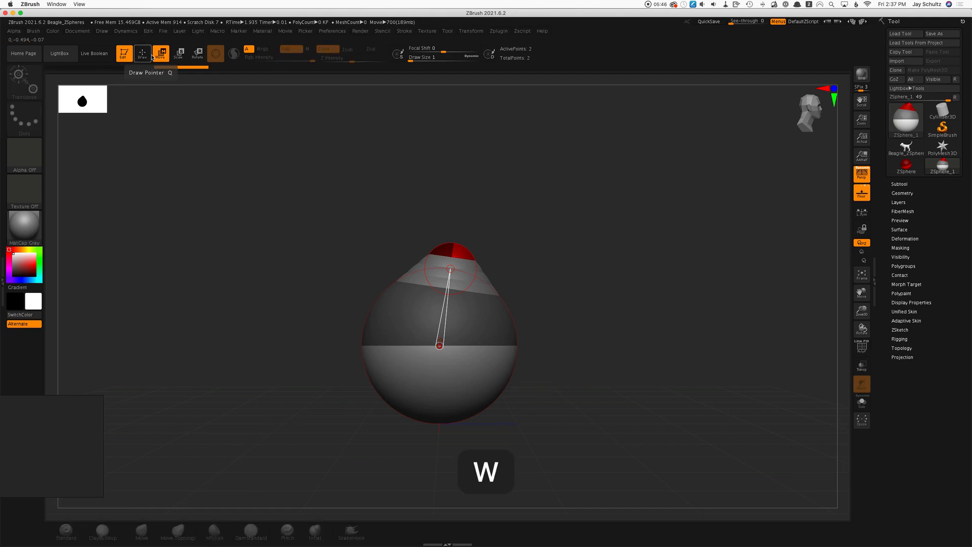
# Cycle through the Scale, Rotate and Move modes and return to Draw mode
pyautogui.press('e')
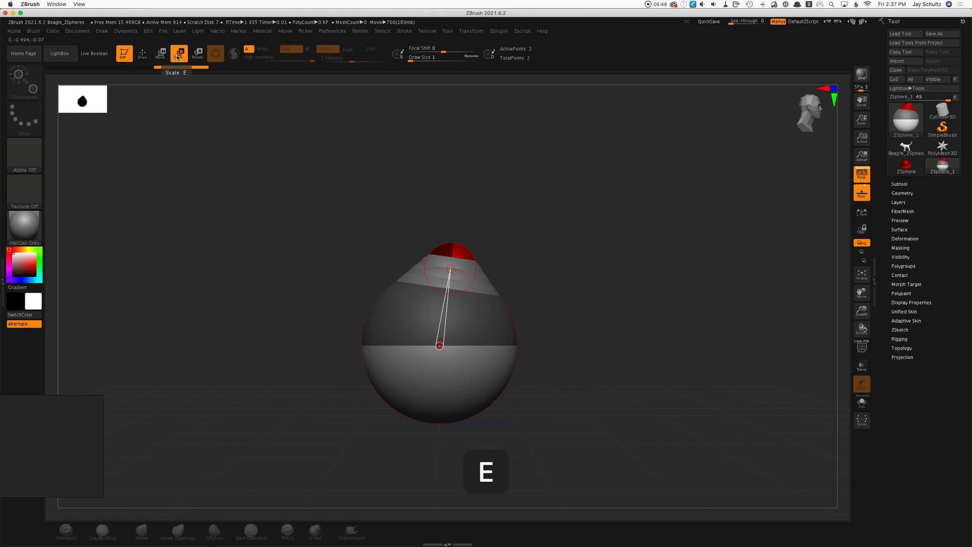
pyautogui.press('r')
pyautogui.press('e')
pyautogui.press('w')
pyautogui.press('q')
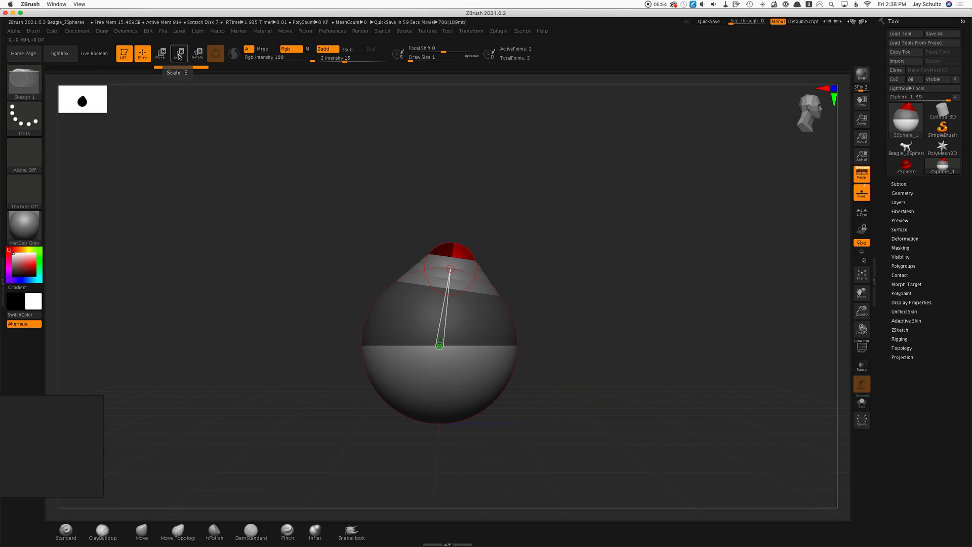
# Move the top child ZSphere sideways in the side view so it is centred directly above the root
pyautogui.click(160, 57)
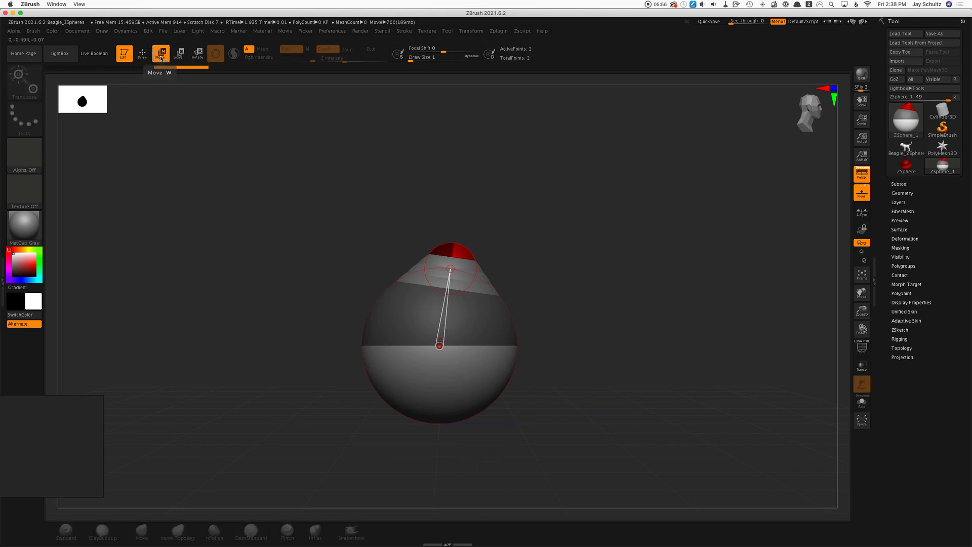
pyautogui.moveTo(454, 246); pyautogui.dragTo(449, 246)
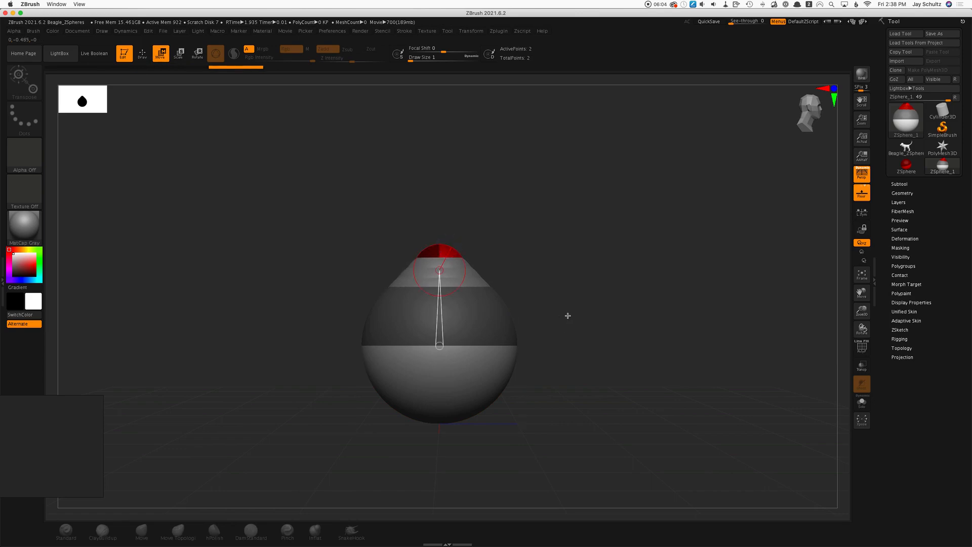
pyautogui.moveTo(616, 364); pyautogui.dragTo(577, 311)
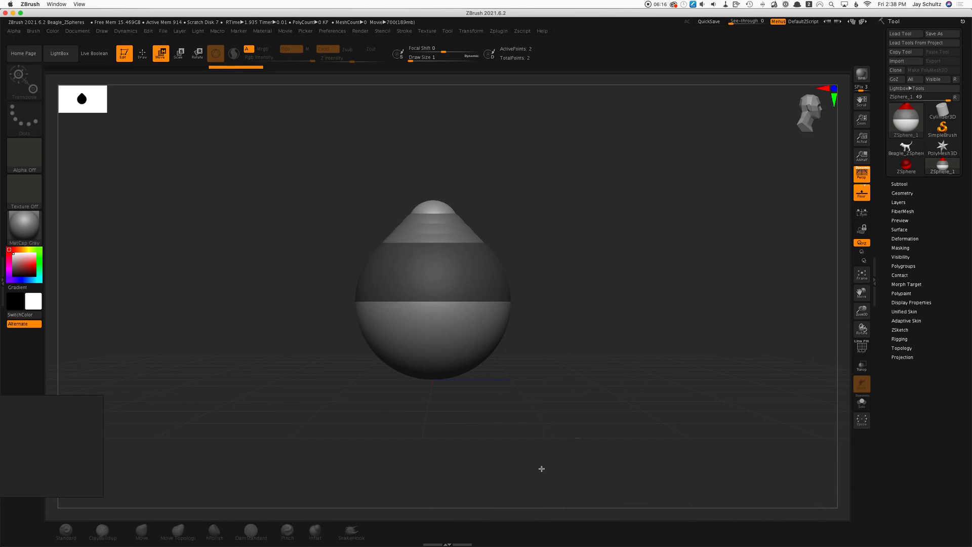
# Preview the two-ZSphere chain as an adaptive skin, inspect it from several angles, and return to the ZSphere display
pyautogui.press('a')
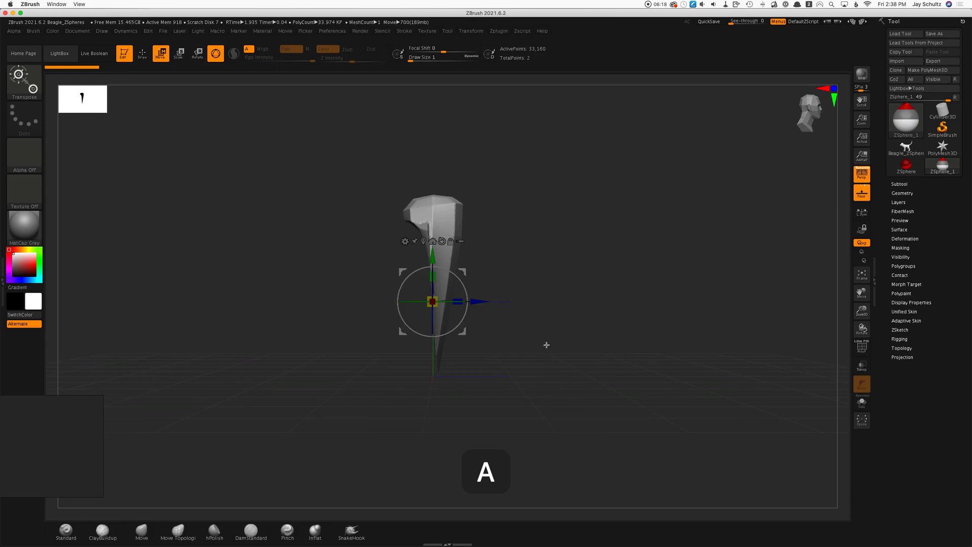
pyautogui.moveTo(479, 347); pyautogui.dragTo(458, 355)
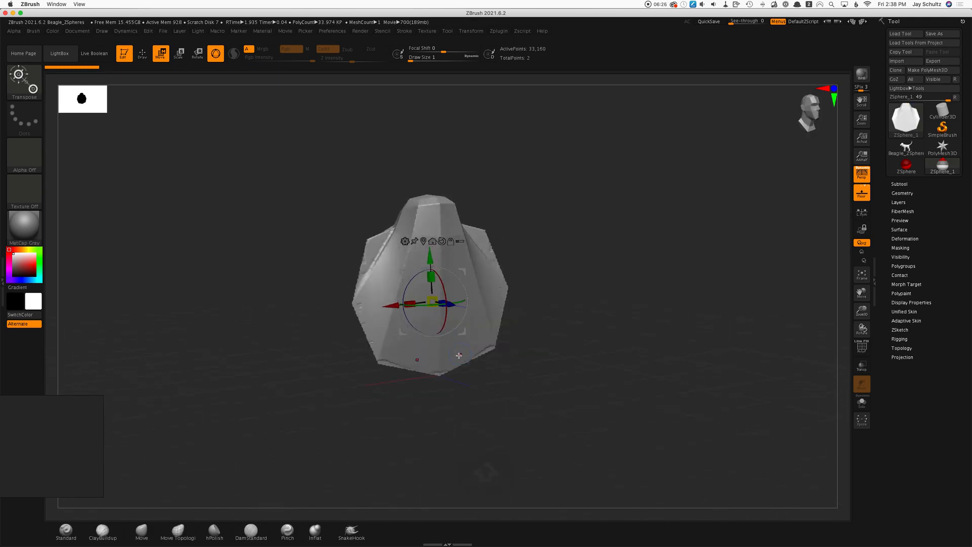
pyautogui.press('a')
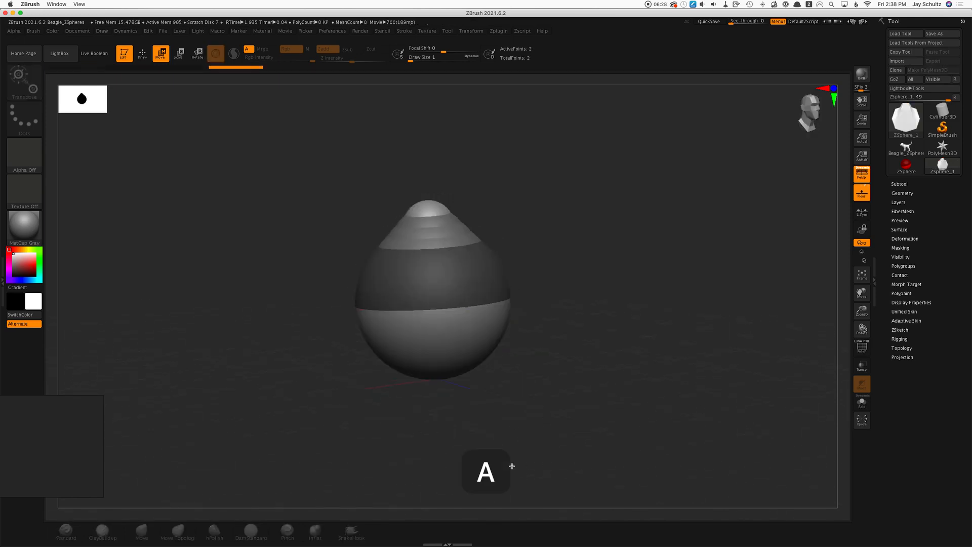
pyautogui.keyDown('shift'); pyautogui.moveTo(540, 404); pyautogui.dragTo(553, 404); pyautogui.keyUp('shift')
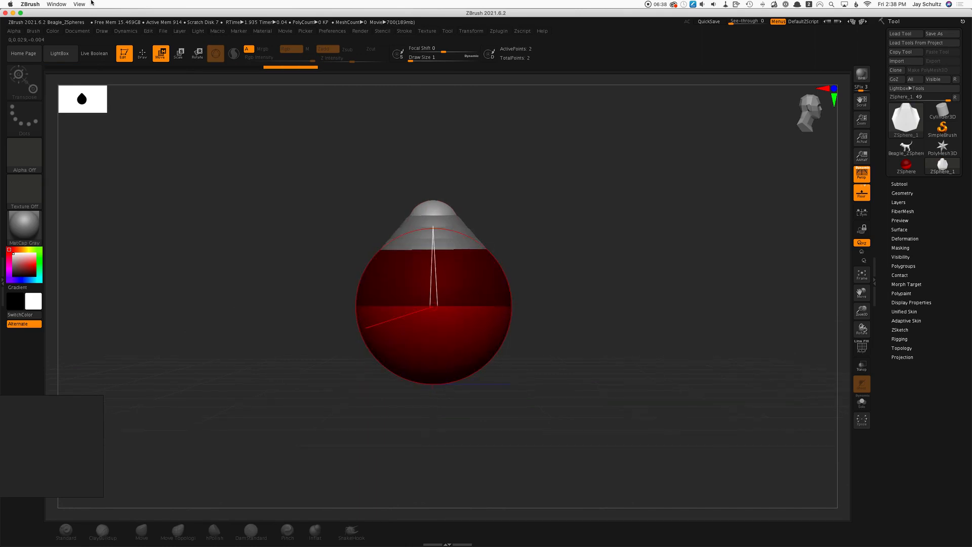
# Draw a single small child ZSphere exactly on the symmetry centre line at the bottom of the root, undoing the off-centre pair drawn first
pyautogui.click(140, 51)
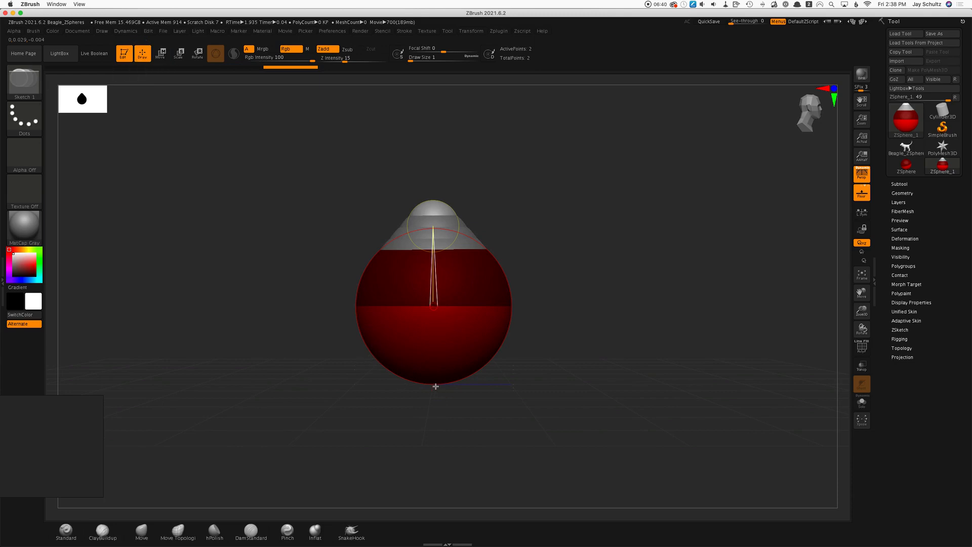
pyautogui.moveTo(435, 386); pyautogui.dragTo(436, 394)
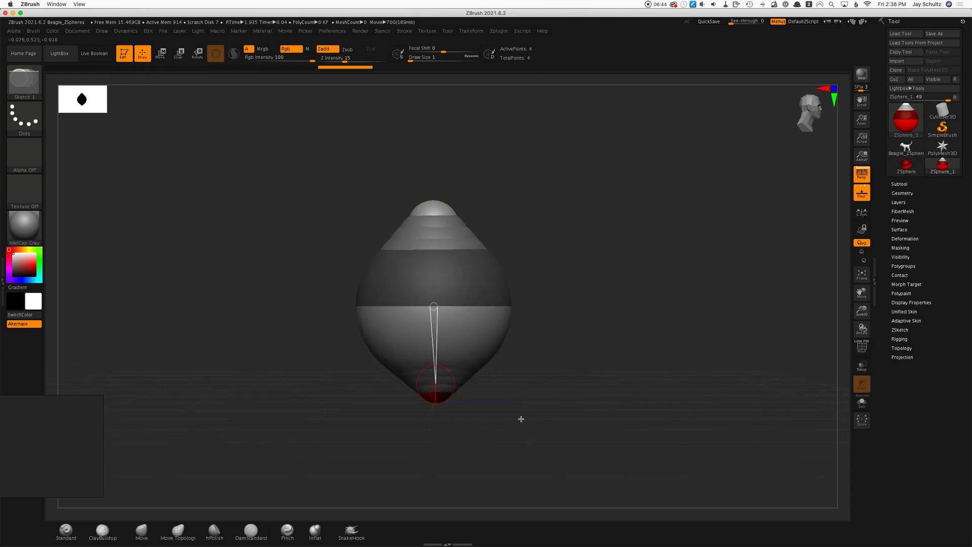
pyautogui.moveTo(521, 419); pyautogui.dragTo(559, 421)
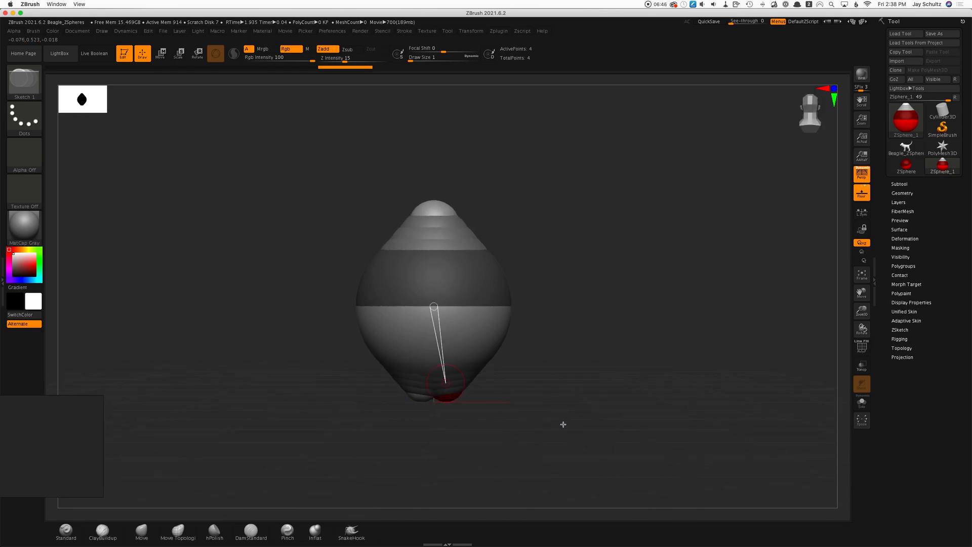
pyautogui.press('super+z')
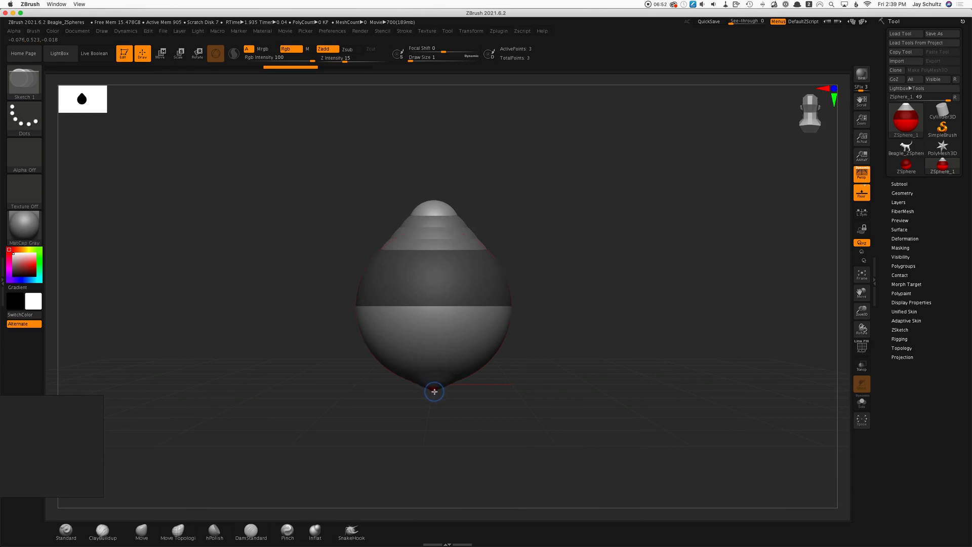
pyautogui.moveTo(435, 395); pyautogui.dragTo(435, 396)
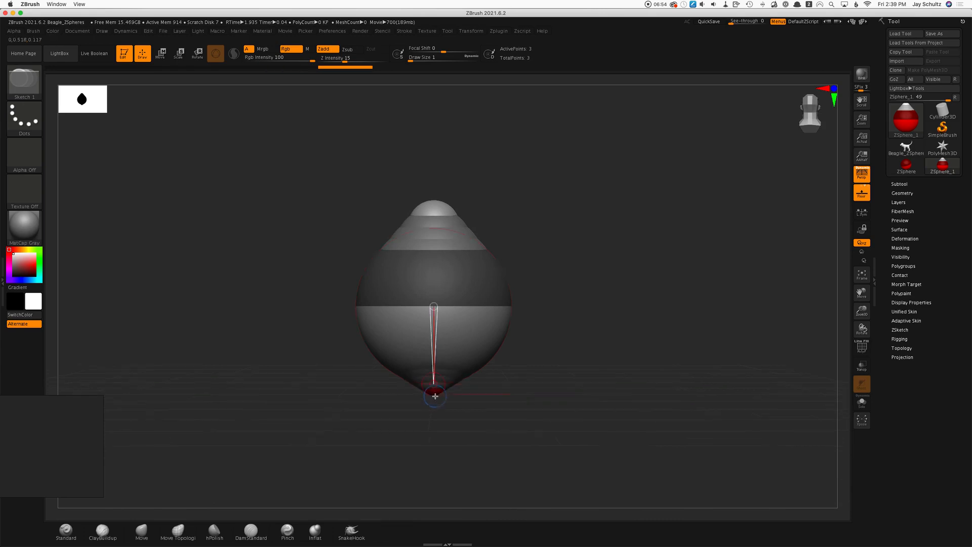
# Compare the adaptive skin preview with the ZSphere display for the chain with top and bottom children
pyautogui.press('a')
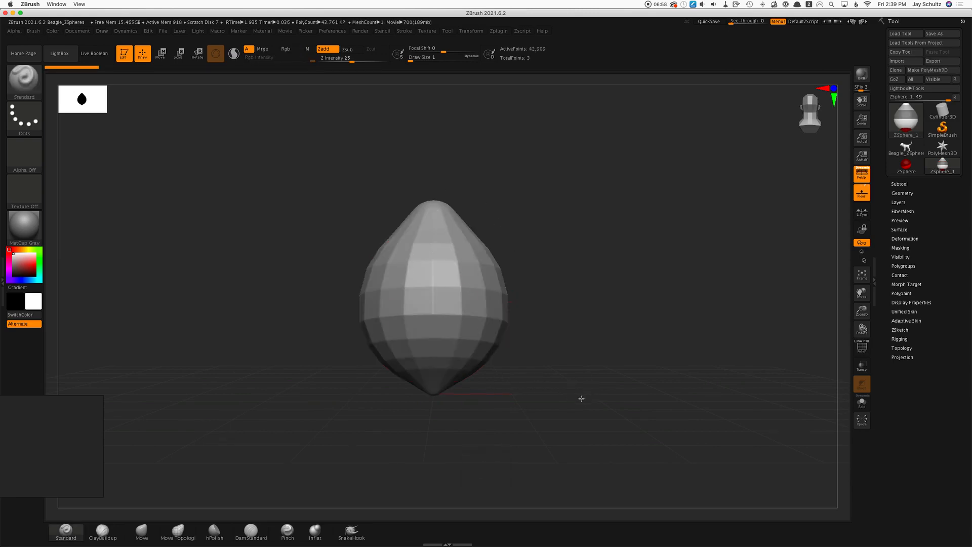
pyautogui.moveTo(581, 399)
pyautogui.mouseDown()
pyautogui.moveTo(510, 403)
pyautogui.moveTo(575, 401)
pyautogui.moveTo(547, 400)
pyautogui.moveTo(565, 404)
pyautogui.mouseUp()
pyautogui.press('a')
pyautogui.press('a')
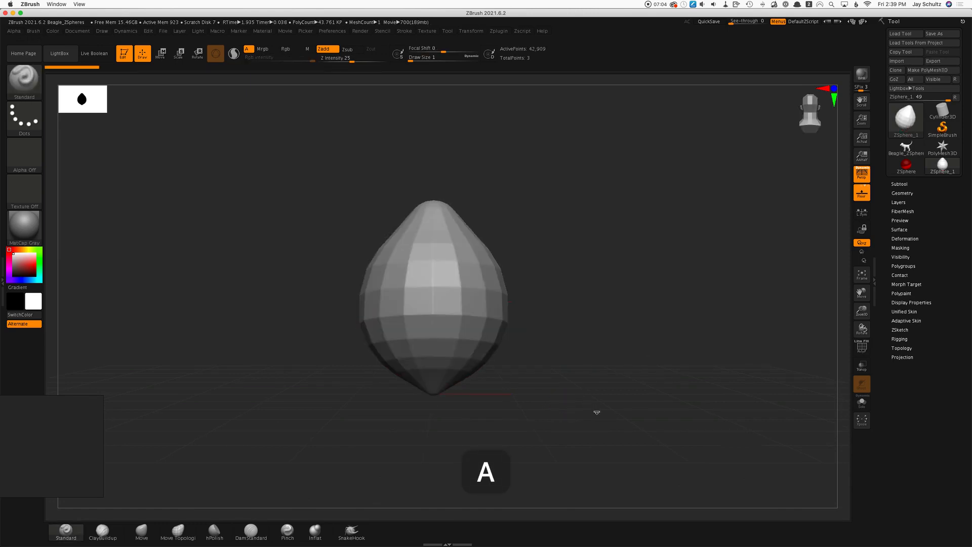
pyautogui.press('a')
pyautogui.press('a')
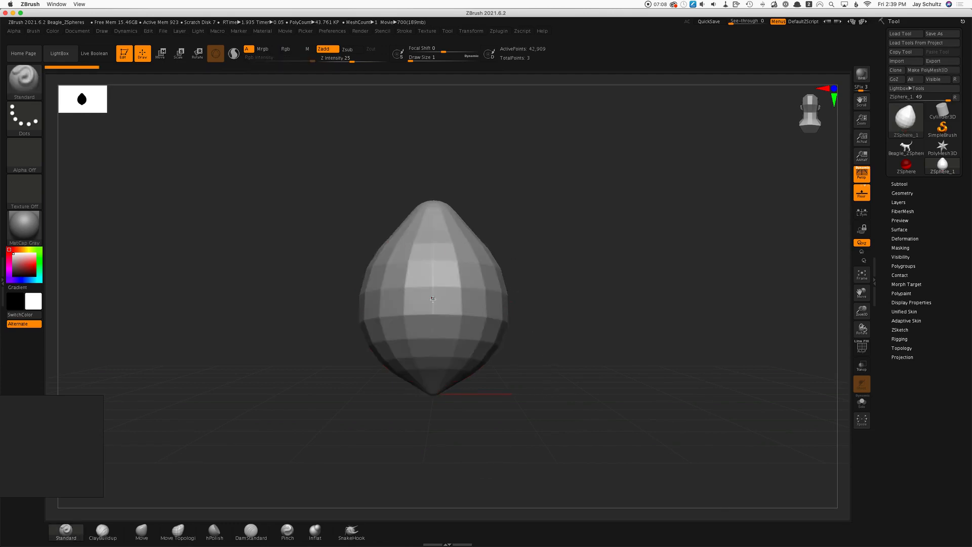
pyautogui.press('a')
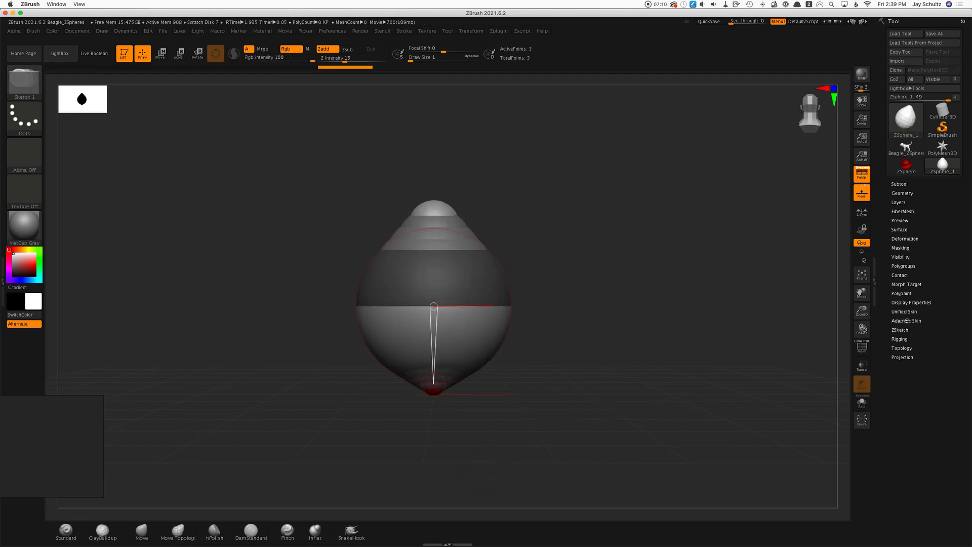
# Make an adaptive skin from the ZSphere chain and switch to the generated mesh tool
pyautogui.click(907, 321)
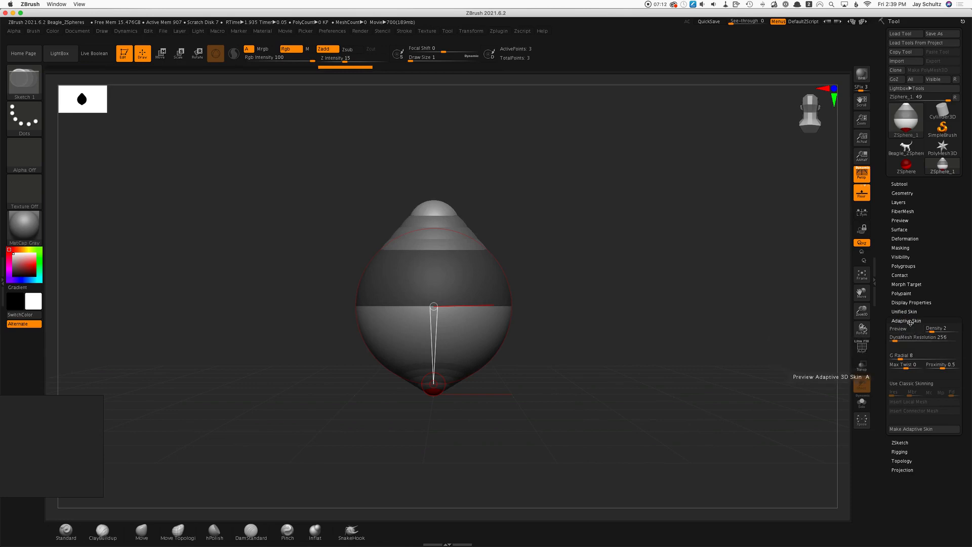
pyautogui.press('a')
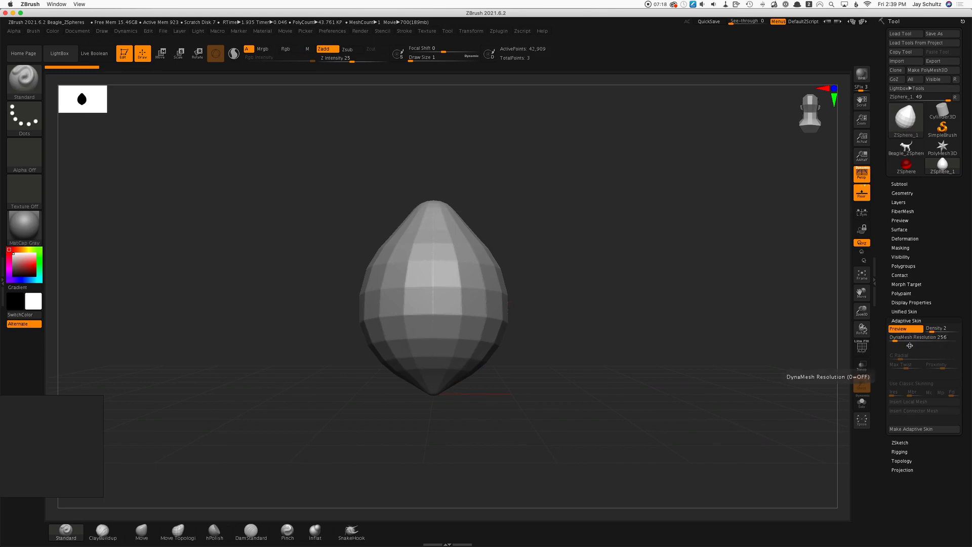
pyautogui.press('a')
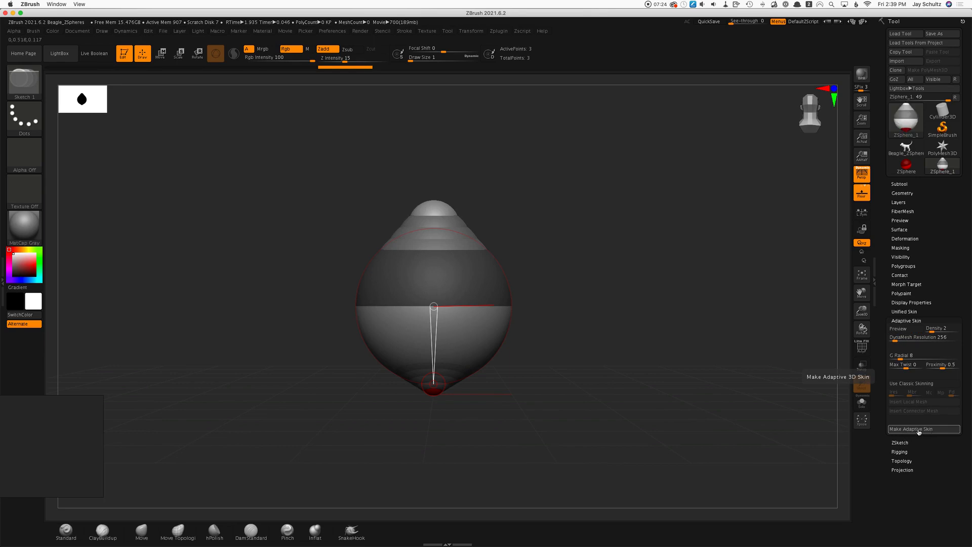
pyautogui.click(919, 429)
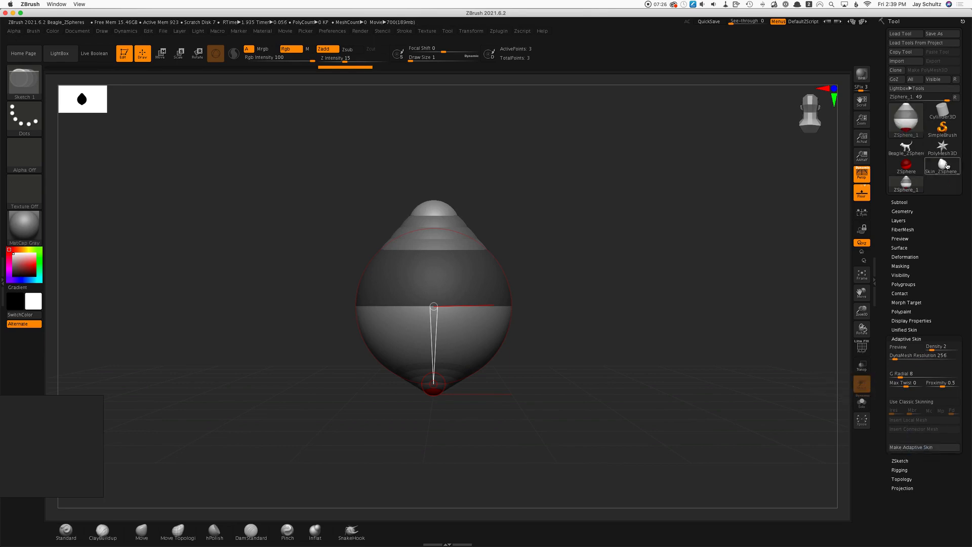
pyautogui.moveTo(942, 163)
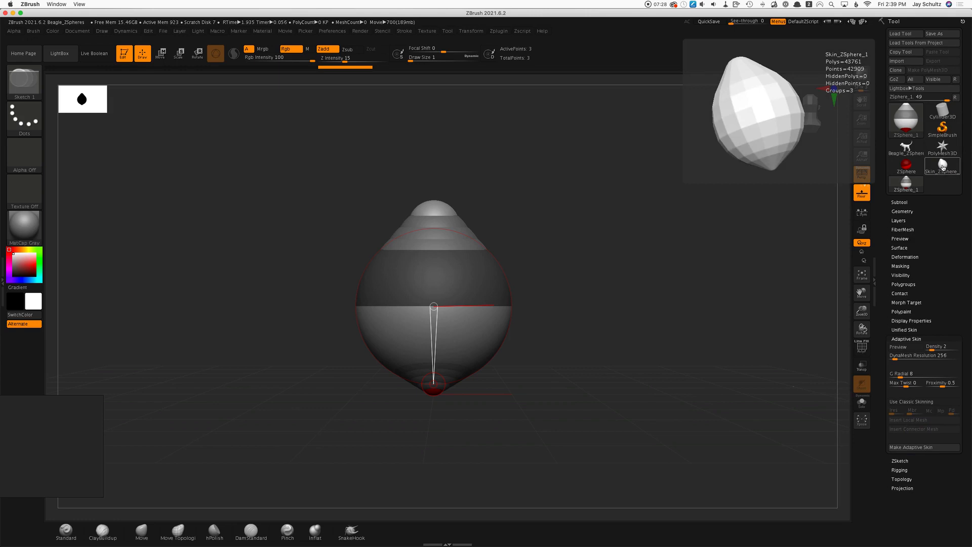
pyautogui.click(942, 167)
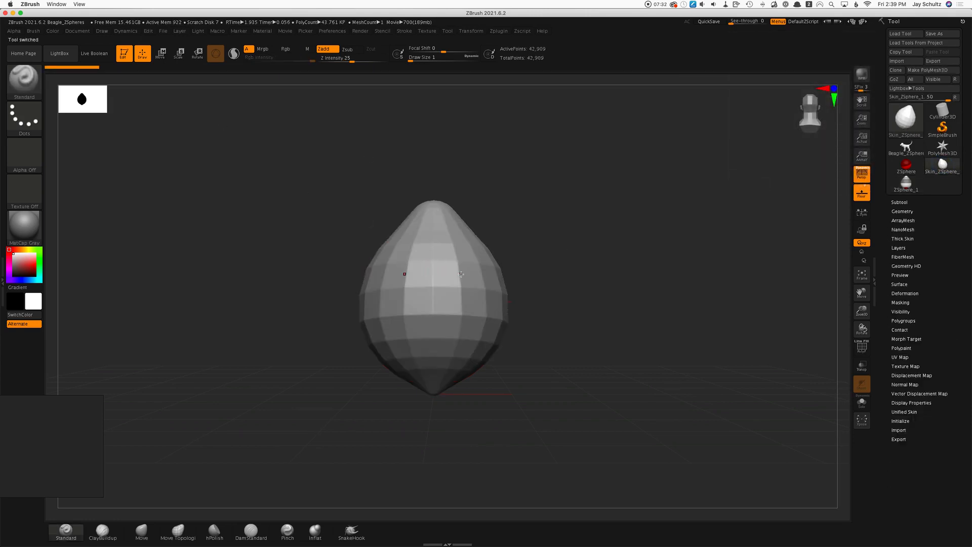
# Try enlarging the brush to about 154, sculpting and smoothing the front of the skin mesh, and undo the strokes
pyautogui.press('s')
pyautogui.moveTo(458, 274)
pyautogui.mouseDown()
pyautogui.moveTo(471, 274)
pyautogui.moveTo(478, 337)
pyautogui.moveTo(476, 308)
pyautogui.moveTo(345, 285)
pyautogui.moveTo(419, 246)
pyautogui.moveTo(430, 265)
pyautogui.mouseUp()
pyautogui.press('shift')
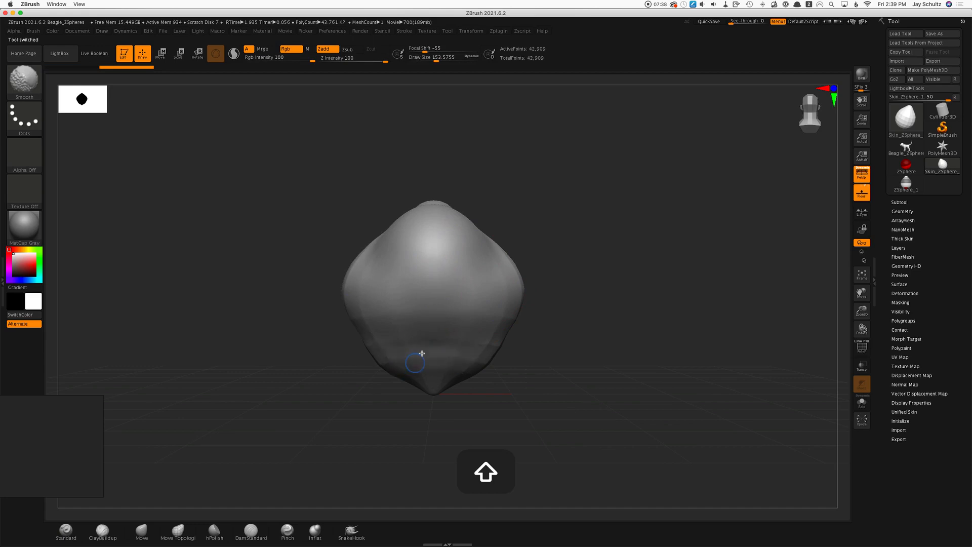
pyautogui.moveTo(478, 375)
pyautogui.mouseDown()
pyautogui.moveTo(661, 378)
pyautogui.moveTo(638, 380)
pyautogui.mouseUp()
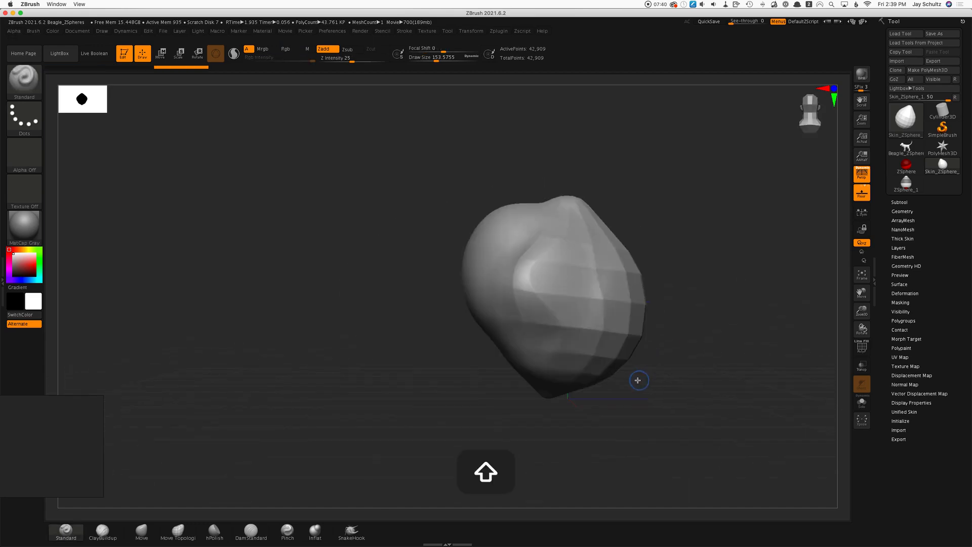
pyautogui.press('super+z')
pyautogui.press('super+z')
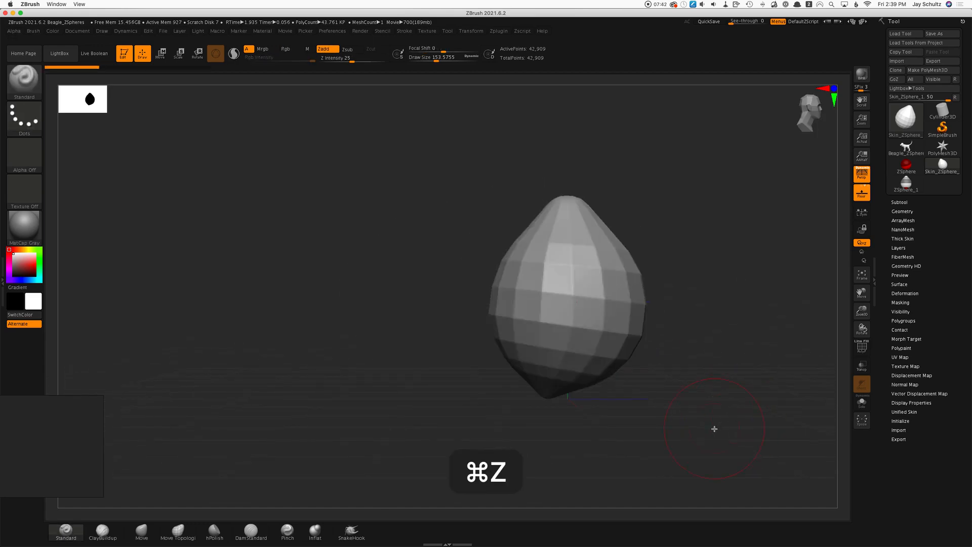
# Switch back to the ZSphere_1 tool and frame the whole ZSphere chain
pyautogui.click(905, 182)
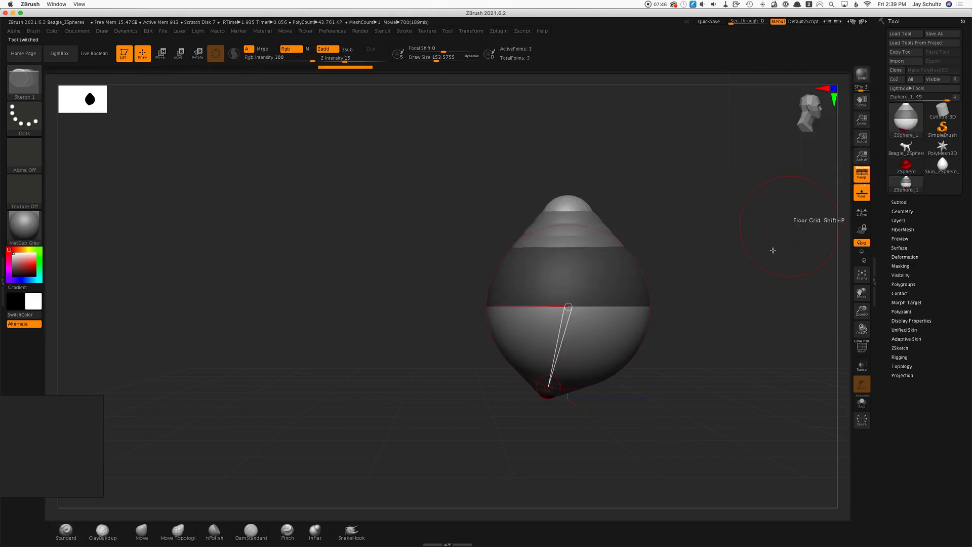
pyautogui.press('f')
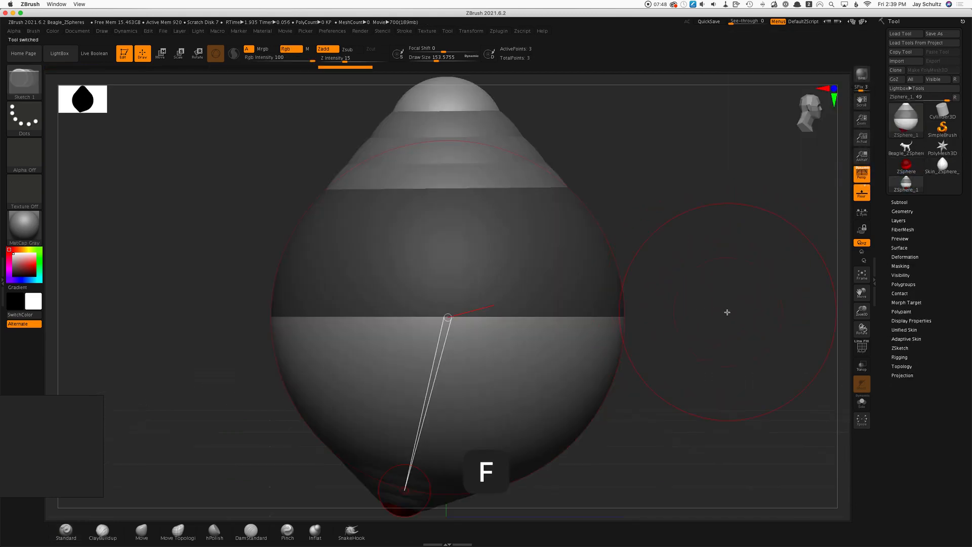
pyautogui.moveTo(727, 312)
pyautogui.keyDown('alt'); pyautogui.mouseDown()
pyautogui.moveTo(670, 313)
pyautogui.moveTo(739, 312)
pyautogui.mouseUp(); pyautogui.keyUp('alt')
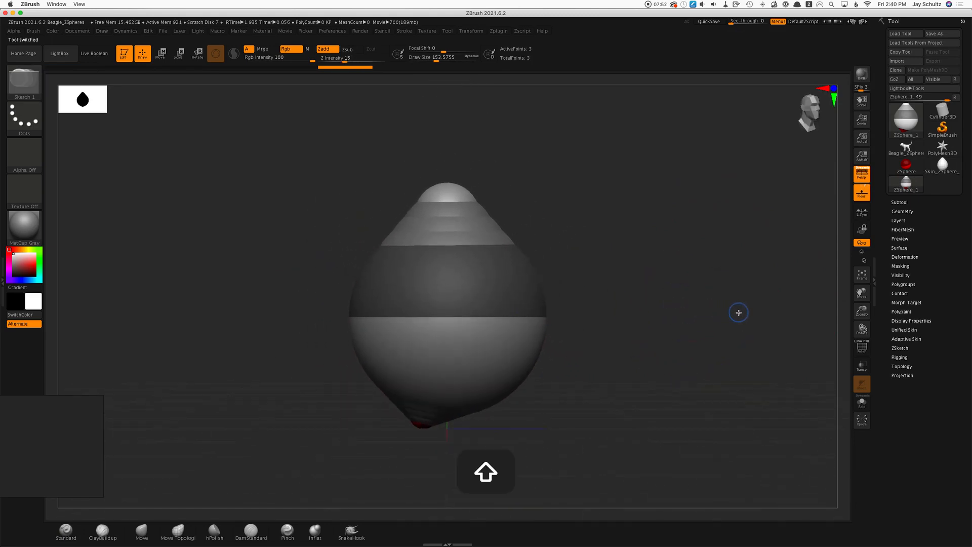
# Set the draw size to 1 and move the bottom child ZSphere so it is centred directly below the root
pyautogui.press('w')
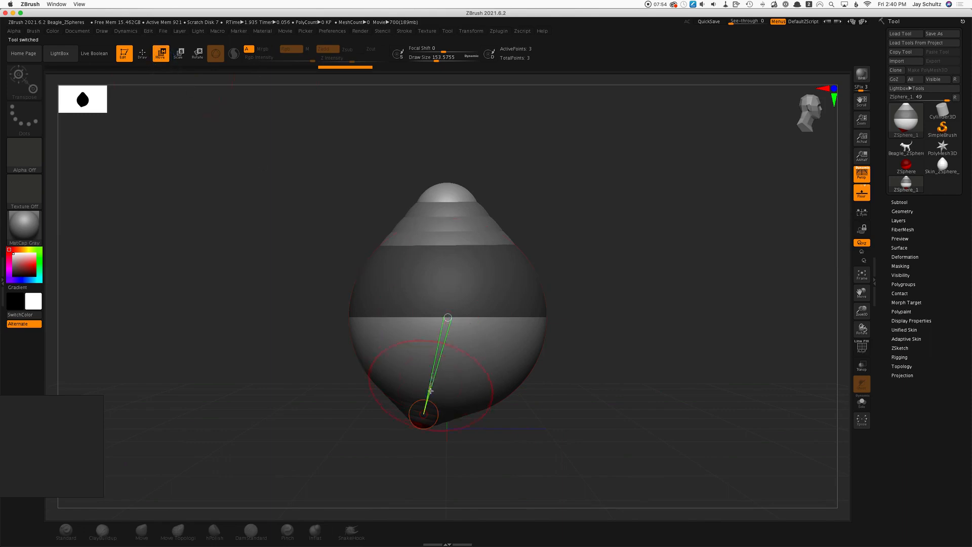
pyautogui.press('s')
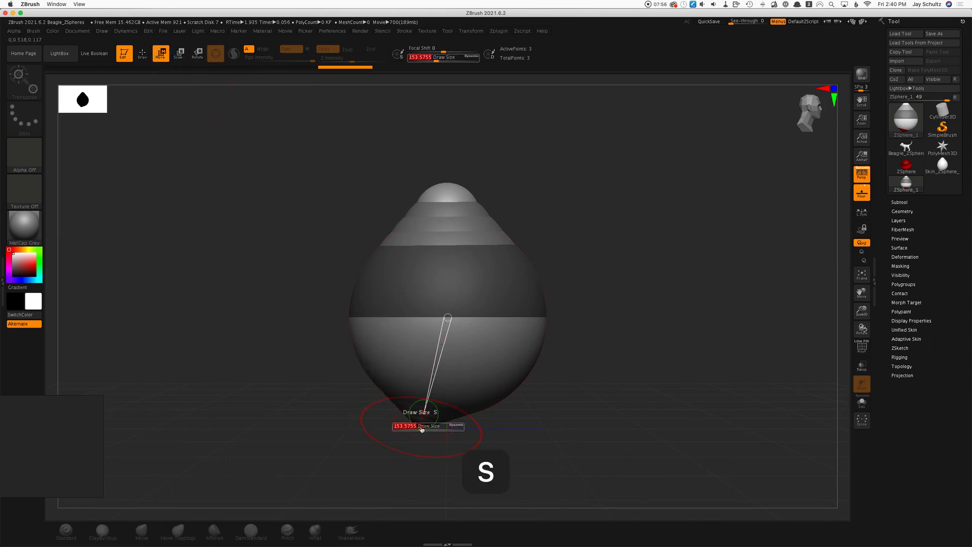
pyautogui.click(395, 428)
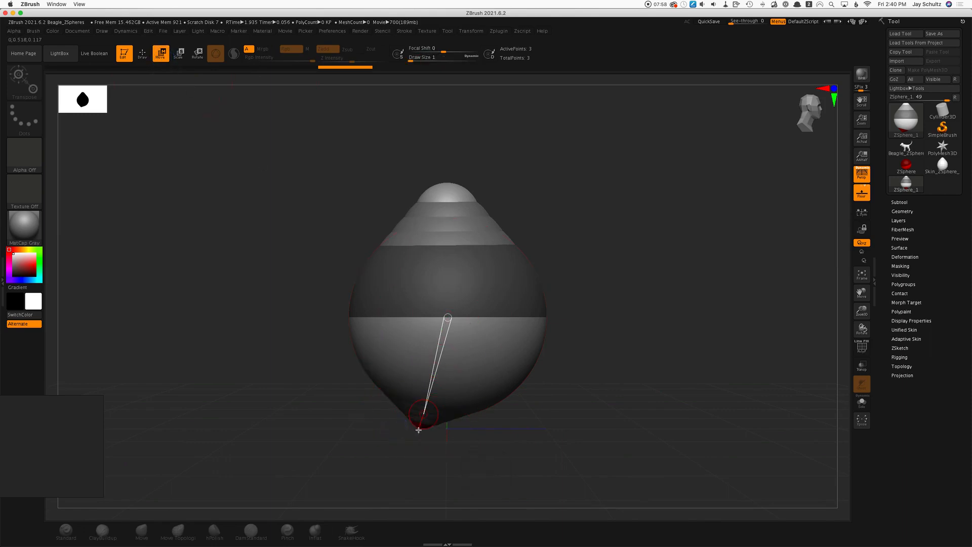
pyautogui.moveTo(425, 420); pyautogui.dragTo(437, 426)
pyautogui.press('shift')
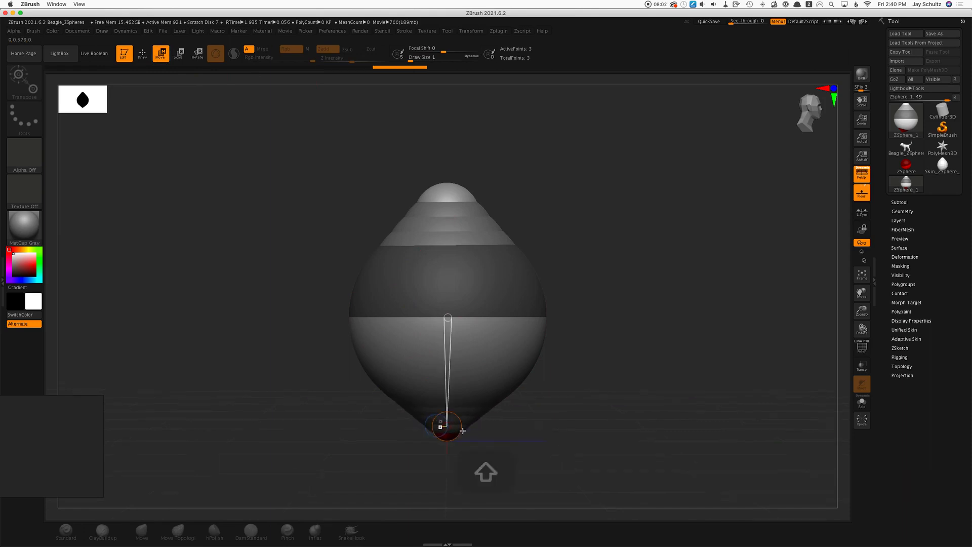
pyautogui.moveTo(620, 416); pyautogui.dragTo(612, 451)
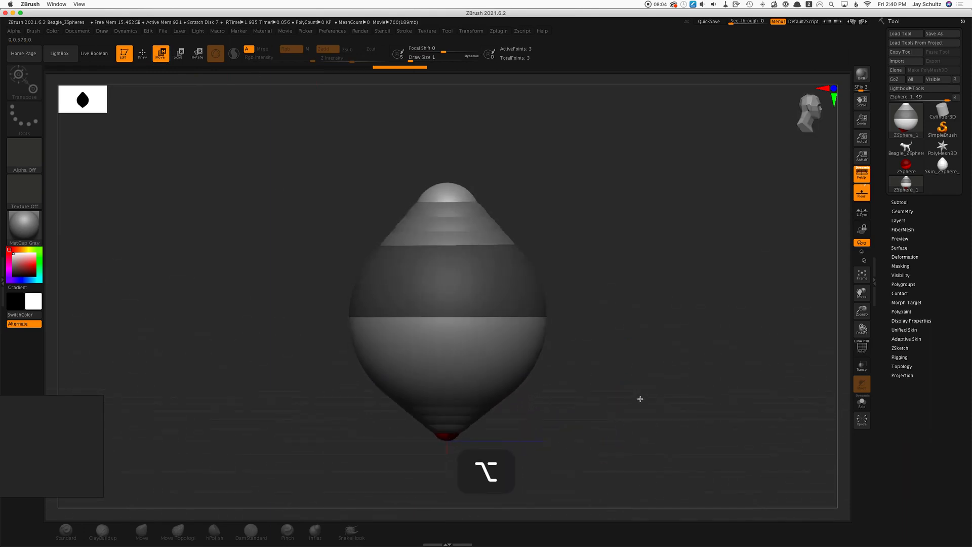
# Raise the top ZSphere slightly further above the root and scale it down a little
pyautogui.keyDown('alt'); pyautogui.moveTo(639, 397); pyautogui.dragTo(591, 342); pyautogui.keyUp('alt')
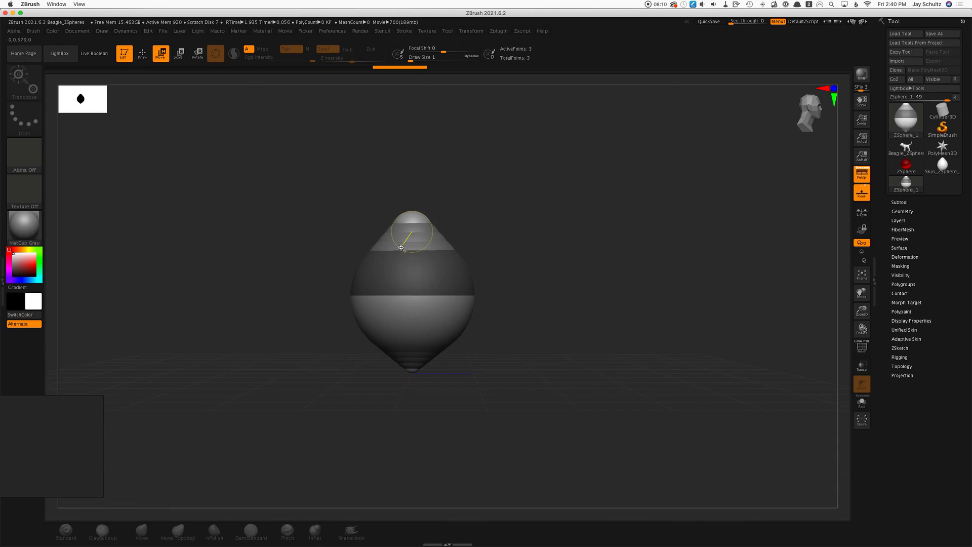
pyautogui.click(142, 55)
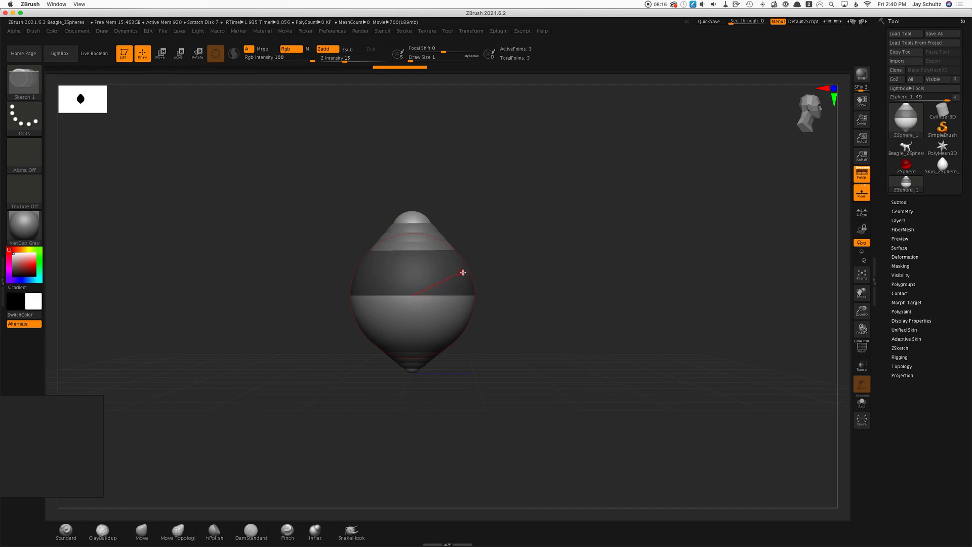
pyautogui.click(162, 57)
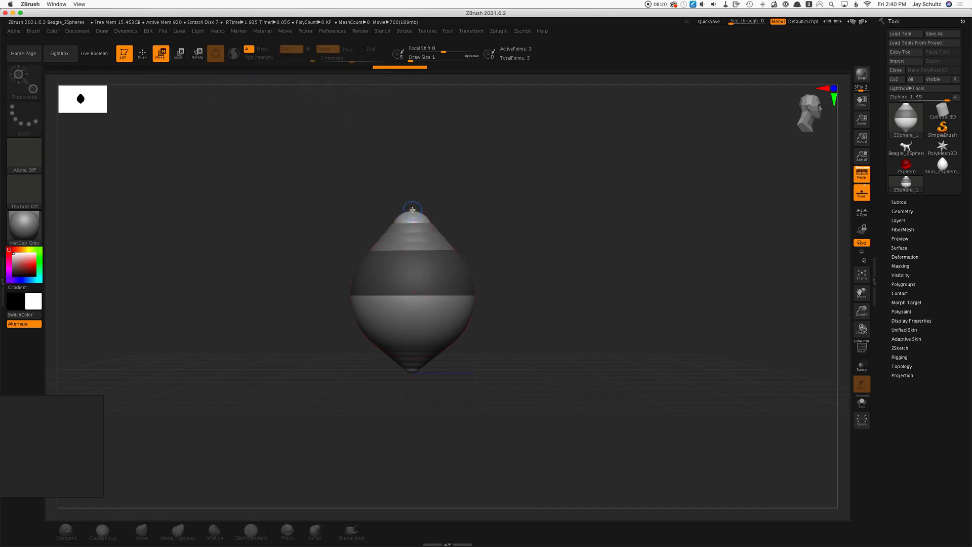
pyautogui.moveTo(413, 209); pyautogui.dragTo(408, 201)
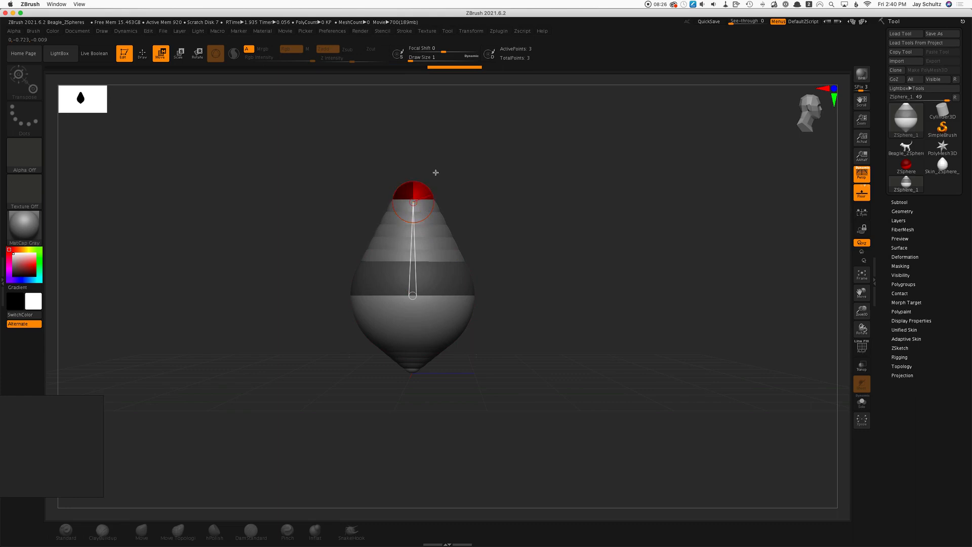
pyautogui.moveTo(409, 183)
pyautogui.keyDown('shift'); pyautogui.mouseDown()
pyautogui.moveTo(401, 196)
pyautogui.moveTo(409, 191)
pyautogui.mouseUp(); pyautogui.keyUp('shift')
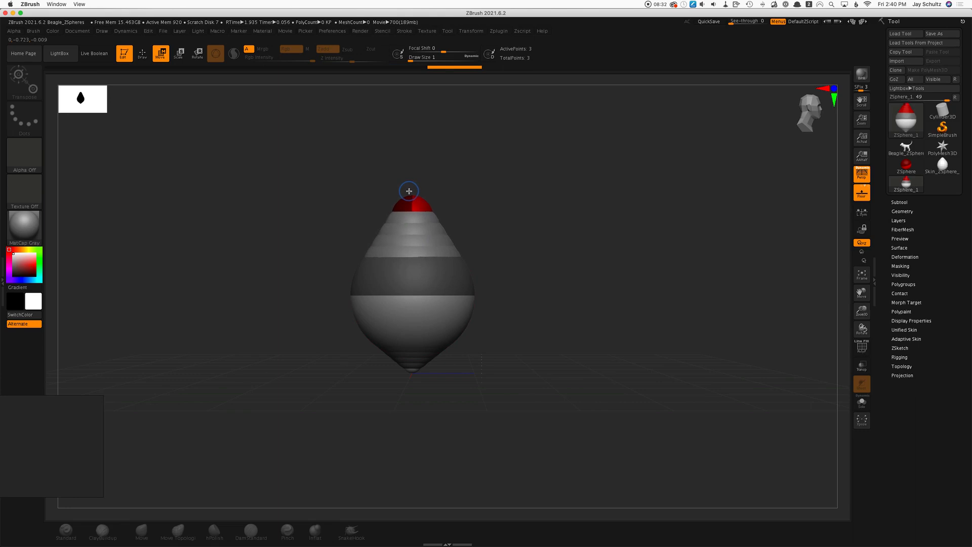
pyautogui.click(179, 53)
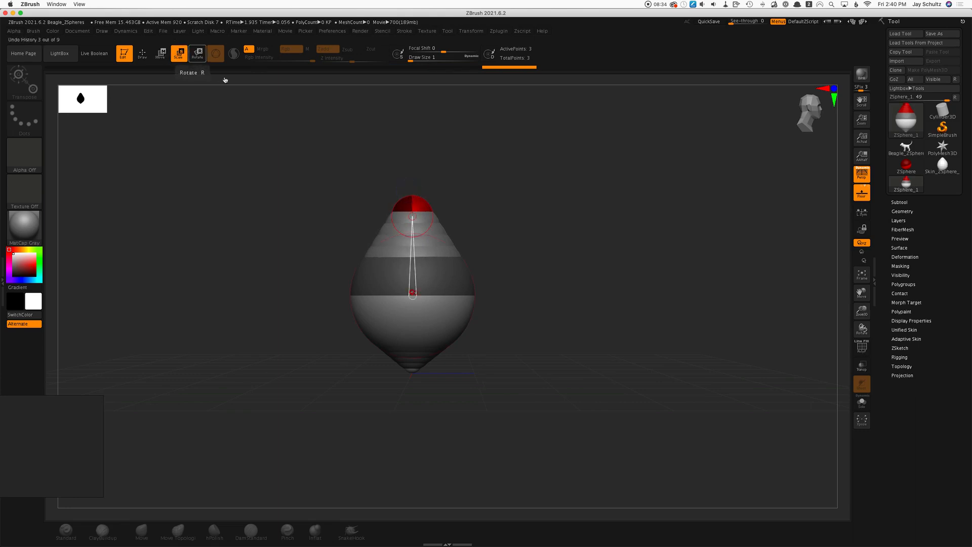
pyautogui.moveTo(413, 205)
pyautogui.mouseDown()
pyautogui.moveTo(427, 223)
pyautogui.moveTo(414, 301)
pyautogui.moveTo(406, 139)
pyautogui.moveTo(414, 241)
pyautogui.moveTo(411, 164)
pyautogui.moveTo(410, 186)
pyautogui.mouseUp()
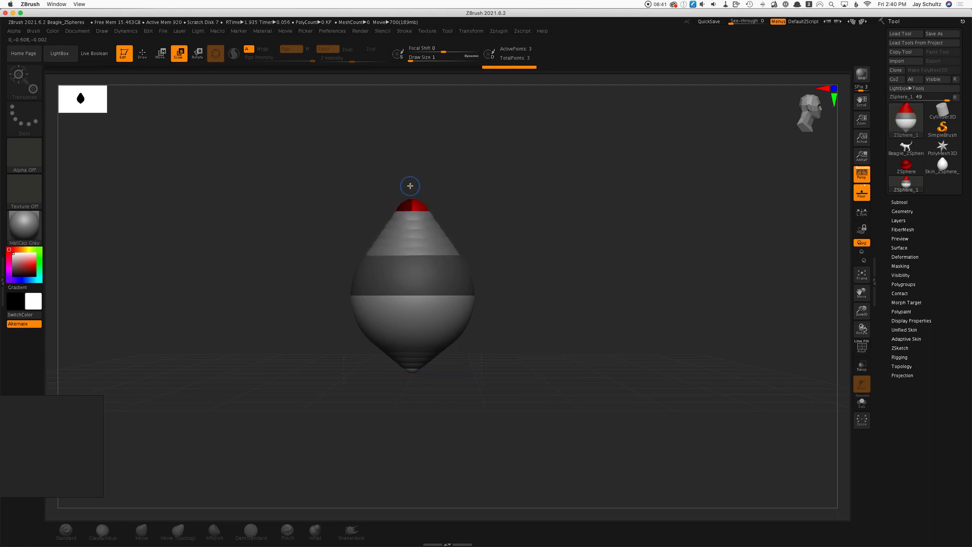
# Move the top ZSphere far upward to stretch the upper link into a long taper
pyautogui.click(164, 52)
pyautogui.keyDown('alt'); pyautogui.moveTo(566, 346); pyautogui.dragTo(580, 407); pyautogui.keyUp('alt')
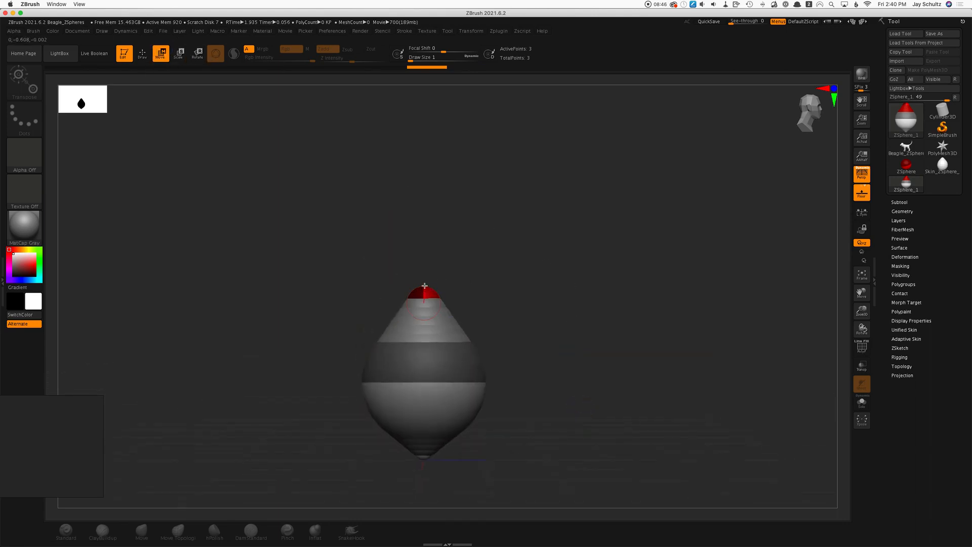
pyautogui.moveTo(424, 285); pyautogui.dragTo(422, 170)
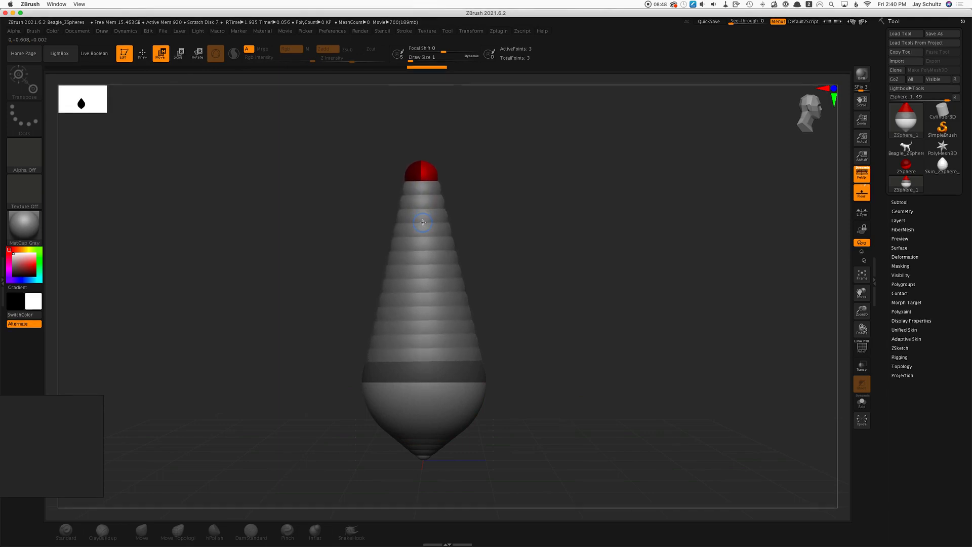
pyautogui.moveTo(422, 222); pyautogui.dragTo(421, 207)
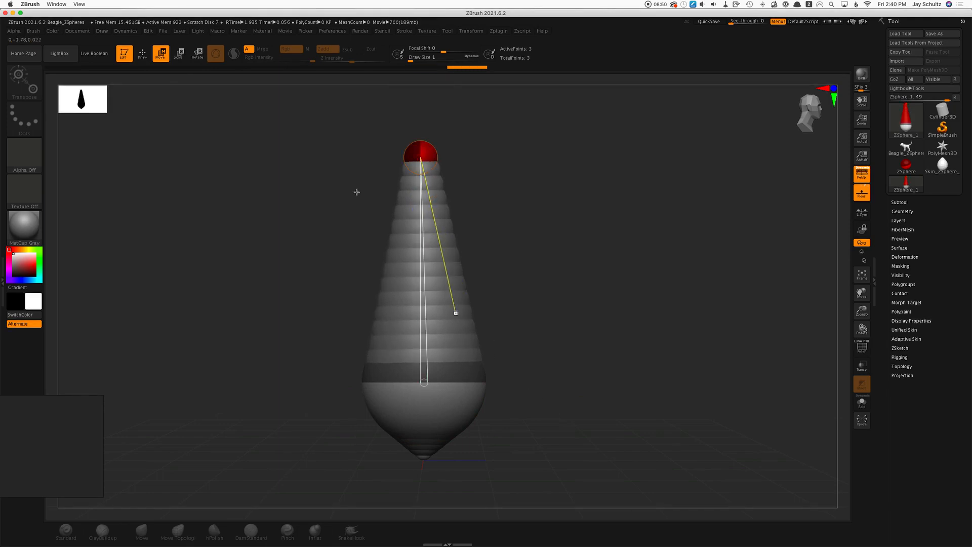
# Insert a ZSphere partway along the long upper link and scale it down to form a narrow neck
pyautogui.click(143, 53)
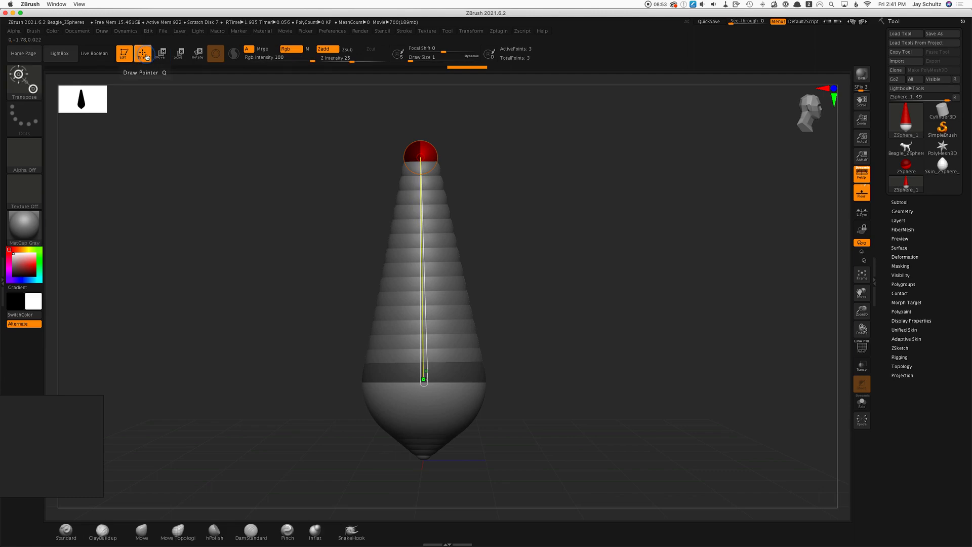
pyautogui.click(432, 224)
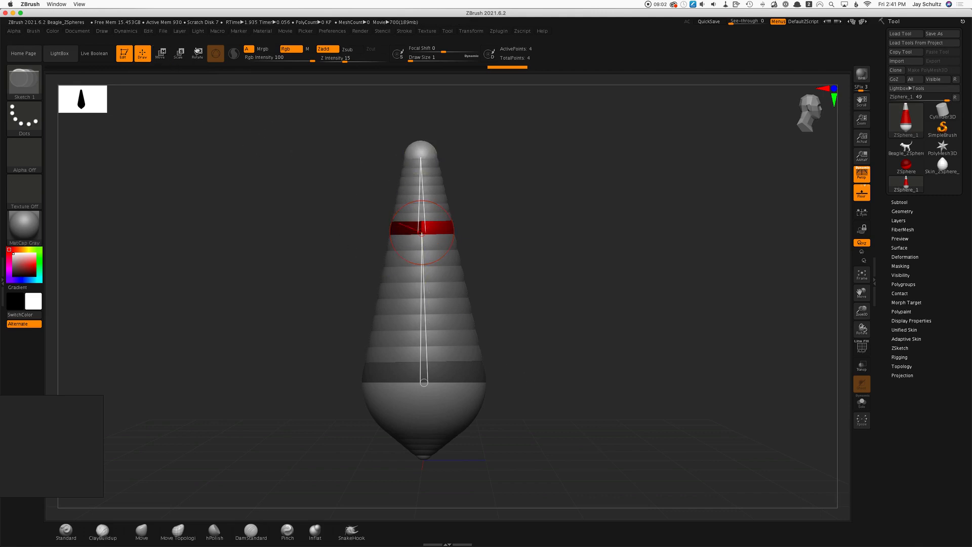
pyautogui.click(178, 52)
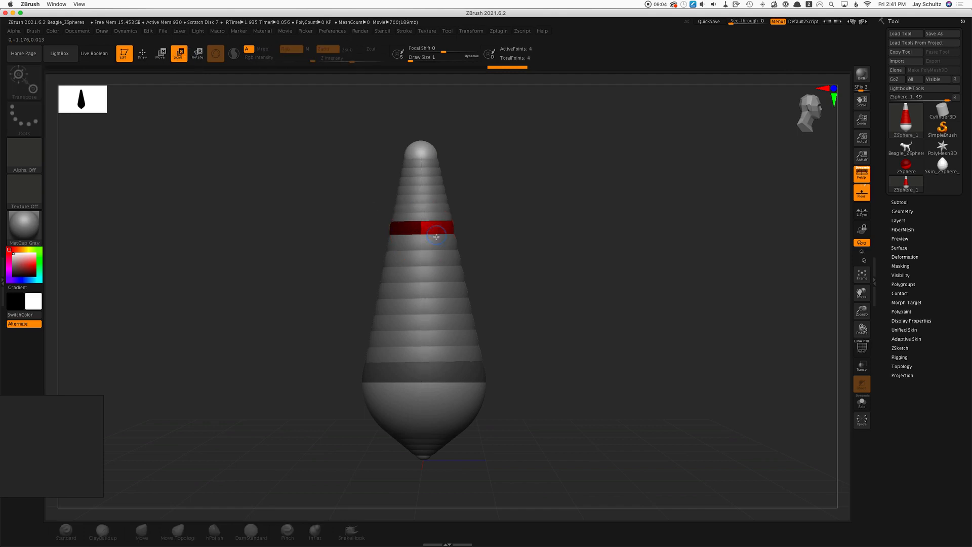
pyautogui.moveTo(436, 237); pyautogui.dragTo(429, 184)
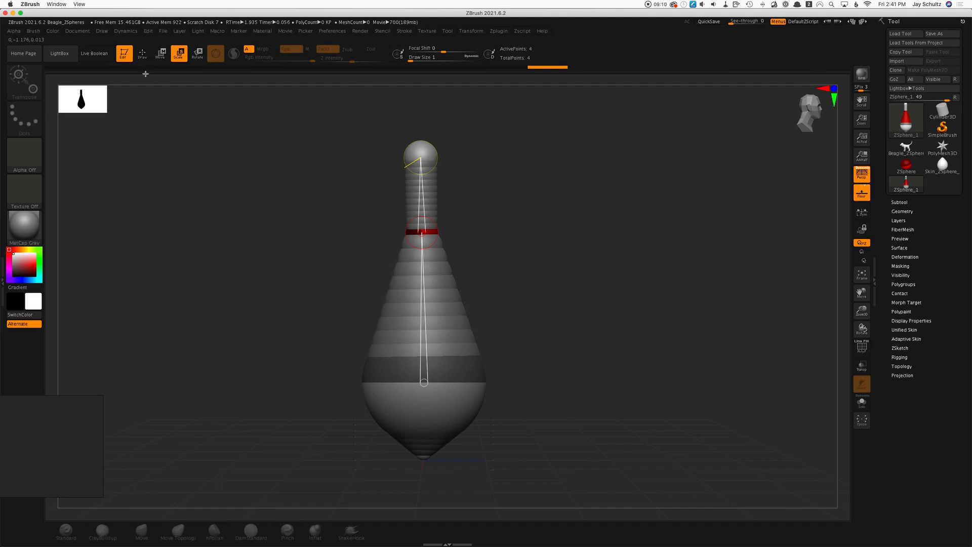
# Insert two more ZSpheres in the link between the neck ZSphere and the root
pyautogui.click(142, 53)
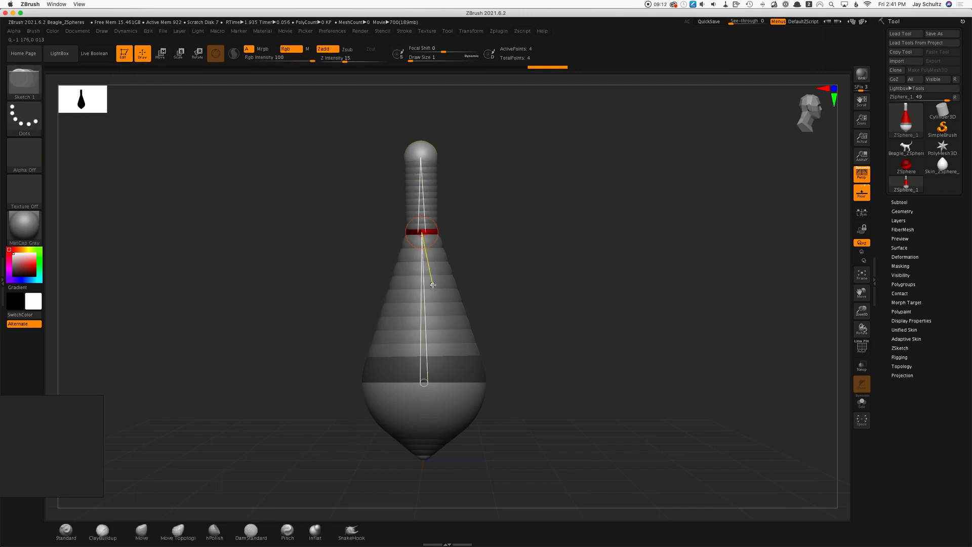
pyautogui.moveTo(432, 284); pyautogui.dragTo(440, 317)
pyautogui.click(441, 332)
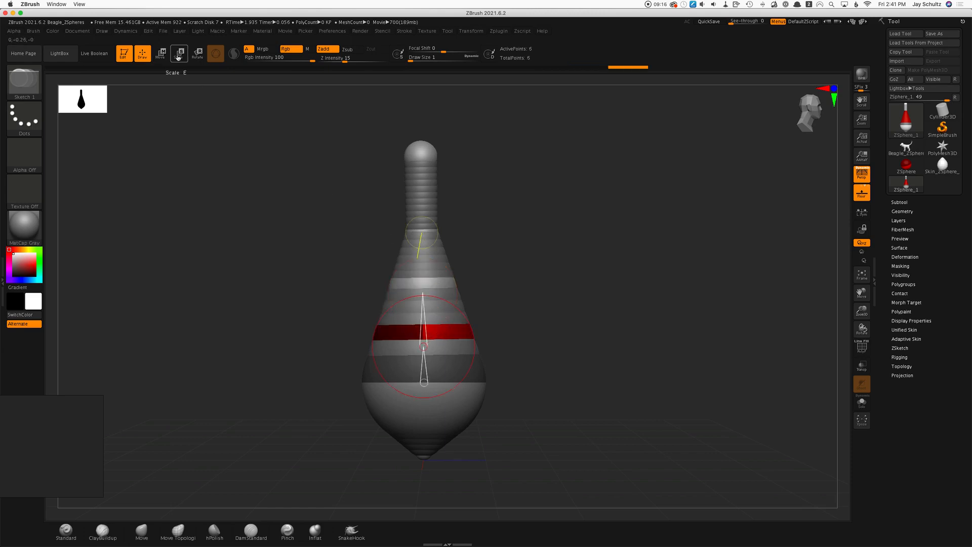
# Move the two inserted ZSpheres, the root and the bottom child alternately sideways to bend the chain into a zigzag
pyautogui.click(160, 53)
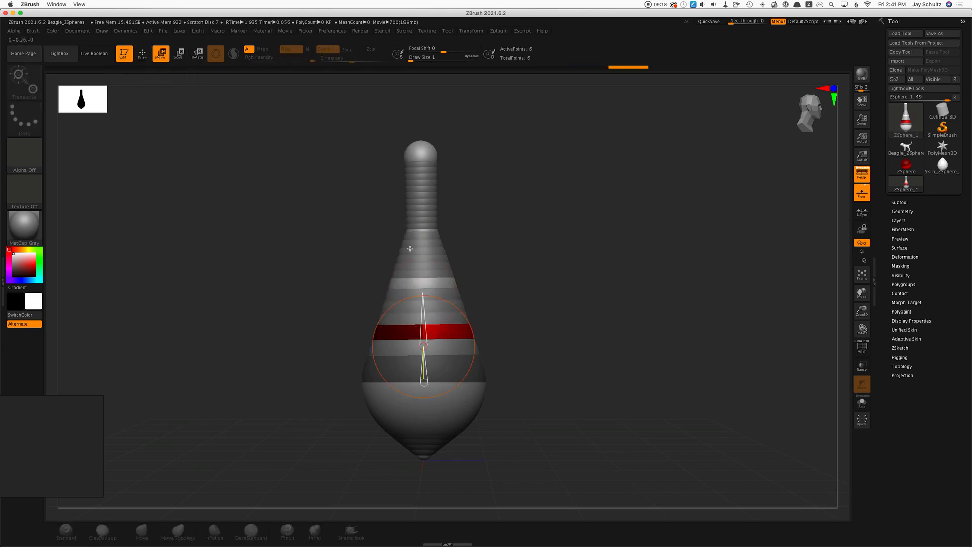
pyautogui.moveTo(438, 285); pyautogui.dragTo(480, 273)
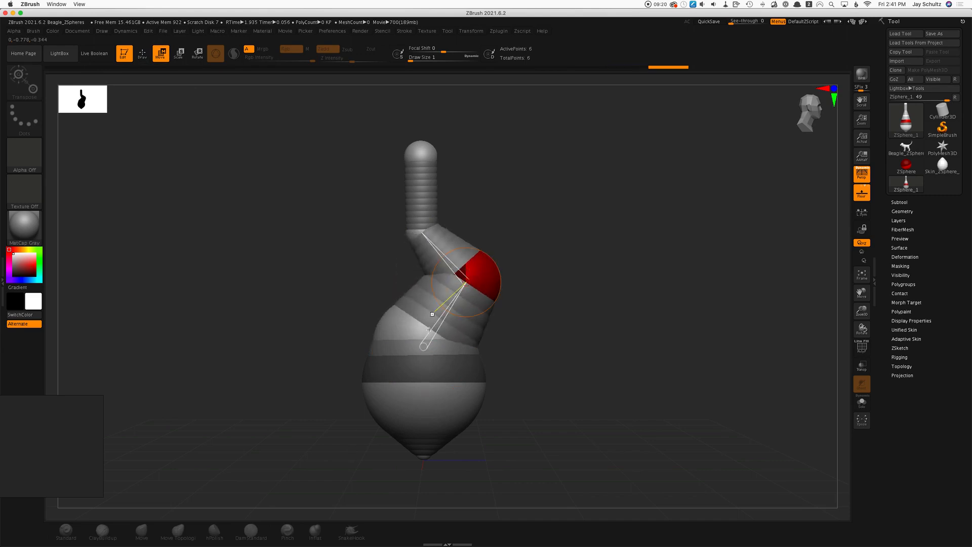
pyautogui.moveTo(393, 336); pyautogui.dragTo(370, 329)
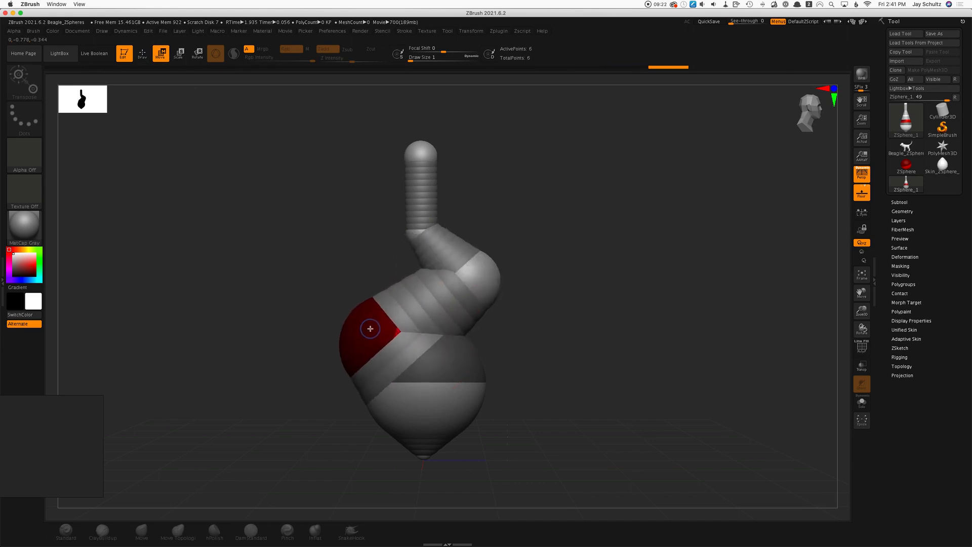
pyautogui.moveTo(452, 397); pyautogui.dragTo(501, 404)
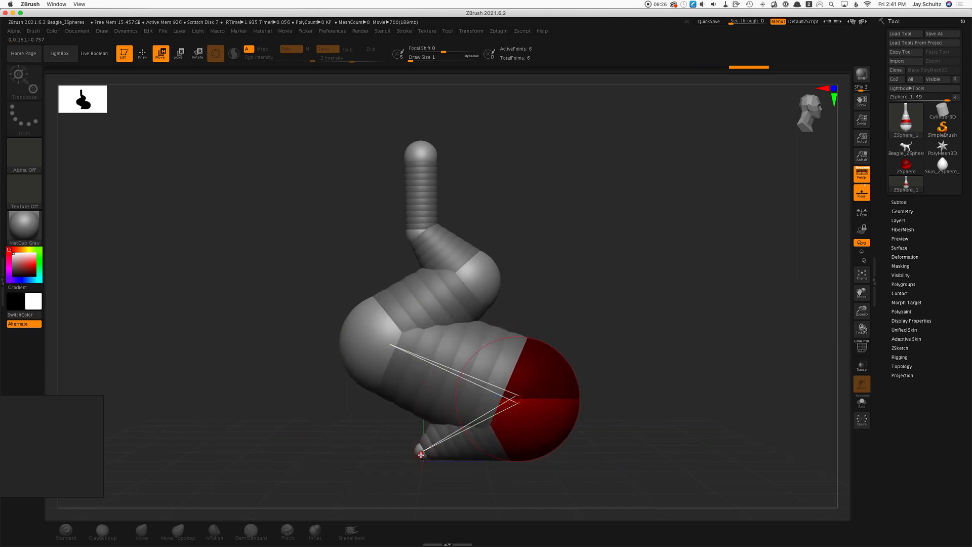
pyautogui.moveTo(420, 455); pyautogui.dragTo(433, 486)
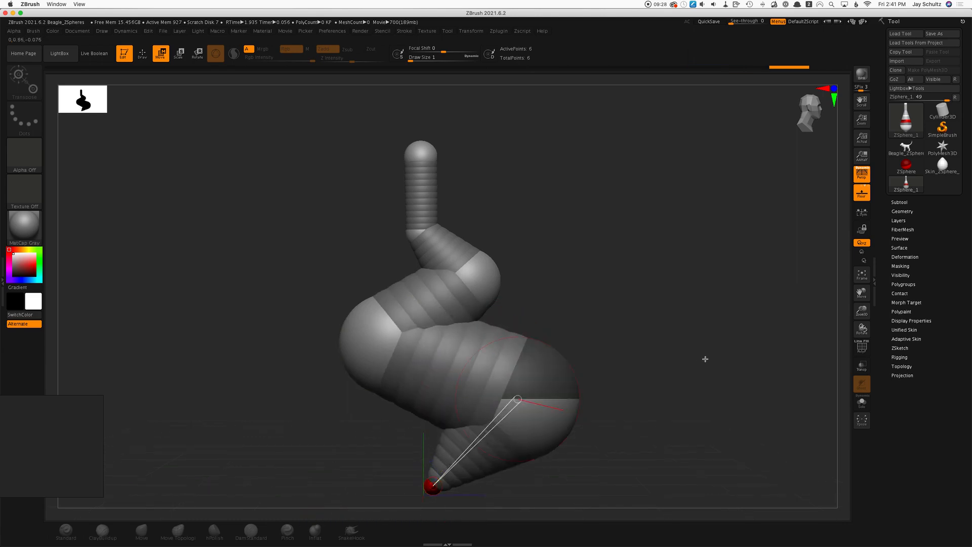
# From the front view, add mirrored pairs of child ZSpheres to the sides of the upper bend and the root
pyautogui.moveTo(705, 359); pyautogui.dragTo(621, 296)
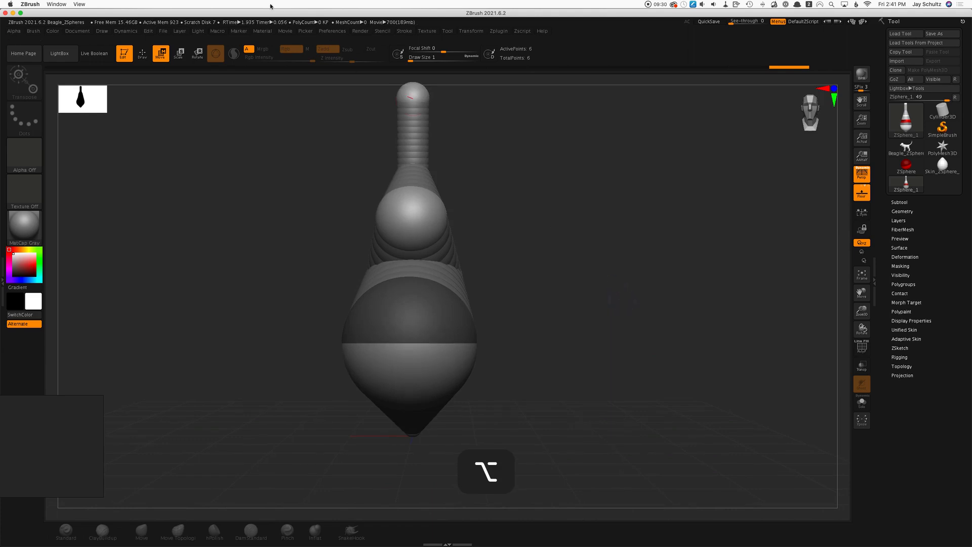
pyautogui.click(143, 53)
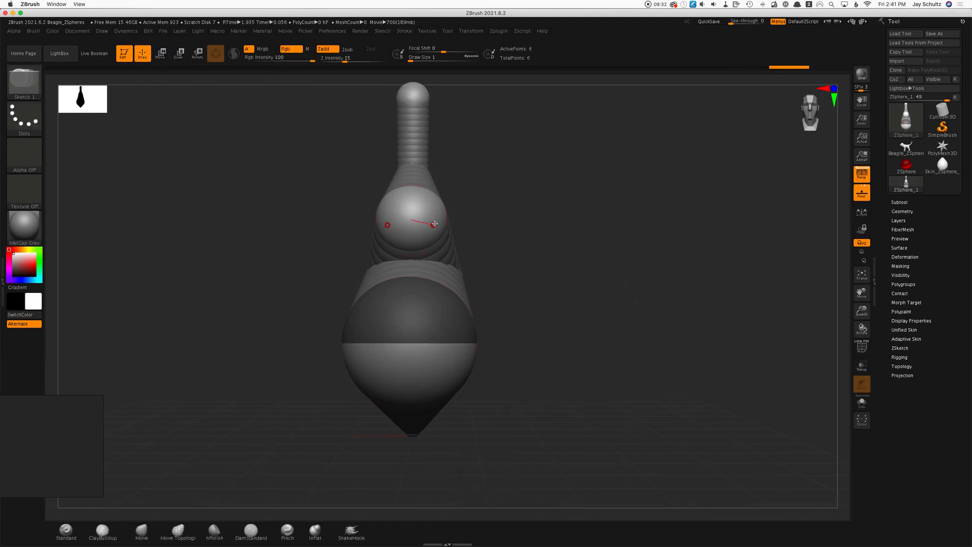
pyautogui.moveTo(445, 213); pyautogui.dragTo(453, 211)
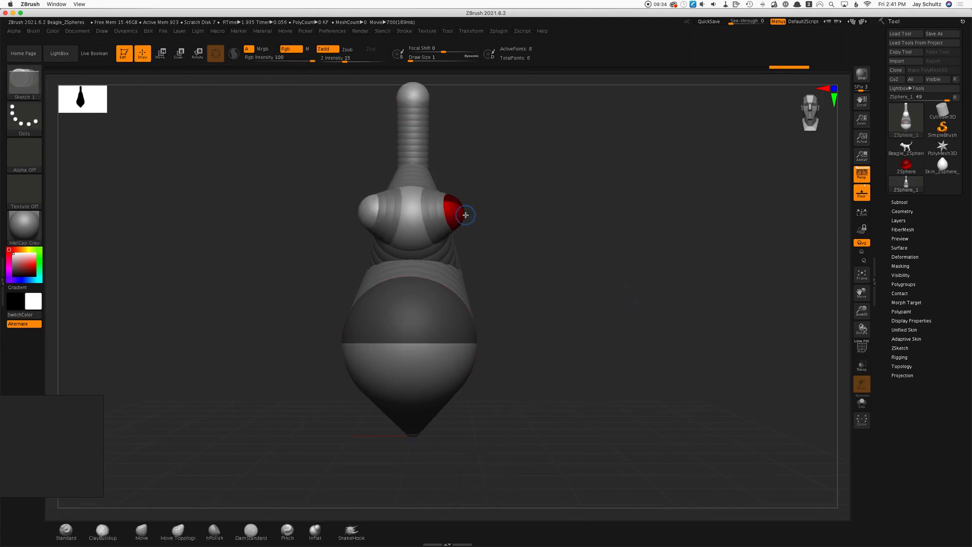
pyautogui.moveTo(473, 325); pyautogui.dragTo(486, 323)
# Move the upper and lower mirrored child pairs far outward to form two pairs of limbs
pyautogui.click(160, 53)
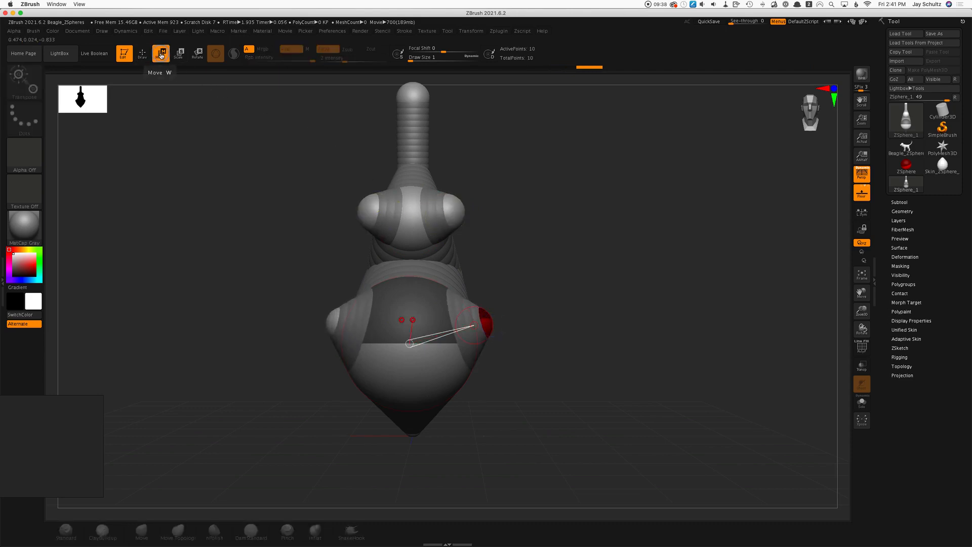
pyautogui.moveTo(450, 208); pyautogui.dragTo(586, 201)
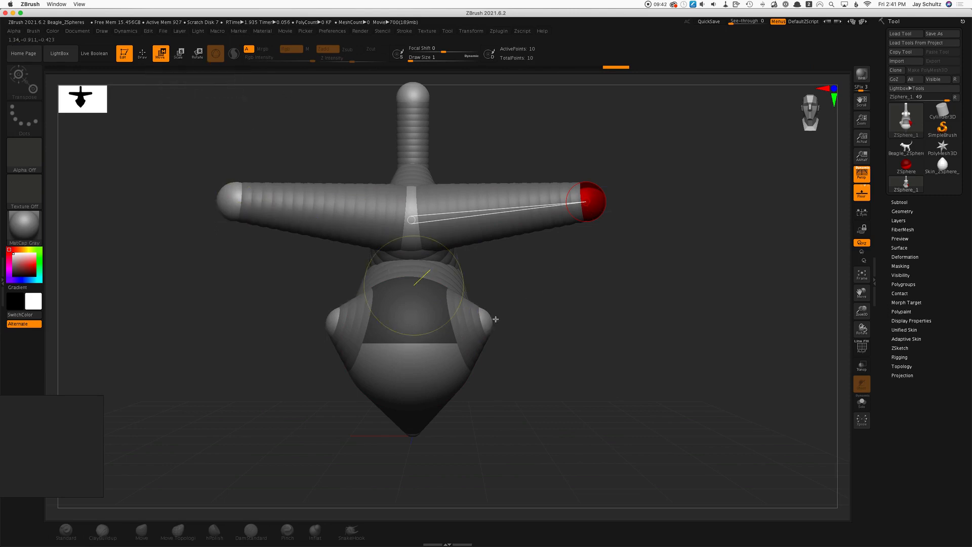
pyautogui.moveTo(486, 321); pyautogui.dragTo(613, 320)
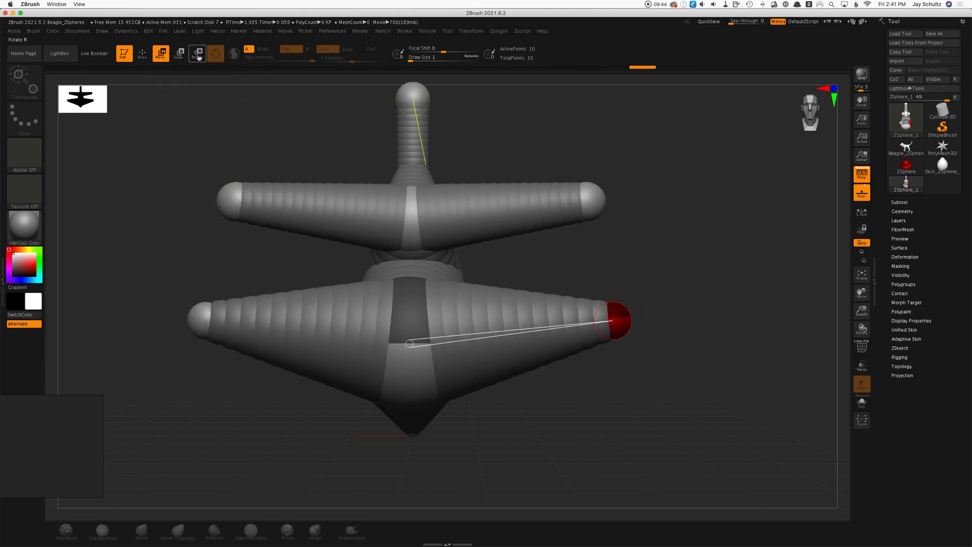
pyautogui.click(180, 53)
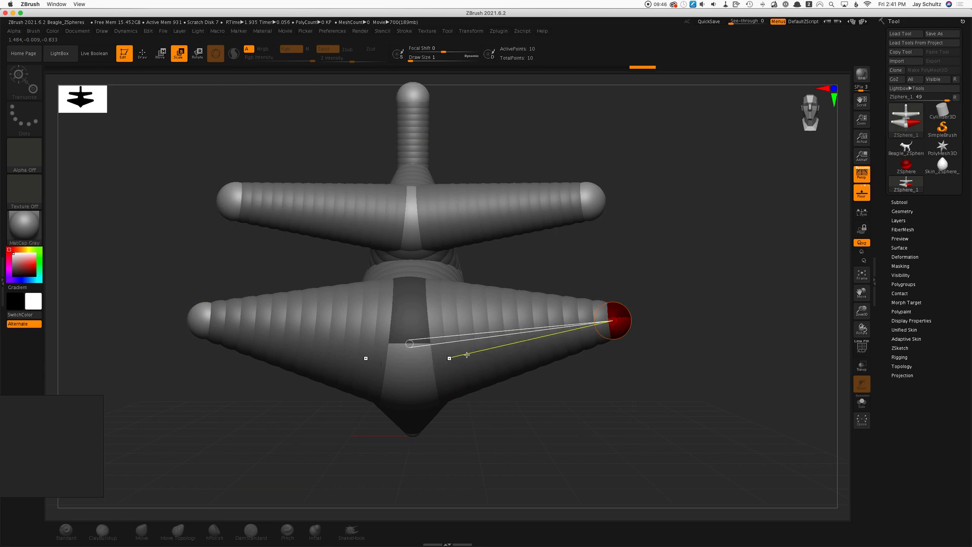
pyautogui.click(160, 53)
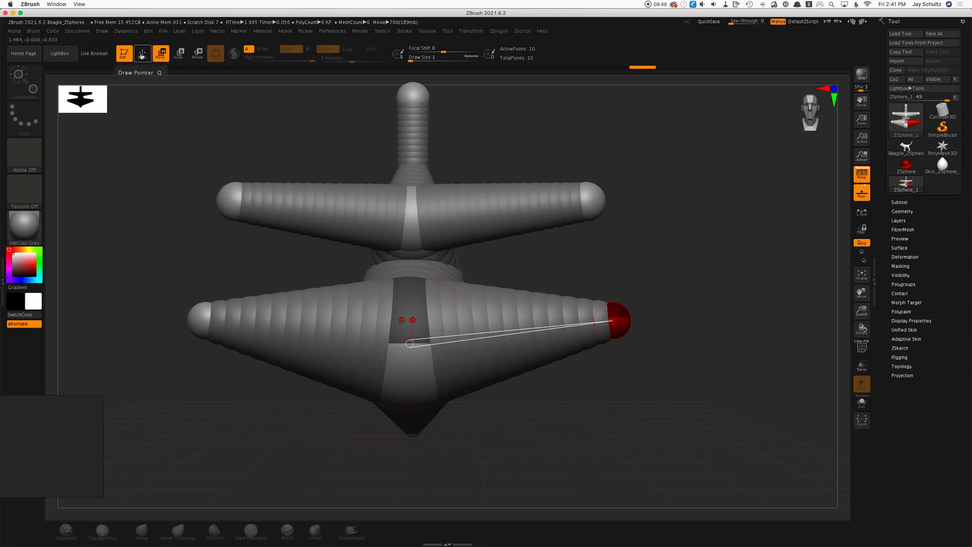
# Insert a mirrored ZSphere pair into both the upper and lower limbs, close to the body
pyautogui.click(145, 54)
pyautogui.click(371, 213)
pyautogui.click(374, 337)
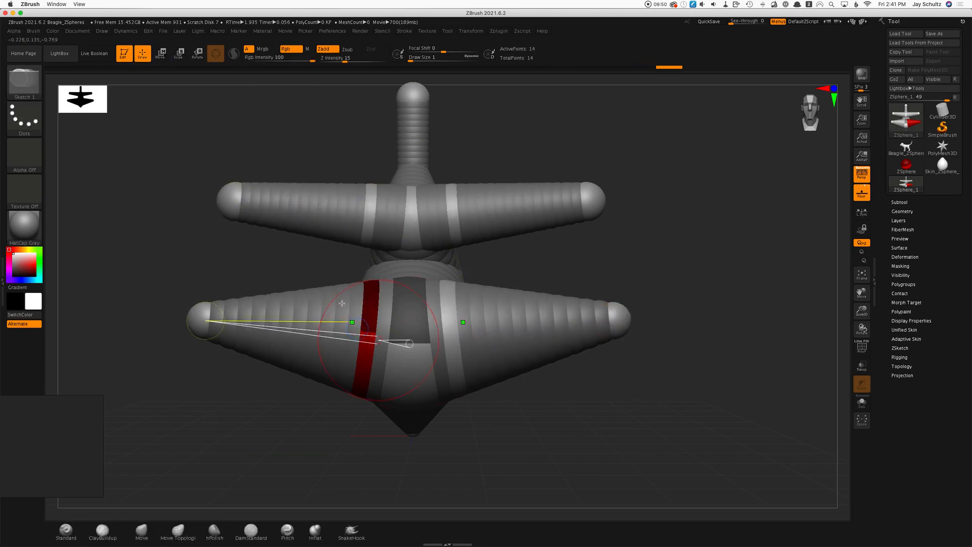
# Scale down the inserted ZSpheres in the upper limbs strongly and those in the lower limbs slightly
pyautogui.click(180, 58)
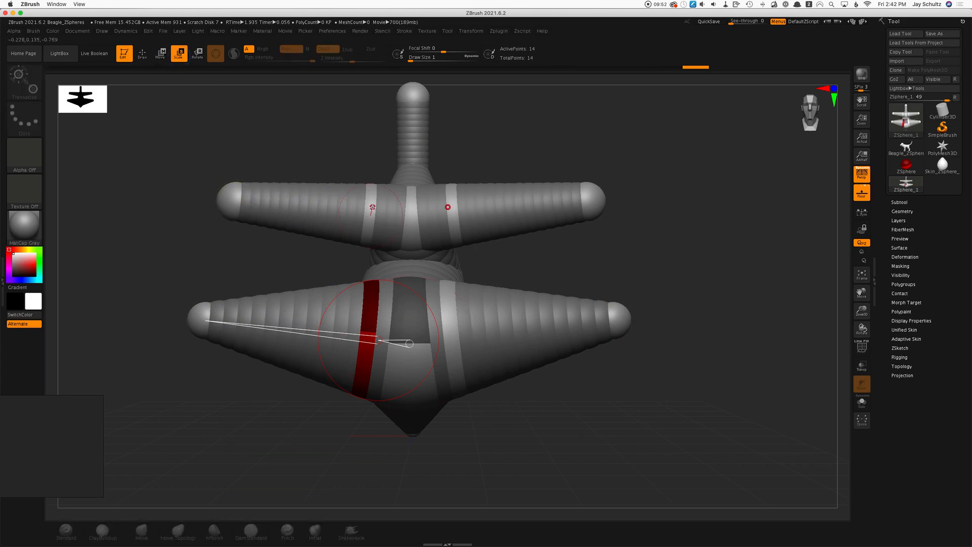
pyautogui.moveTo(372, 209); pyautogui.dragTo(342, 117)
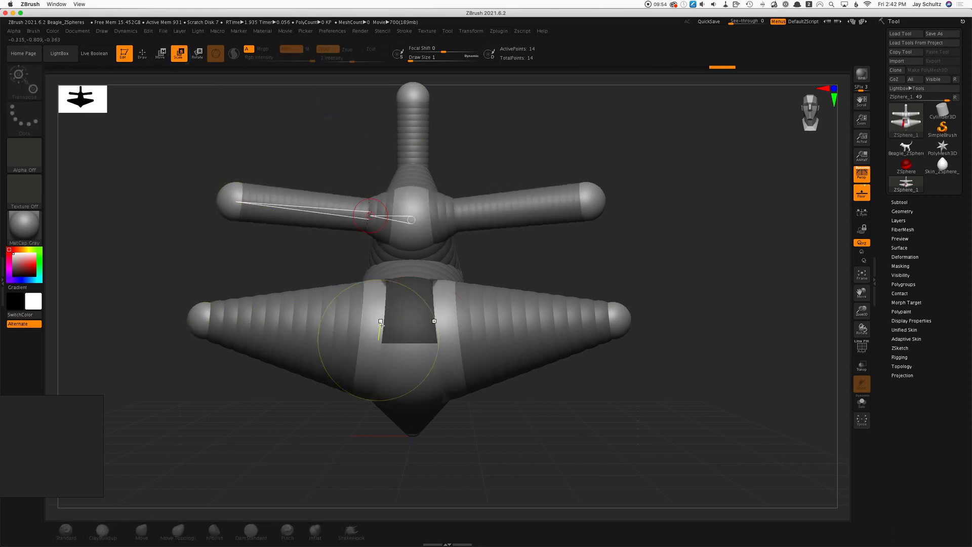
pyautogui.moveTo(370, 320); pyautogui.dragTo(363, 283)
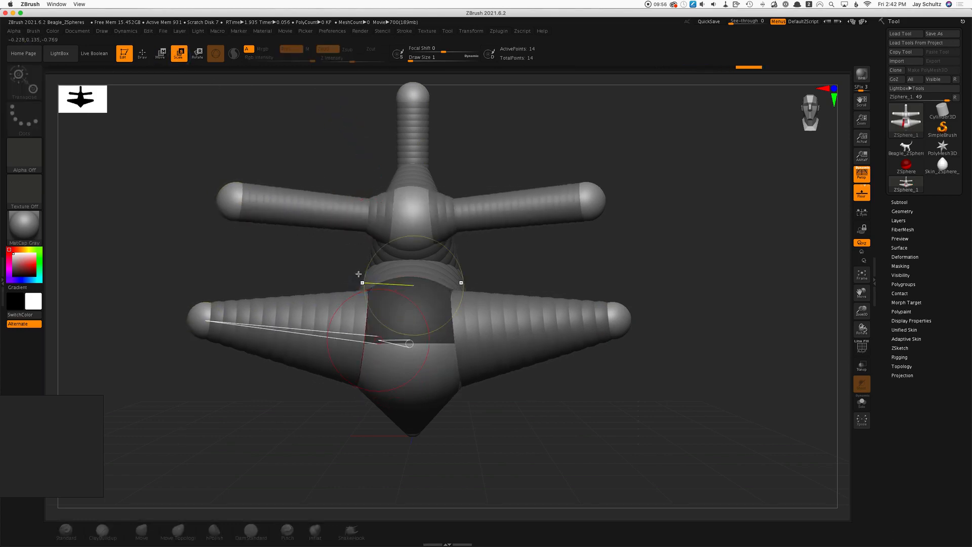
# Move the inserted ZSphere pair of the lower limbs outward from the root and scale the pair down
pyautogui.click(160, 53)
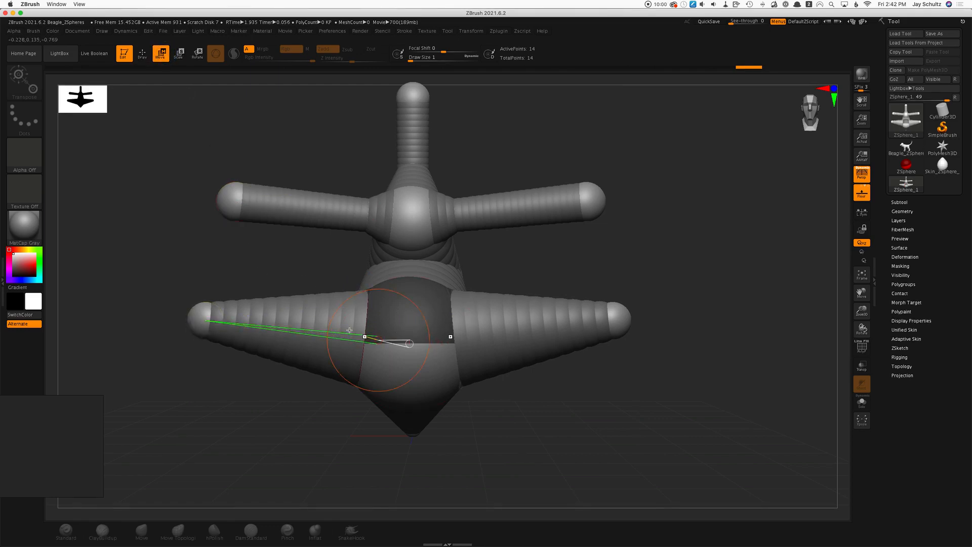
pyautogui.moveTo(328, 325); pyautogui.dragTo(483, 374)
pyautogui.click(179, 54)
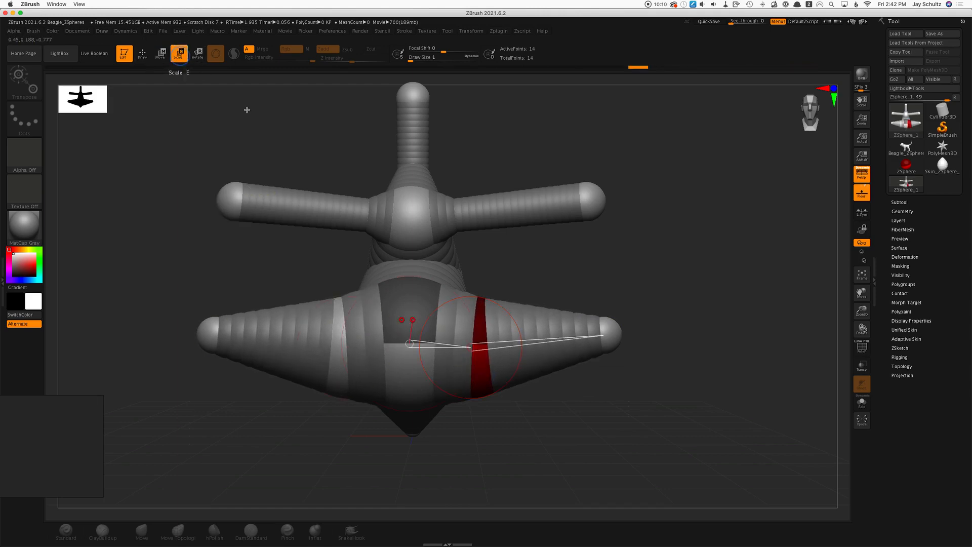
pyautogui.click(341, 334)
pyautogui.moveTo(328, 298); pyautogui.dragTo(327, 283)
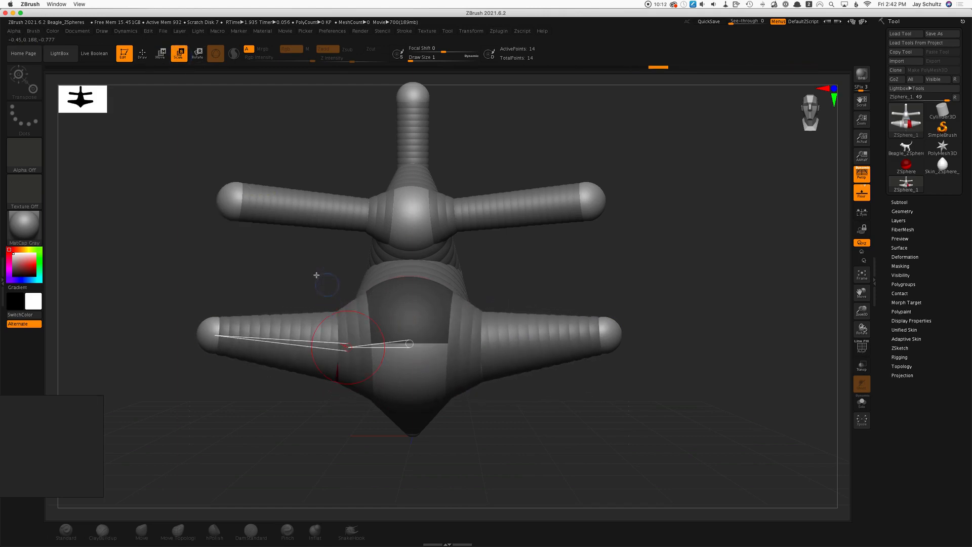
# Lengthen the lower limbs by moving their end ZSpheres farther outward and slightly upward
pyautogui.click(143, 54)
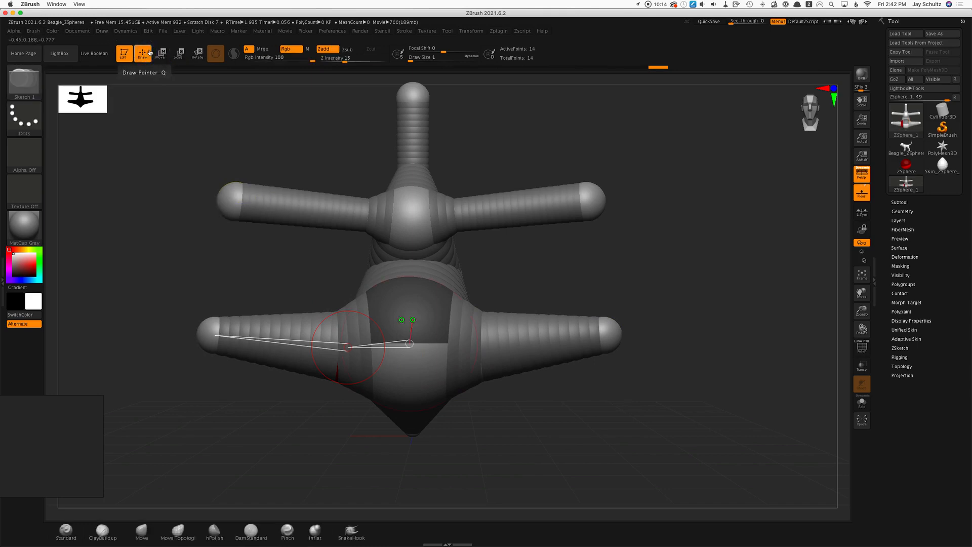
pyautogui.click(160, 53)
pyautogui.moveTo(208, 329); pyautogui.dragTo(109, 307)
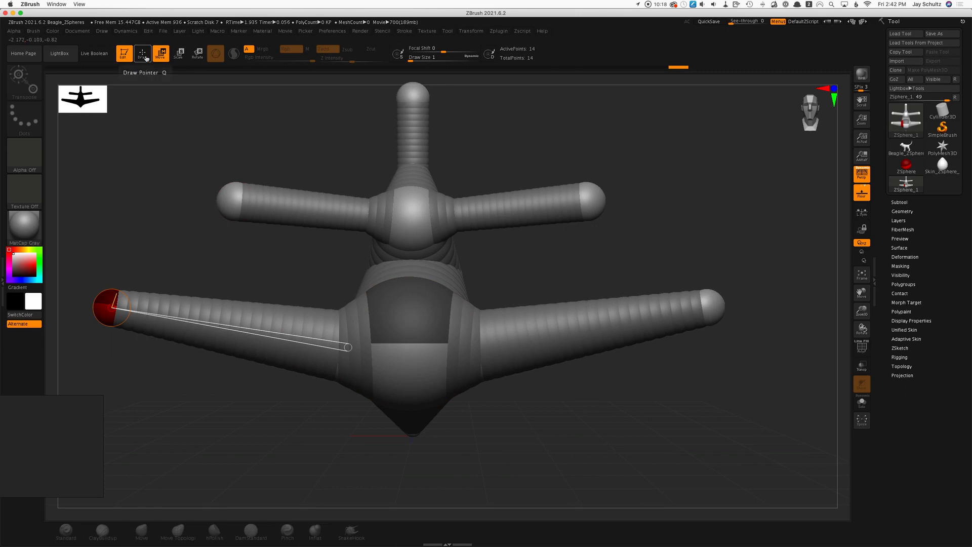
# Insert two mirrored ZSphere pairs along the lower limbs and one pair midway along the upper limbs
pyautogui.press('q')
pyautogui.click(185, 317)
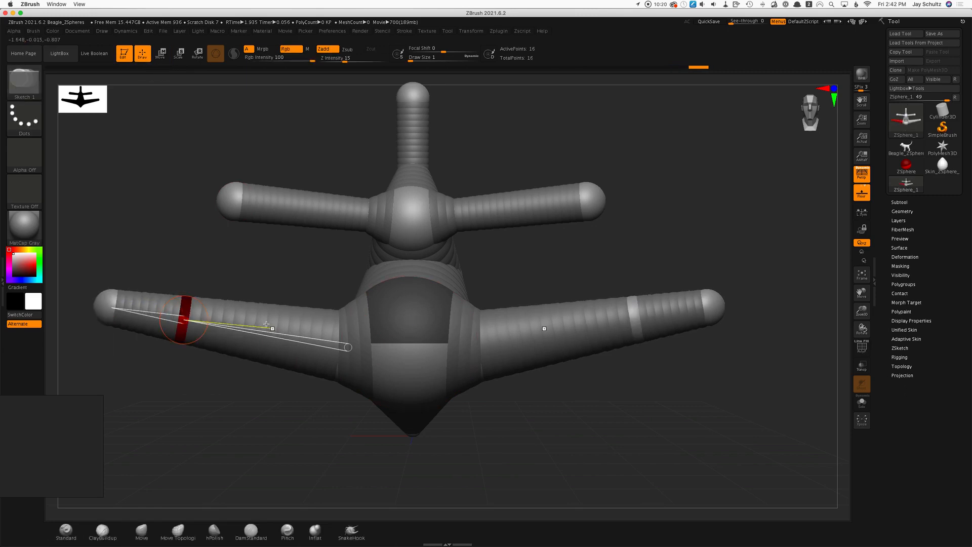
pyautogui.click(267, 330)
pyautogui.click(301, 208)
# Bend the limbs by moving the upper limbs' middle ZSpheres up and the lower limbs' inner inserted ones down
pyautogui.press('w')
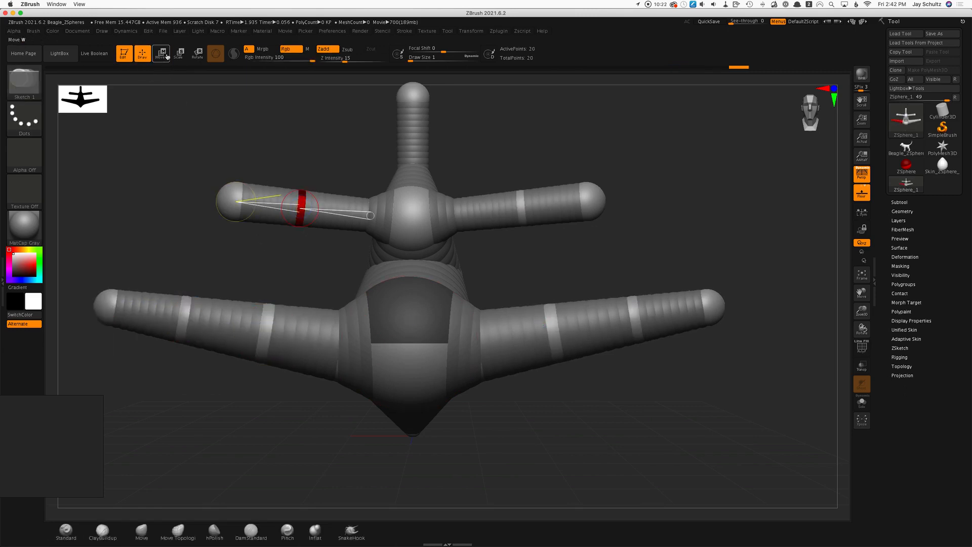
pyautogui.moveTo(301, 208); pyautogui.dragTo(299, 180)
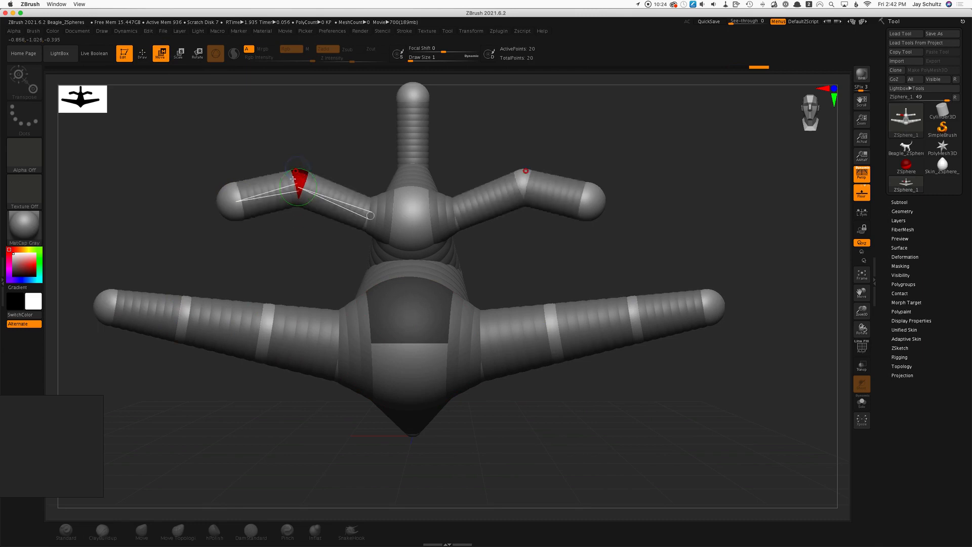
pyautogui.moveTo(266, 330); pyautogui.dragTo(263, 366)
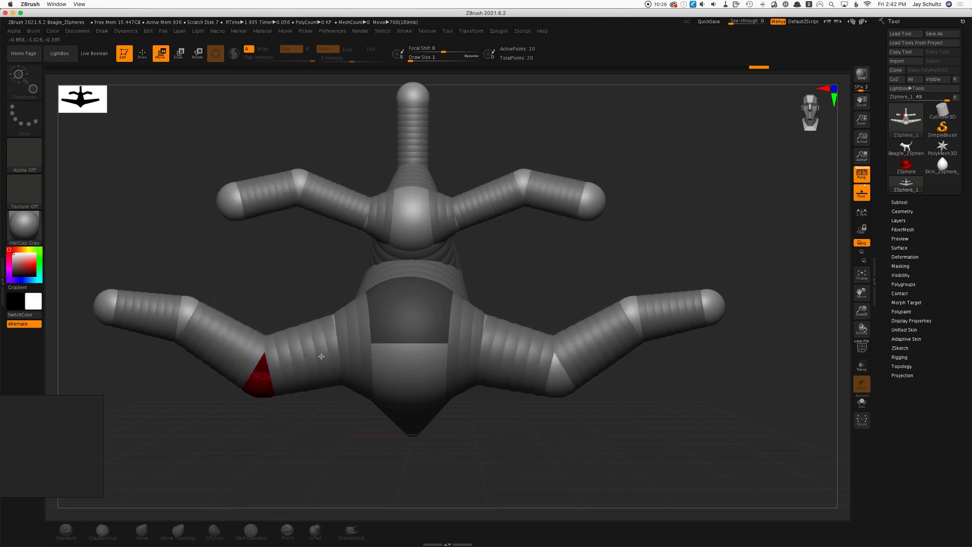
# From the side, scale down the large ZSphere at the bend in the middle of the body
pyautogui.moveTo(486, 253); pyautogui.dragTo(439, 156)
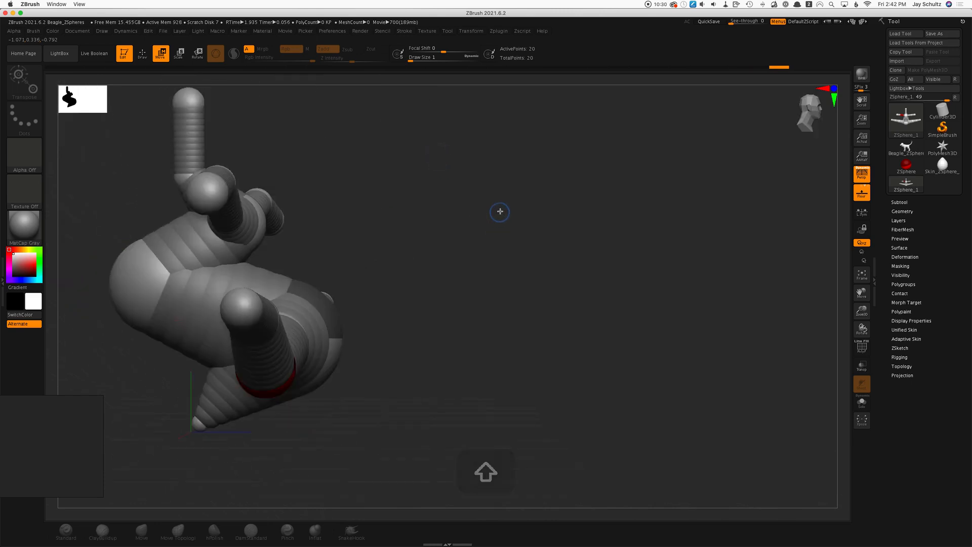
pyautogui.moveTo(500, 212); pyautogui.dragTo(492, 197)
pyautogui.keyDown('alt'); pyautogui.moveTo(517, 208); pyautogui.dragTo(693, 212); pyautogui.keyUp('alt')
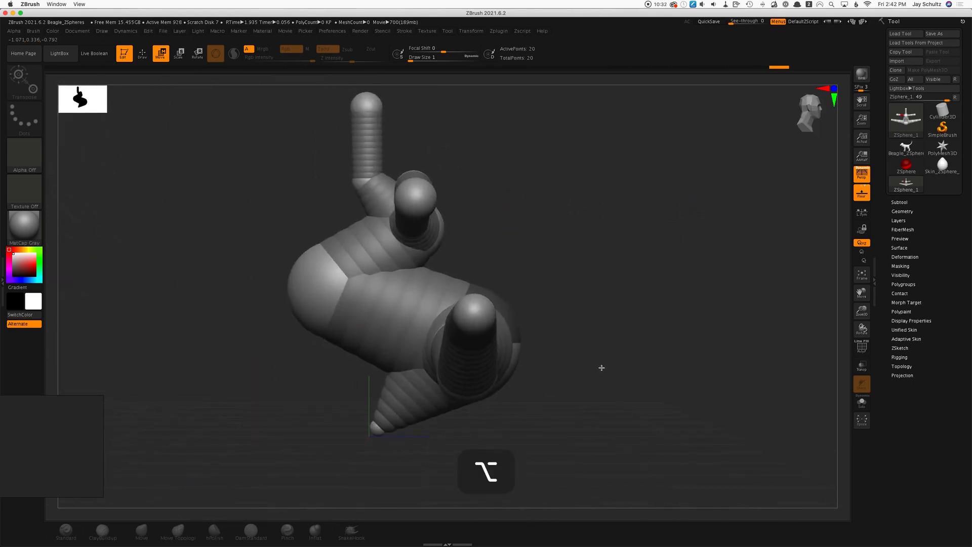
pyautogui.moveTo(601, 368); pyautogui.dragTo(491, 306)
pyautogui.keyDown('alt'); pyautogui.moveTo(556, 275); pyautogui.dragTo(537, 405); pyautogui.keyUp('alt')
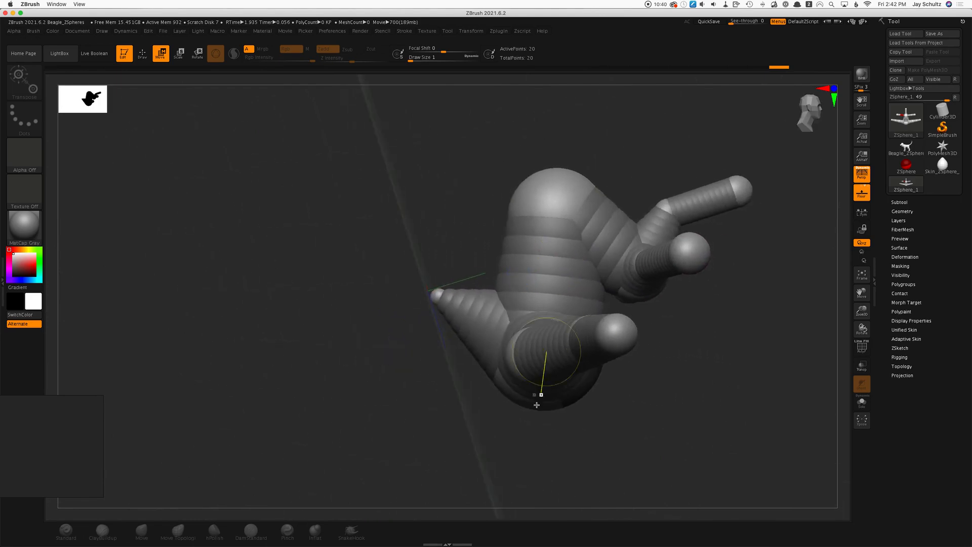
pyautogui.moveTo(436, 442); pyautogui.dragTo(431, 429)
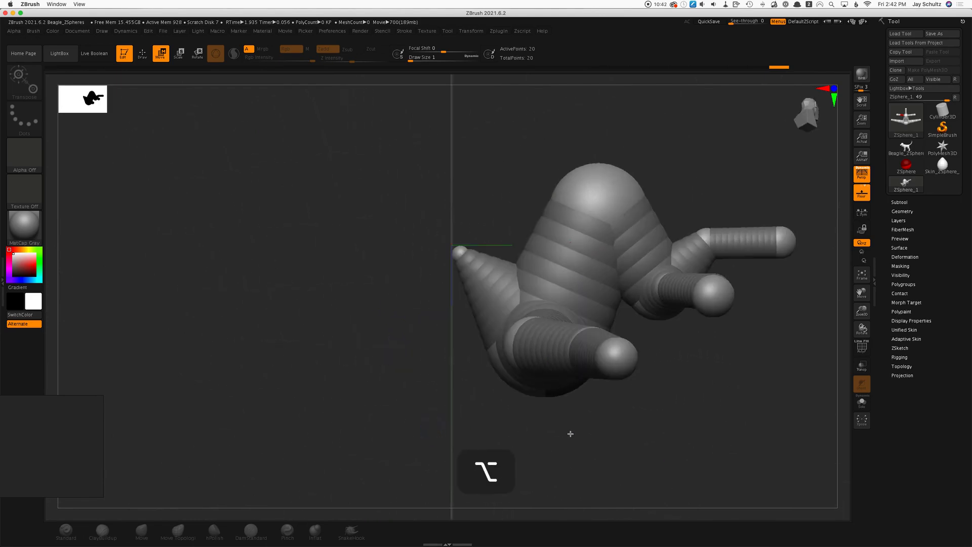
pyautogui.keyDown('alt'); pyautogui.moveTo(568, 432); pyautogui.dragTo(504, 432); pyautogui.keyUp('alt')
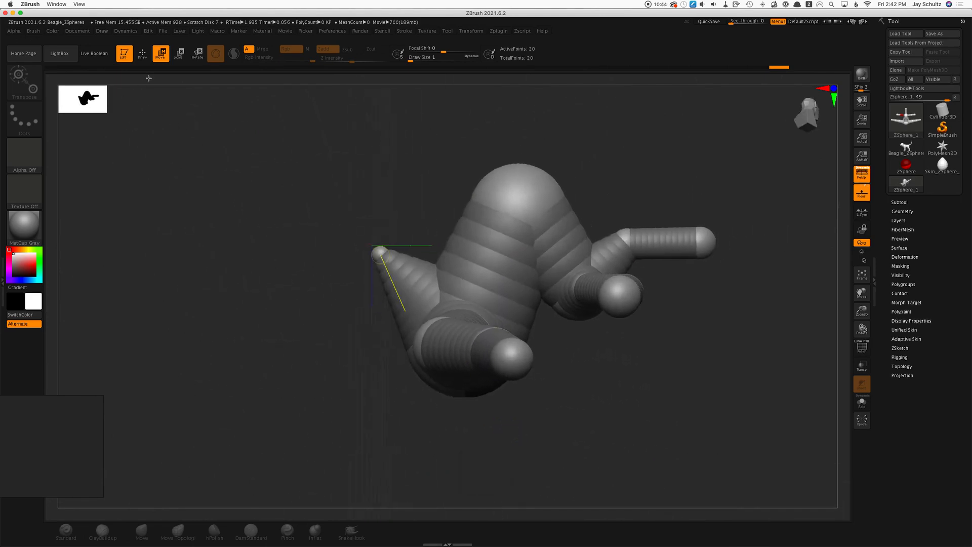
pyautogui.click(143, 59)
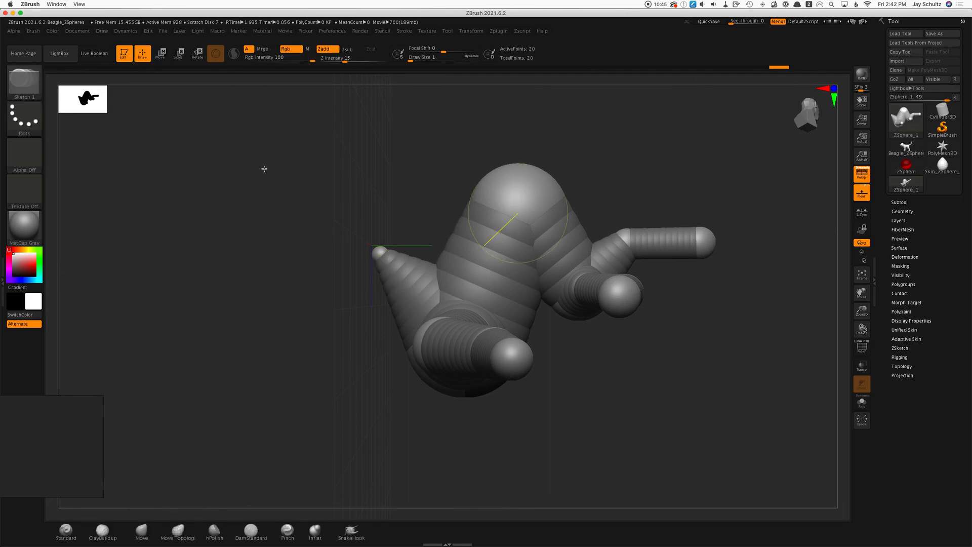
pyautogui.click(180, 55)
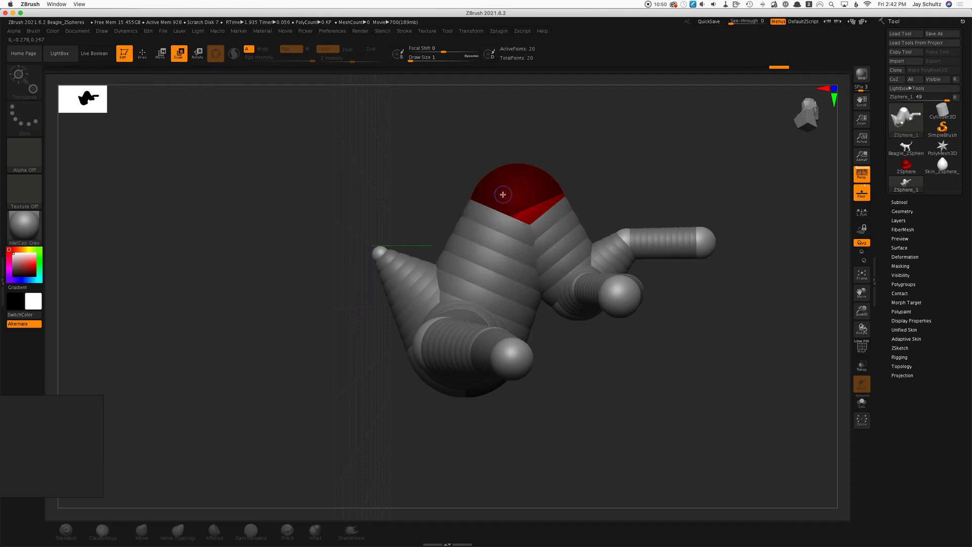
pyautogui.moveTo(503, 195); pyautogui.dragTo(430, 160)
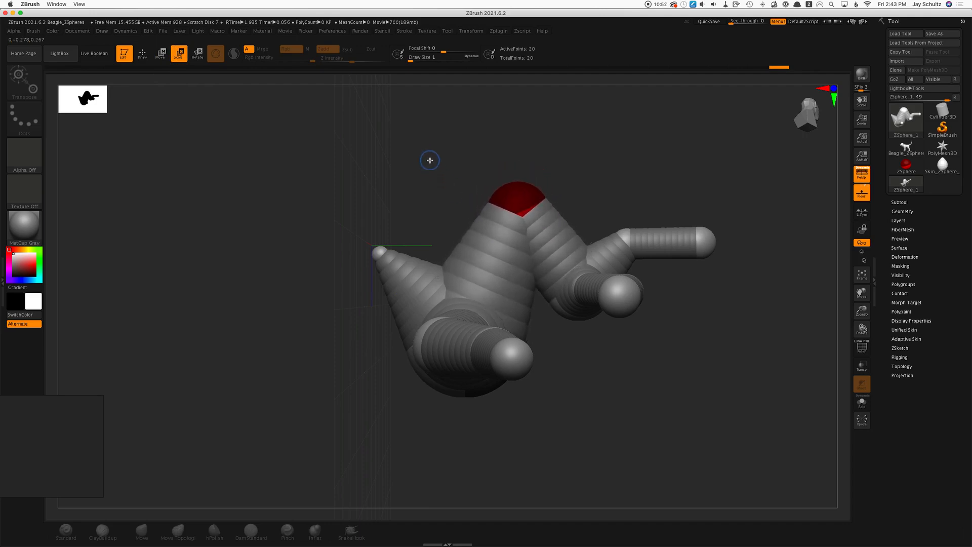
# Pull the tail's end ZSphere farther from the body and insert a ZSphere midway along the tail
pyautogui.click(161, 54)
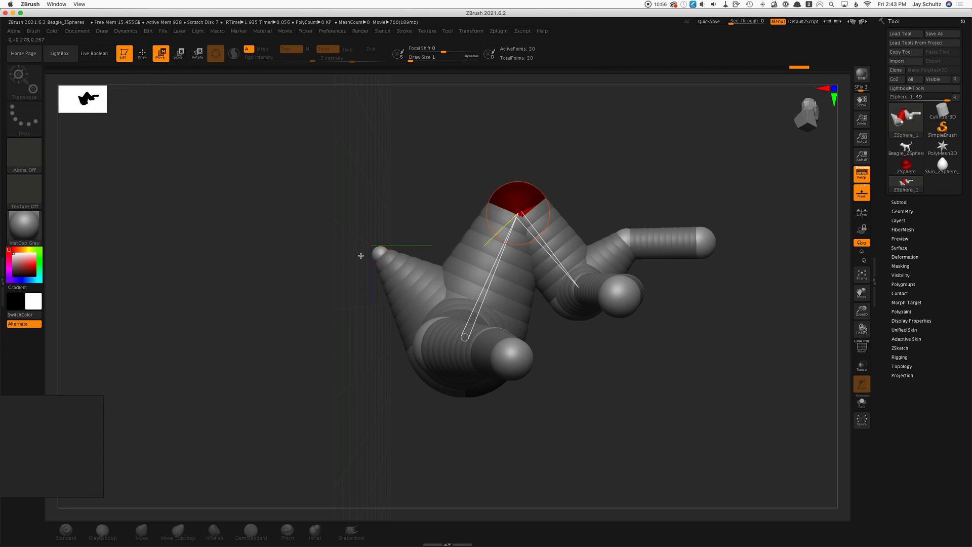
pyautogui.moveTo(378, 252); pyautogui.dragTo(328, 218)
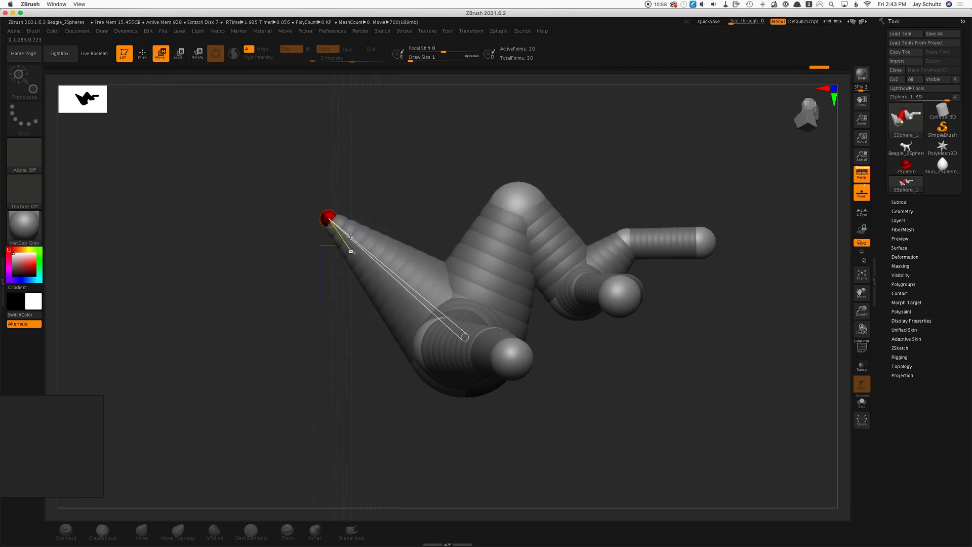
pyautogui.click(142, 54)
pyautogui.click(386, 263)
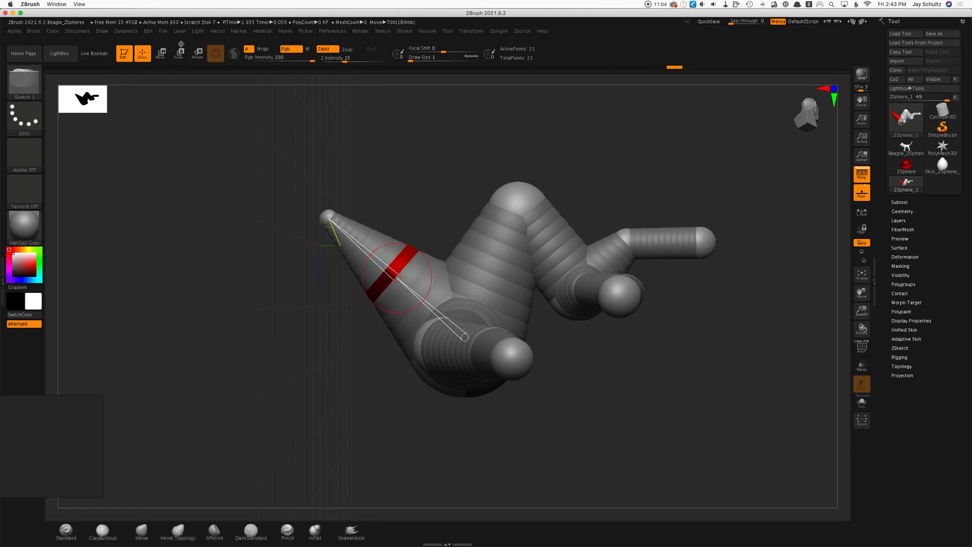
# Bend the tail upward by moving its inserted ZSphere outward and raising its tip
pyautogui.press('w')
pyautogui.moveTo(394, 272)
pyautogui.mouseDown()
pyautogui.moveTo(344, 336)
pyautogui.moveTo(362, 307)
pyautogui.moveTo(362, 280)
pyautogui.mouseUp()
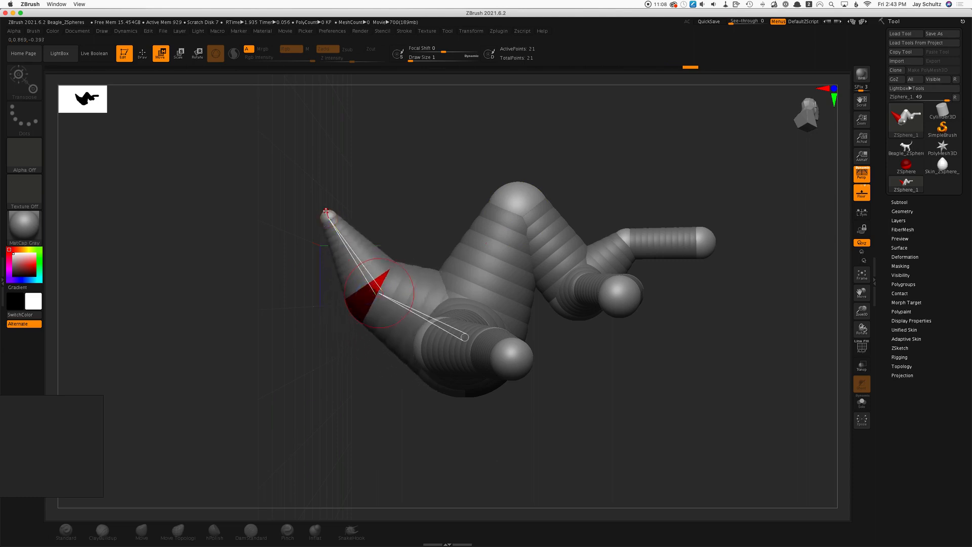
pyautogui.moveTo(326, 213); pyautogui.dragTo(334, 180)
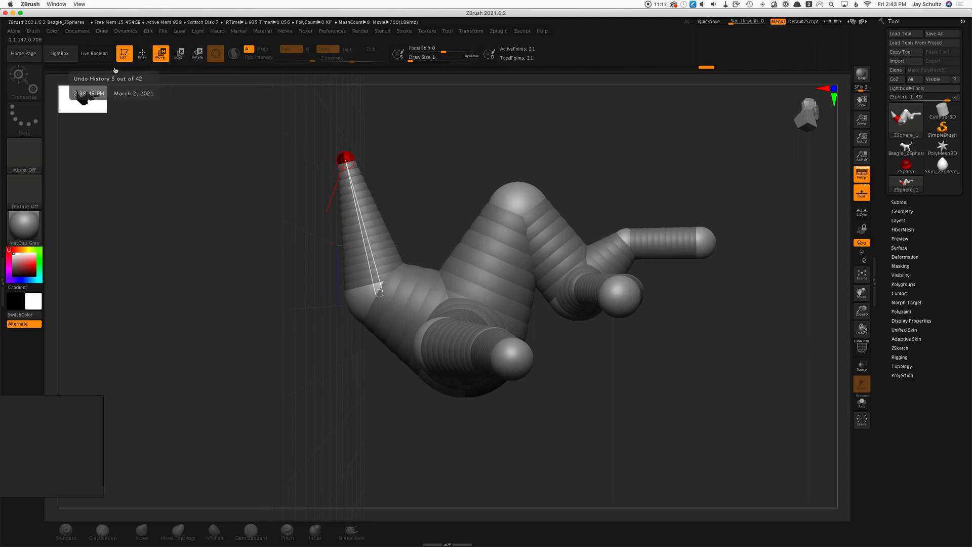
# Insert another ZSphere in the tail's upper segment and move it outward to curve the tail
pyautogui.press('q')
pyautogui.click(356, 225)
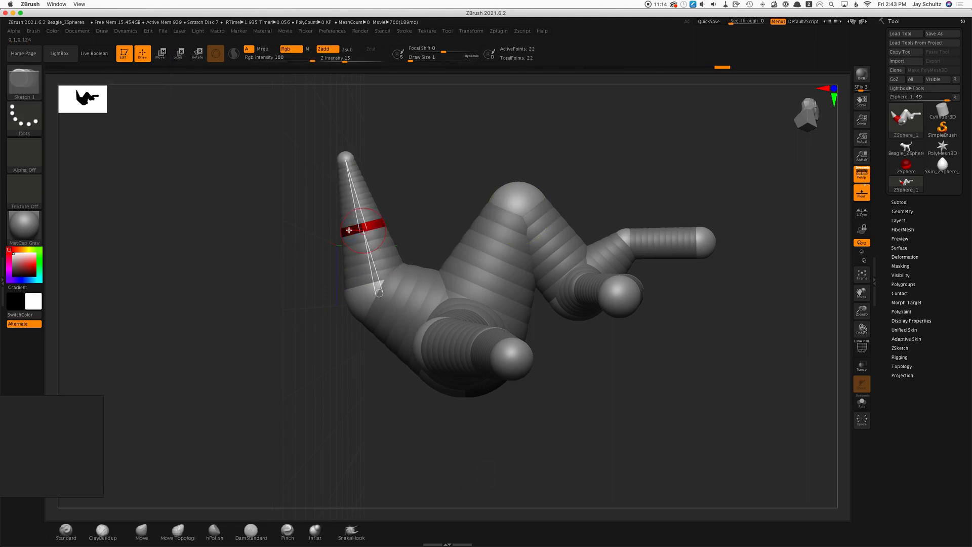
pyautogui.press('w')
pyautogui.moveTo(361, 228); pyautogui.dragTo(332, 236)
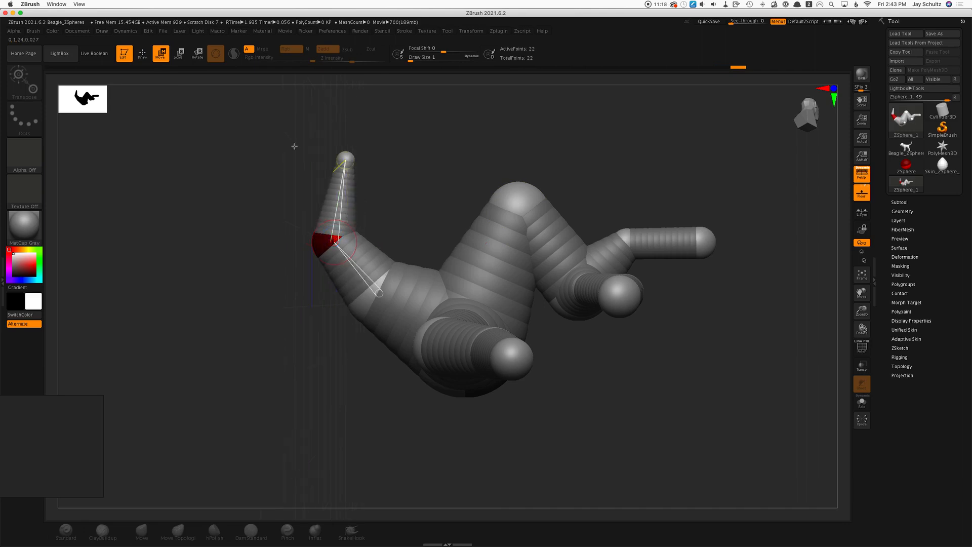
# Examine the whole figure's adaptive skin preview from an angle and from the side, and return to the ZSpheres
pyautogui.moveTo(432, 203)
pyautogui.mouseDown()
pyautogui.moveTo(446, 214)
pyautogui.moveTo(434, 217)
pyautogui.mouseUp()
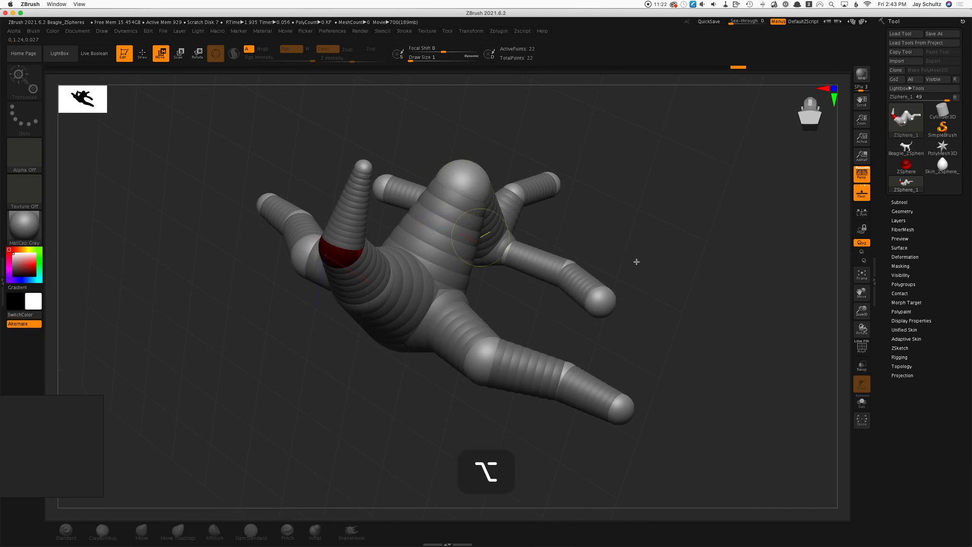
pyautogui.moveTo(636, 260)
pyautogui.keyDown('alt'); pyautogui.mouseDown()
pyautogui.moveTo(638, 289)
pyautogui.moveTo(644, 272)
pyautogui.mouseUp(); pyautogui.keyUp('alt')
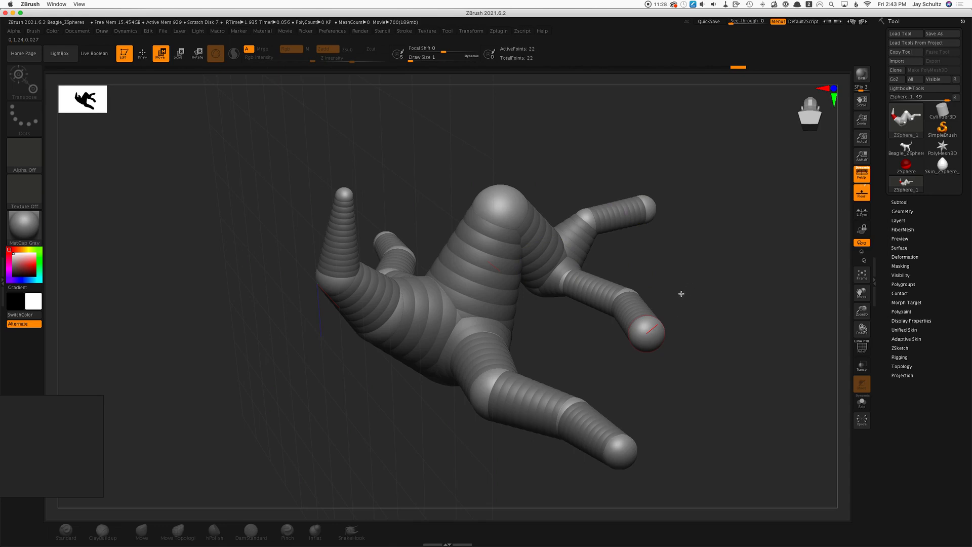
pyautogui.press('a')
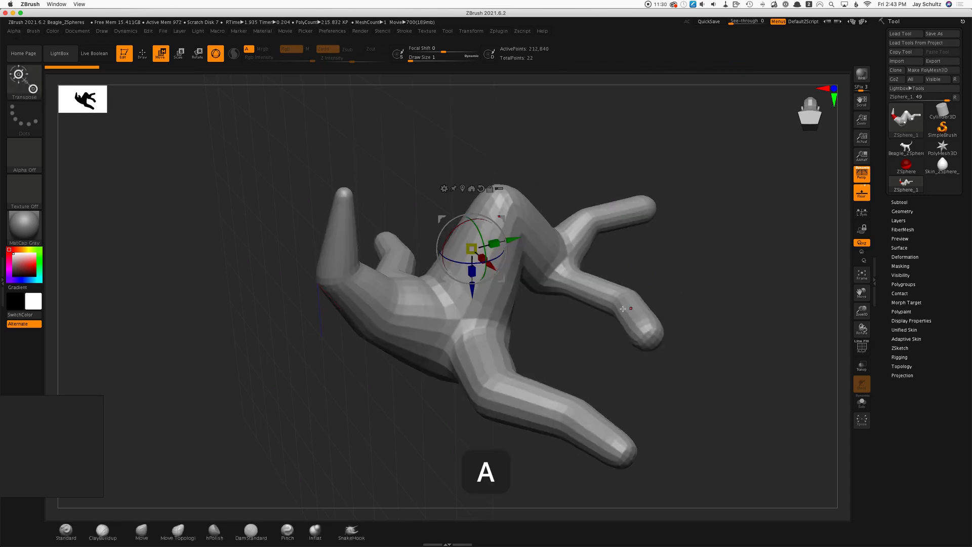
pyautogui.moveTo(332, 370); pyautogui.dragTo(318, 350)
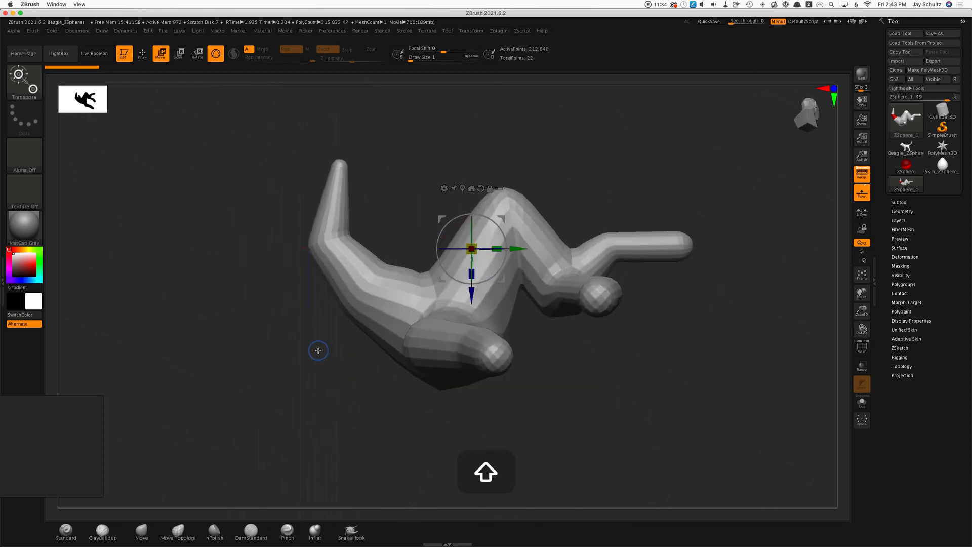
pyautogui.press('a')
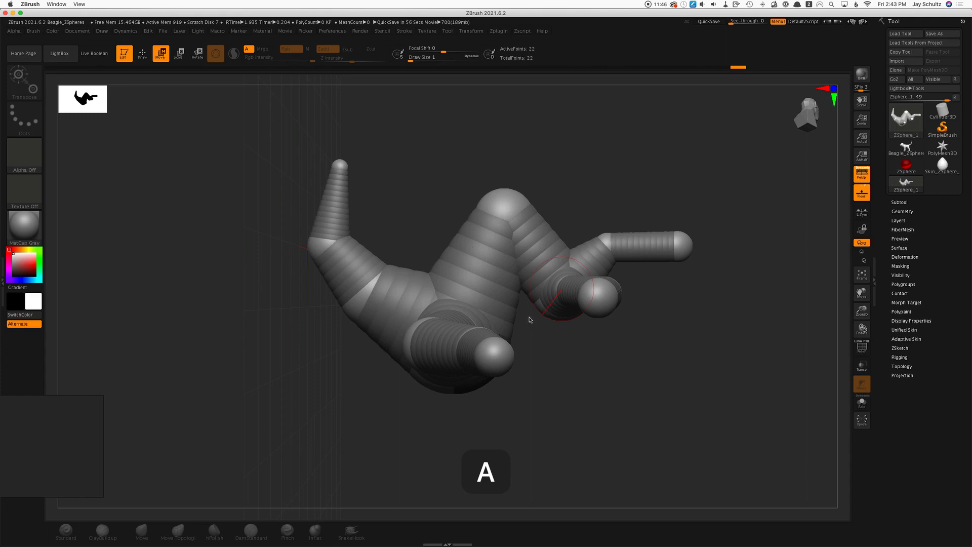
# Enable Use Classic Skinning to inspect the adaptive skin preview with it, and switch the option off again
pyautogui.click(905, 339)
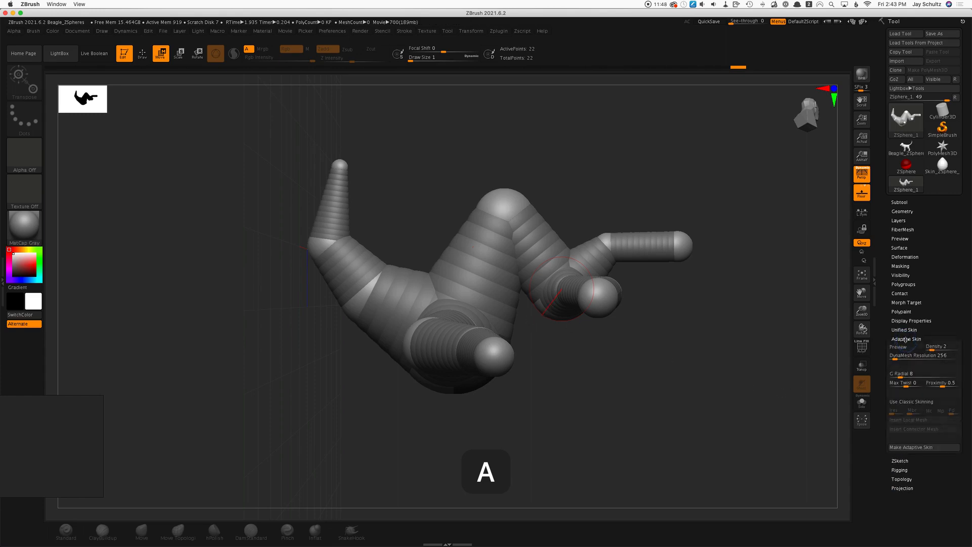
pyautogui.click(920, 402)
pyautogui.press('a')
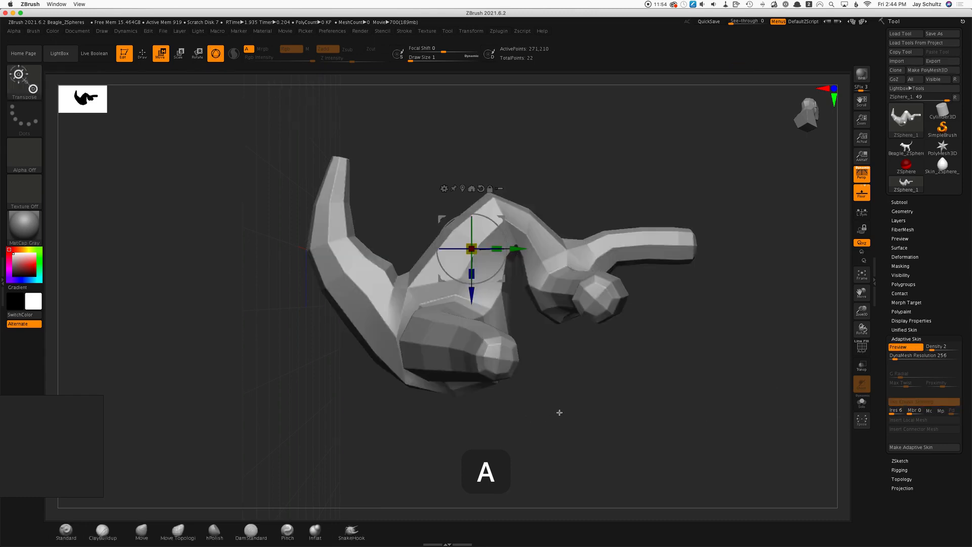
pyautogui.moveTo(401, 402); pyautogui.dragTo(420, 416)
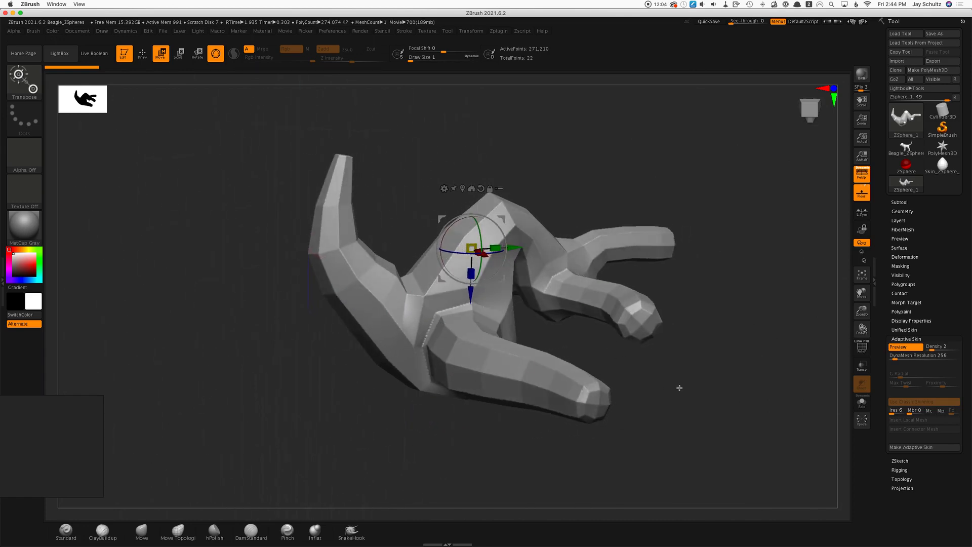
pyautogui.click(914, 401)
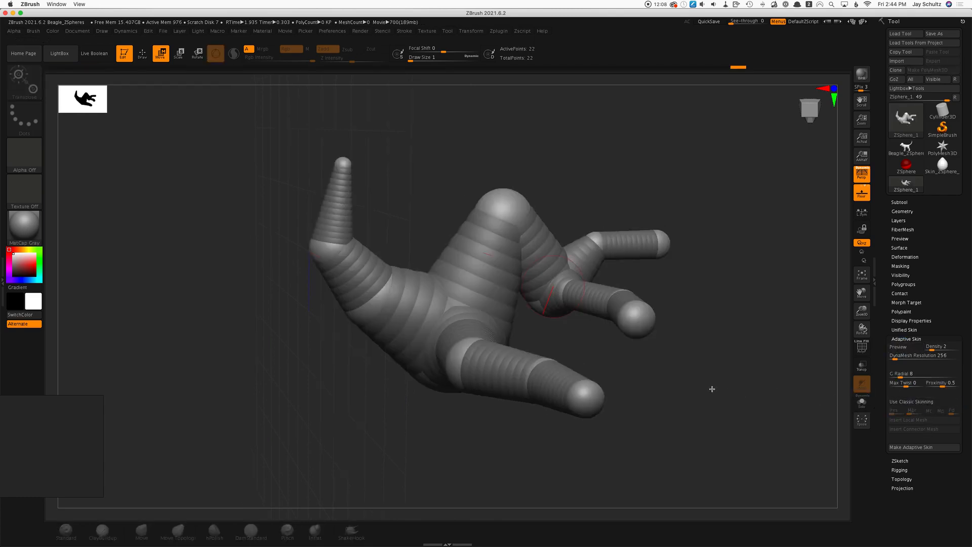
# Preview the adaptive skin without classic skinning for comparison, and go back to the ZSphere view from the side
pyautogui.press('a')
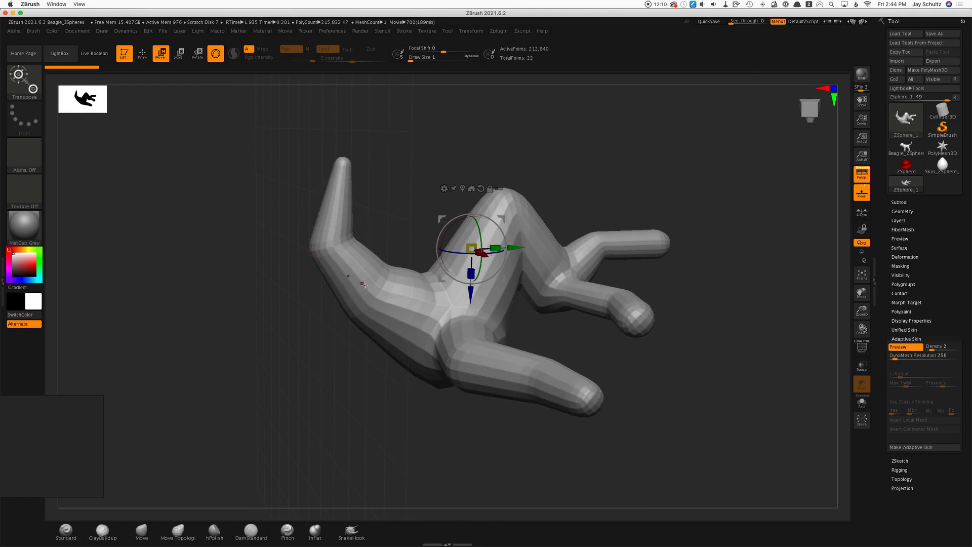
pyautogui.moveTo(701, 379)
pyautogui.mouseDown()
pyautogui.moveTo(666, 369)
pyautogui.moveTo(661, 353)
pyautogui.moveTo(722, 387)
pyautogui.moveTo(733, 326)
pyautogui.moveTo(688, 336)
pyautogui.moveTo(674, 362)
pyautogui.moveTo(655, 353)
pyautogui.moveTo(713, 373)
pyautogui.moveTo(697, 389)
pyautogui.mouseUp()
pyautogui.press('a')
pyautogui.moveTo(648, 438); pyautogui.dragTo(655, 430)
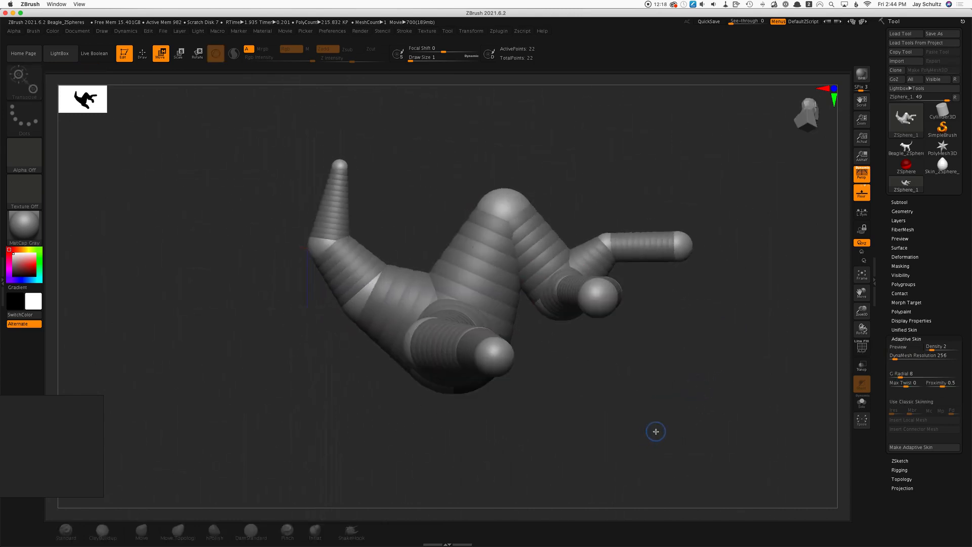
# Lower the tail by repositioning the ZSphere joint where its tip segment bends upward
pyautogui.keyDown('alt'); pyautogui.moveTo(586, 419); pyautogui.dragTo(547, 415); pyautogui.keyUp('alt')
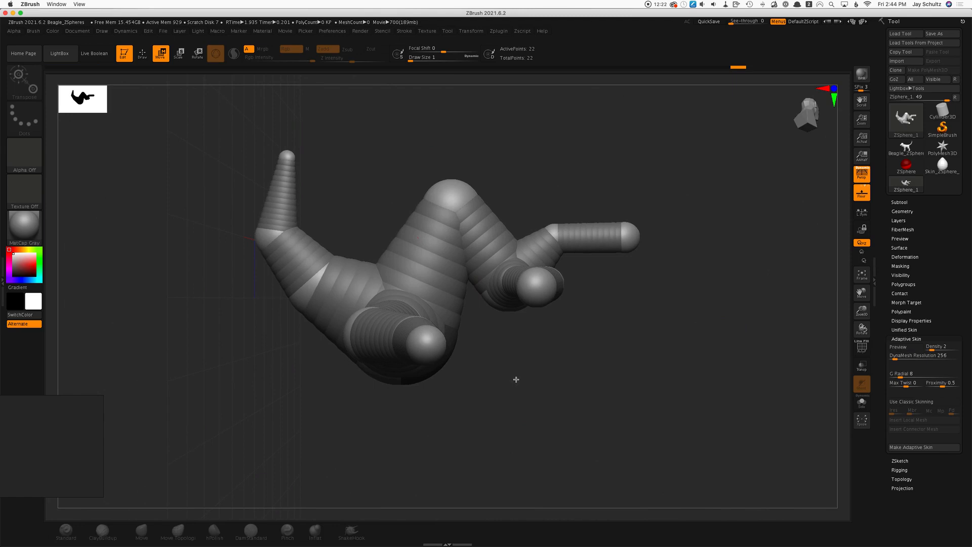
pyautogui.moveTo(516, 379)
pyautogui.mouseDown()
pyautogui.moveTo(547, 386)
pyautogui.moveTo(523, 404)
pyautogui.moveTo(511, 375)
pyautogui.moveTo(526, 387)
pyautogui.mouseUp()
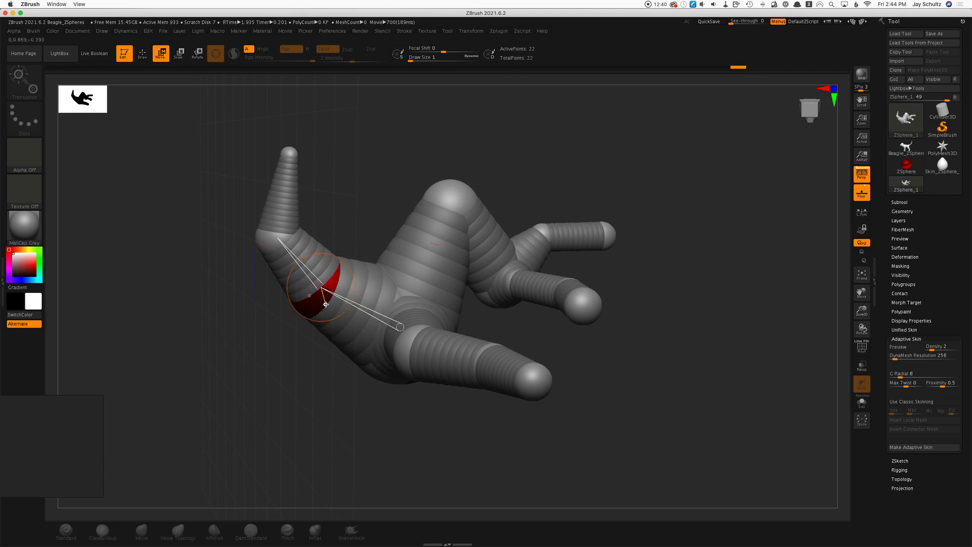
pyautogui.moveTo(327, 304)
pyautogui.keyDown('alt'); pyautogui.mouseDown()
pyautogui.moveTo(310, 312)
pyautogui.moveTo(379, 281)
pyautogui.moveTo(336, 330)
pyautogui.moveTo(360, 269)
pyautogui.moveTo(329, 338)
pyautogui.moveTo(347, 282)
pyautogui.moveTo(326, 344)
pyautogui.moveTo(344, 276)
pyautogui.moveTo(327, 317)
pyautogui.moveTo(327, 358)
pyautogui.moveTo(334, 289)
pyautogui.mouseUp(); pyautogui.keyUp('alt')
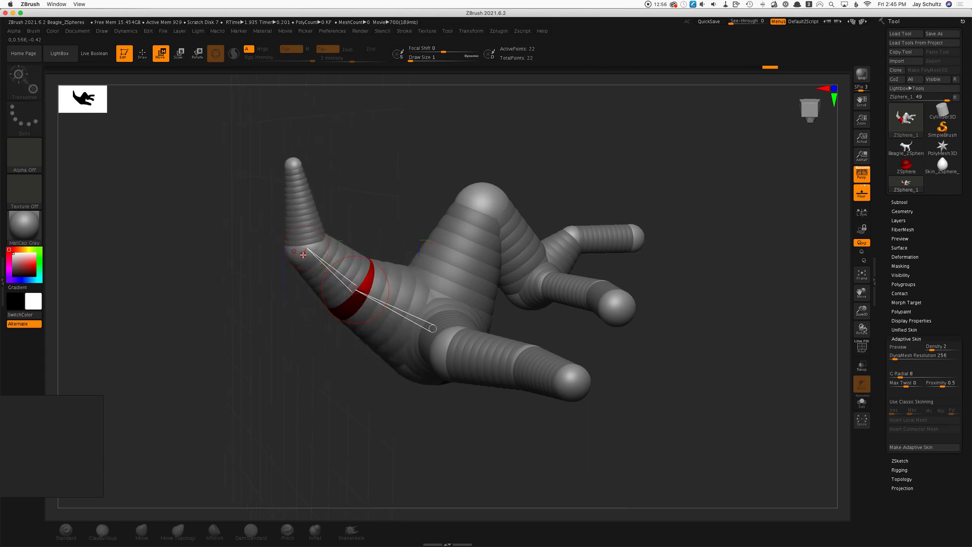
pyautogui.moveTo(303, 255)
pyautogui.keyDown('ctrl'); pyautogui.mouseDown()
pyautogui.moveTo(278, 271)
pyautogui.moveTo(275, 293)
pyautogui.moveTo(333, 236)
pyautogui.moveTo(294, 254)
pyautogui.moveTo(282, 274)
pyautogui.mouseUp(); pyautogui.keyUp('ctrl')
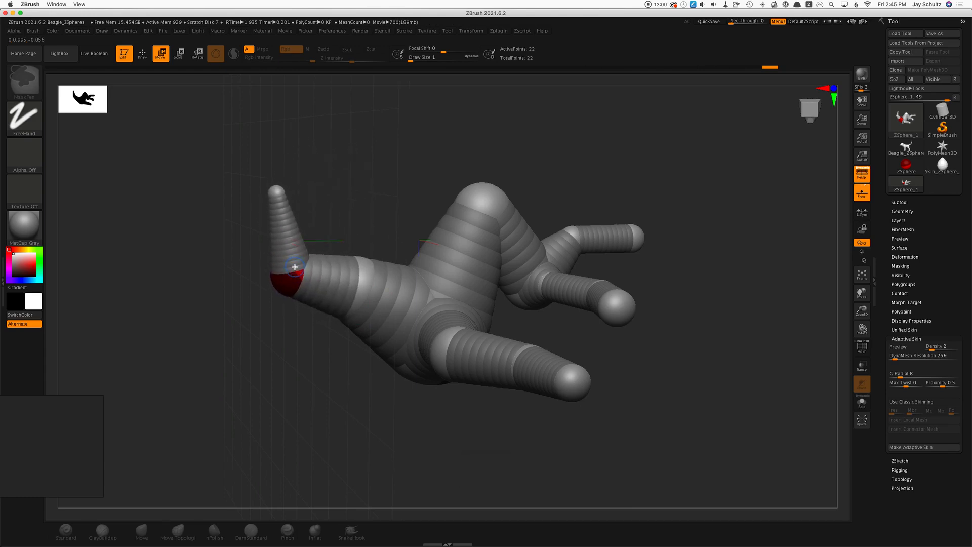
# Pose both rear legs symmetrically by moving the lower-leg segments upward beyond the knees
pyautogui.moveTo(465, 435); pyautogui.dragTo(488, 449)
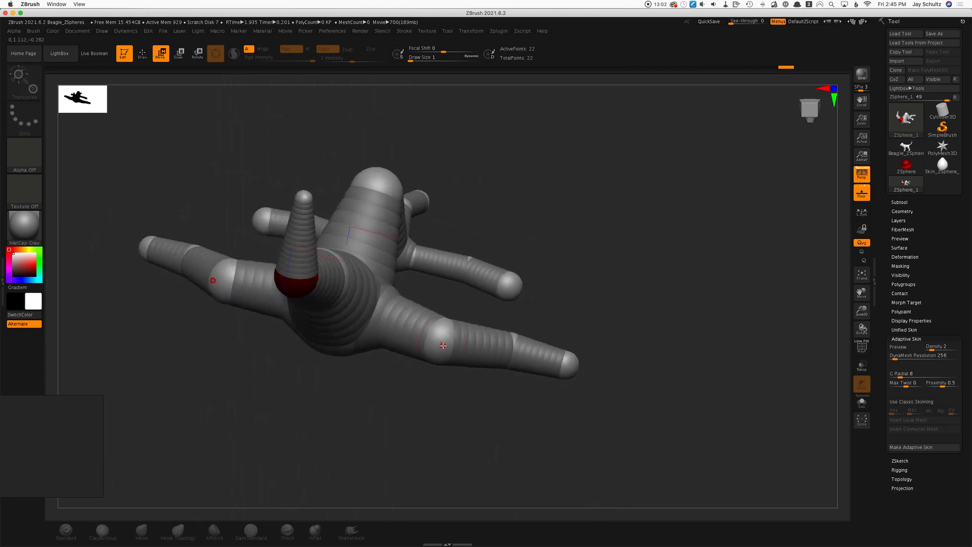
pyautogui.keyDown('ctrl'); pyautogui.moveTo(443, 345); pyautogui.dragTo(446, 299); pyautogui.keyUp('ctrl')
pyautogui.keyDown('ctrl'); pyautogui.moveTo(506, 306); pyautogui.dragTo(512, 332); pyautogui.keyUp('ctrl')
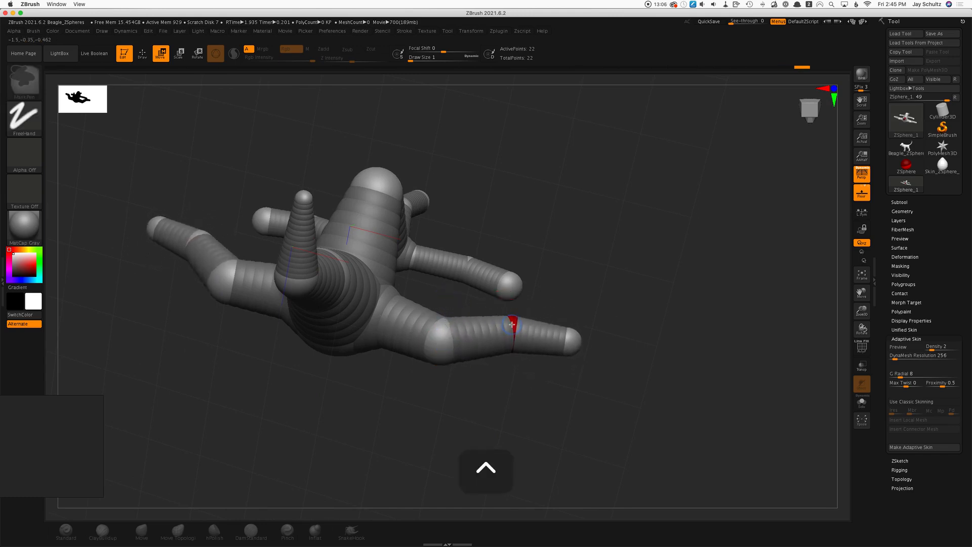
# Insert a ZSphere in the torso segment between the hips and the upper bend, and scale it down
pyautogui.moveTo(445, 304); pyautogui.dragTo(418, 298)
pyautogui.keyDown('ctrl'); pyautogui.moveTo(418, 297); pyautogui.dragTo(411, 305, button='right'); pyautogui.keyUp('ctrl')
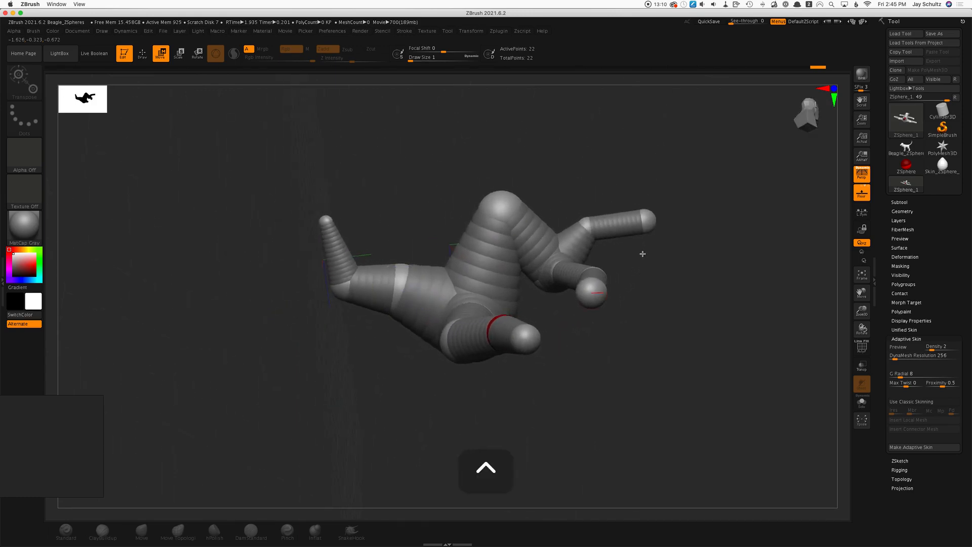
pyautogui.keyDown('alt'); pyautogui.moveTo(630, 306); pyautogui.dragTo(552, 352); pyautogui.keyUp('alt')
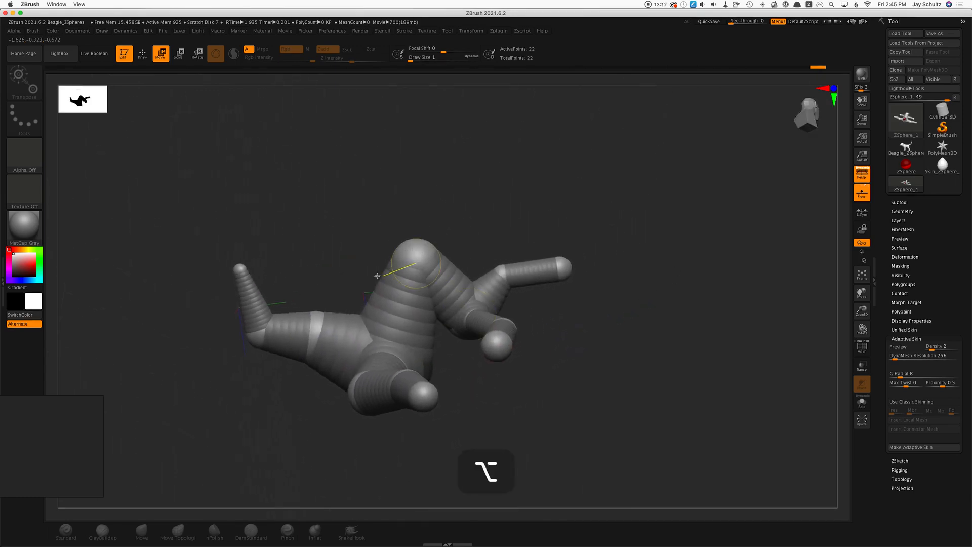
pyautogui.click(150, 58)
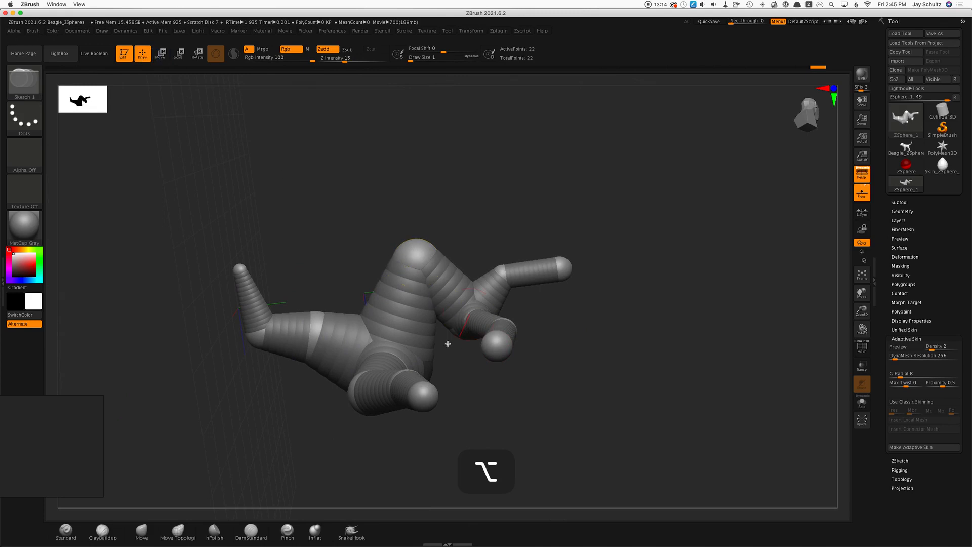
pyautogui.moveTo(398, 311)
pyautogui.mouseDown()
pyautogui.moveTo(403, 344)
pyautogui.moveTo(409, 287)
pyautogui.mouseUp()
pyautogui.click(180, 56)
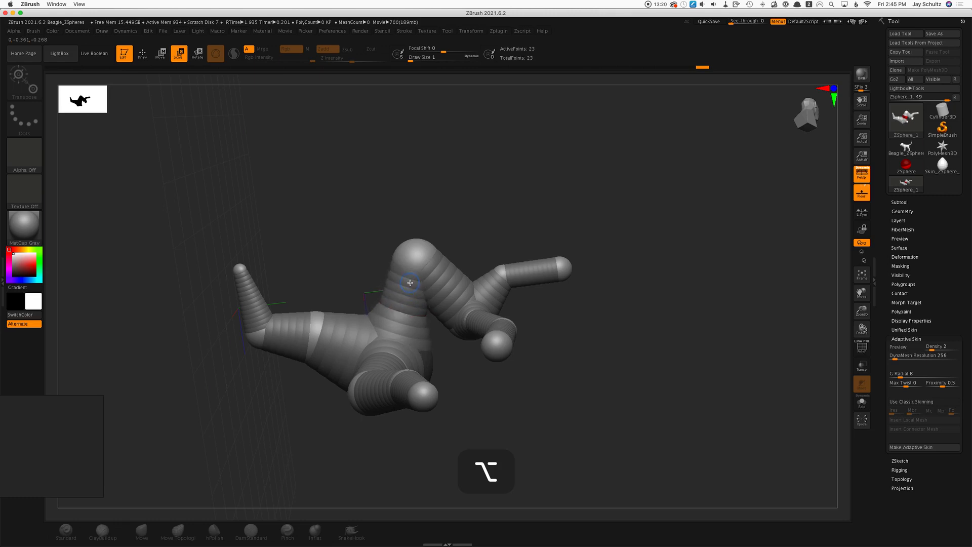
pyautogui.moveTo(412, 251)
pyautogui.keyDown('alt'); pyautogui.mouseDown()
pyautogui.moveTo(417, 216)
pyautogui.moveTo(421, 257)
pyautogui.mouseUp(); pyautogui.keyUp('alt')
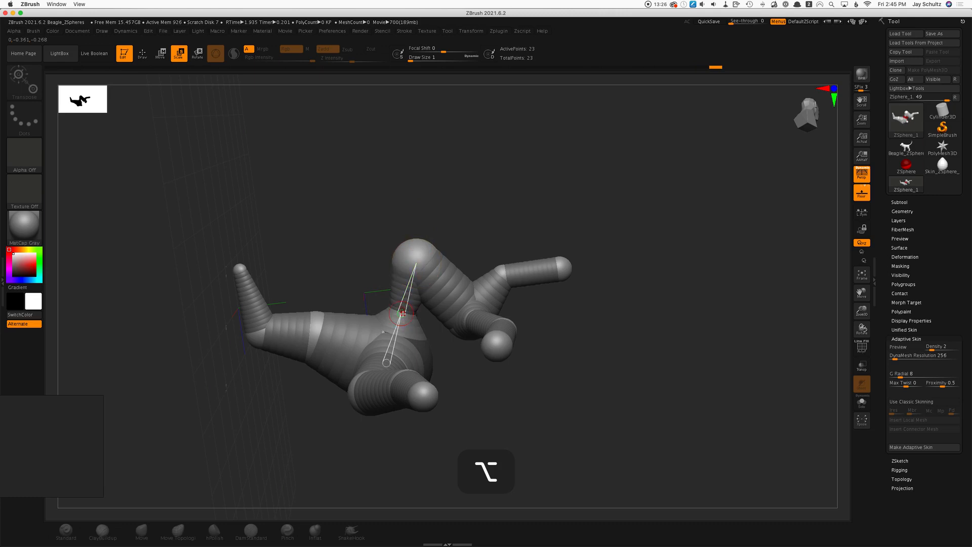
# Preview the adaptive skin with the pinched torso, undo the scaling of the inserted ZSphere, and preview the skin again
pyautogui.press('a')
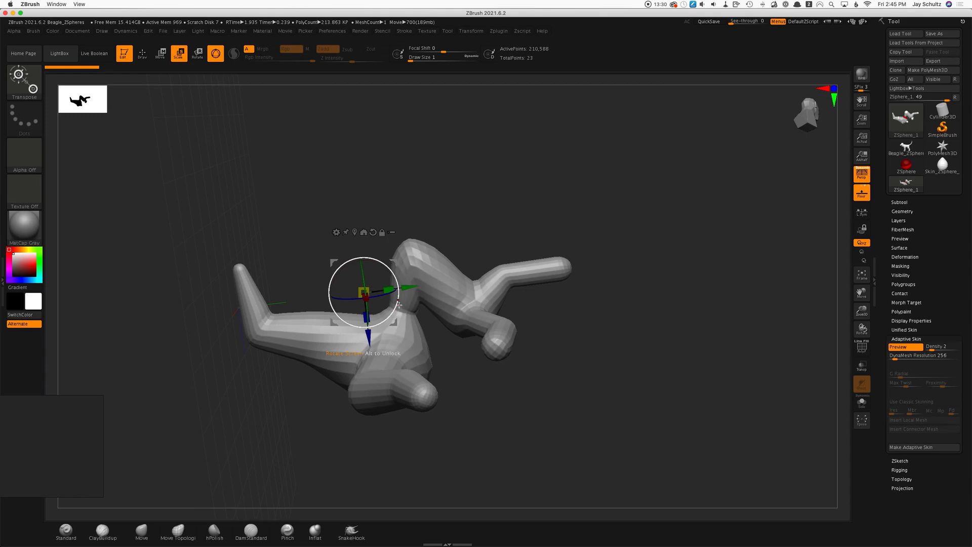
pyautogui.press('a')
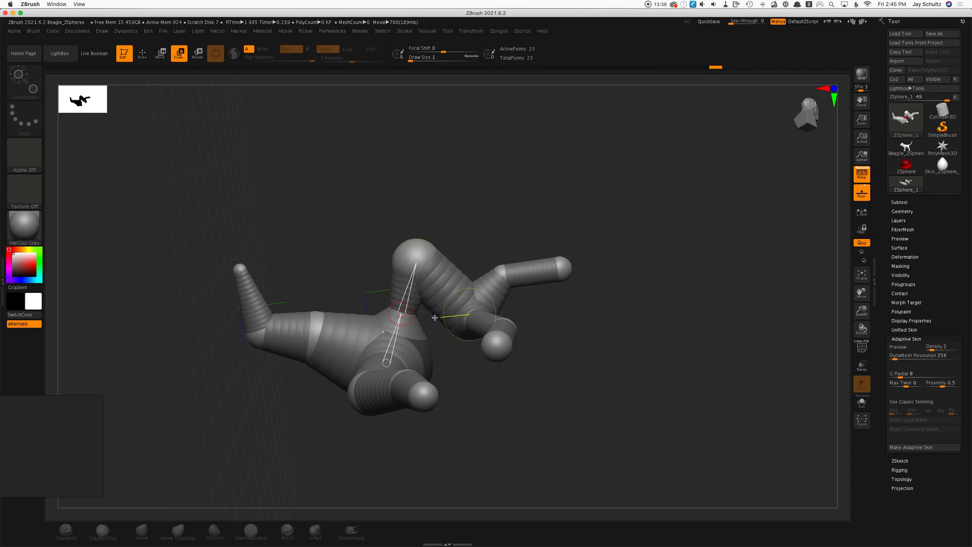
pyautogui.press('super+z')
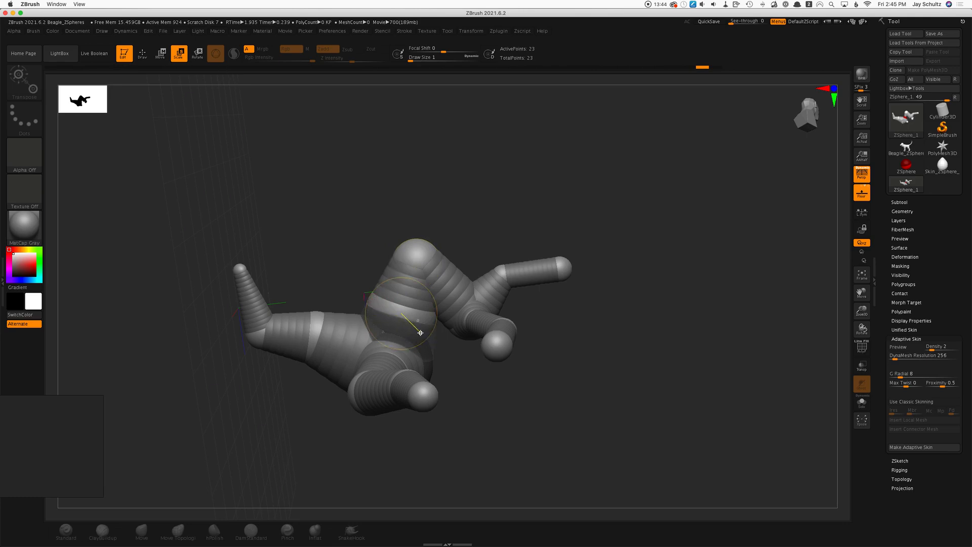
pyautogui.press('a')
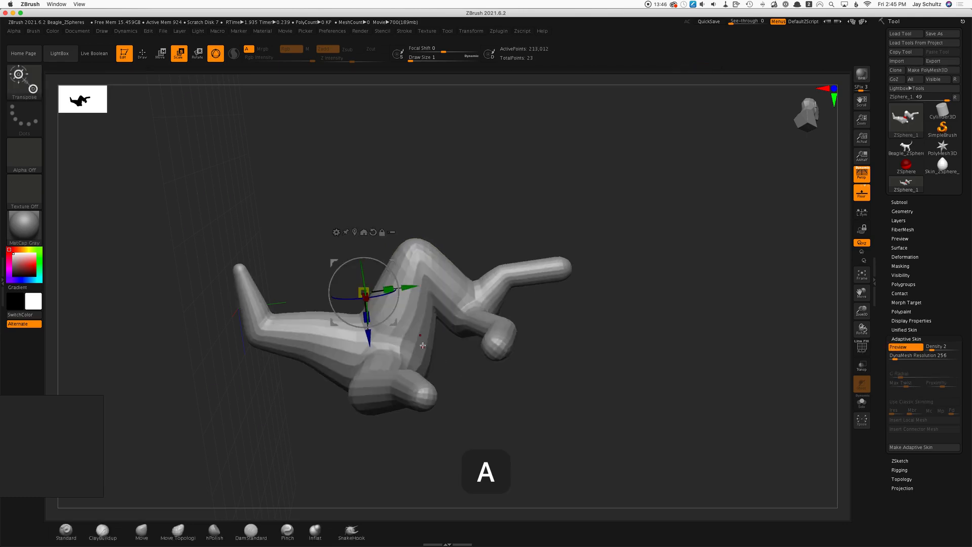
pyautogui.press('a')
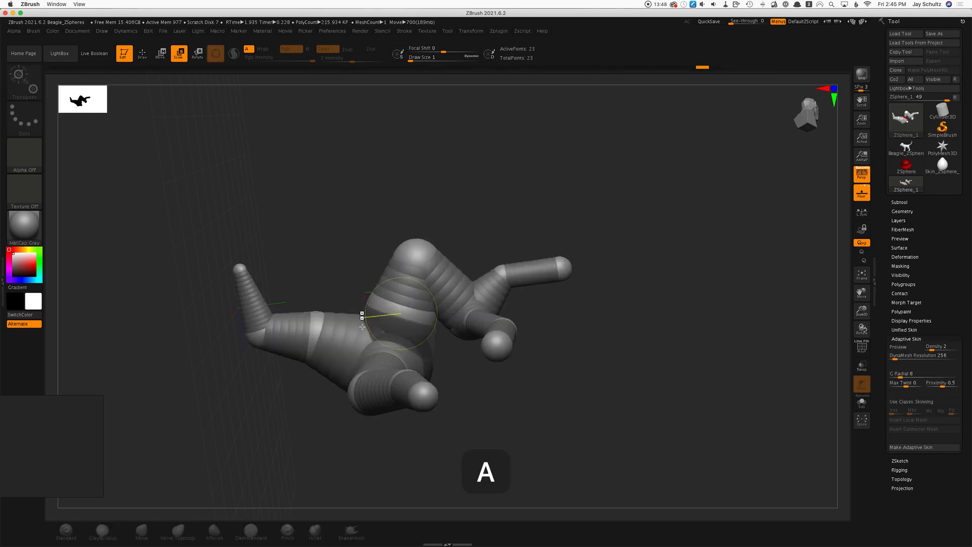
# Select the inserted torso ZSphere and examine it from the side and from the tail end
pyautogui.moveTo(456, 364); pyautogui.dragTo(430, 338)
pyautogui.click(399, 329)
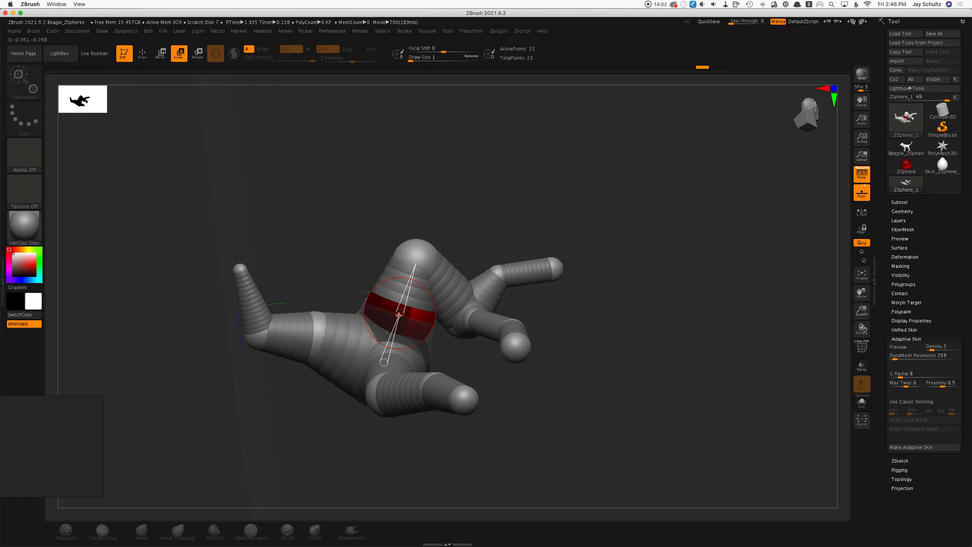
pyautogui.moveTo(503, 389); pyautogui.dragTo(527, 377)
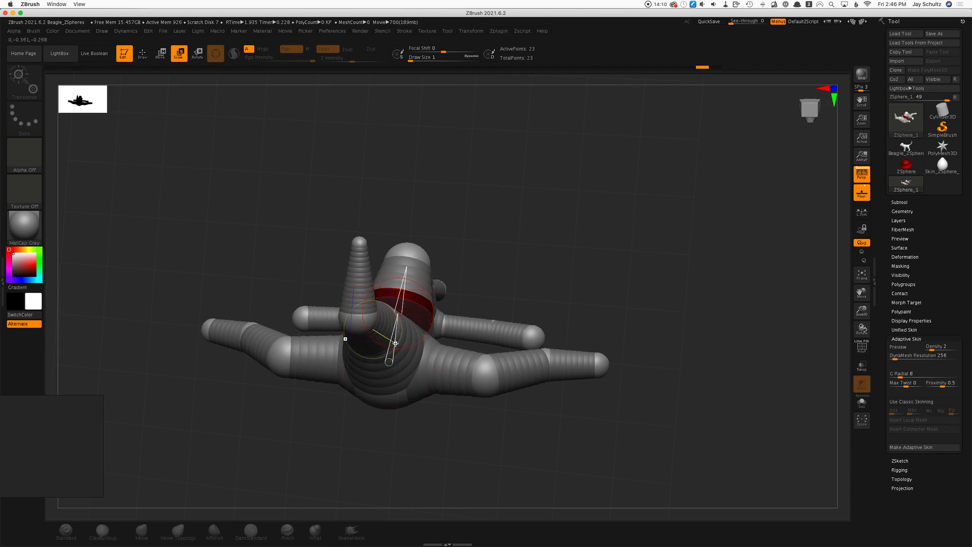
# Raise the draw size to about 94, move the torso ZSpheres forward to stretch the upper body, and reset the draw size to 1
pyautogui.click(166, 61)
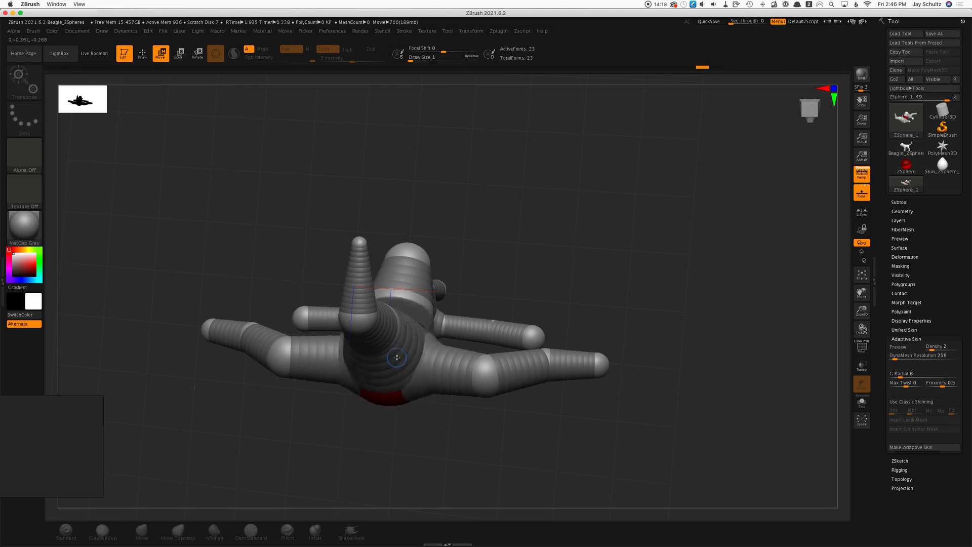
pyautogui.moveTo(397, 357)
pyautogui.mouseDown()
pyautogui.moveTo(396, 398)
pyautogui.moveTo(394, 330)
pyautogui.moveTo(389, 368)
pyautogui.mouseUp()
pyautogui.moveTo(450, 500); pyautogui.dragTo(425, 490)
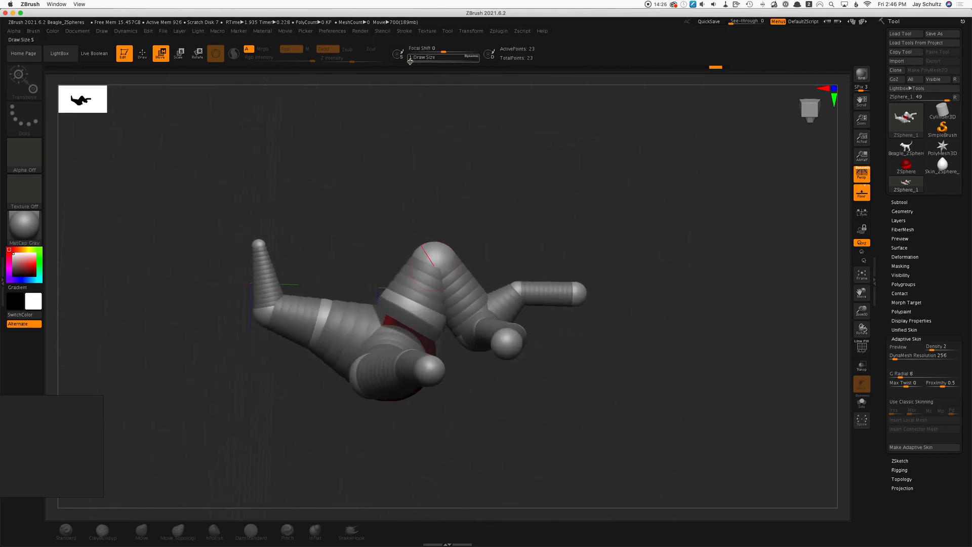
pyautogui.moveTo(410, 62); pyautogui.dragTo(431, 63)
pyautogui.moveTo(411, 333)
pyautogui.mouseDown()
pyautogui.moveTo(425, 347)
pyautogui.moveTo(451, 329)
pyautogui.mouseUp()
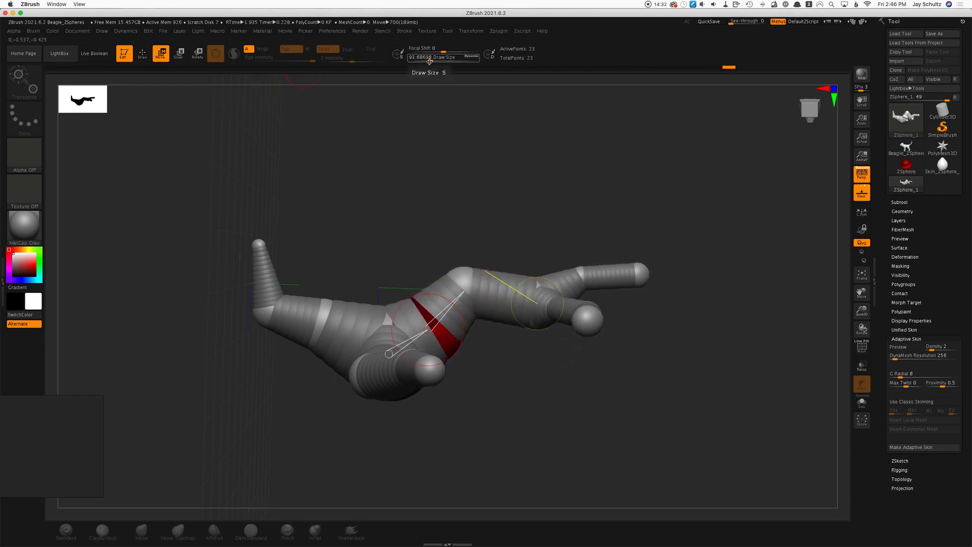
pyautogui.moveTo(430, 61); pyautogui.dragTo(393, 62)
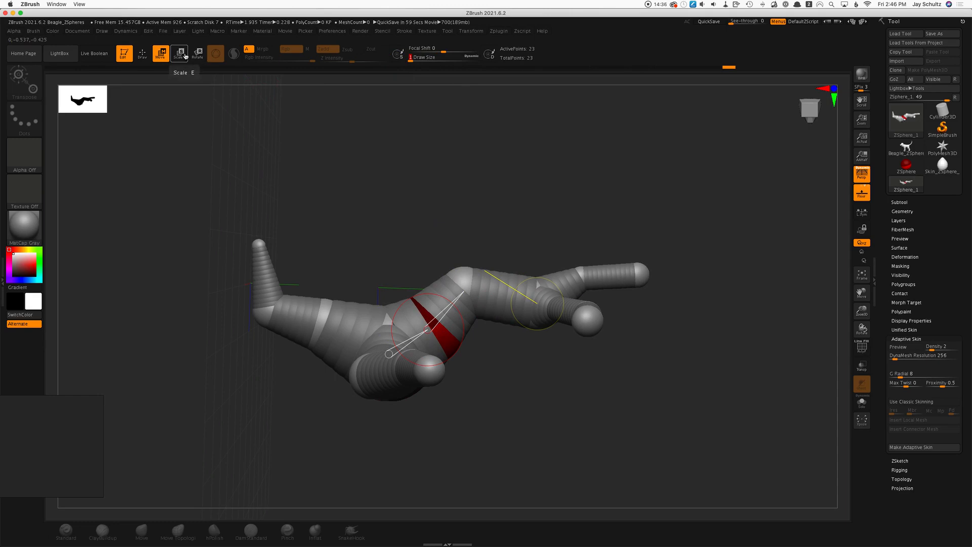
# Rotate the upper body about its torso joint to raise the chest and arms
pyautogui.click(197, 54)
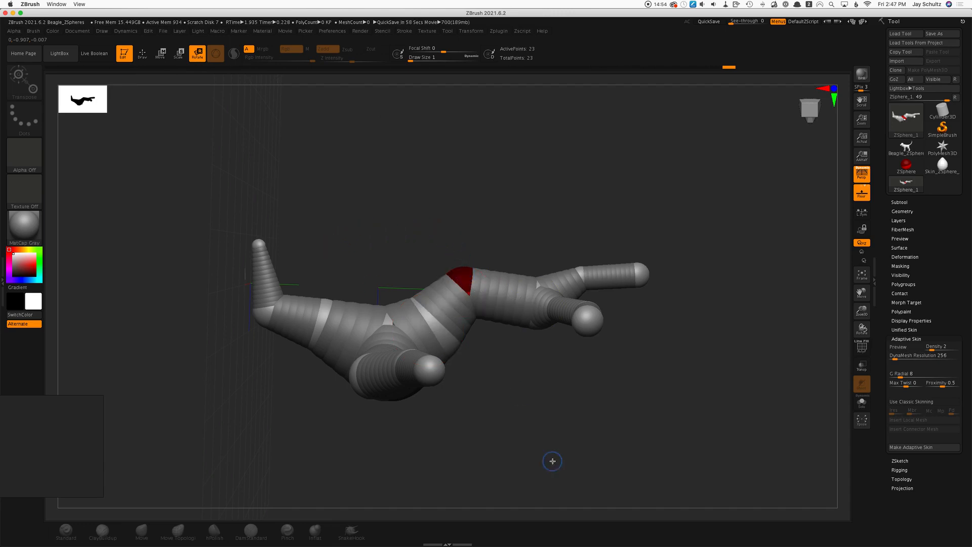
pyautogui.moveTo(545, 425)
pyautogui.mouseDown()
pyautogui.moveTo(518, 458)
pyautogui.moveTo(448, 290)
pyautogui.moveTo(482, 284)
pyautogui.moveTo(528, 299)
pyautogui.moveTo(443, 250)
pyautogui.moveTo(438, 263)
pyautogui.moveTo(505, 329)
pyautogui.moveTo(471, 301)
pyautogui.moveTo(481, 327)
pyautogui.moveTo(466, 348)
pyautogui.moveTo(475, 315)
pyautogui.moveTo(430, 316)
pyautogui.moveTo(418, 282)
pyautogui.mouseUp()
pyautogui.moveTo(555, 387)
pyautogui.mouseDown()
pyautogui.moveTo(598, 369)
pyautogui.moveTo(571, 360)
pyautogui.mouseUp()
pyautogui.moveTo(611, 306); pyautogui.dragTo(652, 320)
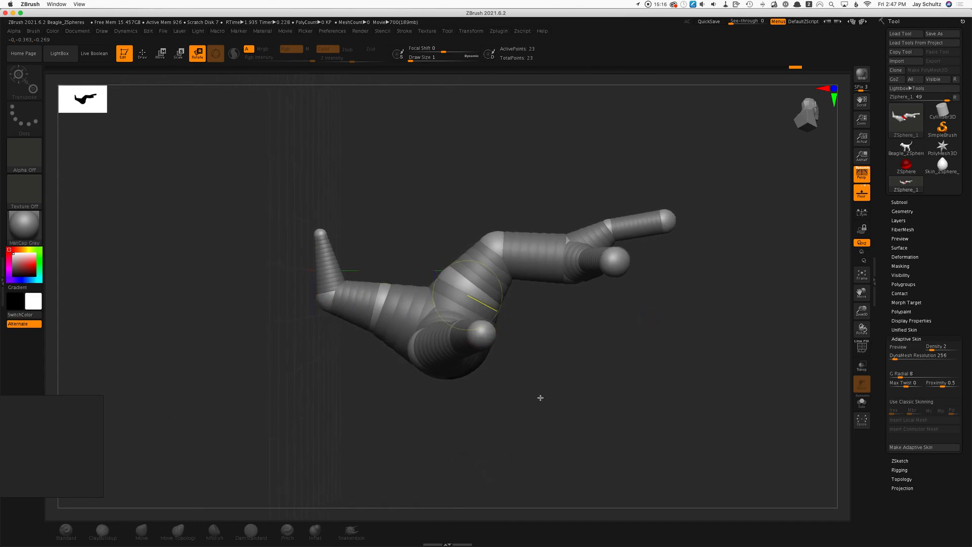
# Preview the figure's adaptive skin from above, then return to the ZSpheres and inspect the pose from the side
pyautogui.moveTo(540, 398); pyautogui.dragTo(553, 460)
pyautogui.keyDown('alt'); pyautogui.moveTo(554, 412); pyautogui.dragTo(461, 324); pyautogui.keyUp('alt')
pyautogui.press('a')
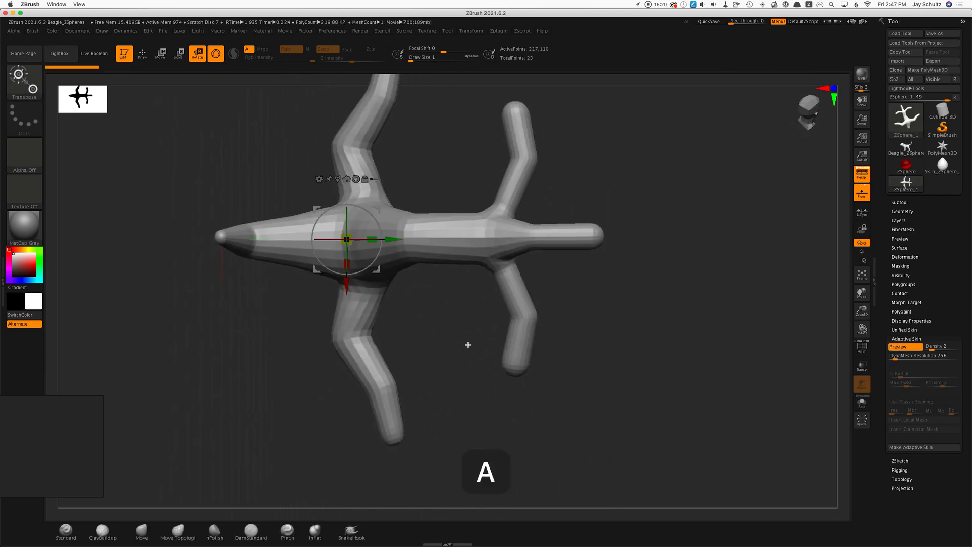
pyautogui.press('a')
pyautogui.moveTo(475, 390); pyautogui.dragTo(524, 344)
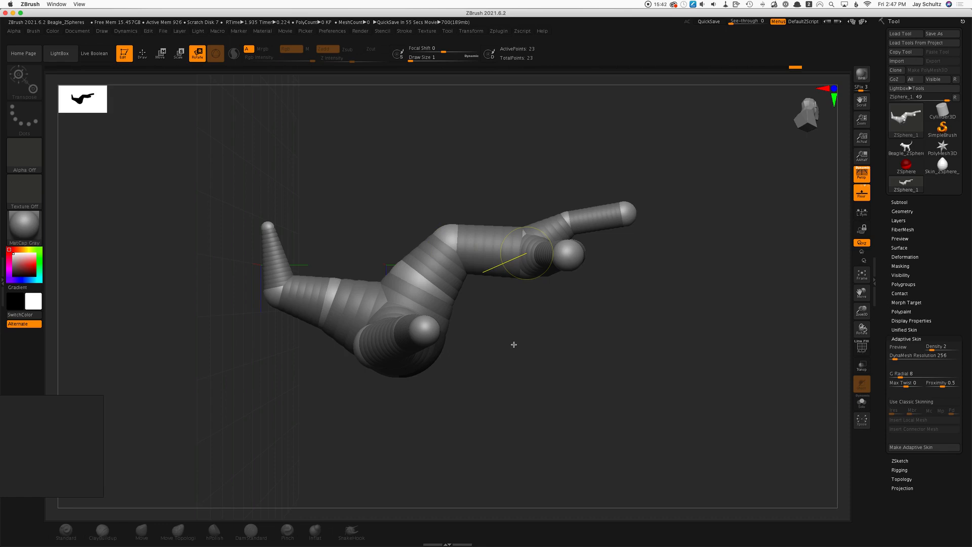
pyautogui.moveTo(550, 344); pyautogui.dragTo(560, 378)
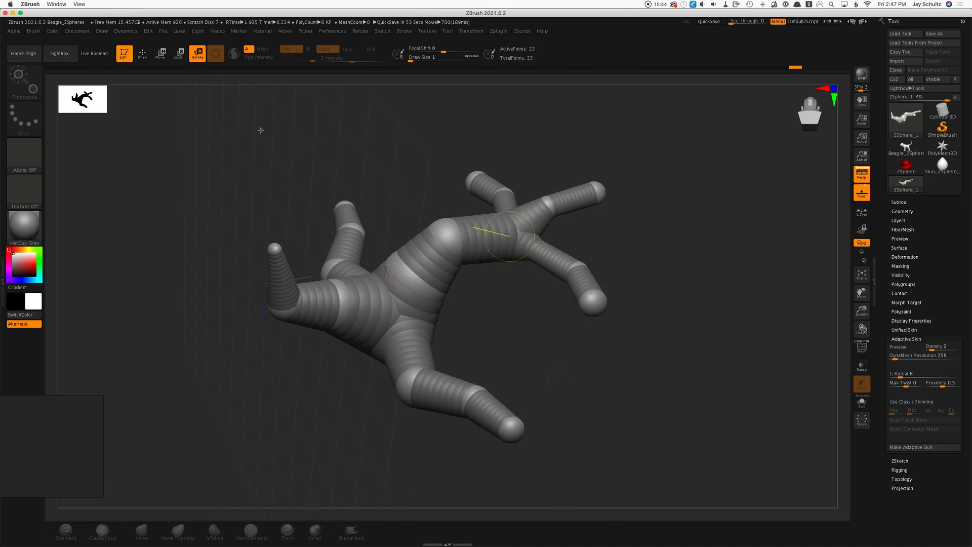
# Delete the ZSpheres of both arms, the head, the neck and the shoulders, leaving the torso end
pyautogui.moveTo(670, 393); pyautogui.dragTo(692, 469)
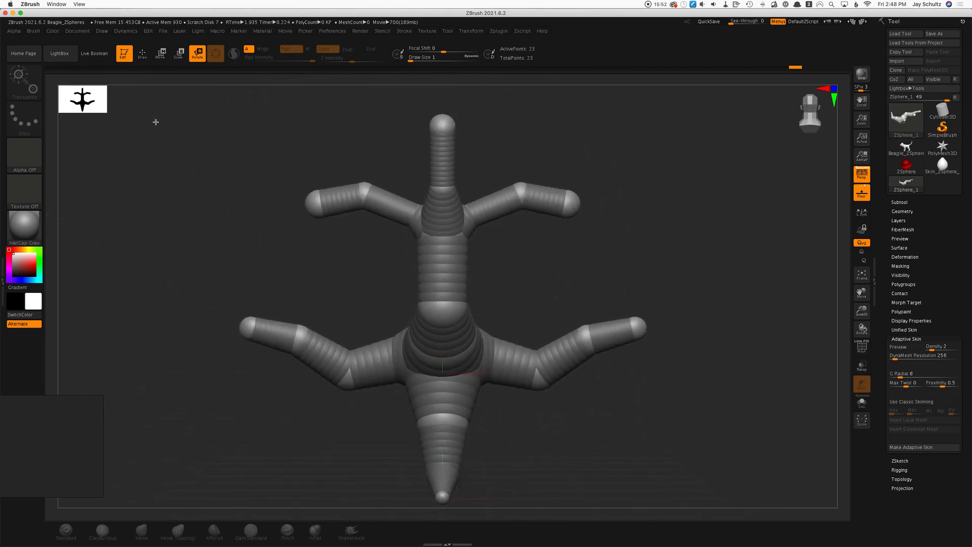
pyautogui.click(143, 53)
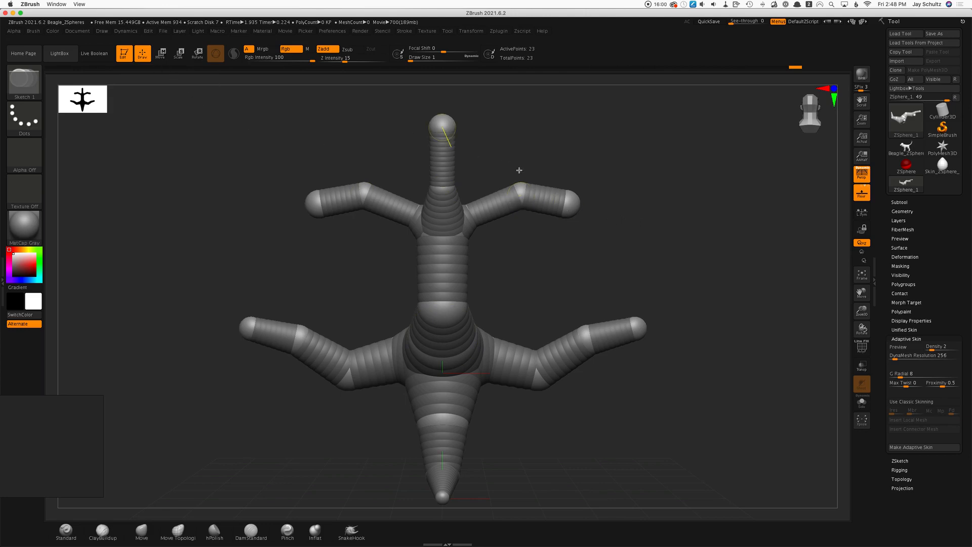
pyautogui.press('alt')
pyautogui.keyDown('alt'); pyautogui.click(575, 206); pyautogui.keyUp('alt')
pyautogui.keyDown('alt'); pyautogui.click(525, 194); pyautogui.keyUp('alt')
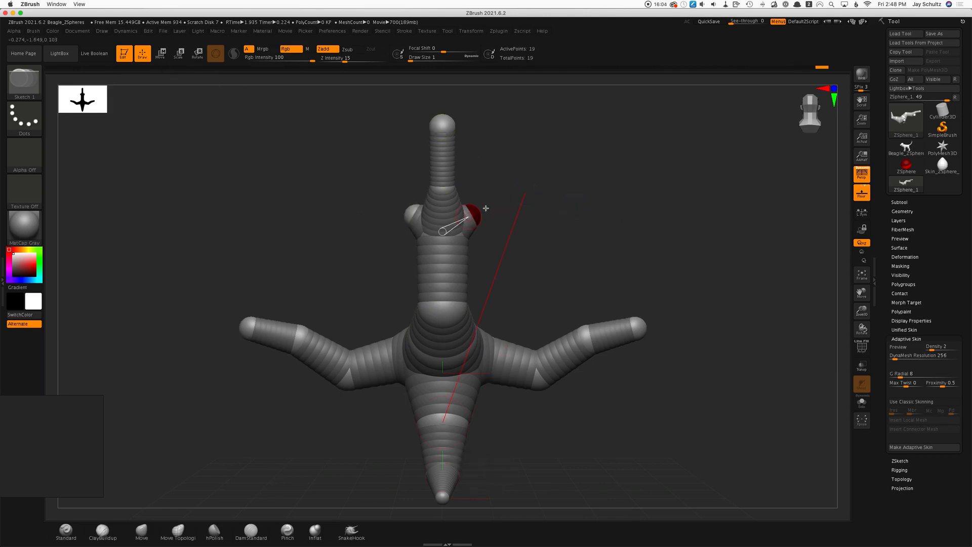
pyautogui.keyDown('alt'); pyautogui.click(440, 117); pyautogui.keyUp('alt')
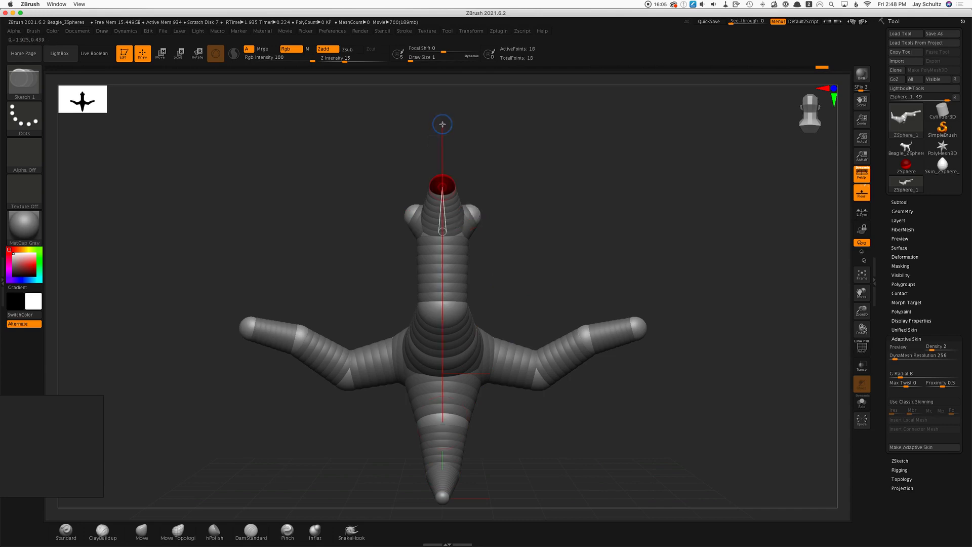
pyautogui.keyDown('alt'); pyautogui.click(441, 182); pyautogui.keyUp('alt')
pyautogui.keyDown('alt'); pyautogui.click(475, 216); pyautogui.keyUp('alt')
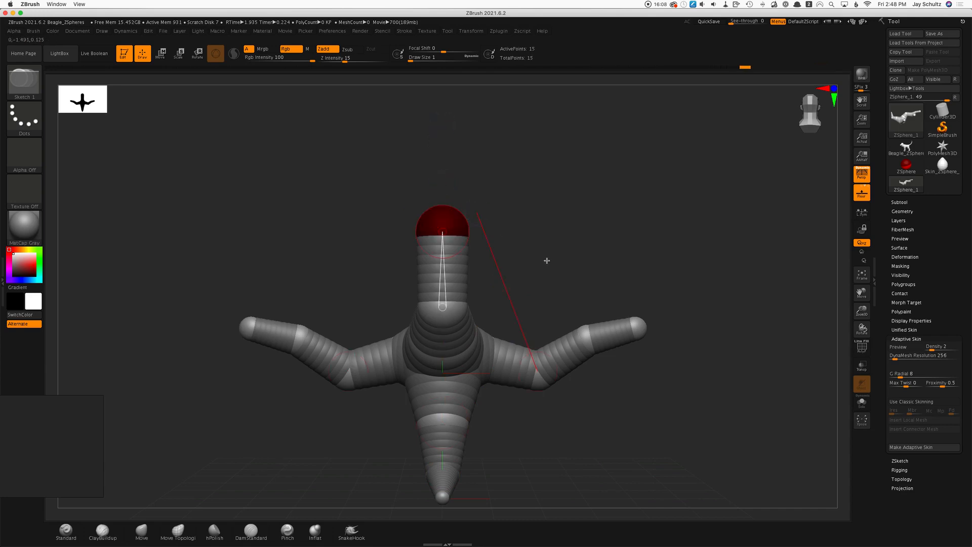
# Delete the foot, ankle and knee ZSpheres of both rear legs, leaving the hip ZSpheres
pyautogui.keyDown('alt'); pyautogui.click(640, 328); pyautogui.keyUp('alt')
pyautogui.keyDown('alt'); pyautogui.click(590, 335); pyautogui.keyUp('alt')
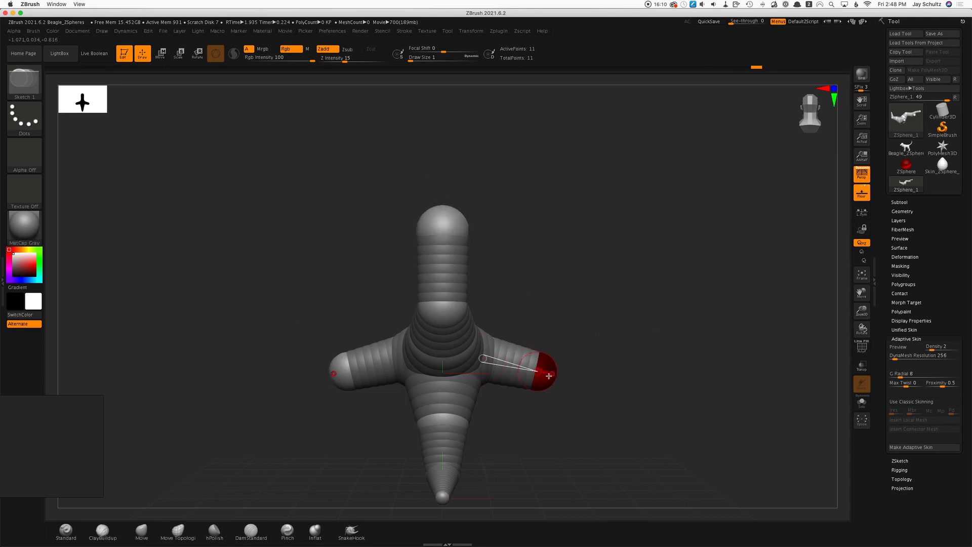
pyautogui.keyDown('alt'); pyautogui.click(548, 375); pyautogui.keyUp('alt')
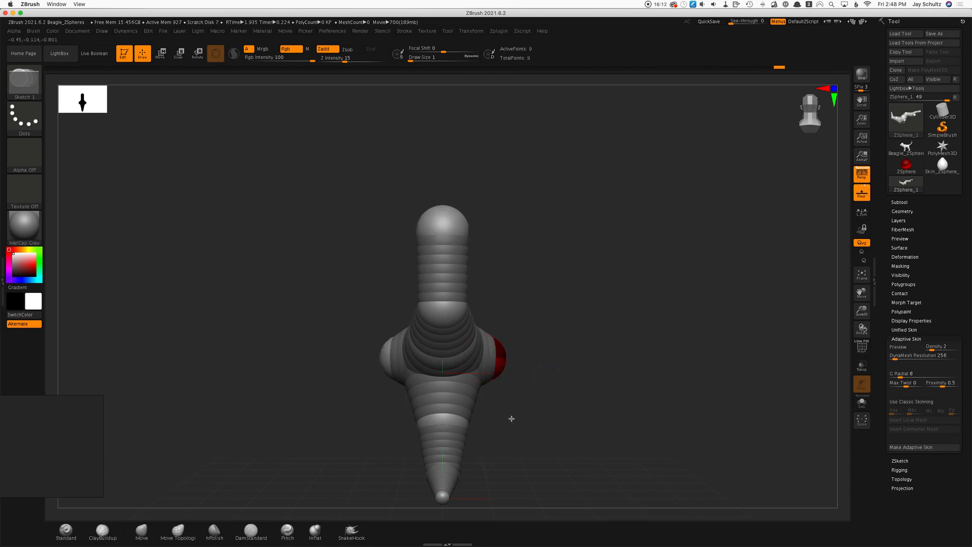
pyautogui.moveTo(511, 419); pyautogui.dragTo(484, 213)
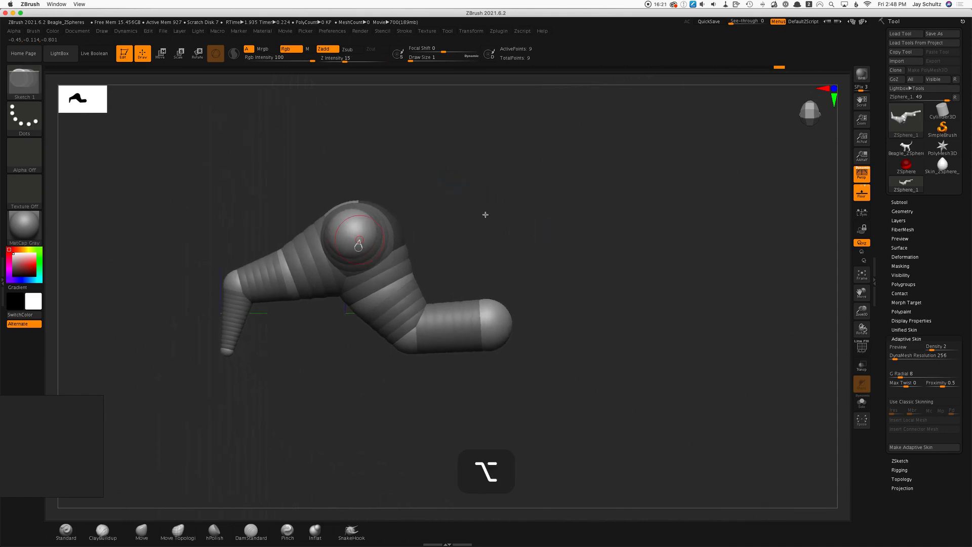
# Move the torso ZSpheres and the end ZSphere away from the tail so the body forms one extended, gently arched chain
pyautogui.click(160, 52)
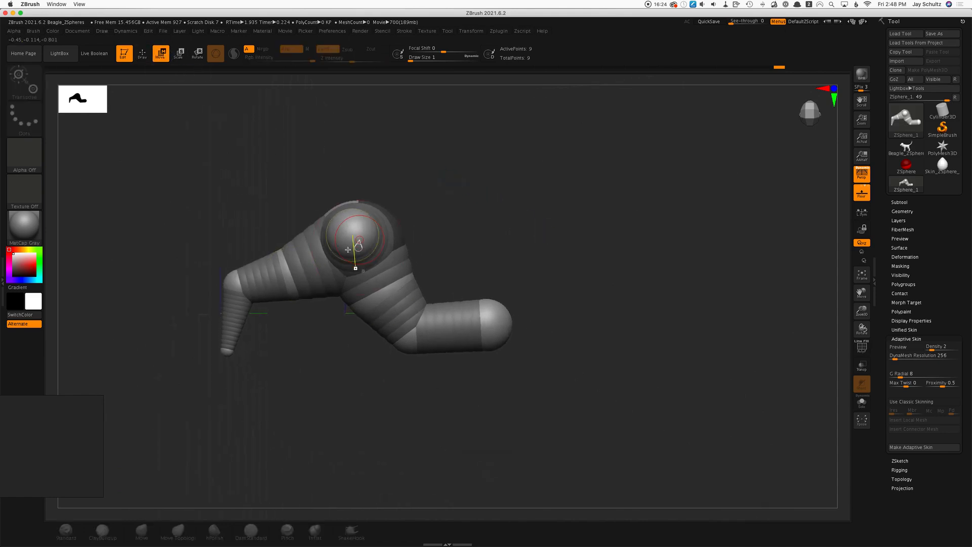
pyautogui.moveTo(353, 236)
pyautogui.mouseDown()
pyautogui.moveTo(341, 275)
pyautogui.moveTo(369, 217)
pyautogui.moveTo(368, 225)
pyautogui.mouseUp()
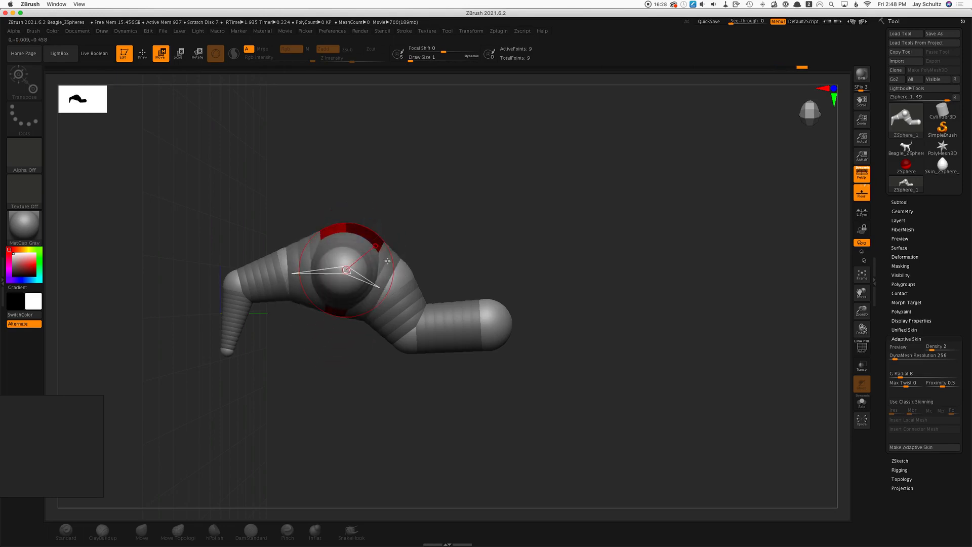
pyautogui.moveTo(396, 268); pyautogui.dragTo(430, 253)
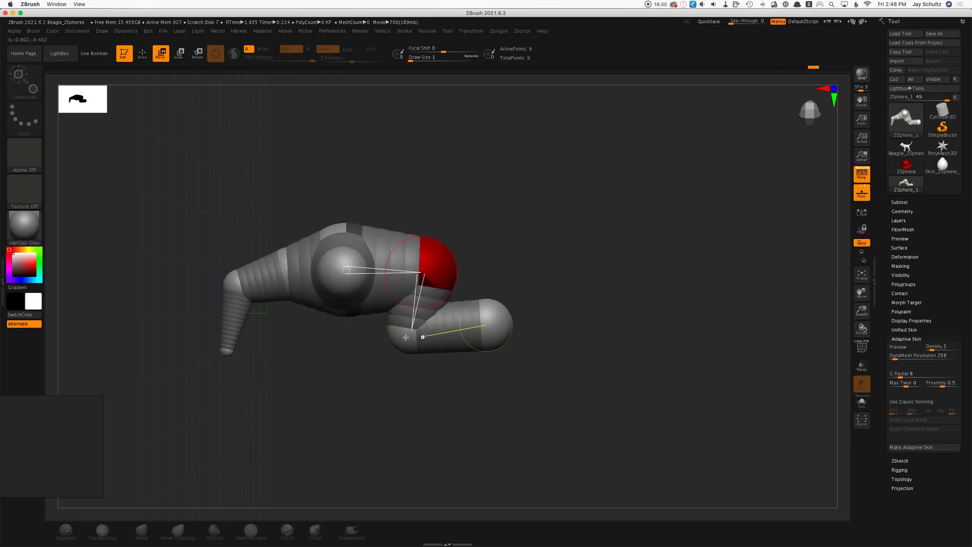
pyautogui.moveTo(412, 331); pyautogui.dragTo(491, 287)
pyautogui.moveTo(484, 336); pyautogui.dragTo(569, 353)
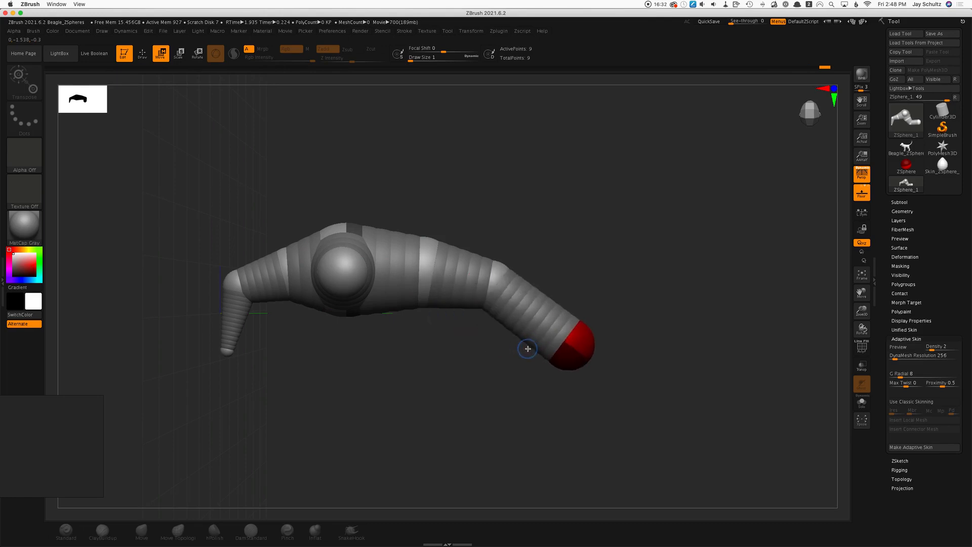
pyautogui.keyDown('alt'); pyautogui.moveTo(506, 366); pyautogui.dragTo(602, 404); pyautogui.keyUp('alt')
pyautogui.moveTo(511, 399); pyautogui.dragTo(553, 413)
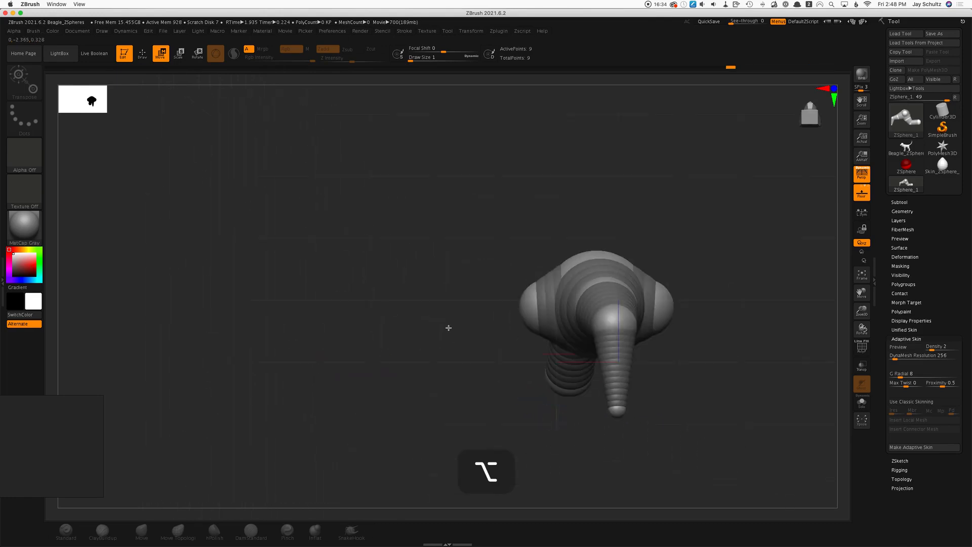
pyautogui.keyDown('alt'); pyautogui.moveTo(447, 326); pyautogui.dragTo(292, 250); pyautogui.keyUp('alt')
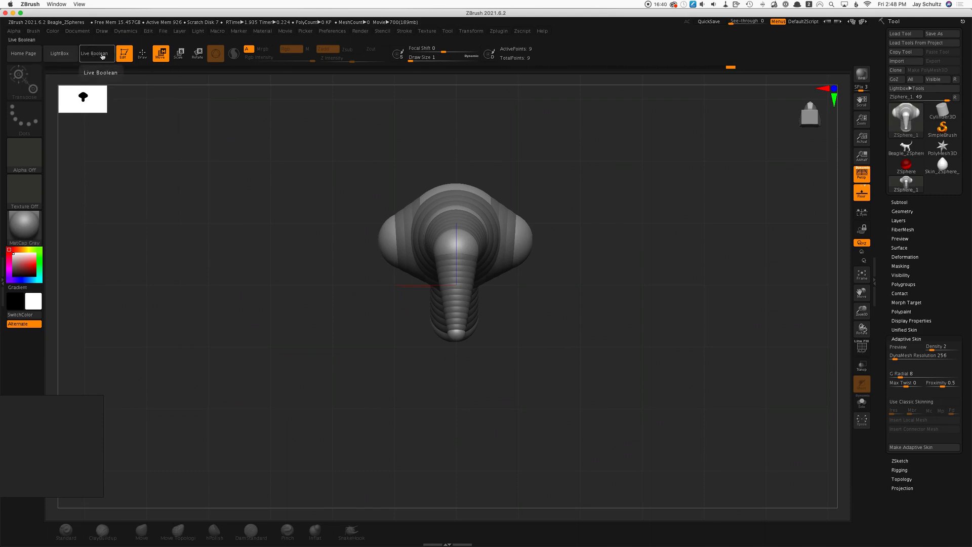
# Open the recent SpiderZS_start project without saving the current one, and toggle its adaptive skin preview on and off
pyautogui.click(64, 56)
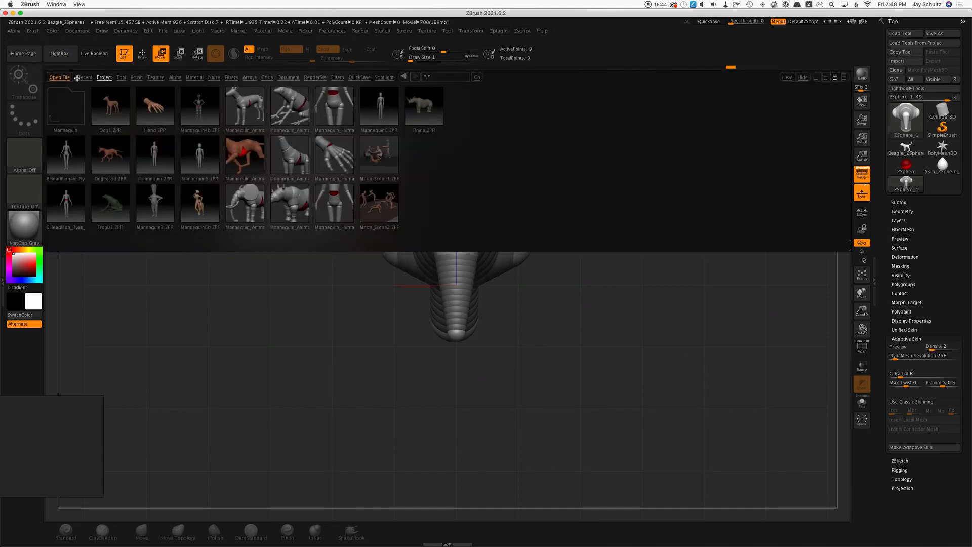
pyautogui.click(84, 77)
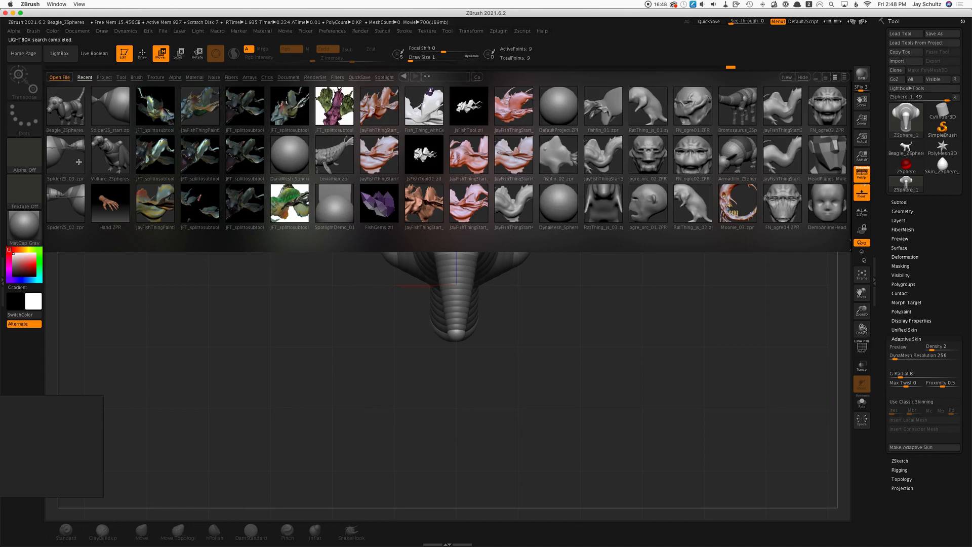
pyautogui.doubleClick(113, 111)
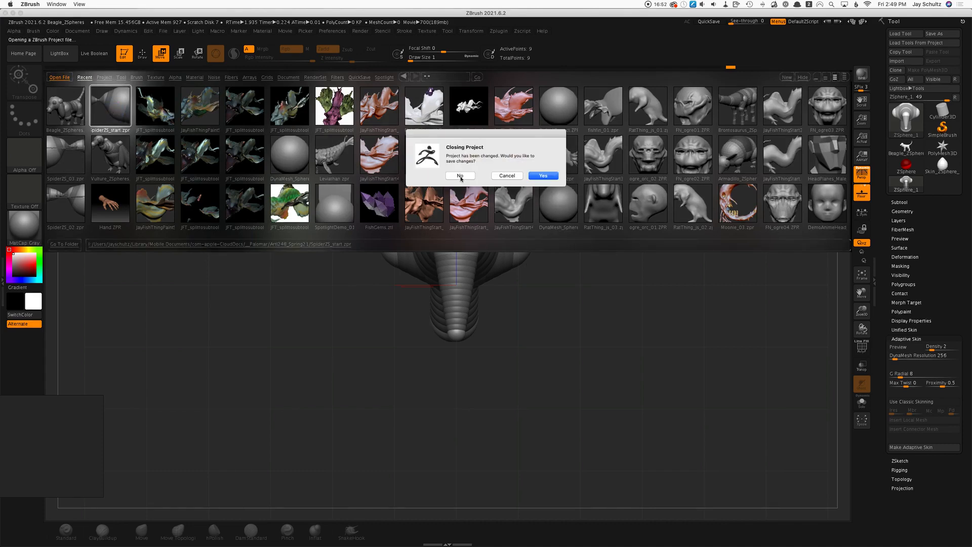
pyautogui.click(459, 176)
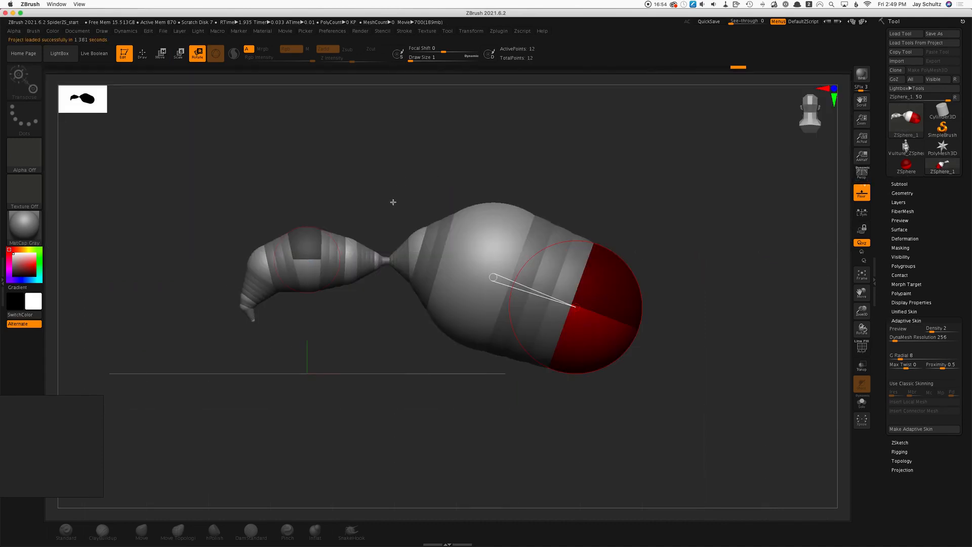
pyautogui.press('a')
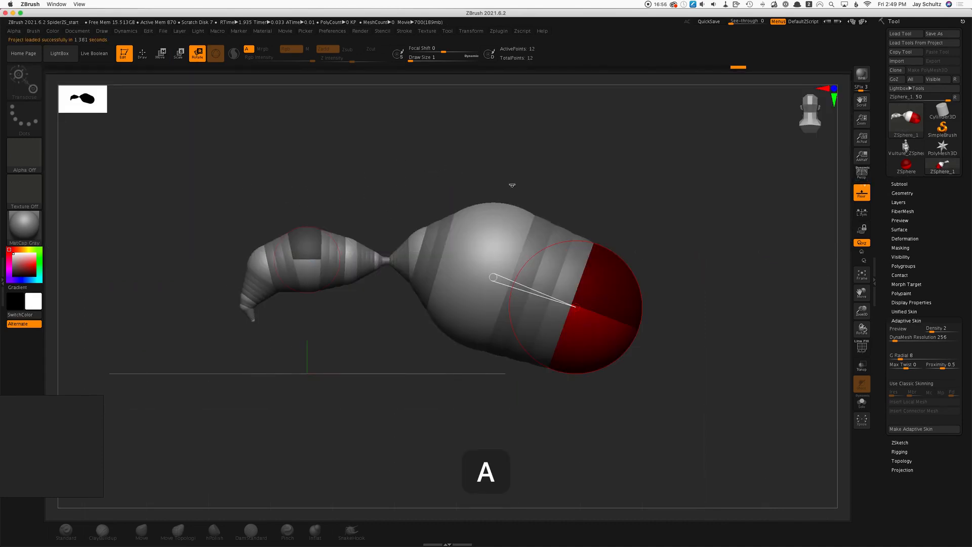
pyautogui.press('a')
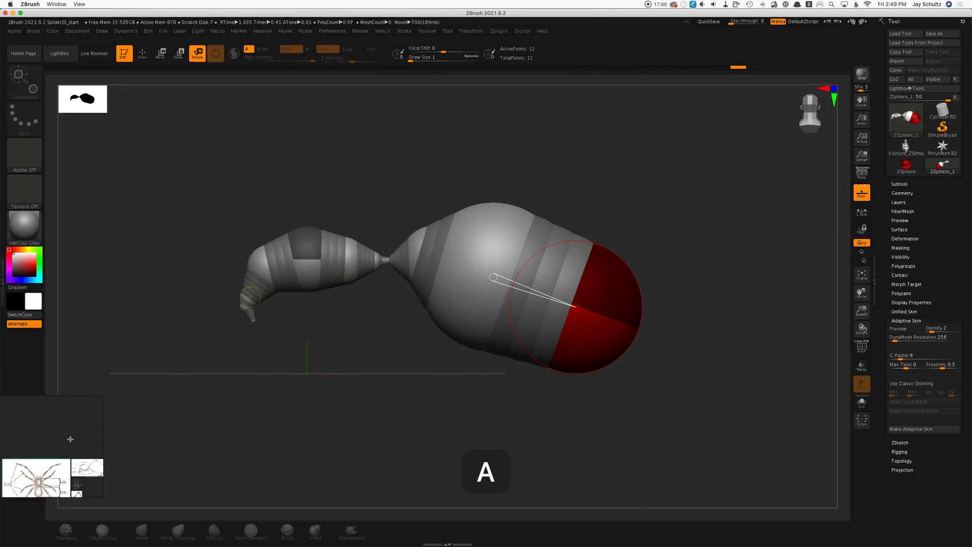
# Switch to Preview to read the ZSphereCommands PDF, reposition its window clear of the reference board, and return to ZBrush
pyautogui.keyDown('alt'); pyautogui.click(70, 439); pyautogui.keyUp('alt')
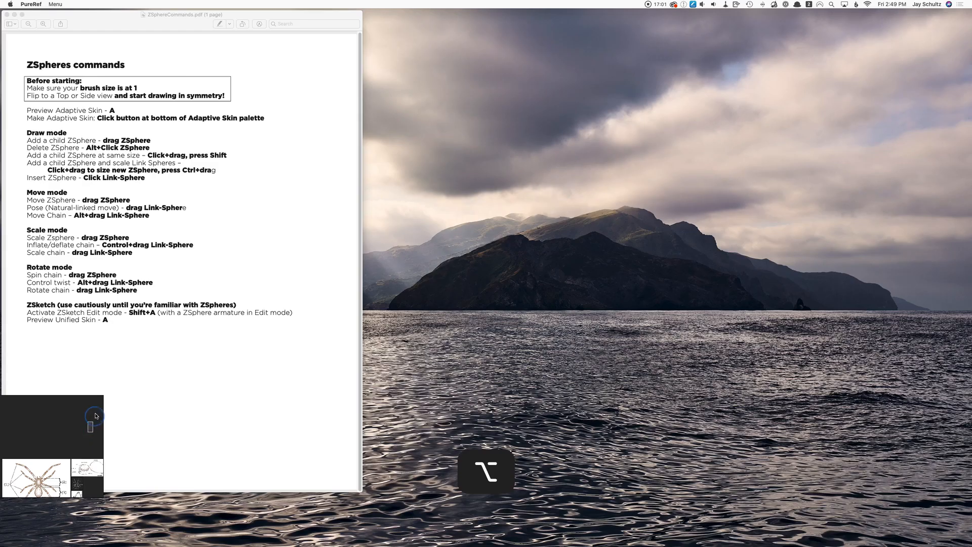
pyautogui.click(160, 391)
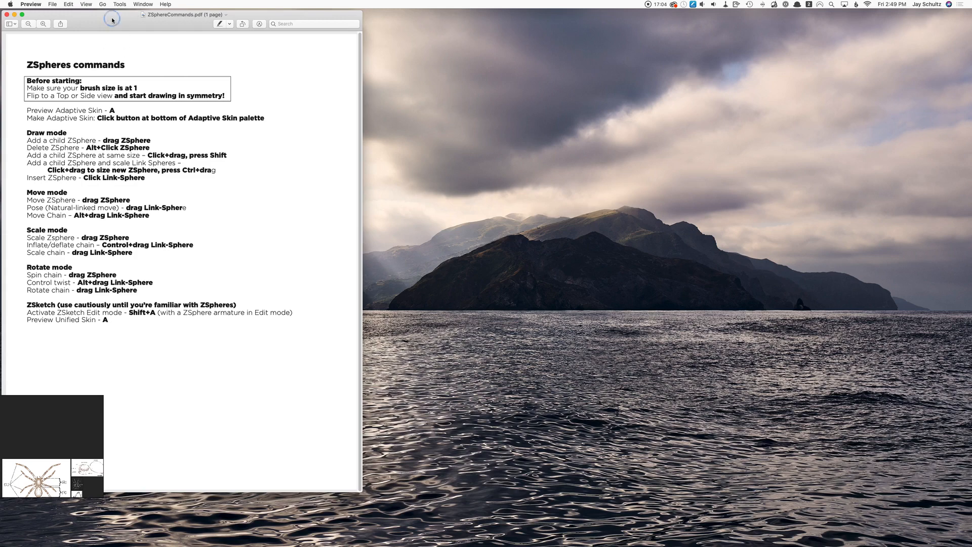
pyautogui.moveTo(110, 14); pyautogui.dragTo(245, 21)
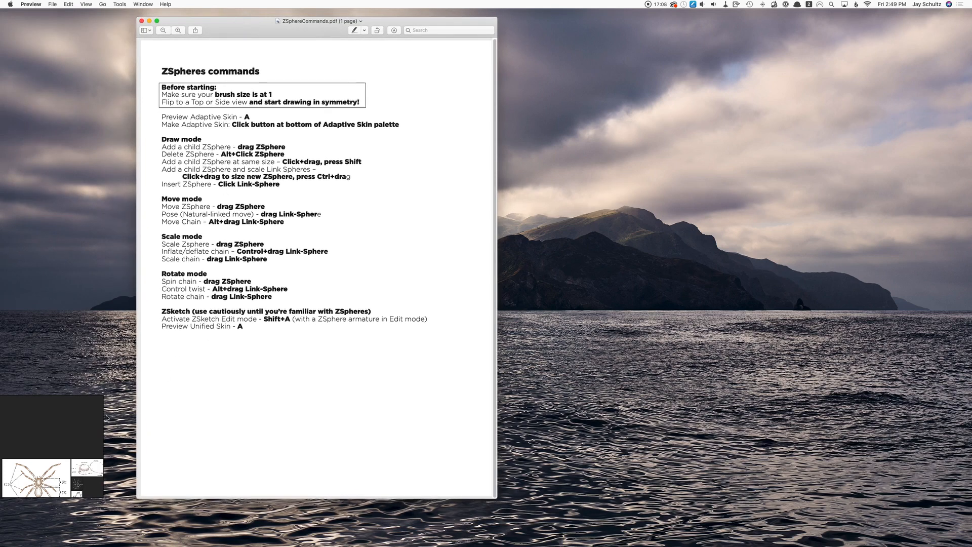
pyautogui.moveTo(971, 527)
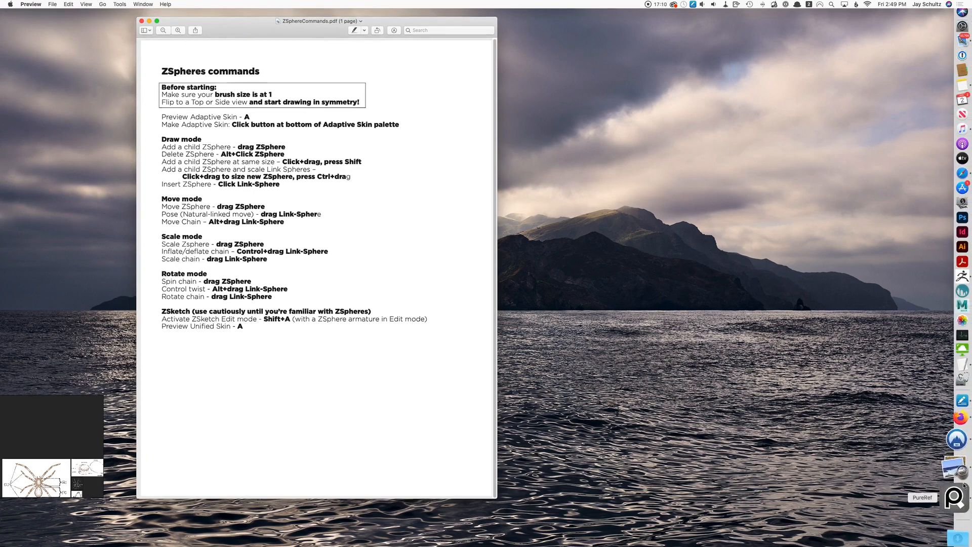
pyautogui.click(961, 306)
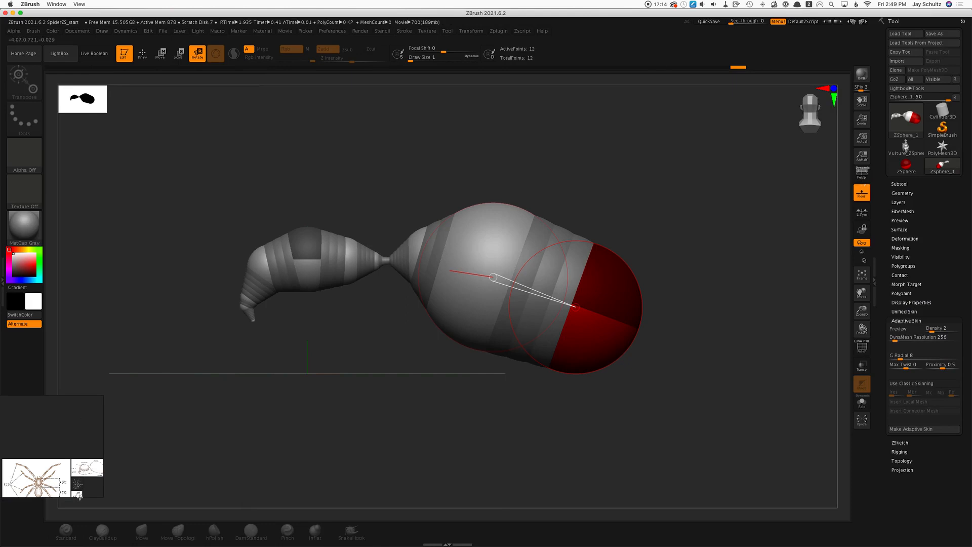
# Switch to PureRef and optimize the canvas arrangement of the spider reference images
pyautogui.scroll(2, 58, 451)
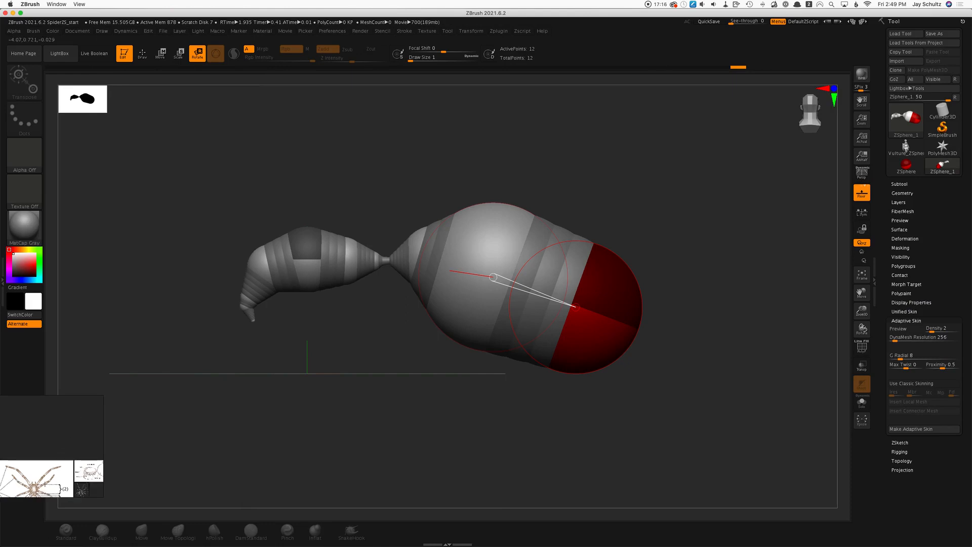
pyautogui.click(98, 473)
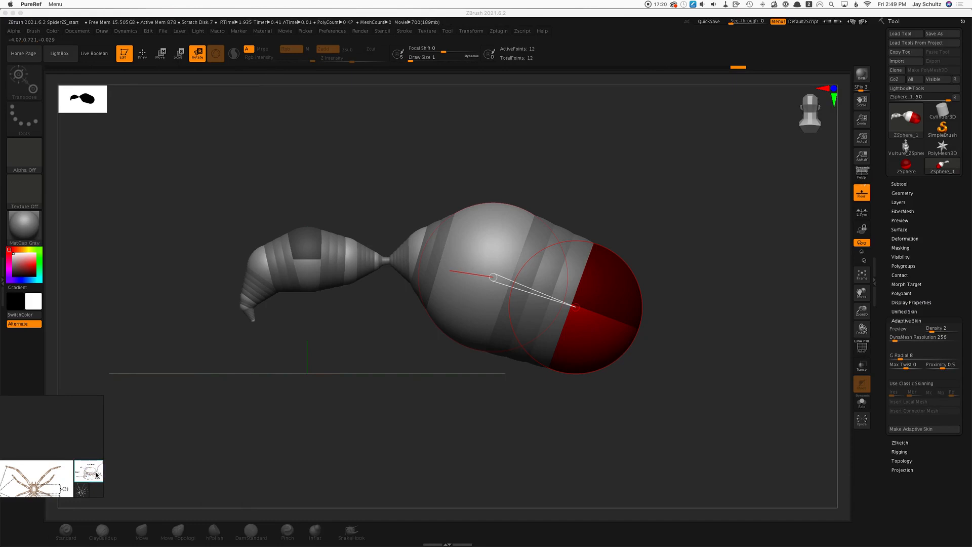
pyautogui.rightClick(96, 474)
pyautogui.moveTo(112, 440)
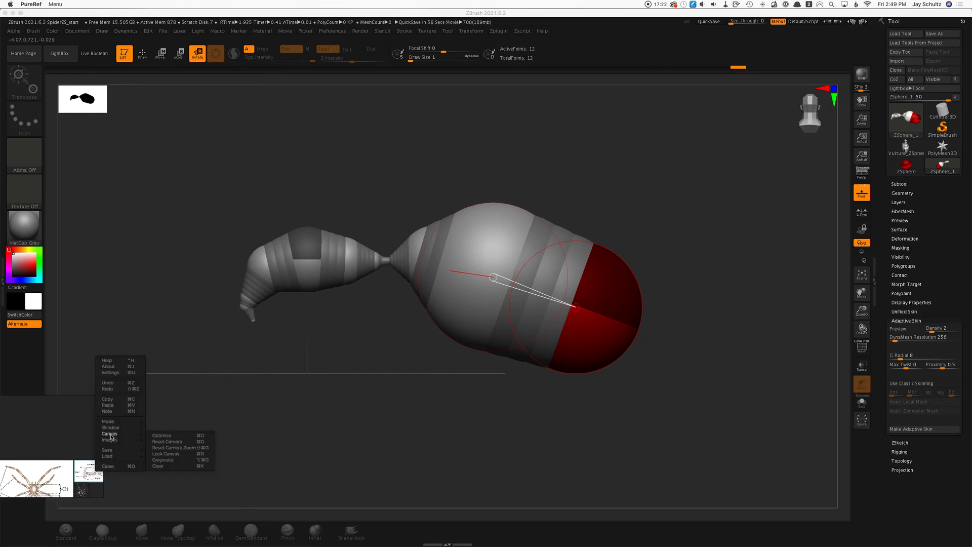
pyautogui.moveTo(155, 449)
pyautogui.click(158, 436)
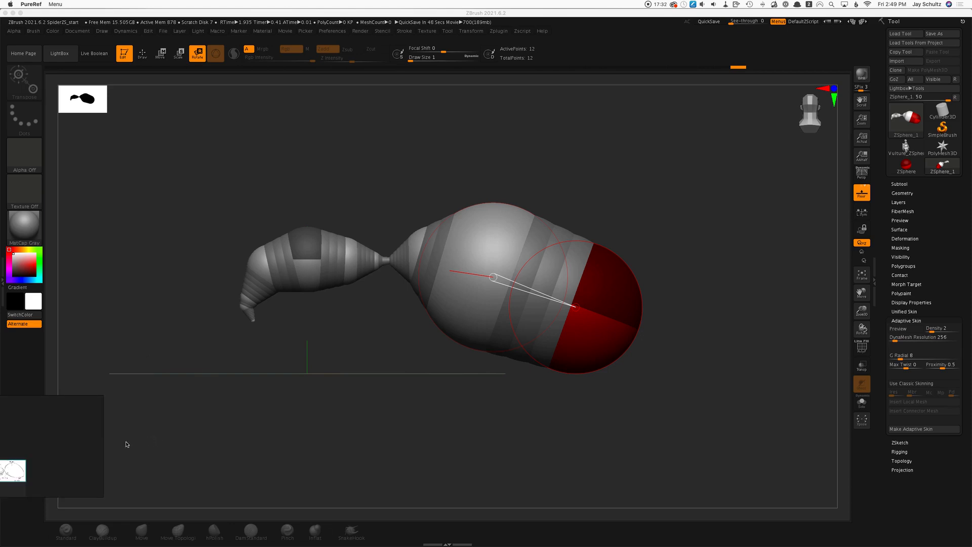
# Place the PureRef window closer to the spider model and frame the side-view anatomy diagram of cephalothorax and abdomen in it
pyautogui.scroll(5, 20, 476)
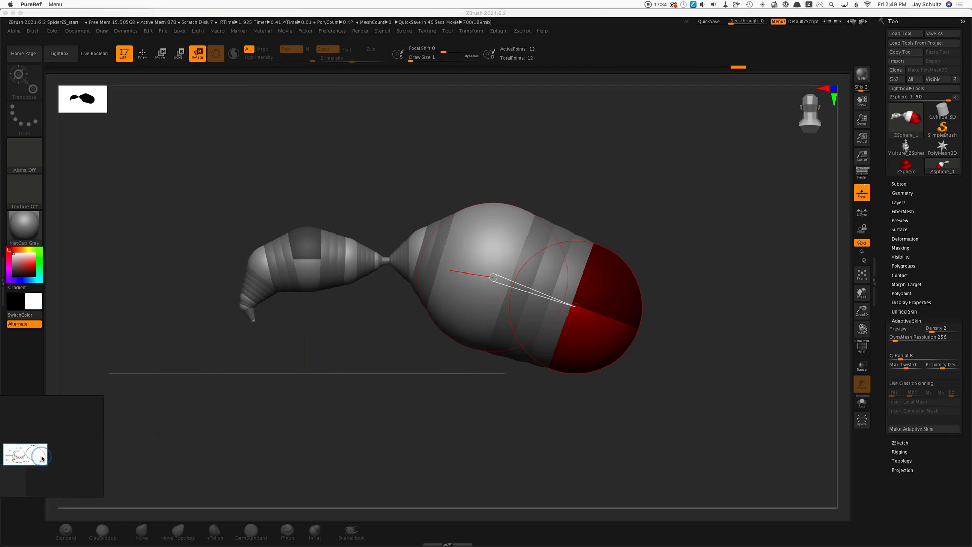
pyautogui.scroll(2, 69, 456)
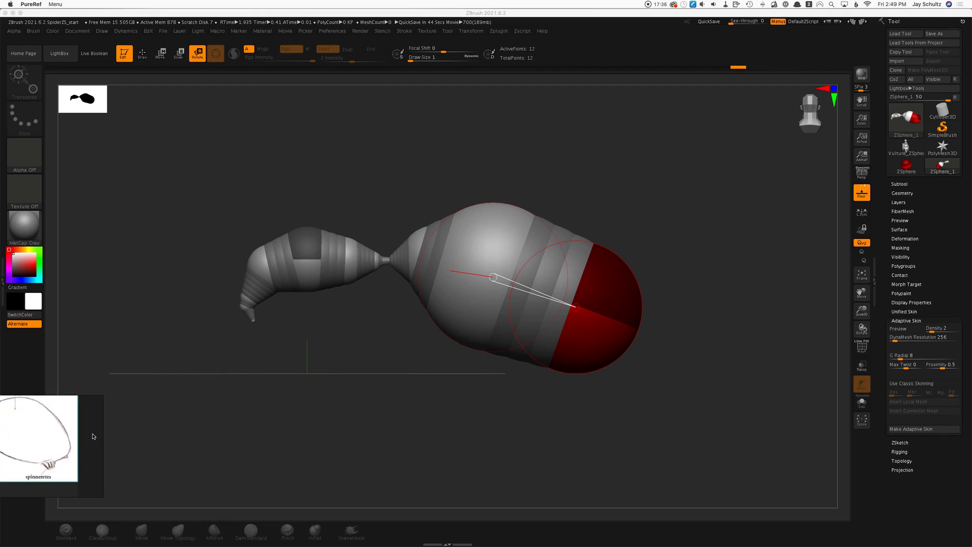
pyautogui.moveTo(93, 435); pyautogui.dragTo(215, 403, button='right')
pyautogui.scroll(-2, 166, 417)
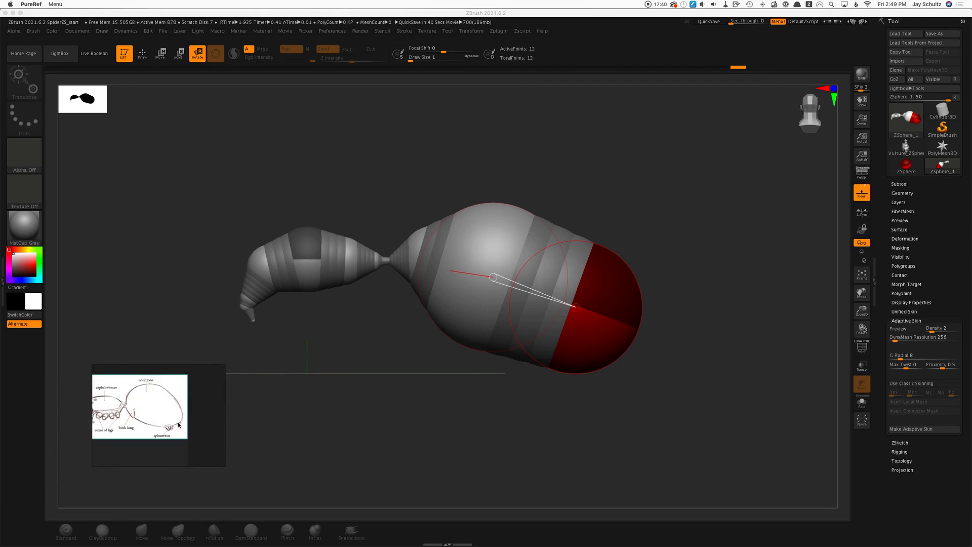
pyautogui.moveTo(154, 421); pyautogui.dragTo(180, 426)
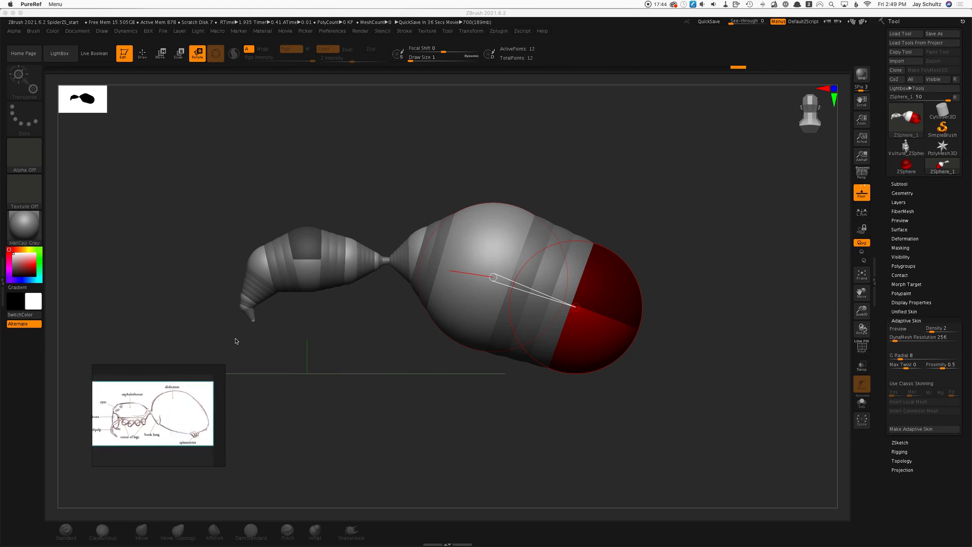
# Switch to ZBrush, select the cephalothorax's central ZSphere in Move mode, and preview the adaptive skin before returning to the ZSpheres
pyautogui.click(307, 259)
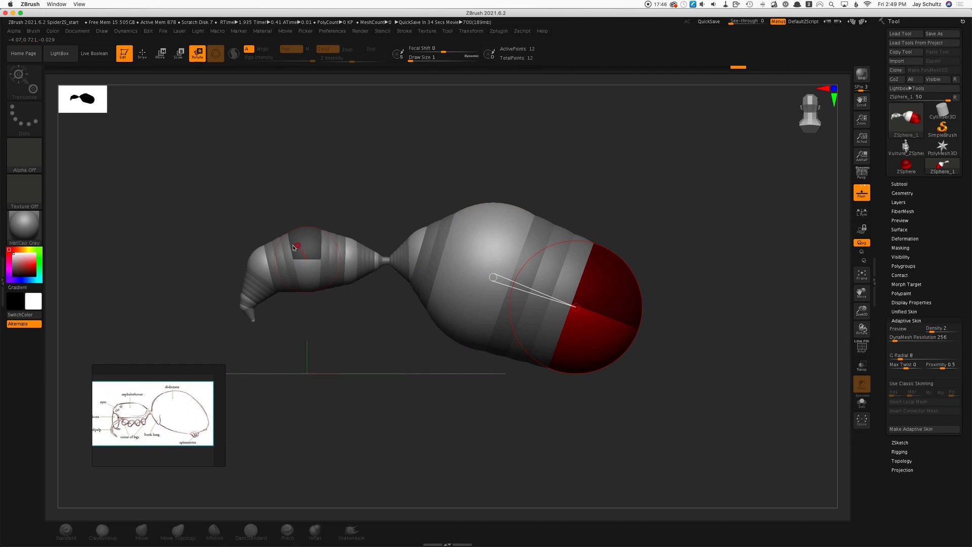
pyautogui.click(143, 55)
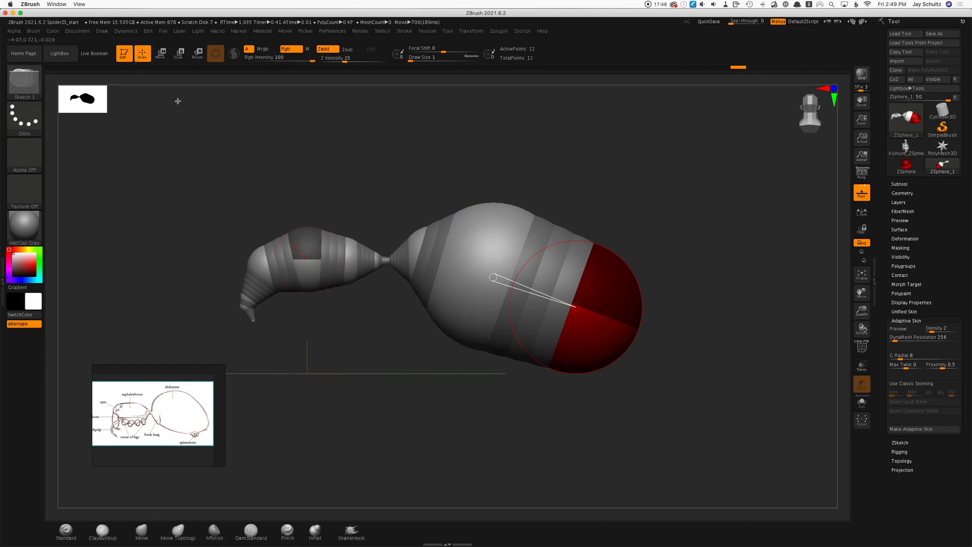
pyautogui.press('w')
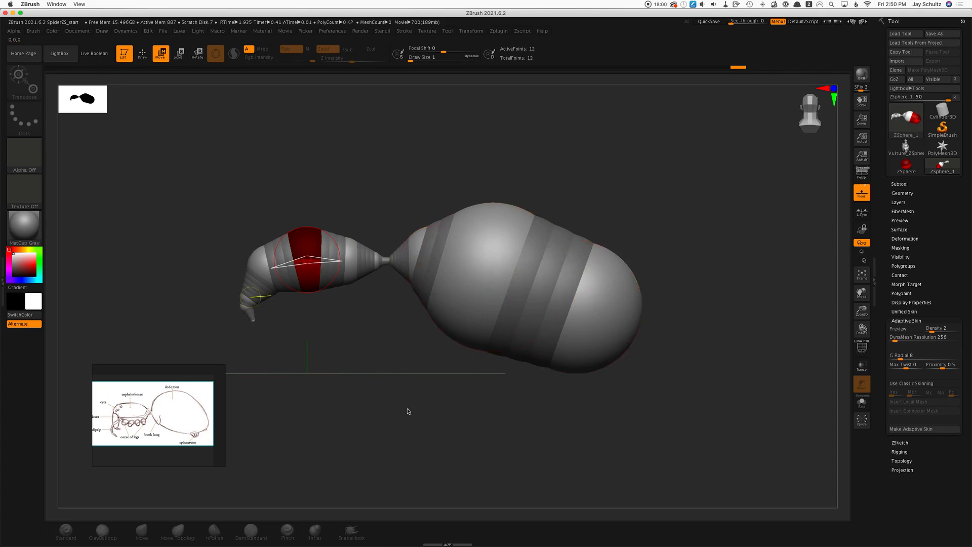
pyautogui.press('a')
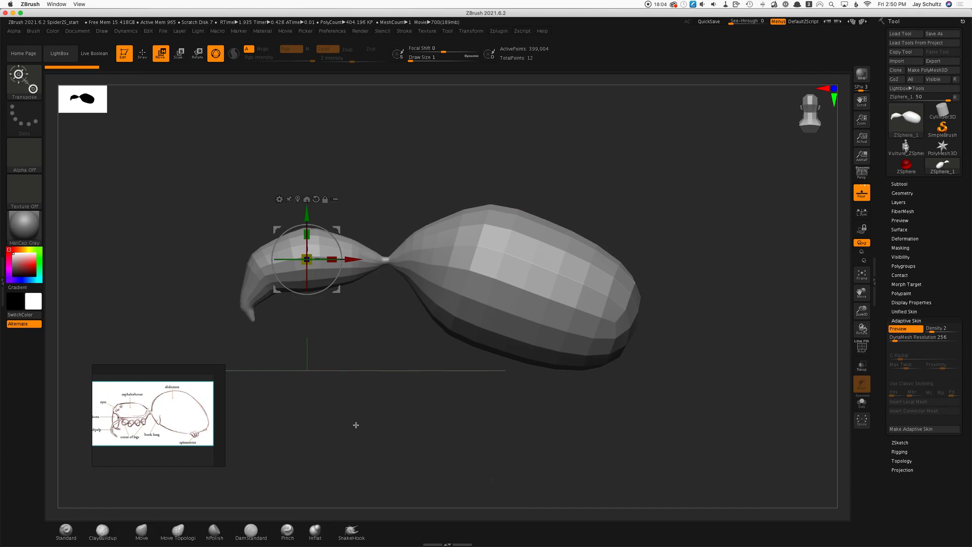
pyautogui.press('a')
# From the underside view, move the cephalothorax's central ZSphere slightly toward the abdomen
pyautogui.moveTo(328, 371); pyautogui.dragTo(393, 452)
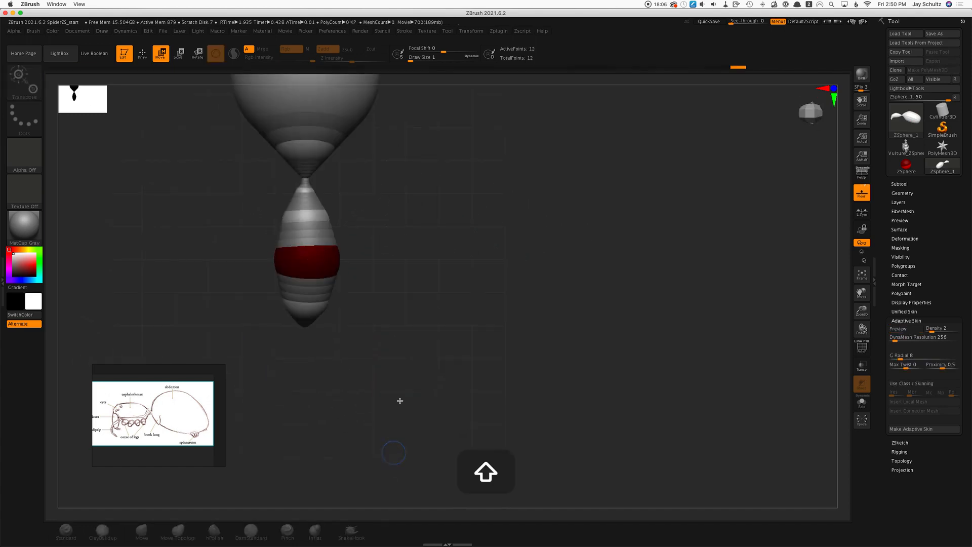
pyautogui.keyDown('alt'); pyautogui.moveTo(469, 361); pyautogui.dragTo(602, 455); pyautogui.keyUp('alt')
pyautogui.moveTo(549, 409); pyautogui.dragTo(499, 325)
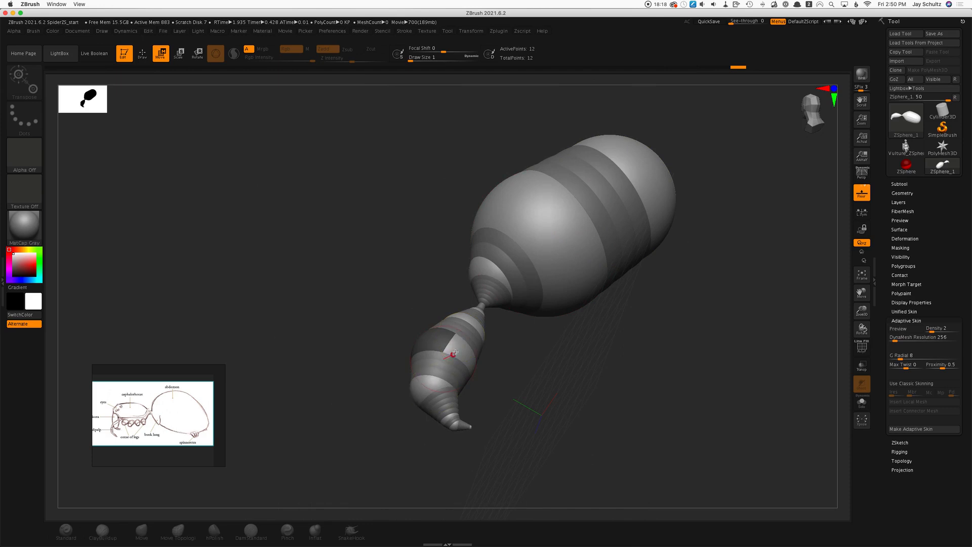
pyautogui.moveTo(551, 347)
pyautogui.mouseDown()
pyautogui.moveTo(601, 364)
pyautogui.moveTo(528, 370)
pyautogui.moveTo(493, 343)
pyautogui.moveTo(567, 350)
pyautogui.mouseUp()
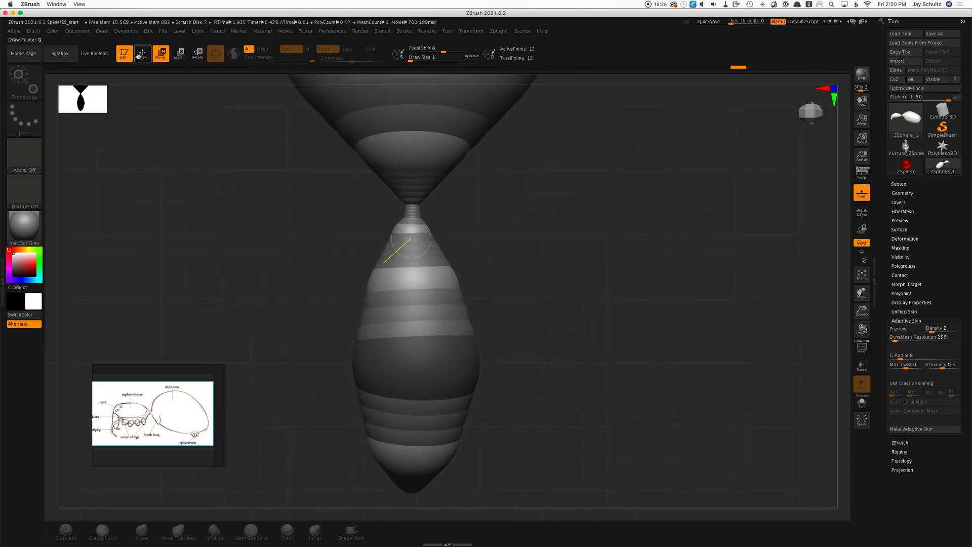
pyautogui.click(407, 273)
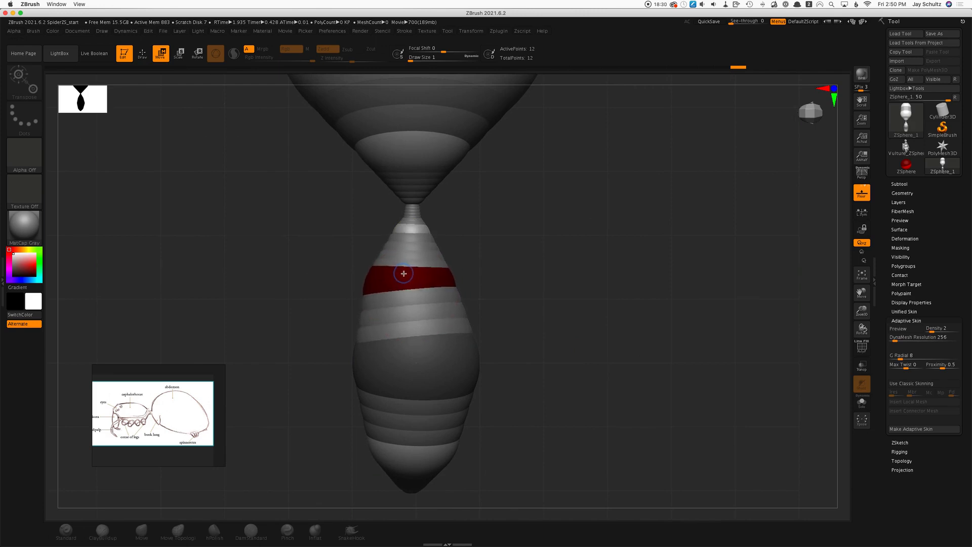
pyautogui.click(393, 348)
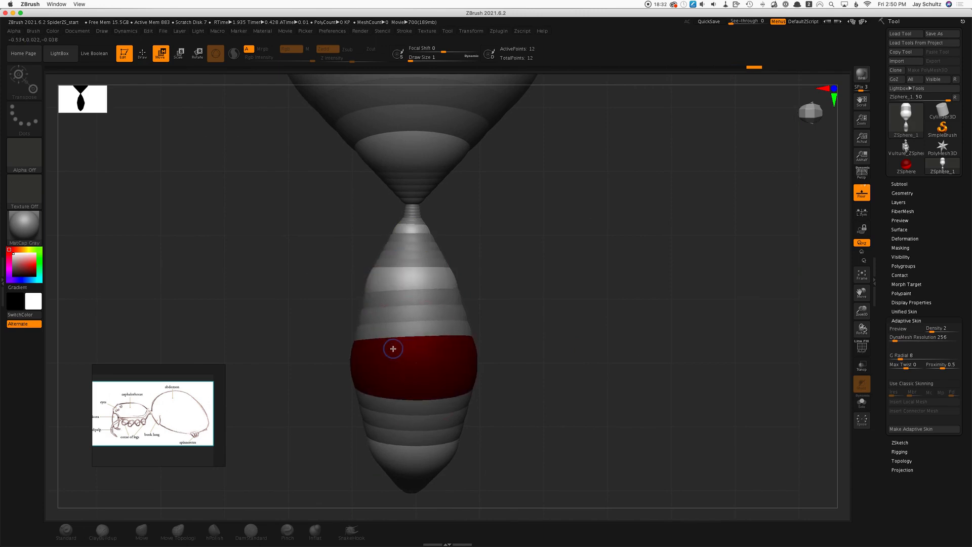
pyautogui.moveTo(392, 349); pyautogui.dragTo(362, 350)
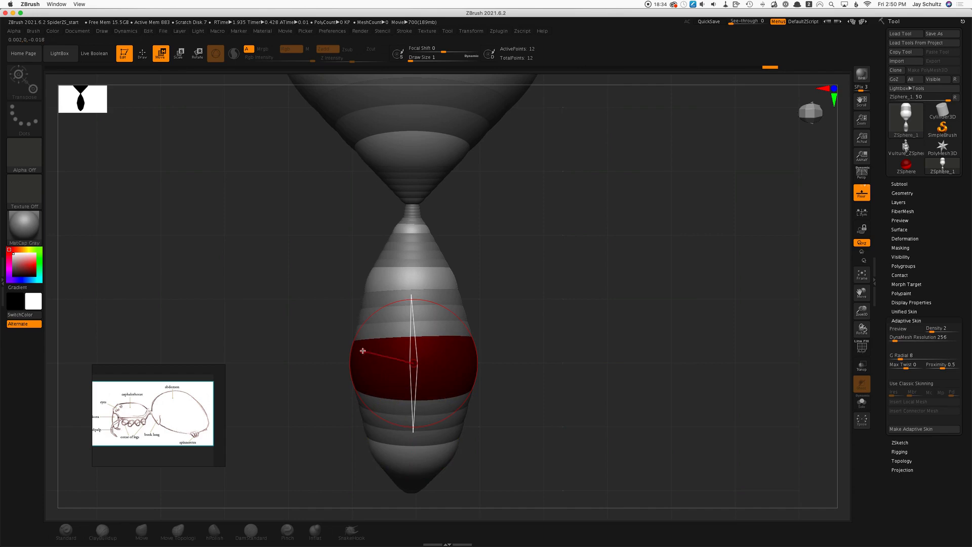
pyautogui.moveTo(452, 368); pyautogui.dragTo(358, 354)
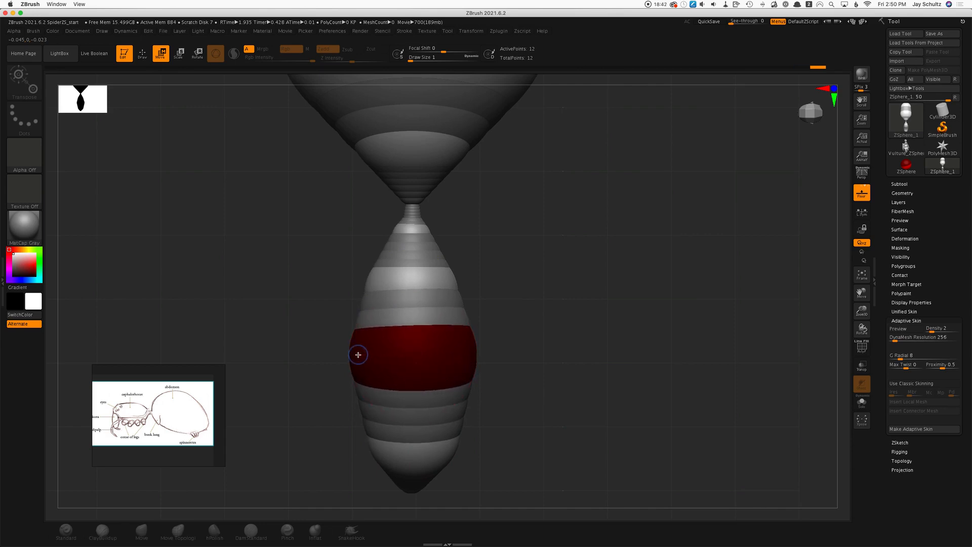
# In Draw mode, insert a ZSphere on the cephalothorax between the ZSphere nearest the waist and its neighbour
pyautogui.click(445, 279)
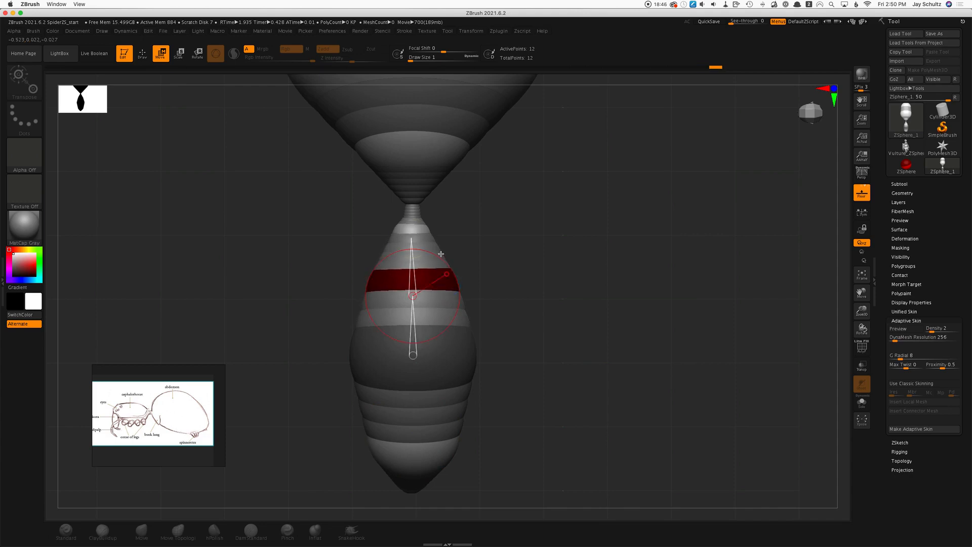
pyautogui.click(428, 230)
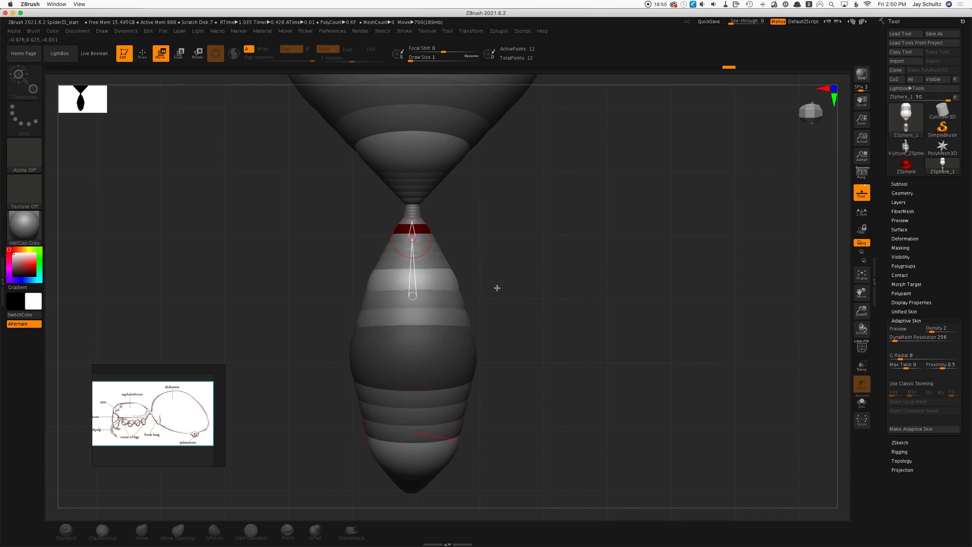
pyautogui.click(143, 54)
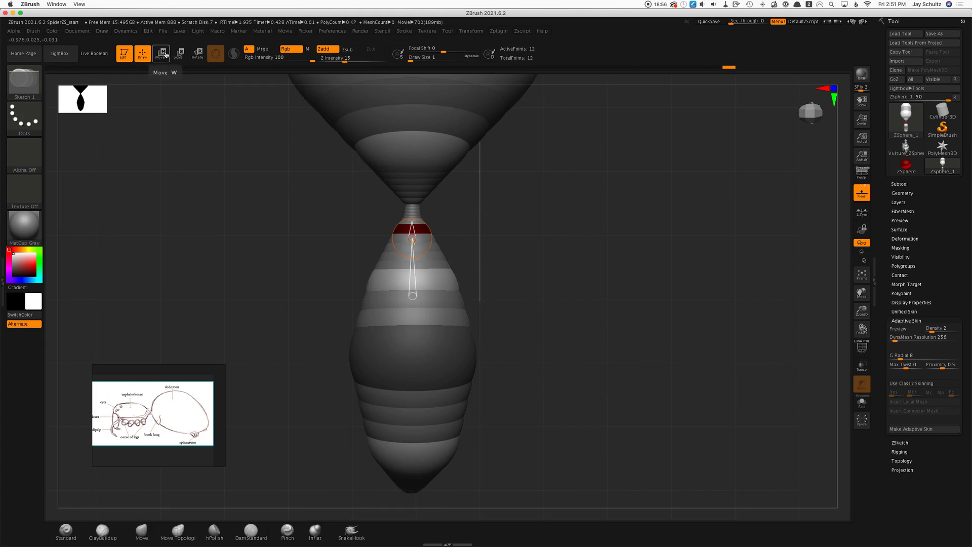
pyautogui.click(441, 277)
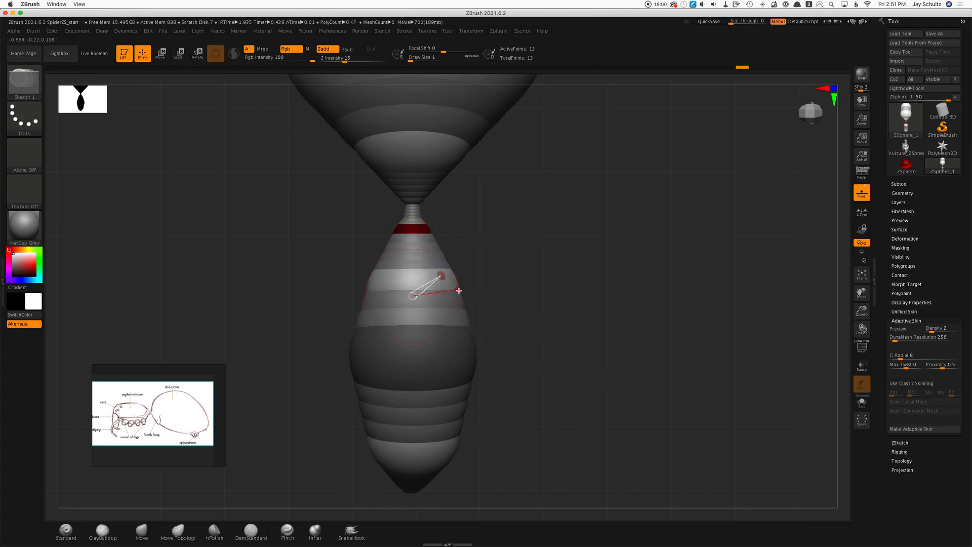
pyautogui.press('super+z')
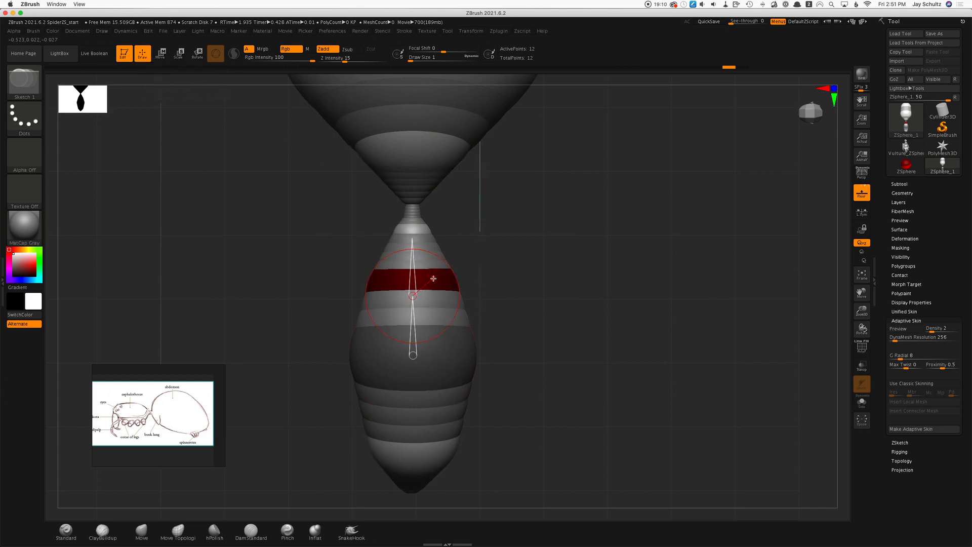
pyautogui.click(436, 248)
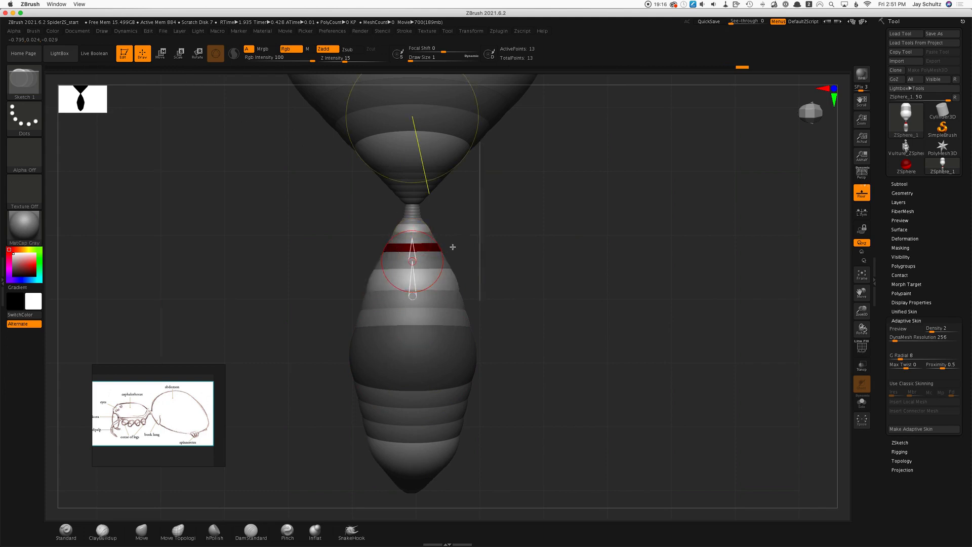
# Set the Transform symmetry so that edits mirror across the two sides of the spider's body
pyautogui.click(471, 30)
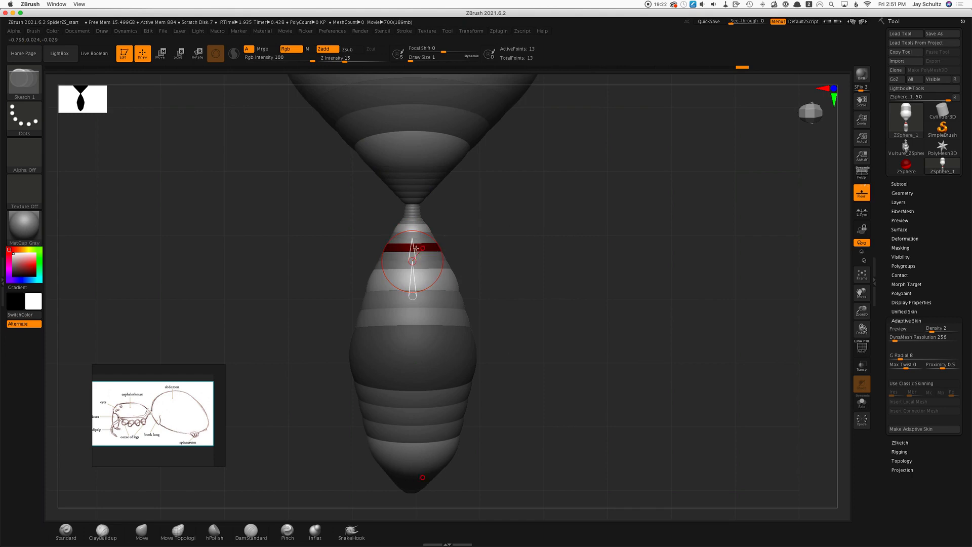
pyautogui.click(474, 32)
pyautogui.click(514, 257)
pyautogui.click(437, 248)
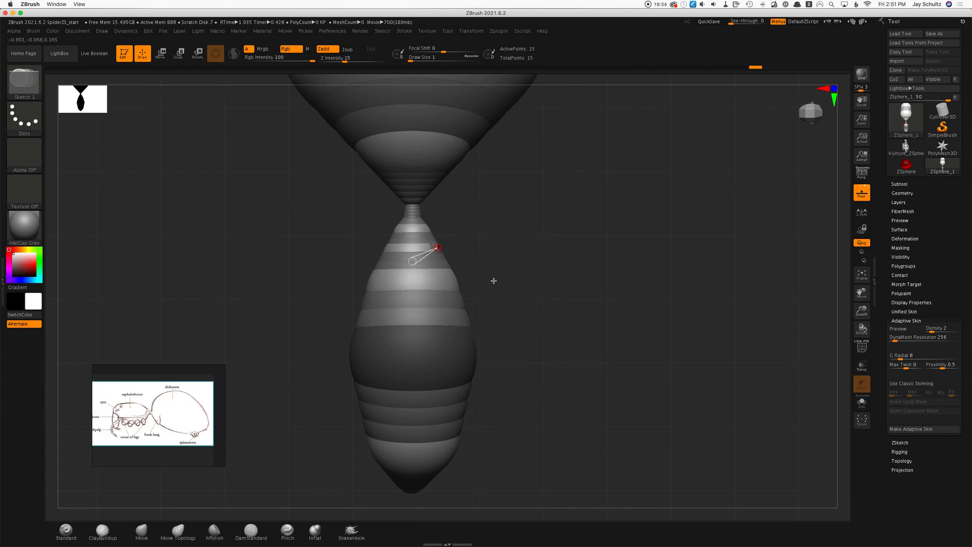
pyautogui.press('super+z')
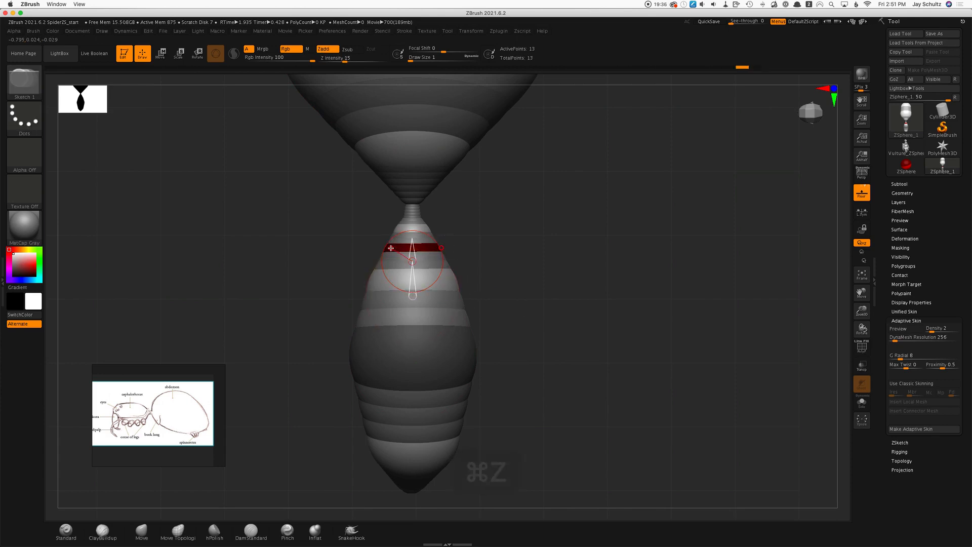
pyautogui.click(391, 248)
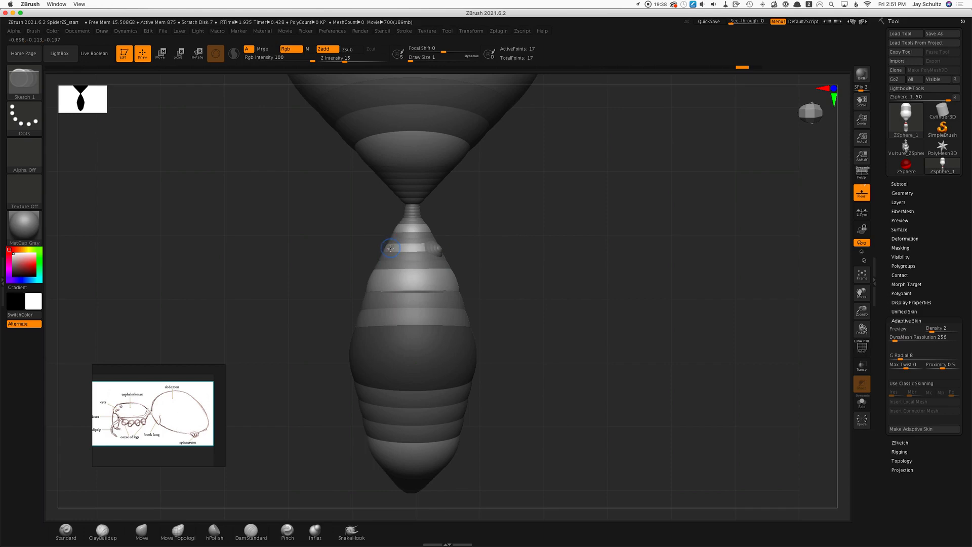
pyautogui.press('super+z')
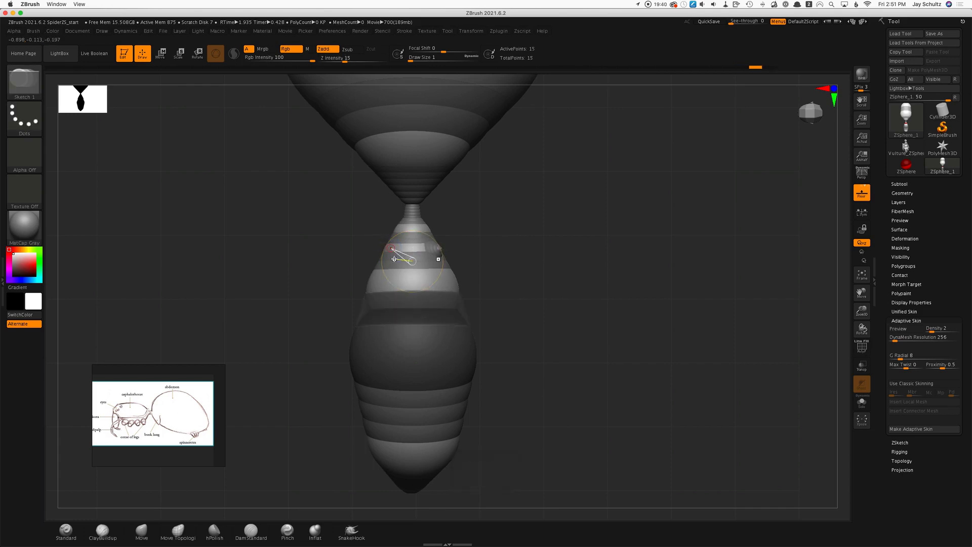
pyautogui.press('super+z')
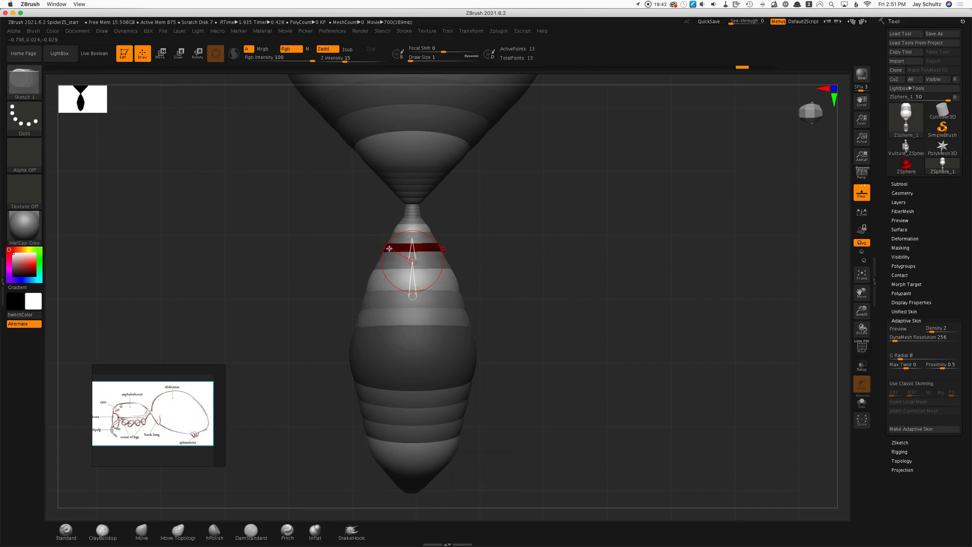
# Draw four mirrored pairs of leg-base ZSpheres along the cephalothorax's sides and add a small child ZSphere on each
pyautogui.click(391, 248)
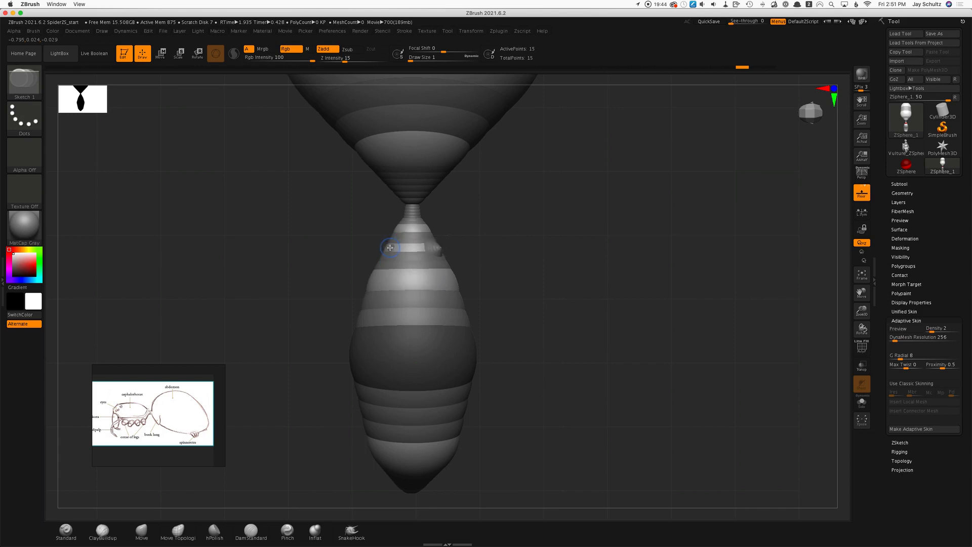
pyautogui.moveTo(390, 248); pyautogui.dragTo(388, 248)
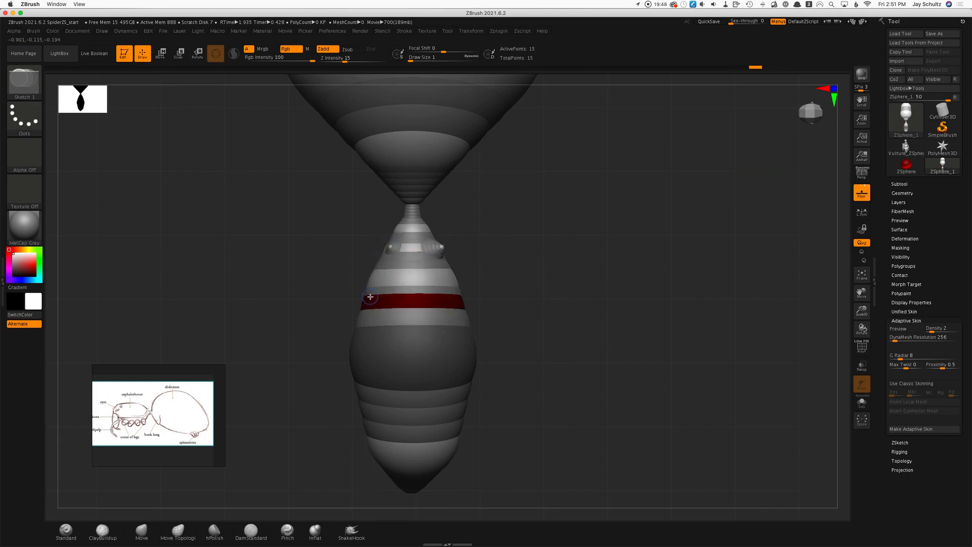
pyautogui.moveTo(367, 297); pyautogui.dragTo(365, 301)
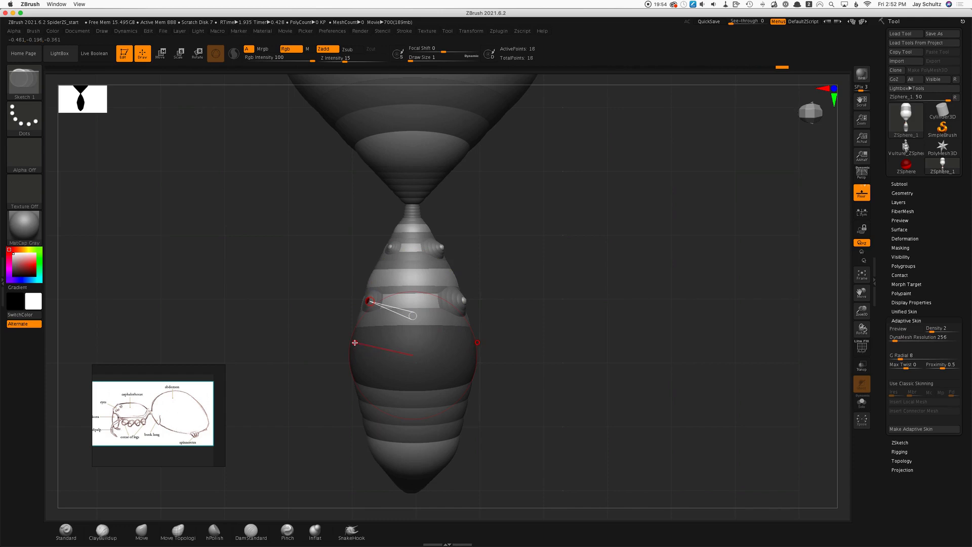
pyautogui.moveTo(356, 335)
pyautogui.mouseDown()
pyautogui.moveTo(342, 332)
pyautogui.moveTo(359, 335)
pyautogui.mouseUp()
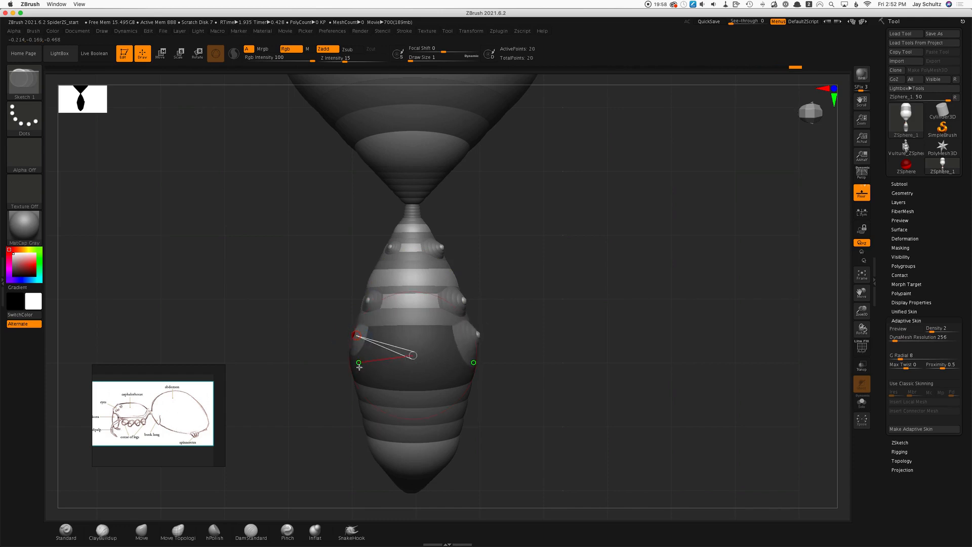
pyautogui.moveTo(359, 376); pyautogui.dragTo(356, 378)
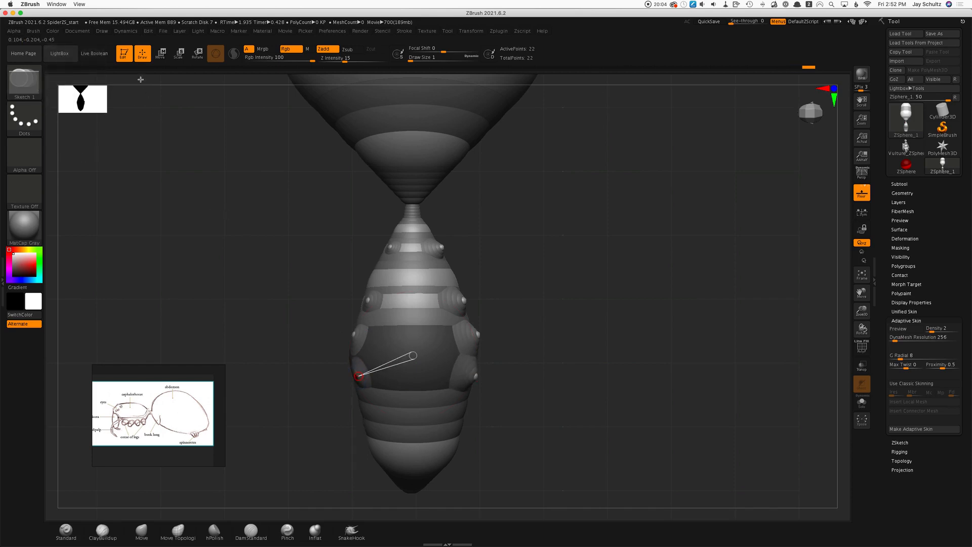
pyautogui.click(442, 247)
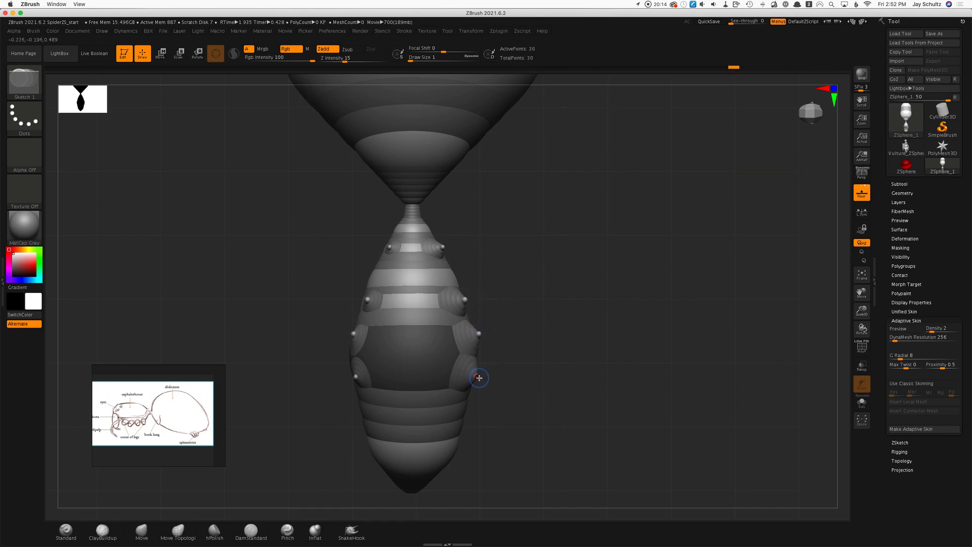
# In Move mode, pull the four mirrored pairs of child ZSpheres outward from the cephalothorax to form eight fanned-out legs
pyautogui.click(159, 56)
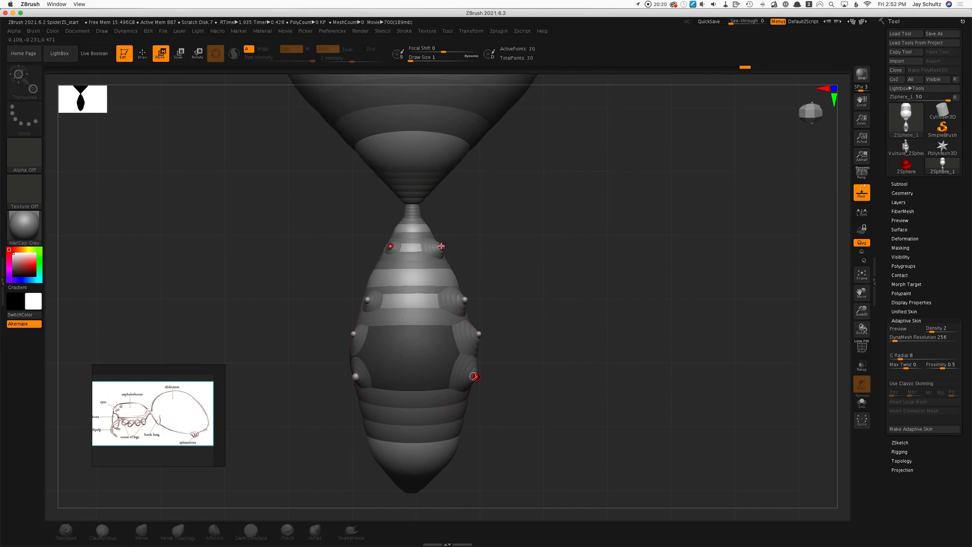
pyautogui.moveTo(444, 247); pyautogui.dragTo(608, 173)
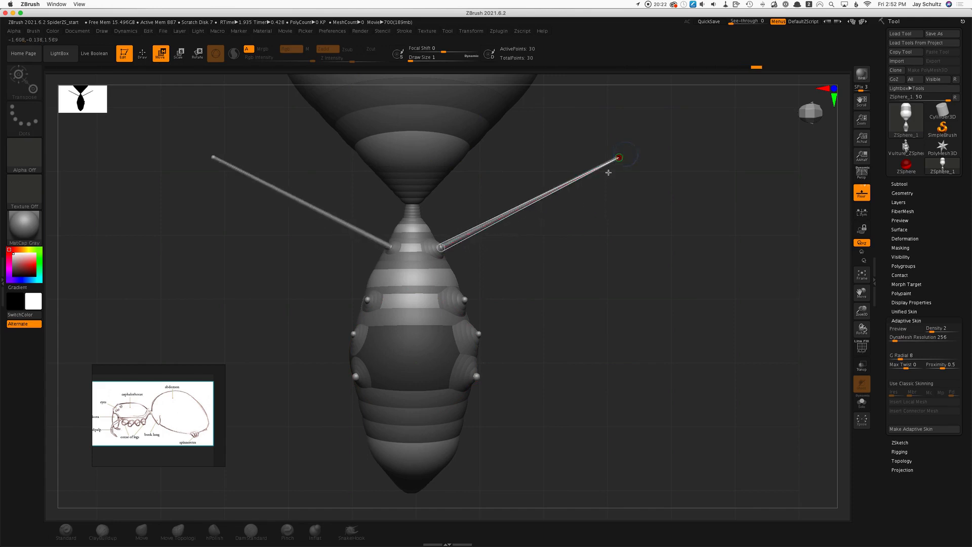
pyautogui.moveTo(464, 303); pyautogui.dragTo(705, 213)
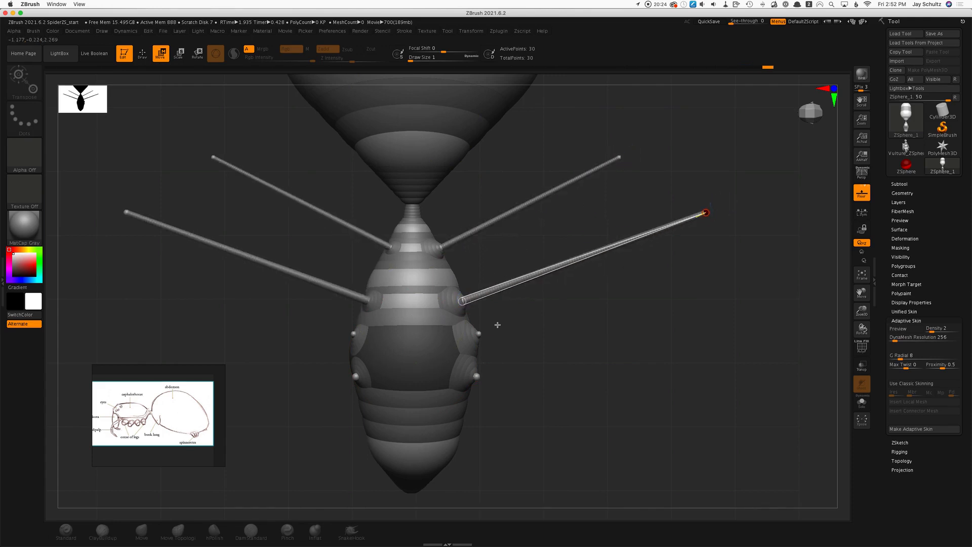
pyautogui.moveTo(480, 336); pyautogui.dragTo(715, 310)
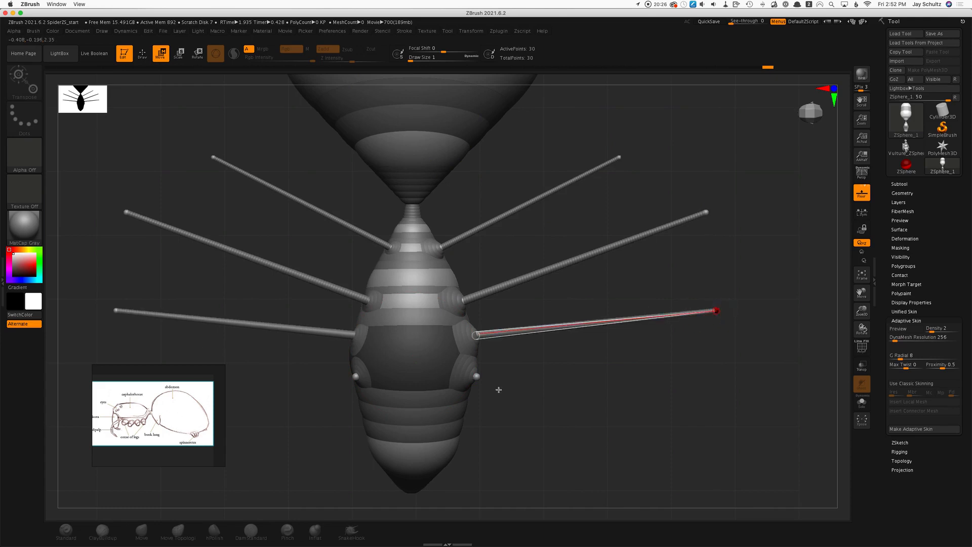
pyautogui.moveTo(474, 377); pyautogui.dragTo(801, 461)
# Switch to PureRef, frame the top-view spider leg diagram, and return to ZBrush to view the legs at an angle
pyautogui.scroll(3, 116, 403)
pyautogui.scroll(-5, 116, 404)
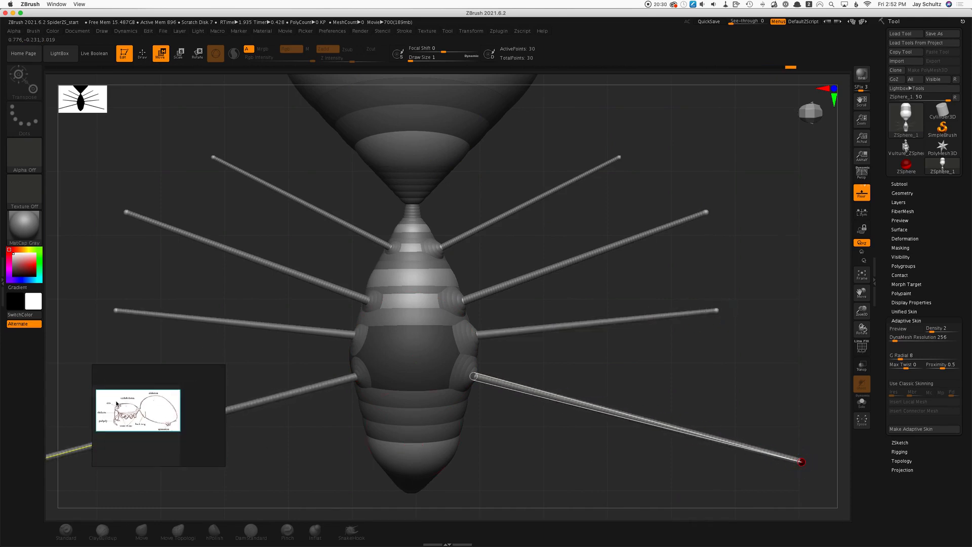
pyautogui.moveTo(134, 421); pyautogui.dragTo(171, 414)
pyautogui.scroll(-5, 108, 431)
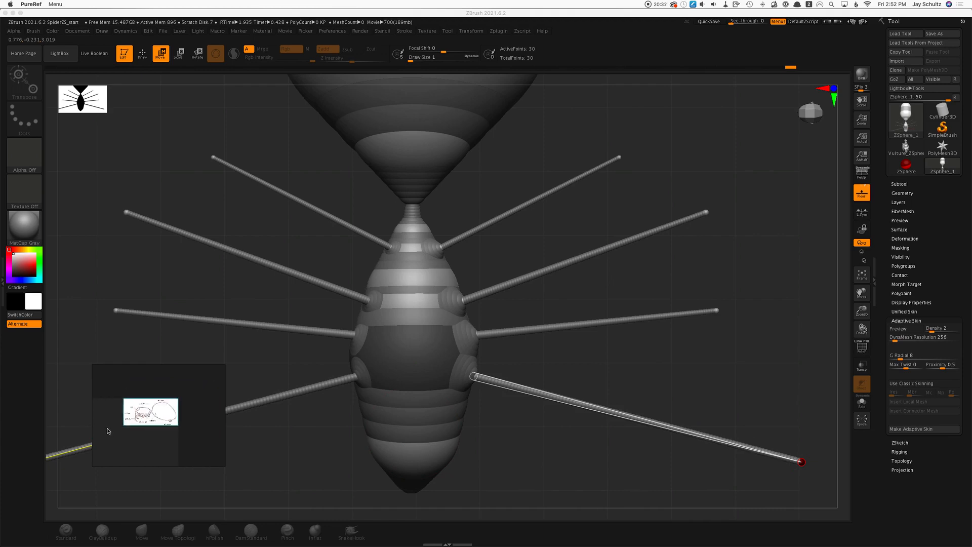
pyautogui.scroll(-3, 108, 431)
pyautogui.scroll(-2, 112, 433)
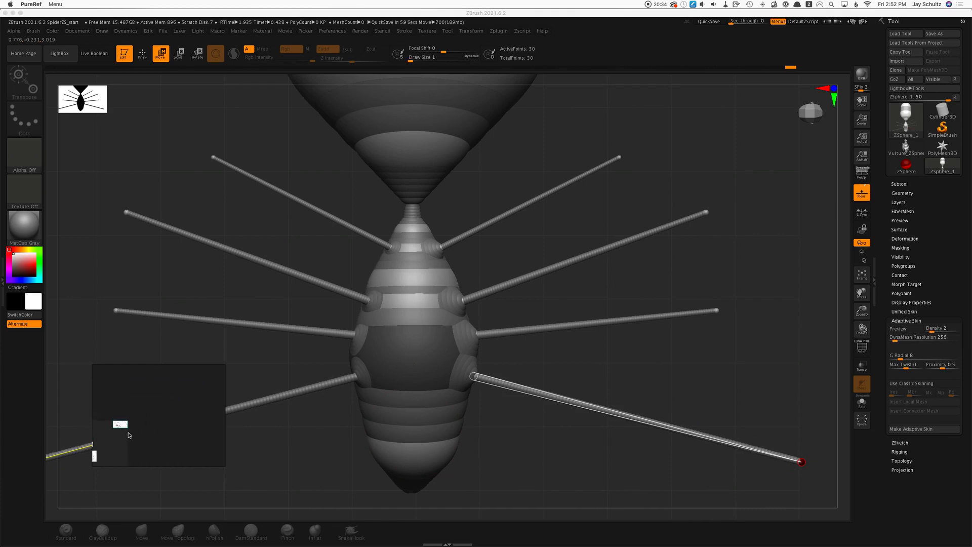
pyautogui.moveTo(126, 436); pyautogui.dragTo(159, 423)
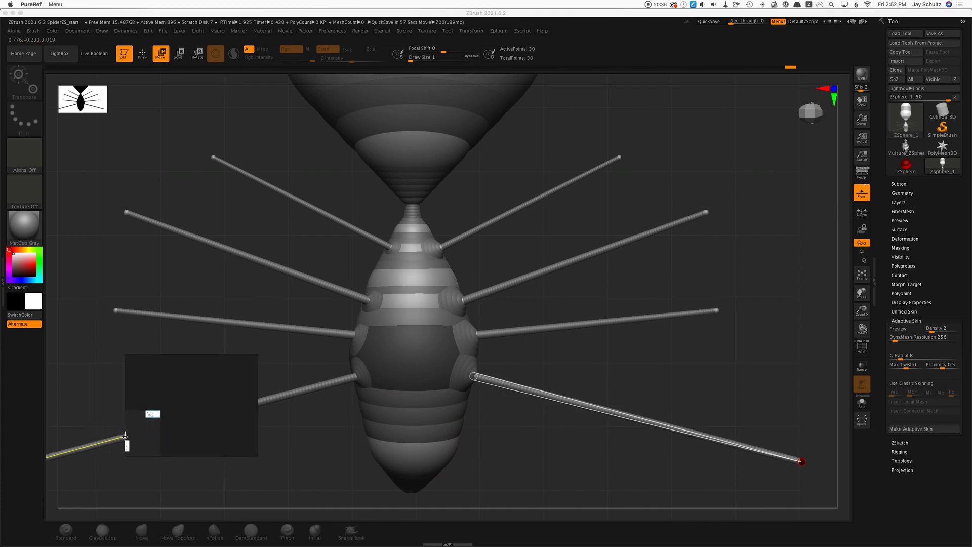
pyautogui.scroll(-2, 152, 446)
pyautogui.moveTo(128, 434); pyautogui.dragTo(188, 405)
pyautogui.scroll(6, 189, 406)
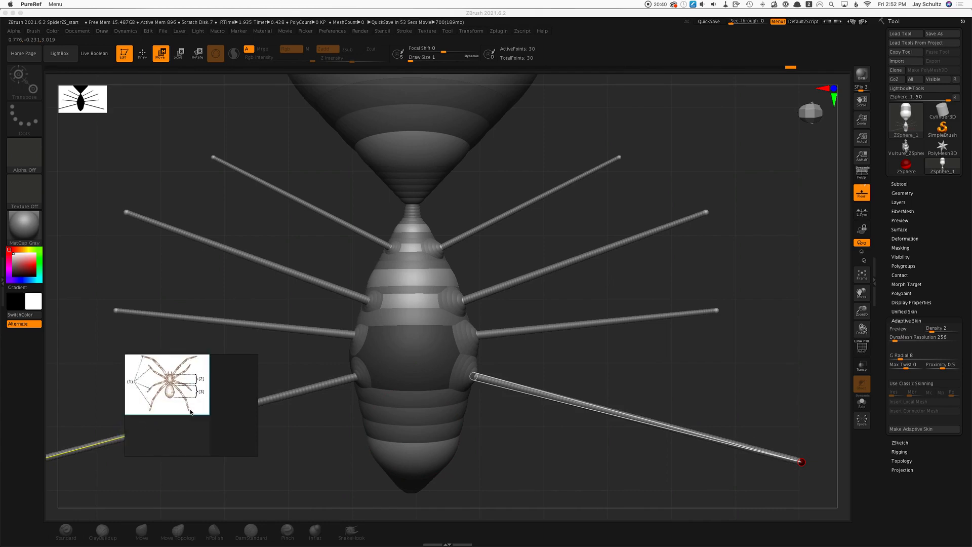
pyautogui.keyDown('alt'); pyautogui.moveTo(558, 295); pyautogui.dragTo(598, 297, button='right'); pyautogui.keyUp('alt')
pyautogui.click(584, 464)
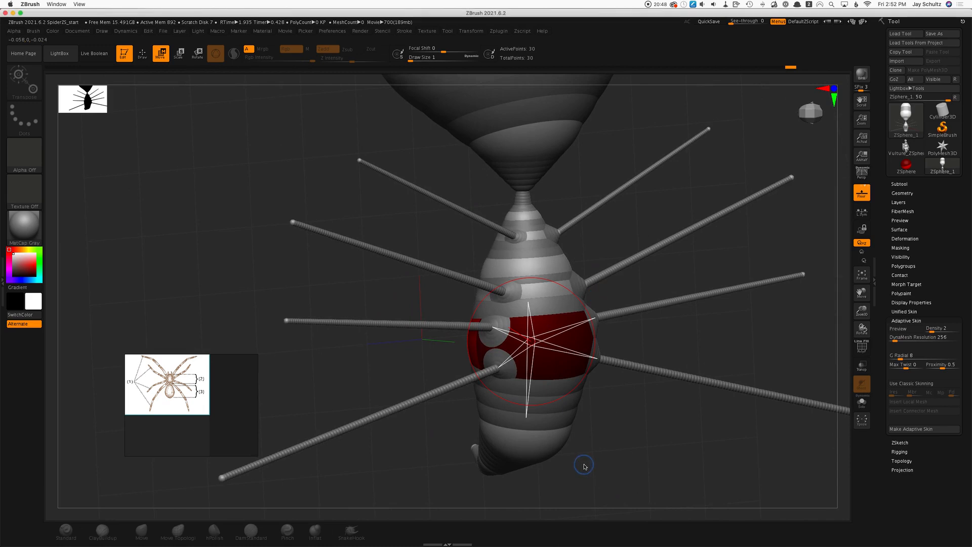
# Examine how the eight legs attach around the cephalothorax from straight-on, flipped and angled views
pyautogui.moveTo(630, 433); pyautogui.dragTo(529, 408)
pyautogui.keyDown('ctrl'); pyautogui.moveTo(518, 414); pyautogui.dragTo(484, 420, button='right'); pyautogui.keyUp('ctrl')
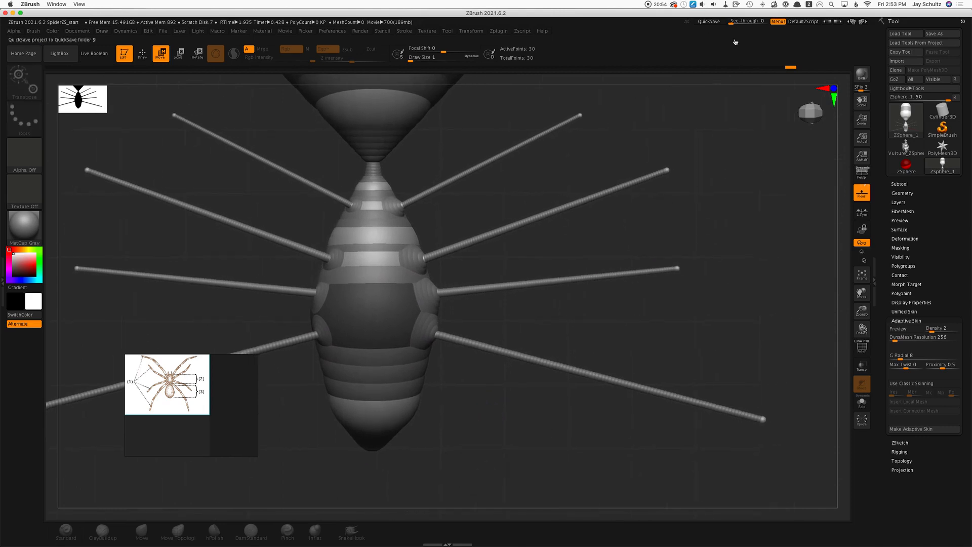
pyautogui.click(812, 105)
pyautogui.moveTo(812, 103)
pyautogui.mouseDown()
pyautogui.moveTo(810, 115)
pyautogui.moveTo(810, 93)
pyautogui.mouseUp()
pyautogui.click(813, 113)
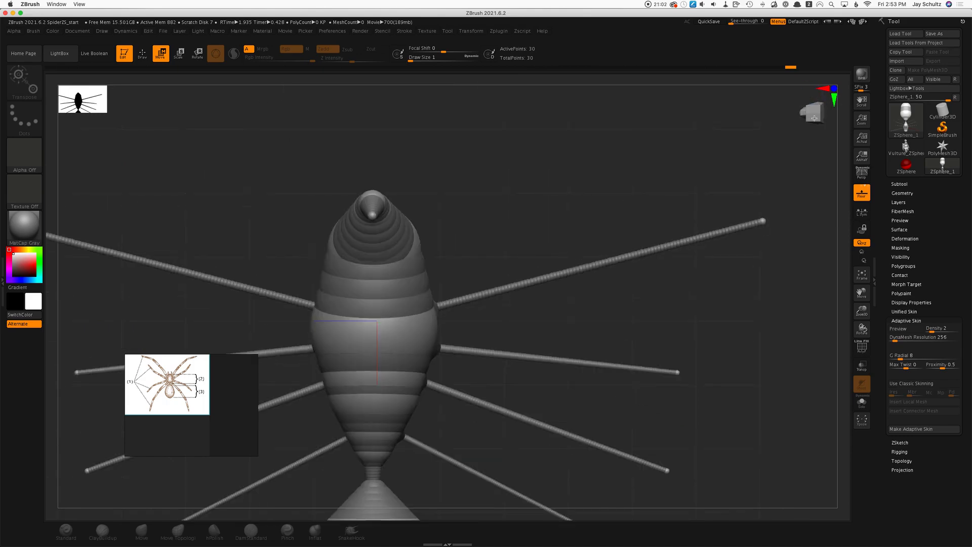
pyautogui.moveTo(812, 113); pyautogui.dragTo(809, 135)
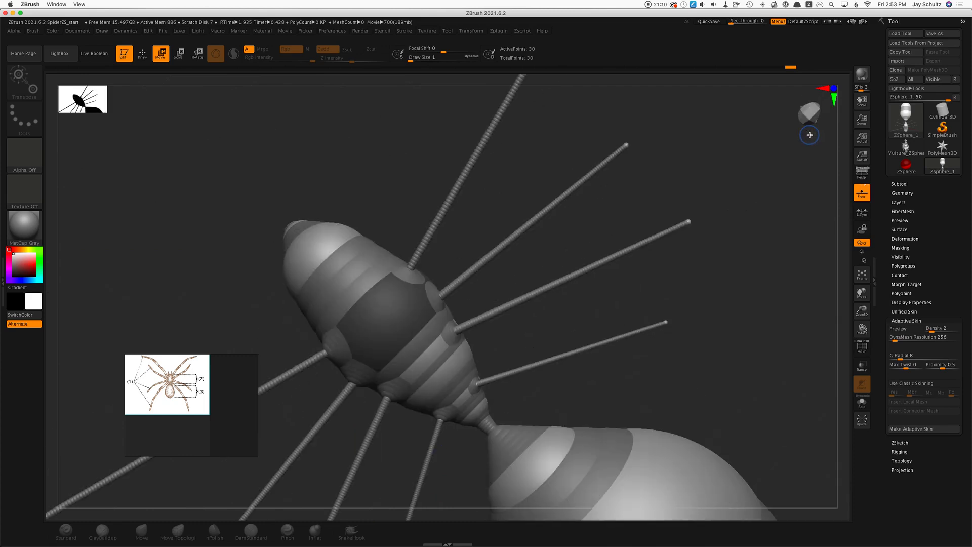
pyautogui.moveTo(384, 160); pyautogui.dragTo(417, 212)
pyautogui.moveTo(634, 348); pyautogui.dragTo(636, 388)
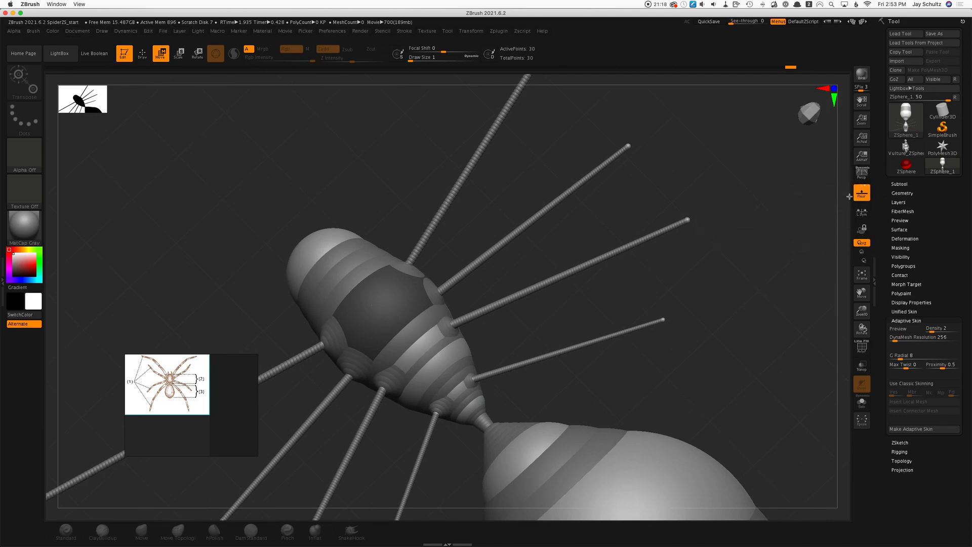
# In Move mode, lengthen the mirrored legs by pulling the two front pairs' tips forward and the two rear pairs' tips backward
pyautogui.press('f')
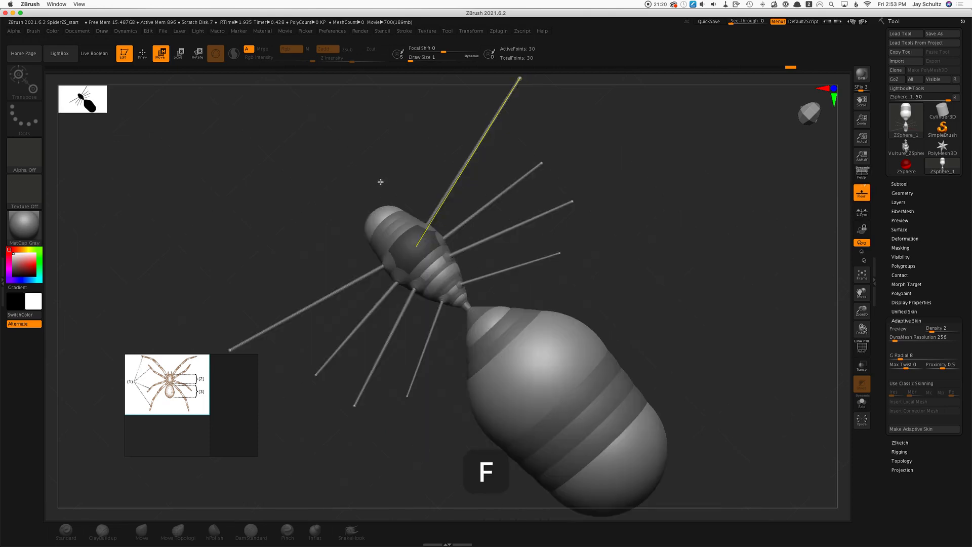
pyautogui.moveTo(586, 293)
pyautogui.mouseDown()
pyautogui.moveTo(586, 308)
pyautogui.moveTo(586, 293)
pyautogui.mouseUp()
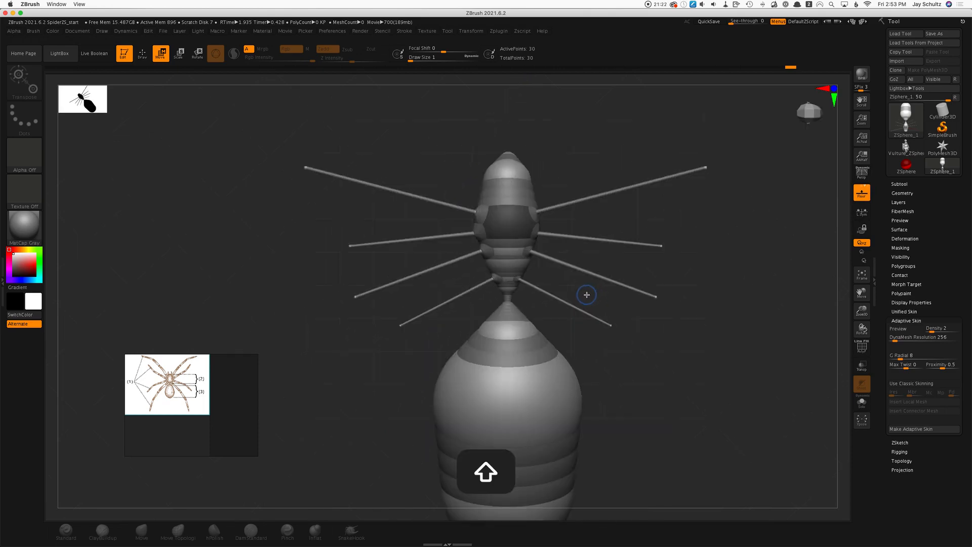
pyautogui.keyDown('alt'); pyautogui.moveTo(692, 330); pyautogui.dragTo(598, 248); pyautogui.keyUp('alt')
pyautogui.keyDown('alt'); pyautogui.moveTo(705, 255); pyautogui.dragTo(655, 333); pyautogui.keyUp('alt')
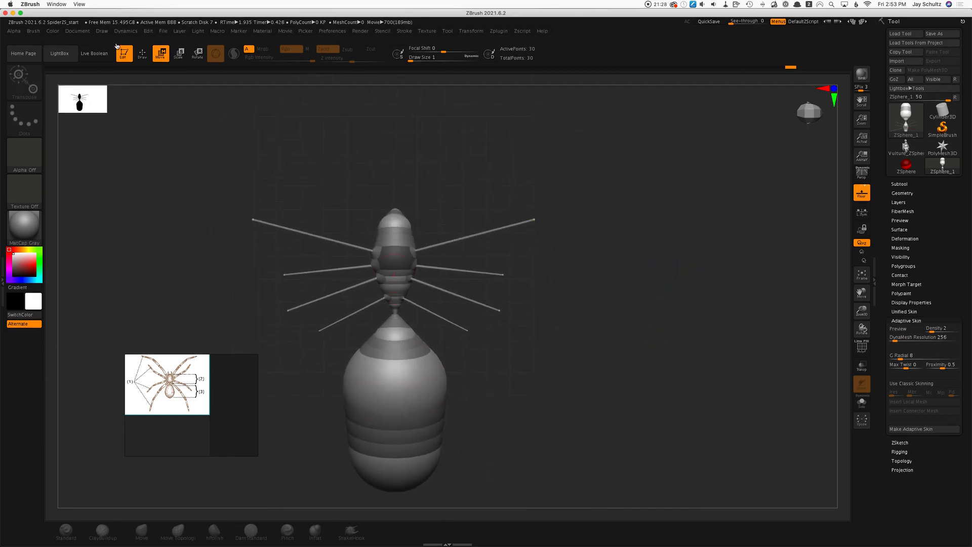
pyautogui.press('w')
pyautogui.moveTo(534, 219); pyautogui.dragTo(584, 120)
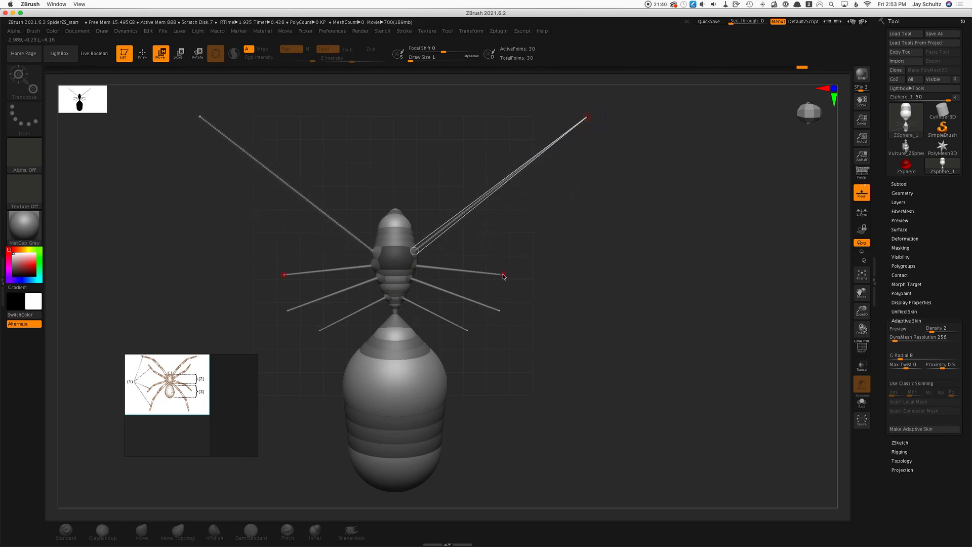
pyautogui.moveTo(504, 276); pyautogui.dragTo(558, 199)
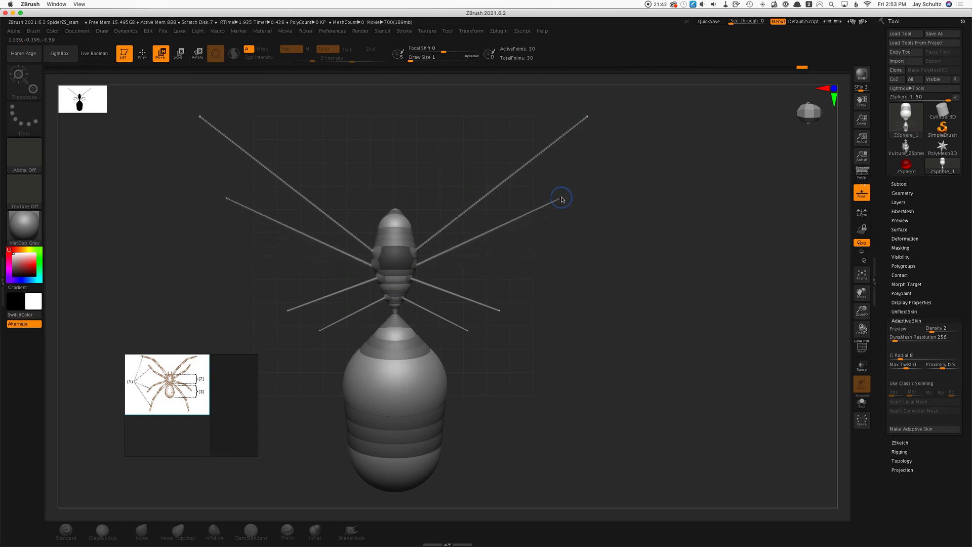
pyautogui.moveTo(501, 314); pyautogui.dragTo(553, 348)
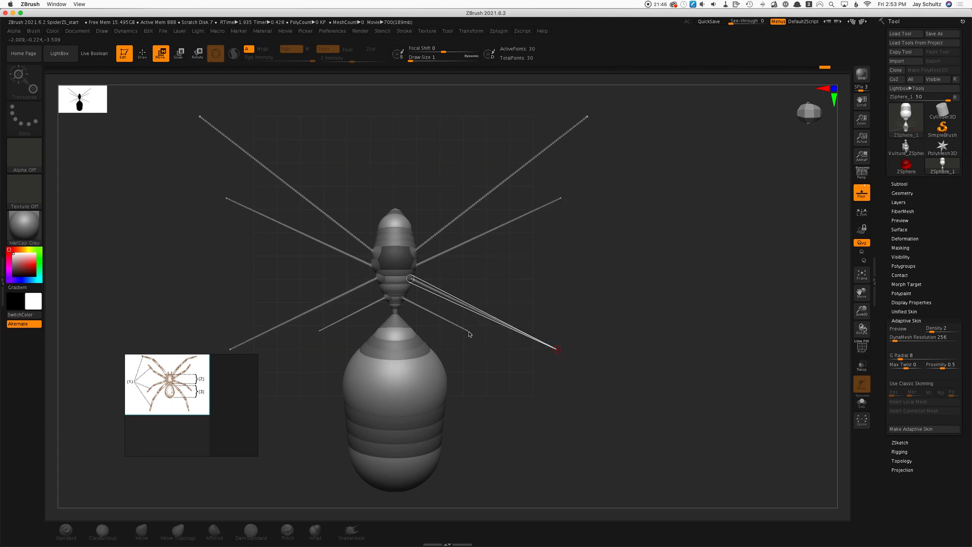
pyautogui.moveTo(468, 331); pyautogui.dragTo(534, 417)
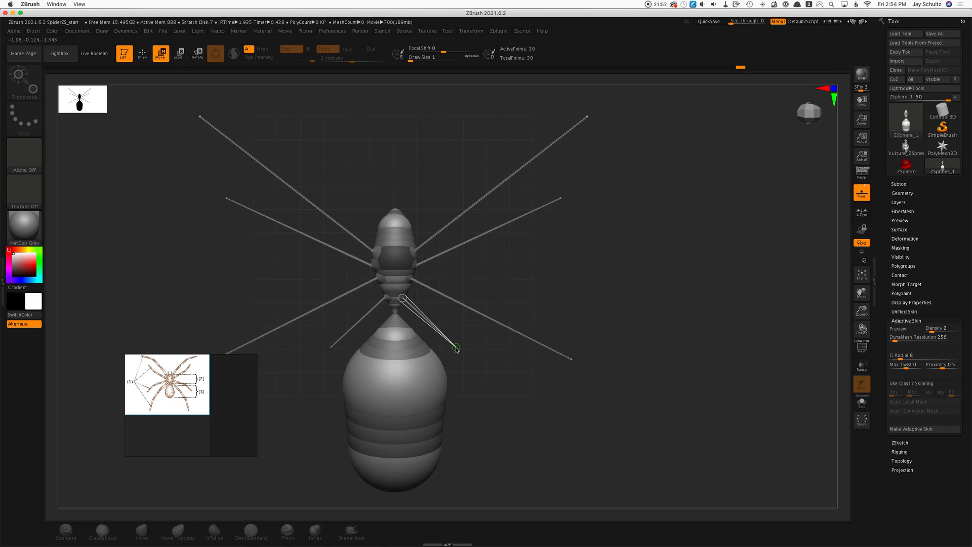
pyautogui.moveTo(456, 348); pyautogui.dragTo(526, 483)
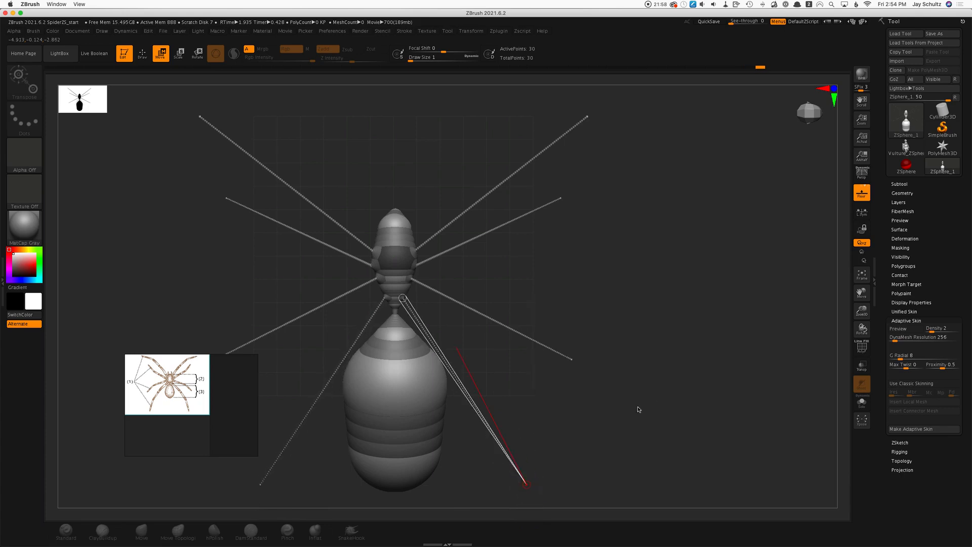
# In Draw mode, insert joint ZSpheres at intervals along the first and second mirrored leg pairs
pyautogui.keyDown('alt'); pyautogui.moveTo(638, 409); pyautogui.dragTo(640, 354); pyautogui.keyUp('alt')
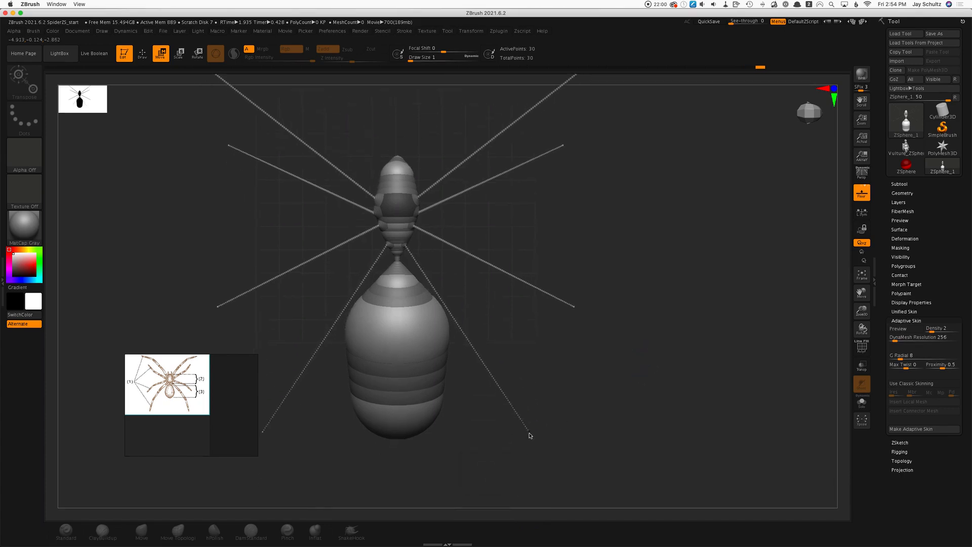
pyautogui.moveTo(567, 282)
pyautogui.keyDown('alt'); pyautogui.mouseDown()
pyautogui.moveTo(577, 267)
pyautogui.moveTo(575, 289)
pyautogui.mouseUp(); pyautogui.keyUp('alt')
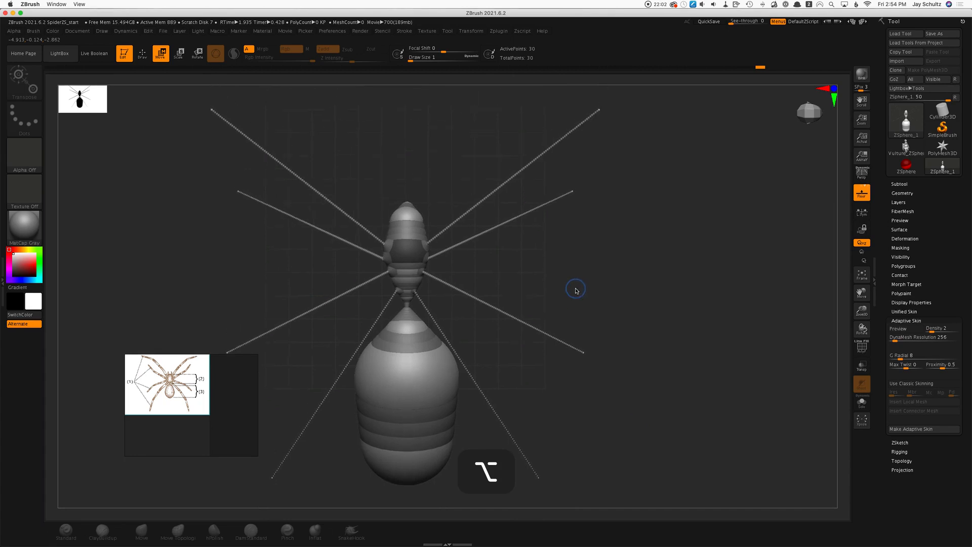
pyautogui.click(142, 54)
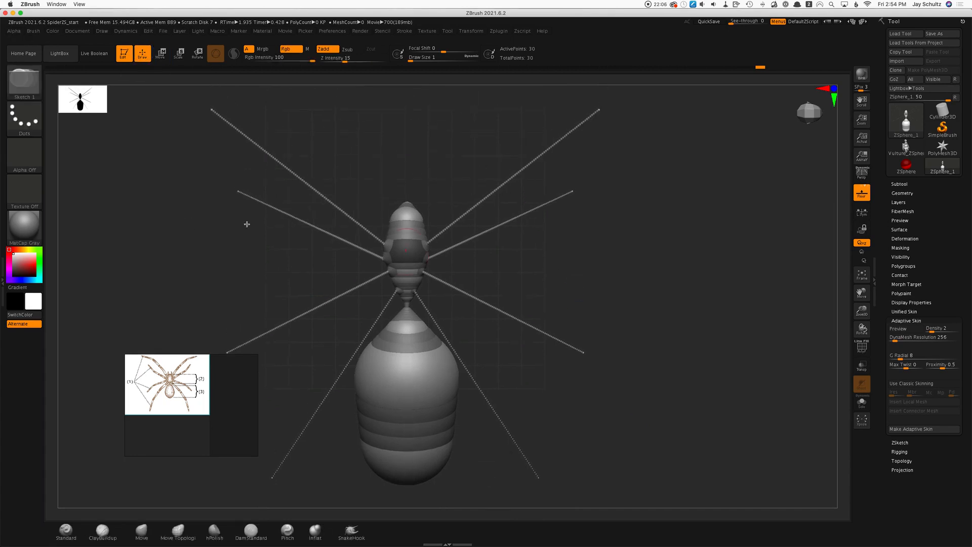
pyautogui.click(451, 223)
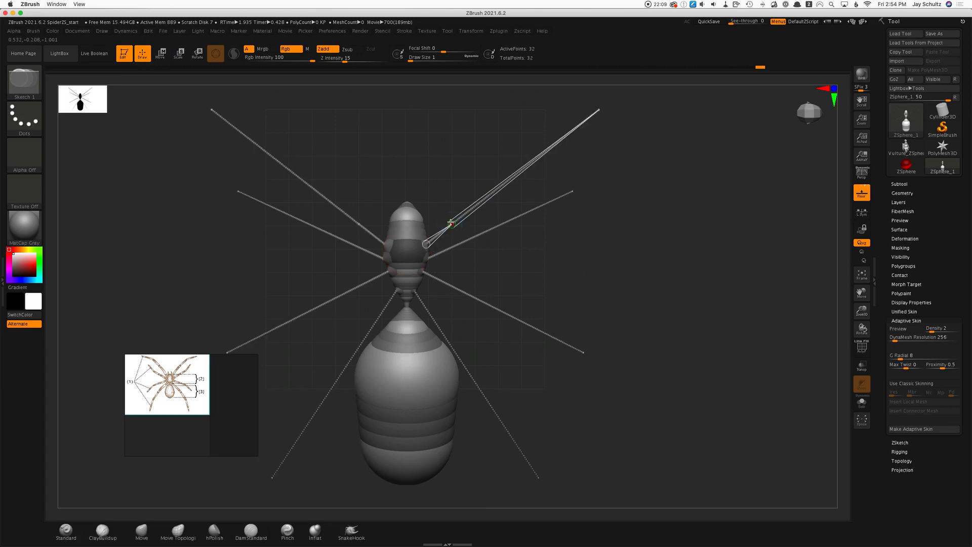
pyautogui.click(495, 191)
pyautogui.click(551, 144)
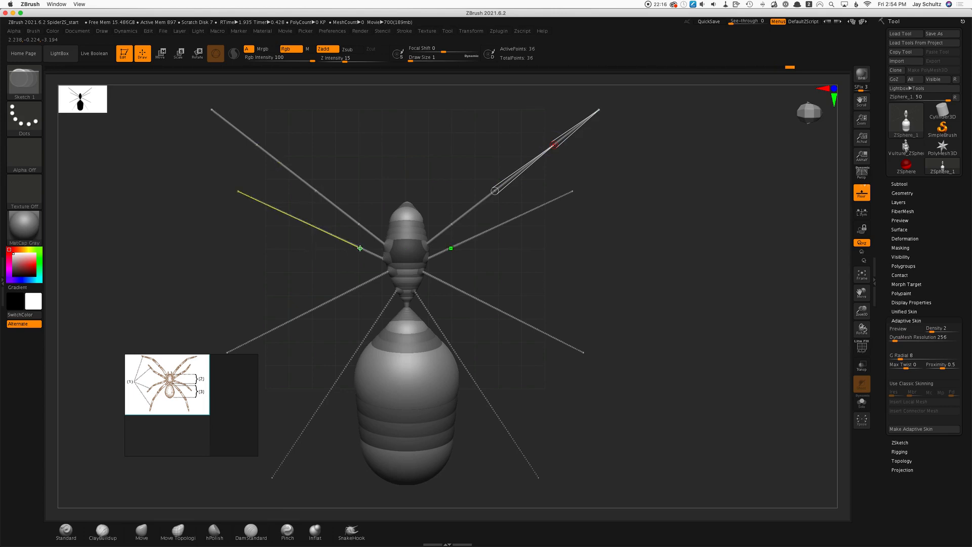
pyautogui.click(330, 235)
pyautogui.click(284, 216)
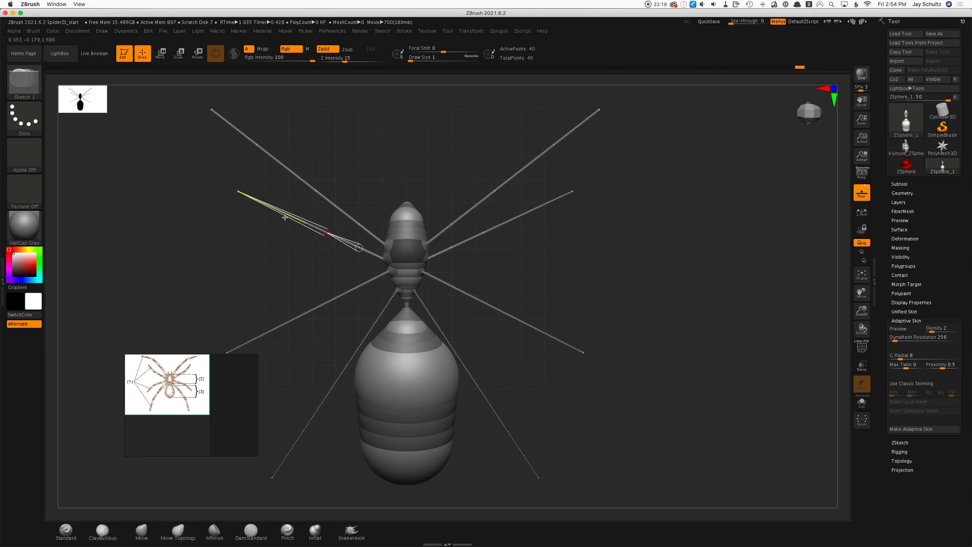
pyautogui.click(258, 199)
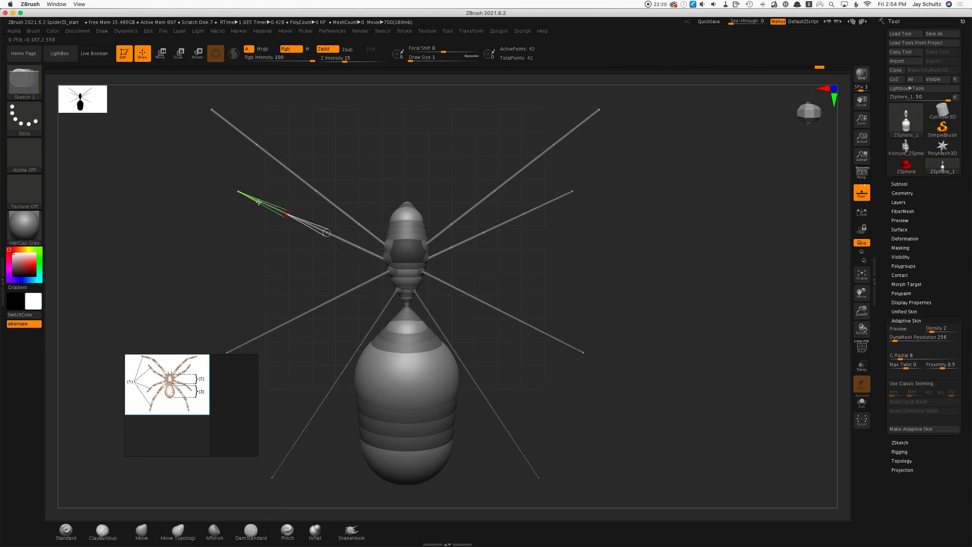
pyautogui.click(258, 202)
# Insert joint ZSpheres at intervals along the third and rearmost mirrored leg pairs
pyautogui.click(362, 283)
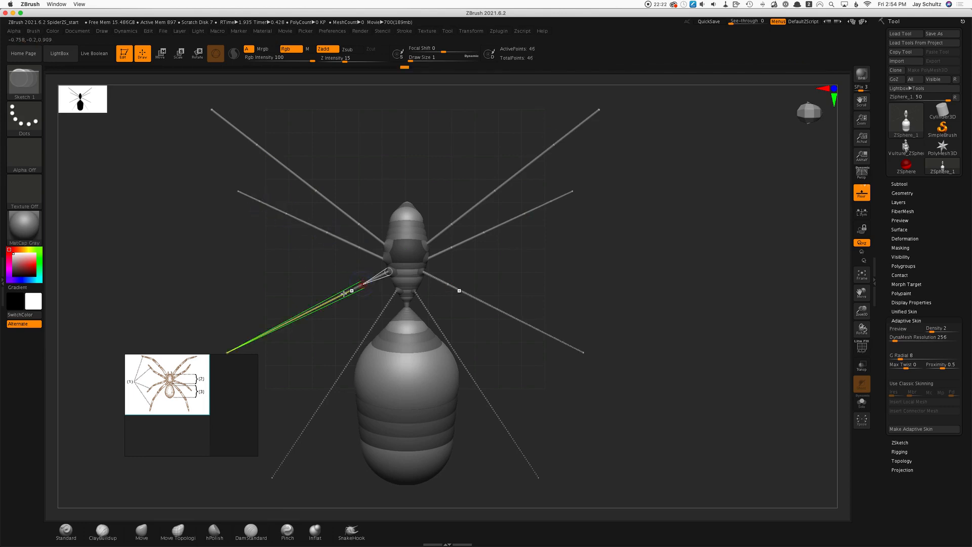
pyautogui.click(284, 323)
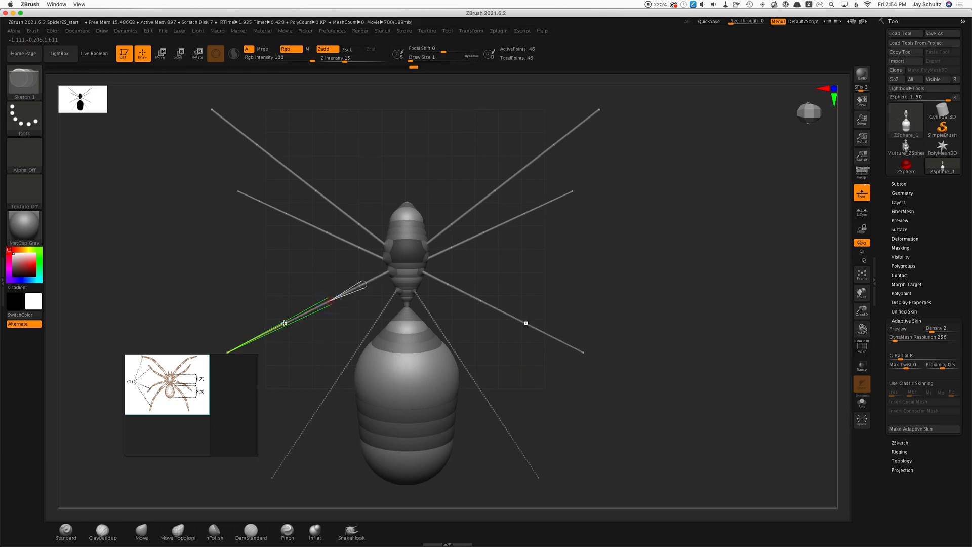
pyautogui.click(285, 323)
pyautogui.click(258, 337)
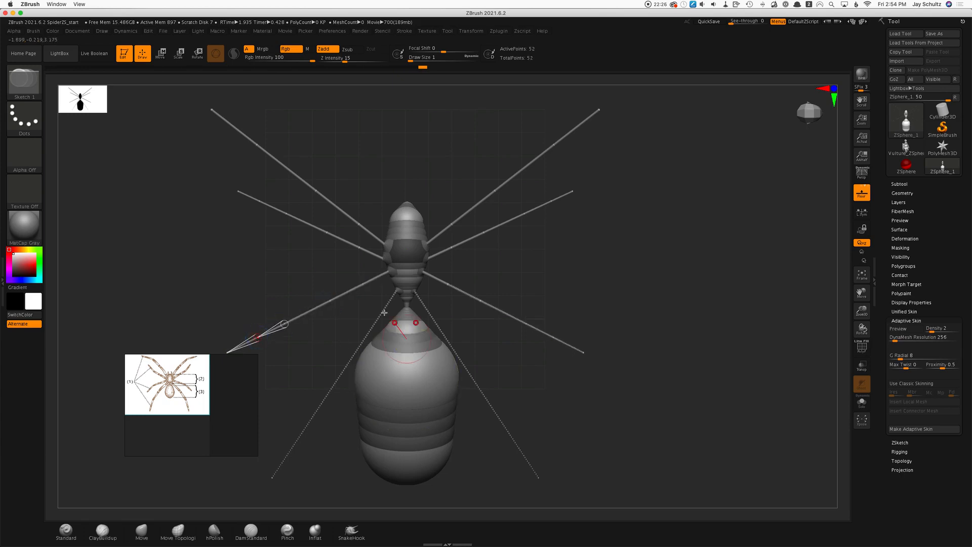
pyautogui.click(357, 349)
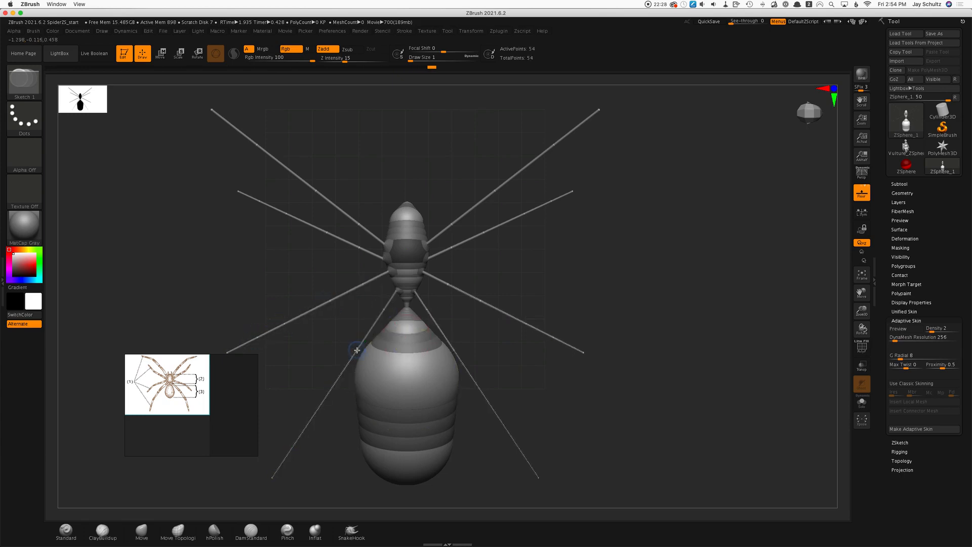
pyautogui.click(335, 384)
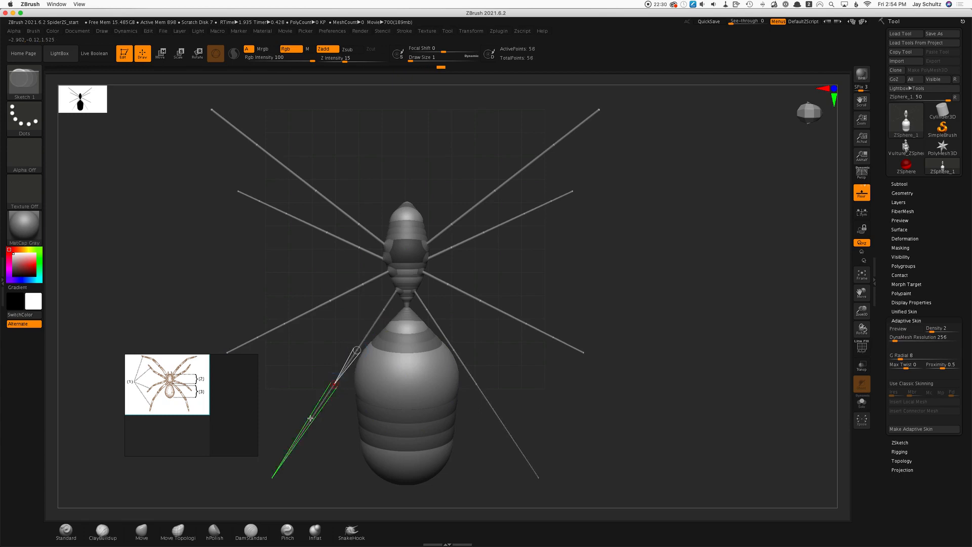
pyautogui.click(309, 422)
pyautogui.click(292, 447)
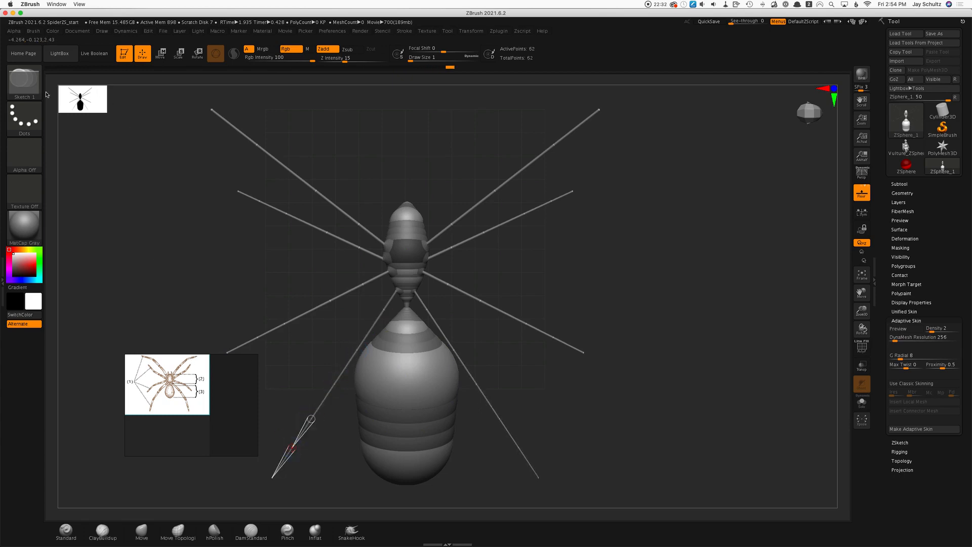
# In Move mode, shift the joints and tips of the two front leg pairs to bend them like the spider diagram
pyautogui.click(157, 54)
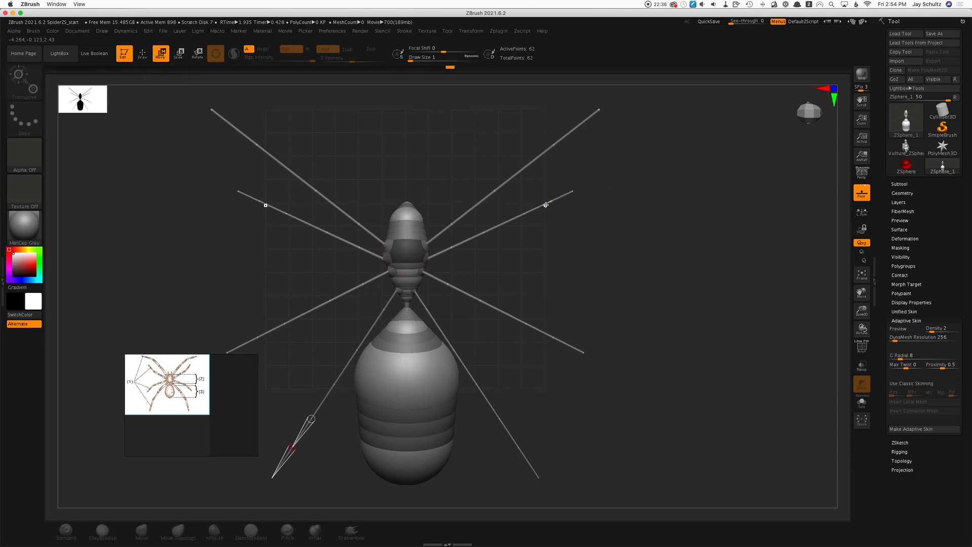
pyautogui.moveTo(451, 224); pyautogui.dragTo(446, 219)
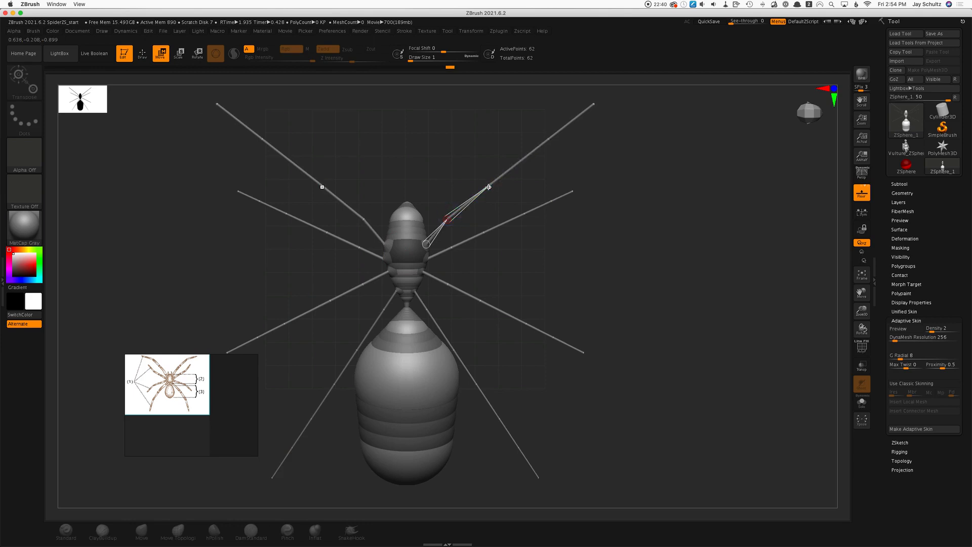
pyautogui.moveTo(488, 184); pyautogui.dragTo(556, 142)
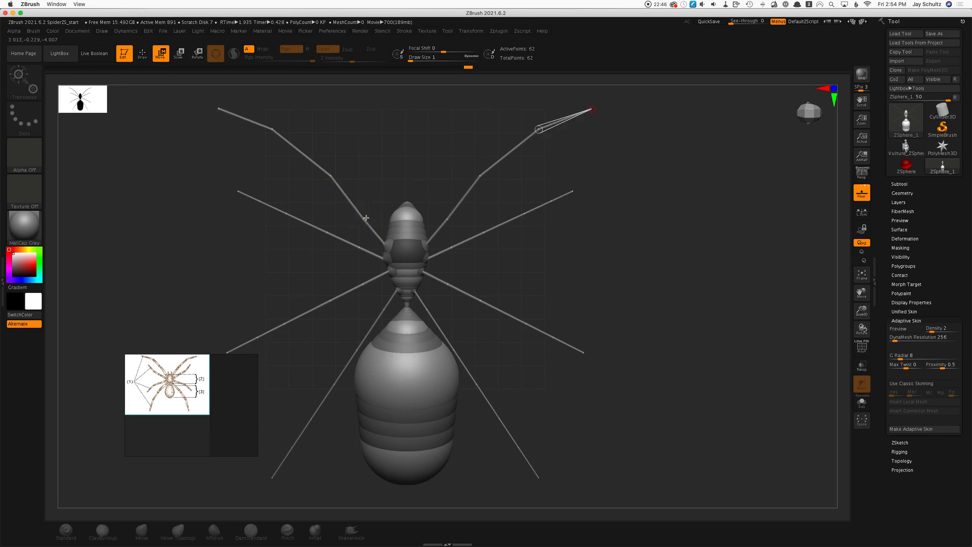
pyautogui.moveTo(363, 218); pyautogui.dragTo(368, 214)
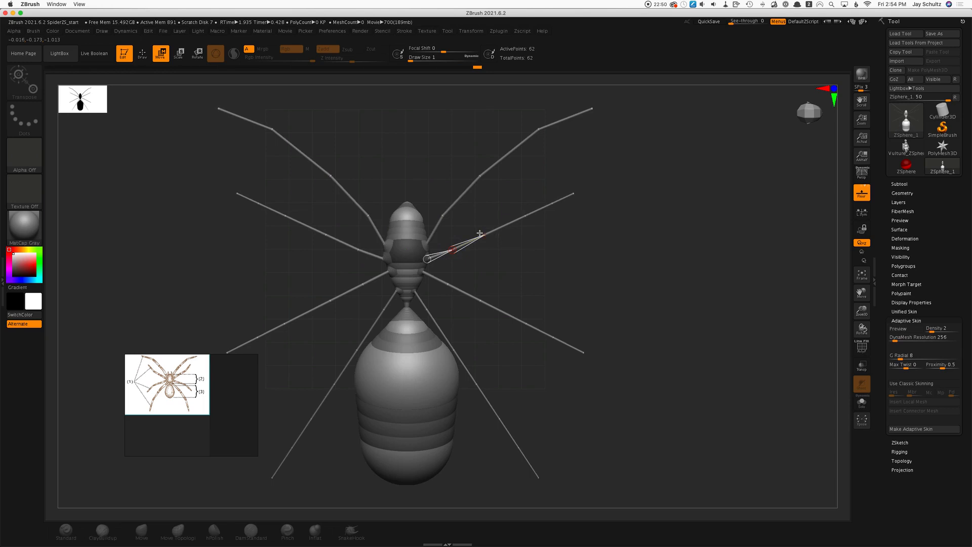
pyautogui.moveTo(483, 234); pyautogui.dragTo(531, 228)
pyautogui.moveTo(573, 198); pyautogui.dragTo(568, 191)
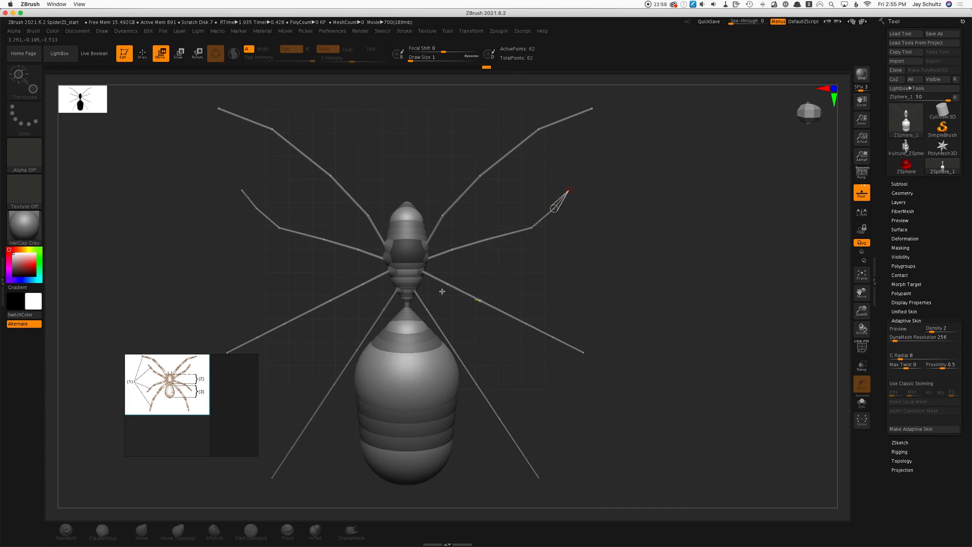
# Reposition the joints and tips of the third and rearmost leg pairs to curve them like the spider diagram
pyautogui.moveTo(447, 284); pyautogui.dragTo(482, 302)
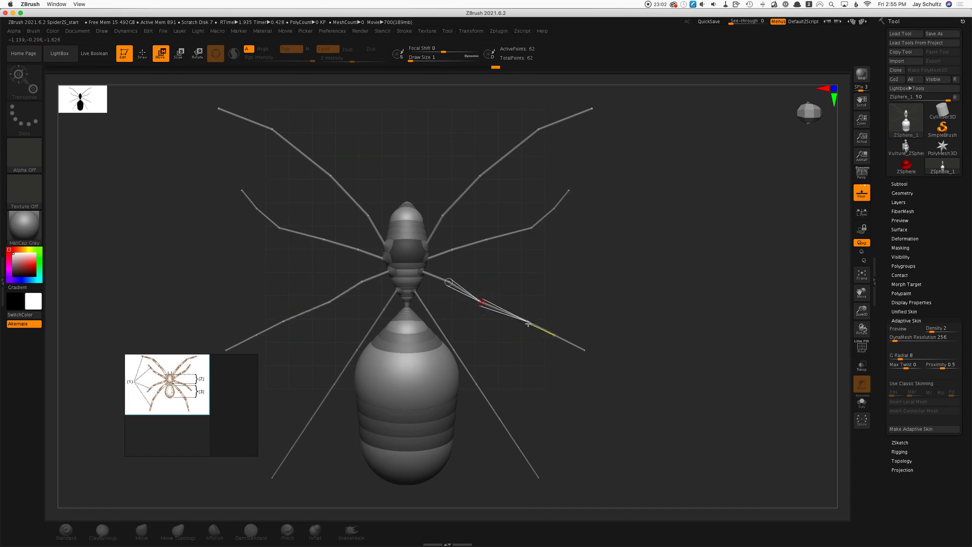
pyautogui.moveTo(569, 345)
pyautogui.mouseDown()
pyautogui.moveTo(559, 336)
pyautogui.moveTo(552, 343)
pyautogui.mouseUp()
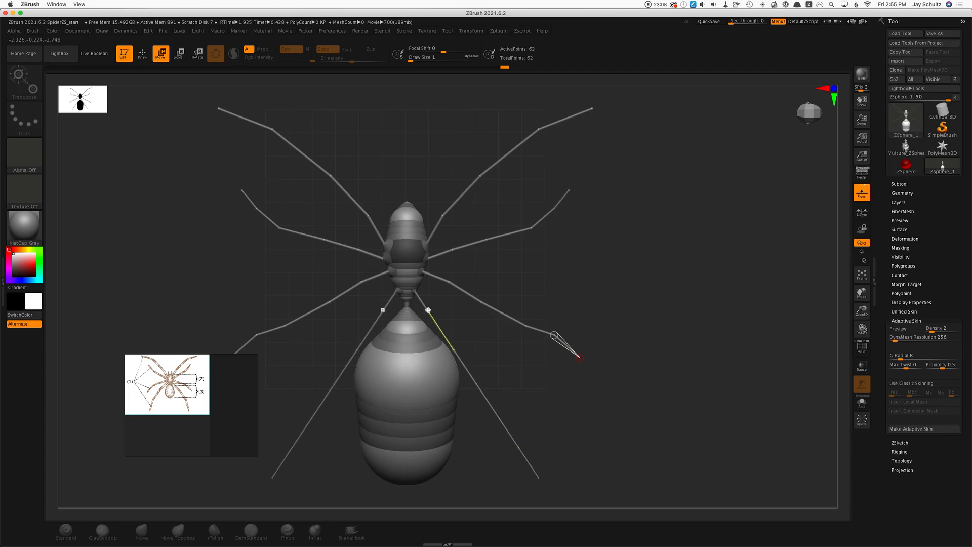
pyautogui.moveTo(428, 310); pyautogui.dragTo(427, 308)
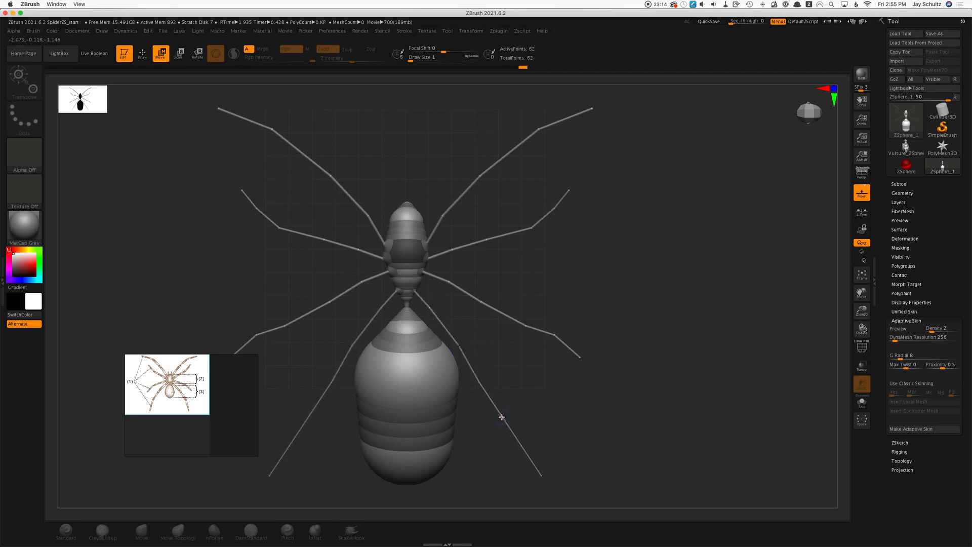
pyautogui.moveTo(521, 446); pyautogui.dragTo(526, 484)
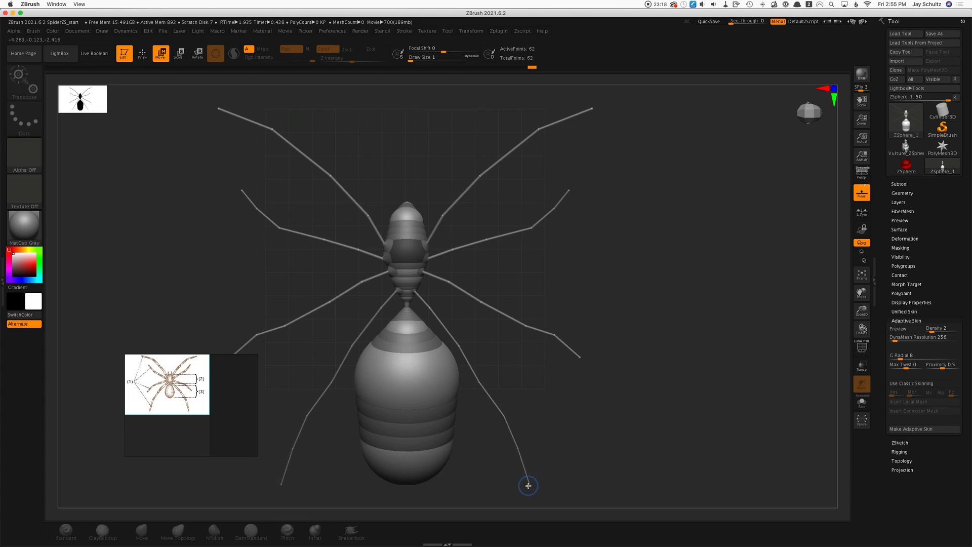
pyautogui.moveTo(479, 383); pyautogui.dragTo(429, 308)
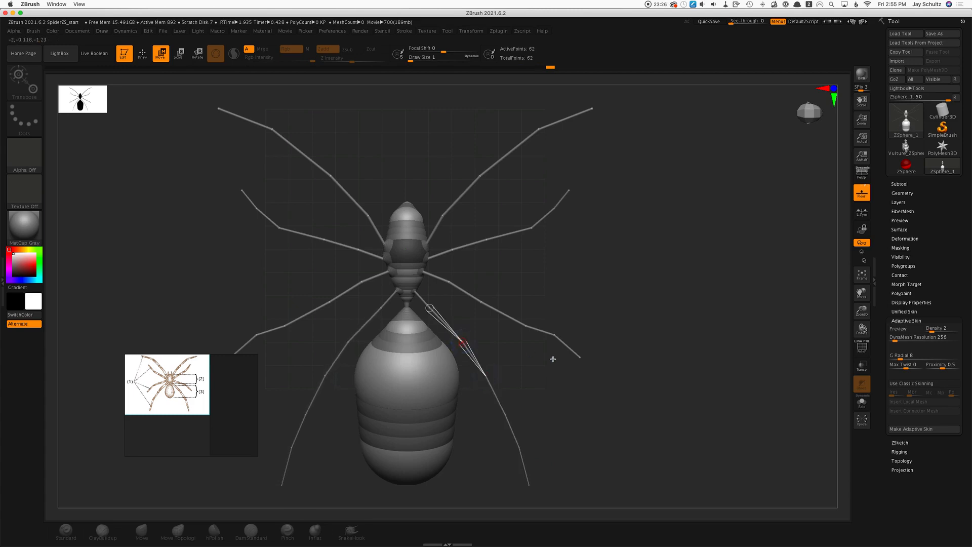
# From the side view, lower the base joints of the front three leg pairs toward the underside of the thorax
pyautogui.moveTo(585, 428); pyautogui.dragTo(538, 464)
pyautogui.keyDown('alt'); pyautogui.moveTo(432, 390); pyautogui.dragTo(471, 365); pyautogui.keyUp('alt')
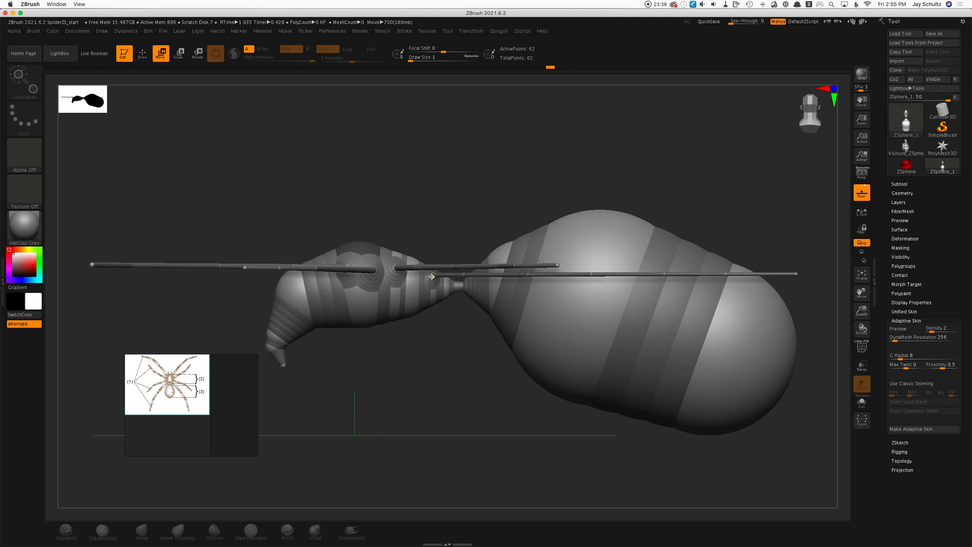
pyautogui.moveTo(432, 276)
pyautogui.mouseDown()
pyautogui.moveTo(433, 298)
pyautogui.moveTo(397, 271)
pyautogui.moveTo(398, 306)
pyautogui.mouseUp()
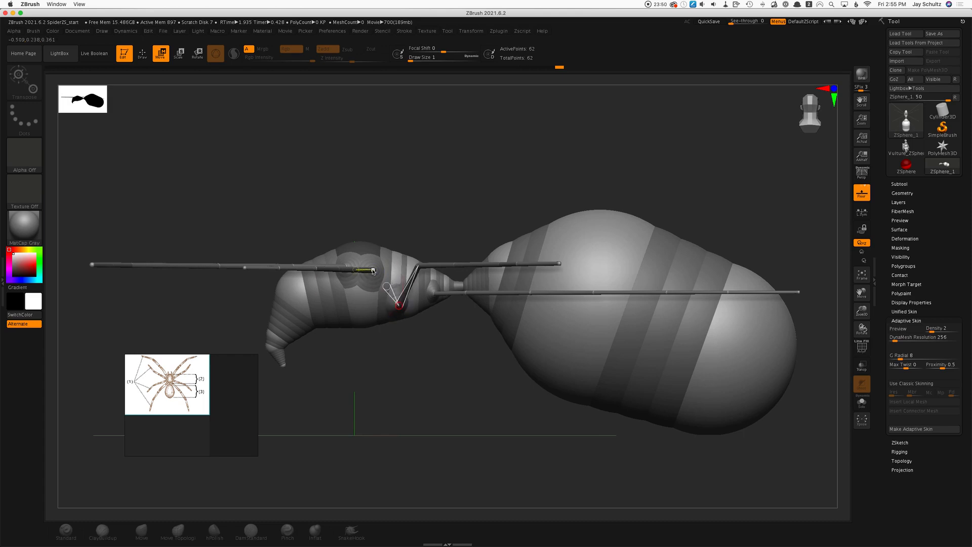
pyautogui.moveTo(354, 270); pyautogui.dragTo(373, 308)
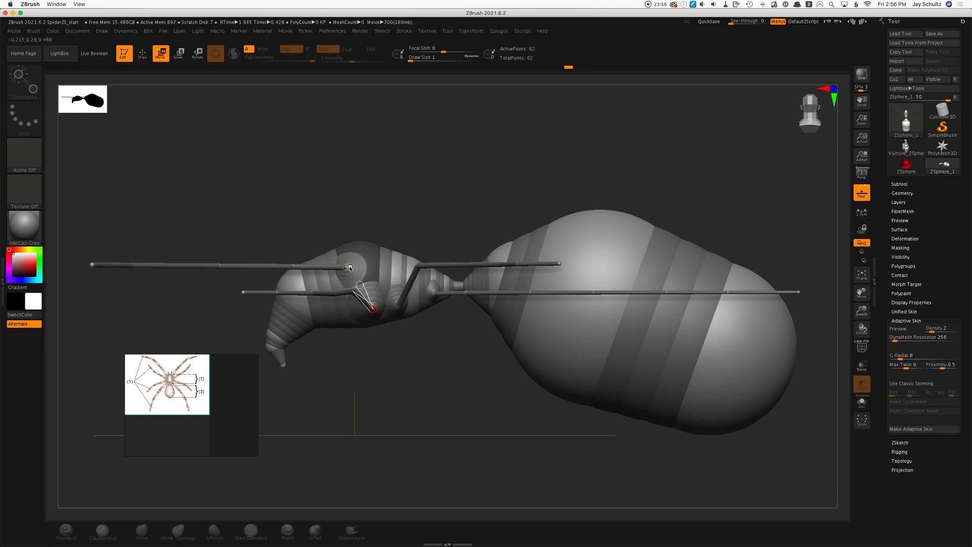
pyautogui.moveTo(349, 268)
pyautogui.mouseDown()
pyautogui.moveTo(360, 296)
pyautogui.moveTo(354, 284)
pyautogui.moveTo(352, 315)
pyautogui.moveTo(373, 318)
pyautogui.moveTo(381, 303)
pyautogui.moveTo(376, 317)
pyautogui.mouseUp()
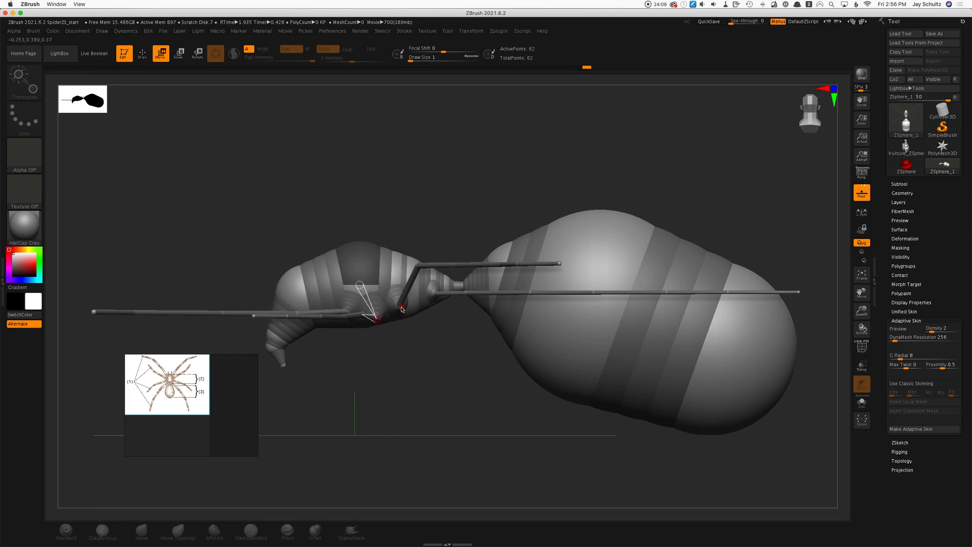
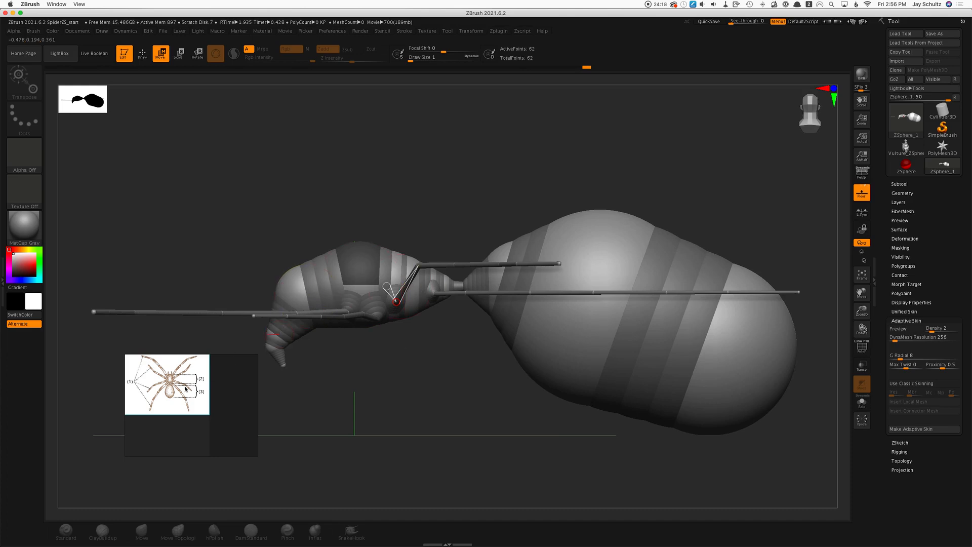
# In the PureRef board, bring the leg-joint sketch next to the leg comparison diagram, and switch back to ZBrush
pyautogui.scroll(-5, 183, 391)
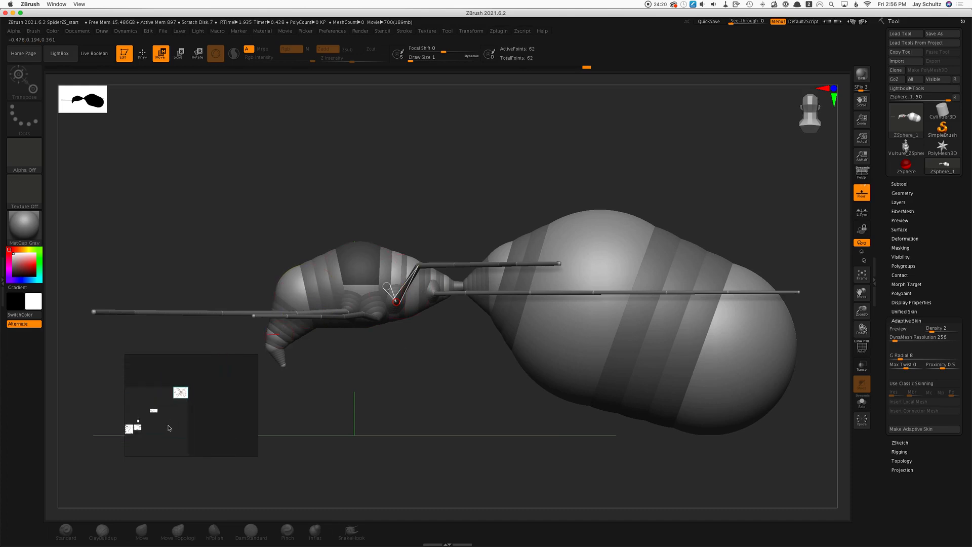
pyautogui.keyDown('alt'); pyautogui.click(169, 428); pyautogui.keyUp('alt')
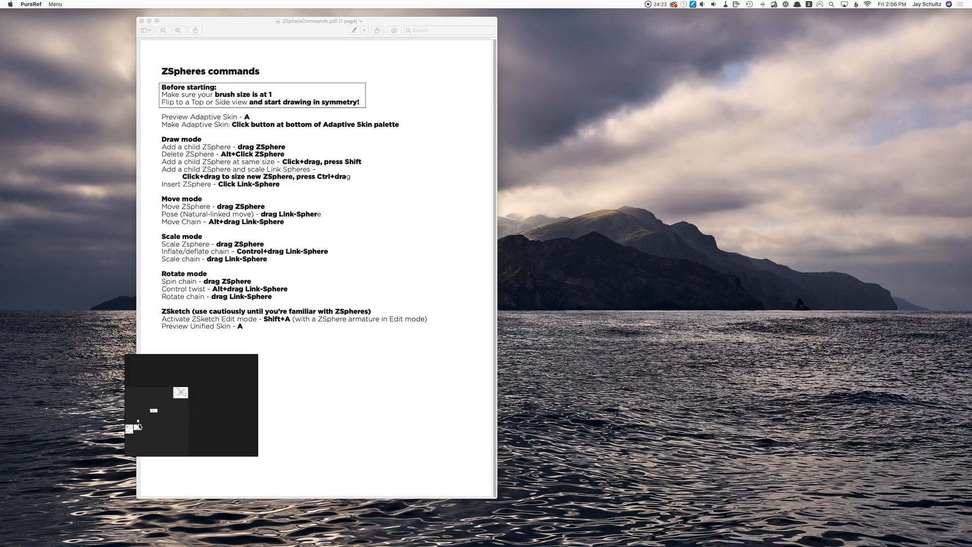
pyautogui.scroll(5, 130, 430)
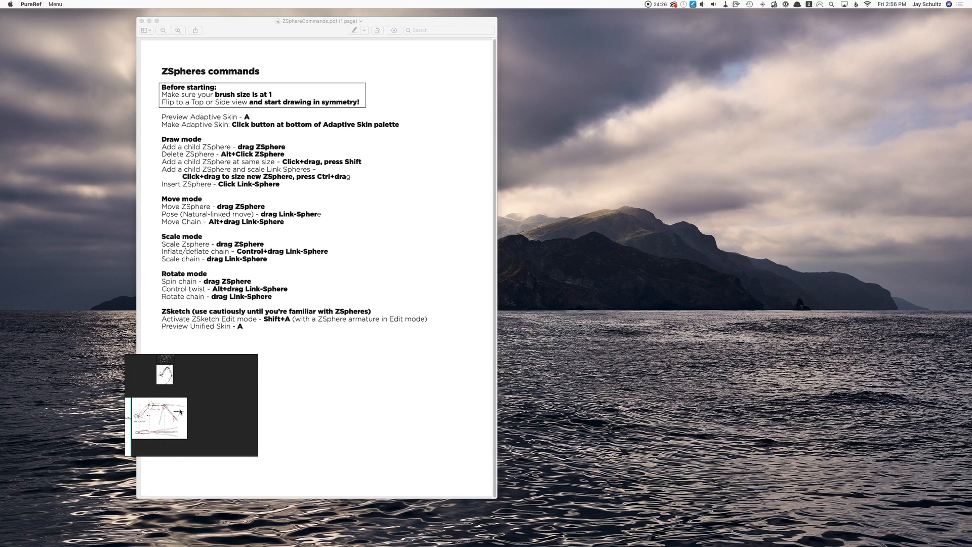
pyautogui.moveTo(129, 415)
pyautogui.mouseDown()
pyautogui.moveTo(254, 395)
pyautogui.moveTo(238, 434)
pyautogui.moveTo(255, 379)
pyautogui.moveTo(167, 393)
pyautogui.moveTo(167, 415)
pyautogui.mouseUp()
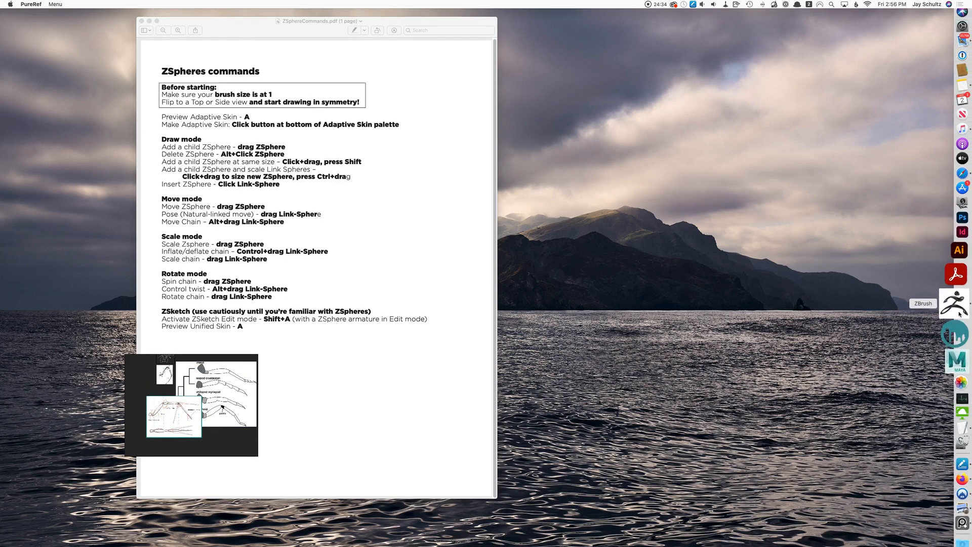
pyautogui.click(954, 305)
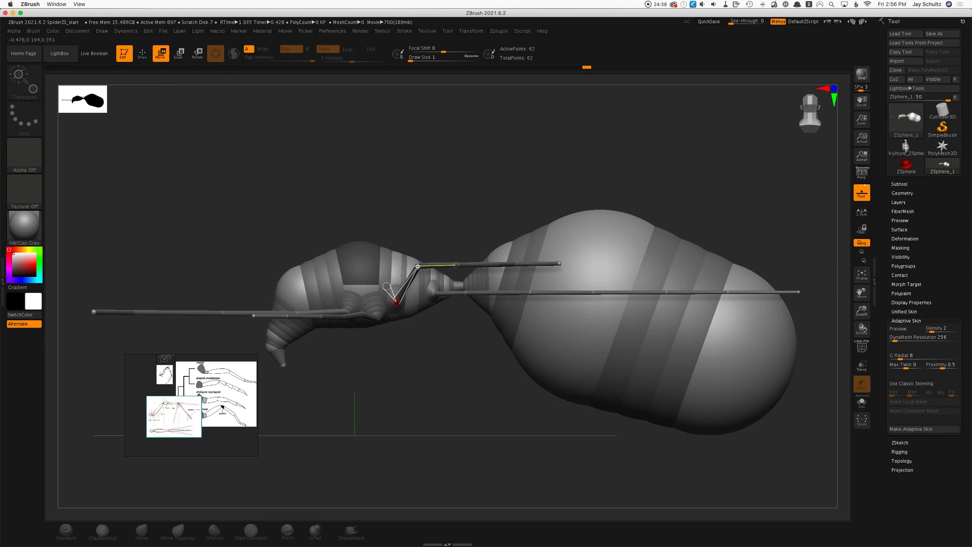
# Adjust the base and first joint of the third leg pair so the upper segment rises less steeply from the thorax
pyautogui.moveTo(417, 266); pyautogui.dragTo(401, 308)
pyautogui.press('alt')
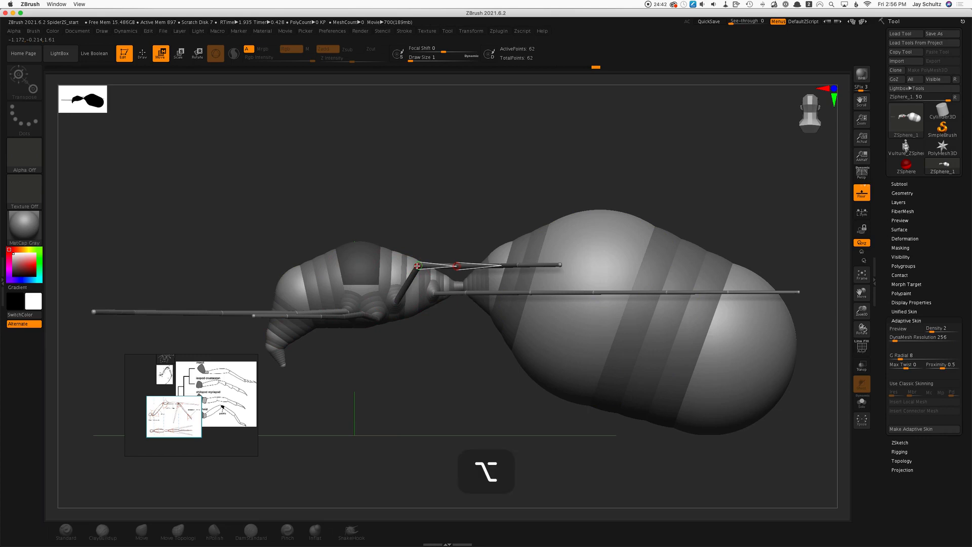
pyautogui.moveTo(417, 265); pyautogui.dragTo(419, 277)
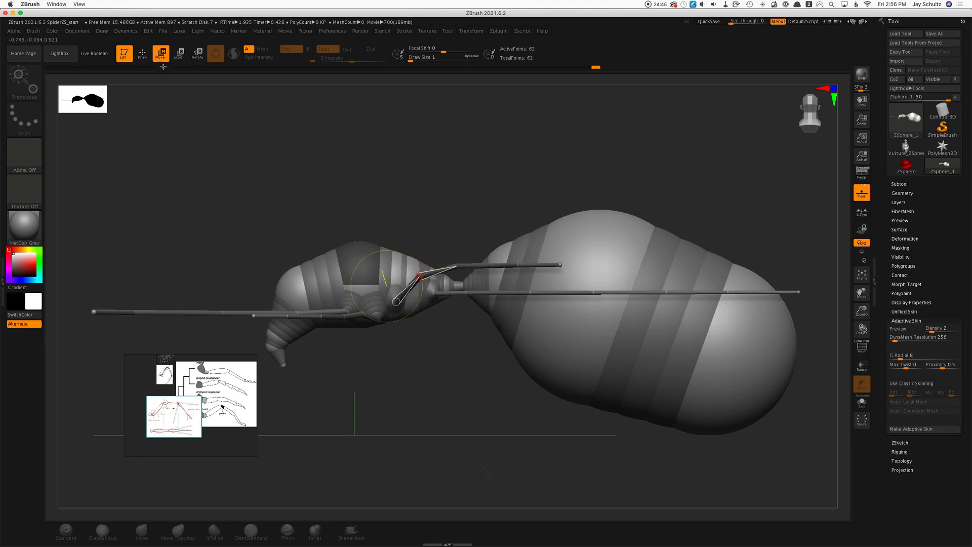
# In Rotate mode, swing the leg chains downward from the body so they reach toward the ground
pyautogui.click(198, 55)
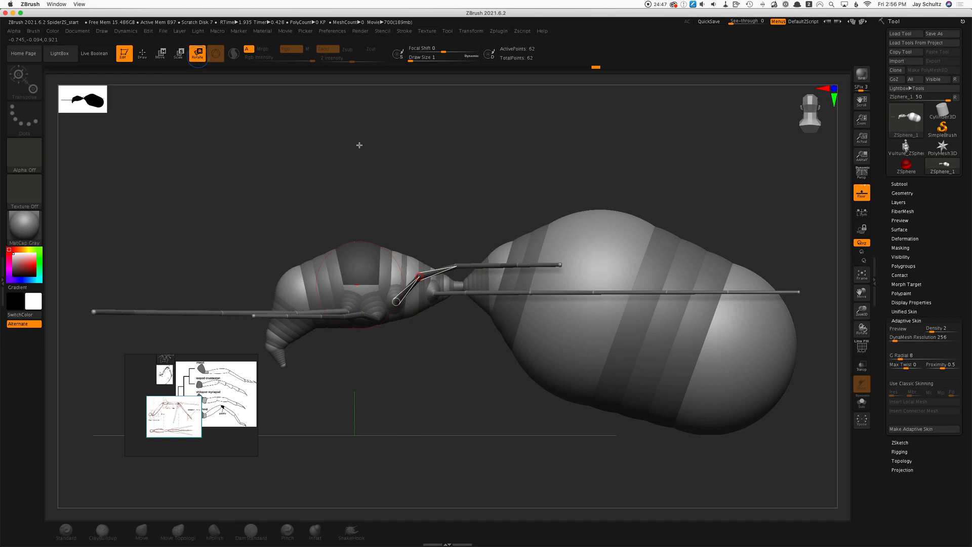
pyautogui.keyDown('alt'); pyautogui.click(396, 308); pyautogui.keyUp('alt')
pyautogui.moveTo(471, 369); pyautogui.dragTo(466, 397)
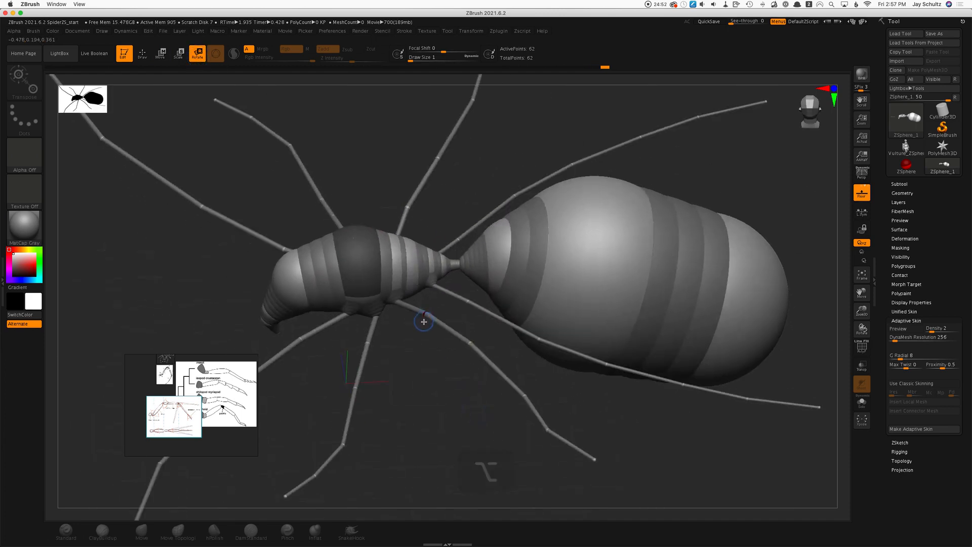
pyautogui.press('ctrl')
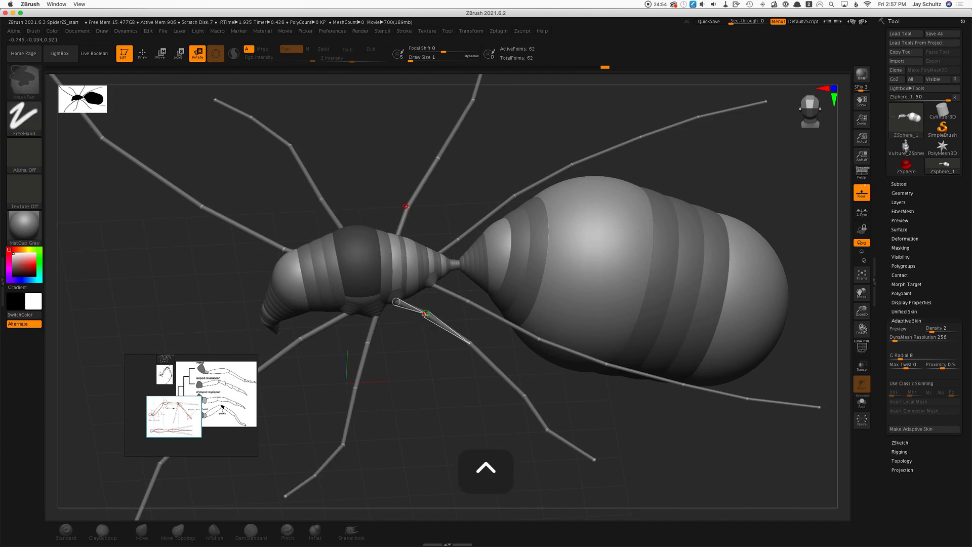
pyautogui.moveTo(425, 315)
pyautogui.keyDown('ctrl'); pyautogui.mouseDown()
pyautogui.moveTo(419, 352)
pyautogui.moveTo(473, 319)
pyautogui.moveTo(470, 274)
pyautogui.moveTo(438, 311)
pyautogui.mouseUp(); pyautogui.keyUp('ctrl')
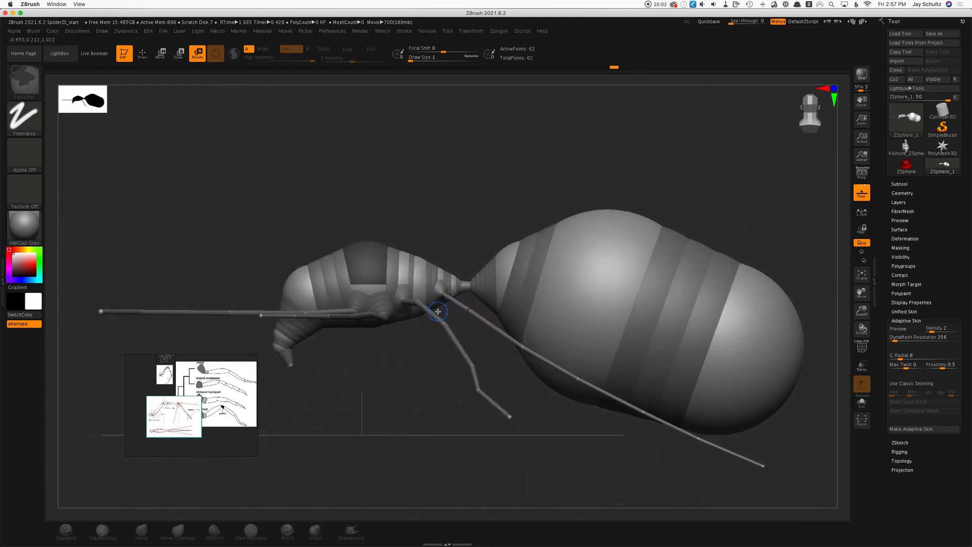
pyautogui.keyDown('ctrl'); pyautogui.moveTo(361, 310); pyautogui.dragTo(391, 339); pyautogui.keyUp('ctrl')
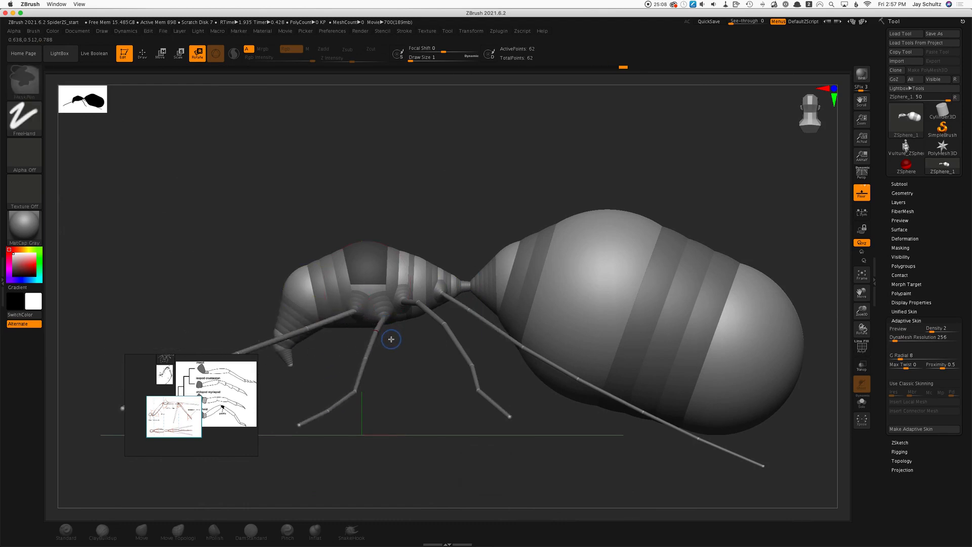
# In Move mode, raise the first joint of the third leg pair and the upper and middle joints of the rearmost pair
pyautogui.click(160, 59)
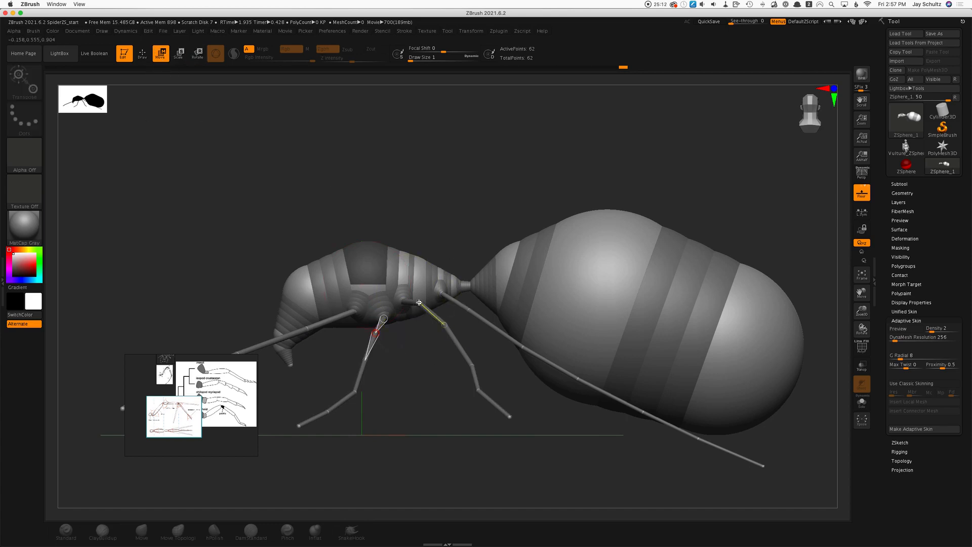
pyautogui.moveTo(419, 302); pyautogui.dragTo(415, 283)
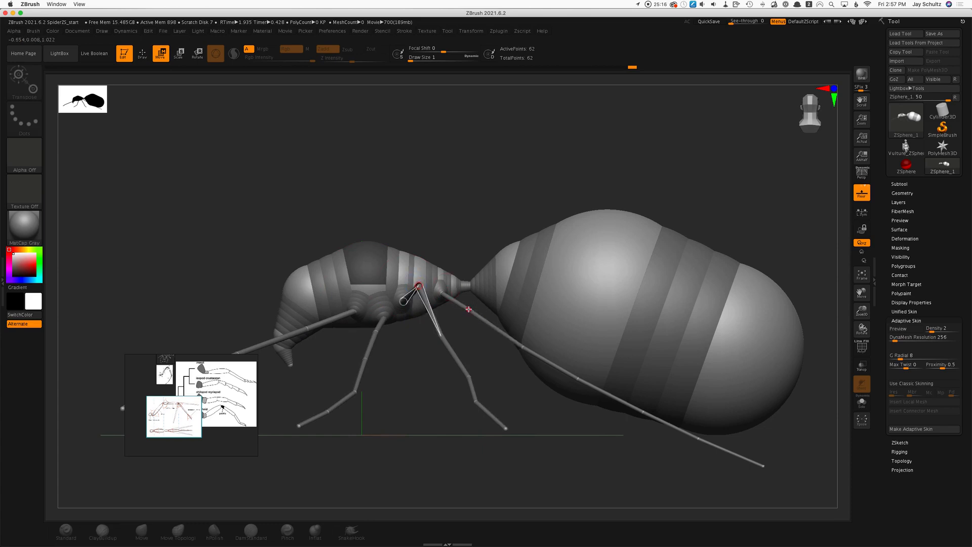
pyautogui.moveTo(470, 309); pyautogui.dragTo(477, 283)
pyautogui.moveTo(523, 345); pyautogui.dragTo(549, 298)
pyautogui.moveTo(644, 411); pyautogui.dragTo(656, 380)
pyautogui.moveTo(578, 379); pyautogui.dragTo(604, 318)
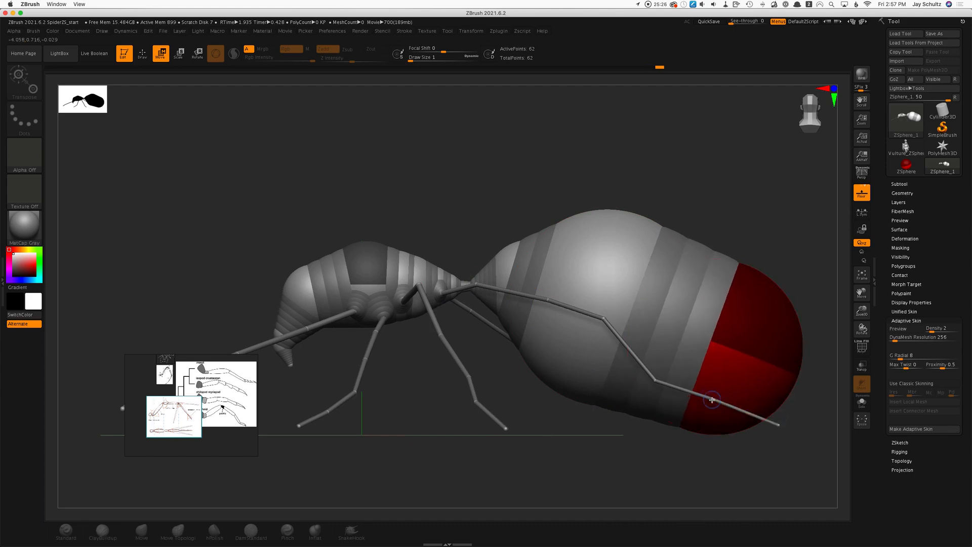
# Shape the lower part of the rearmost leg pair by adjusting its lower joints and pulling the tips steeply downward
pyautogui.moveTo(712, 400); pyautogui.dragTo(709, 409)
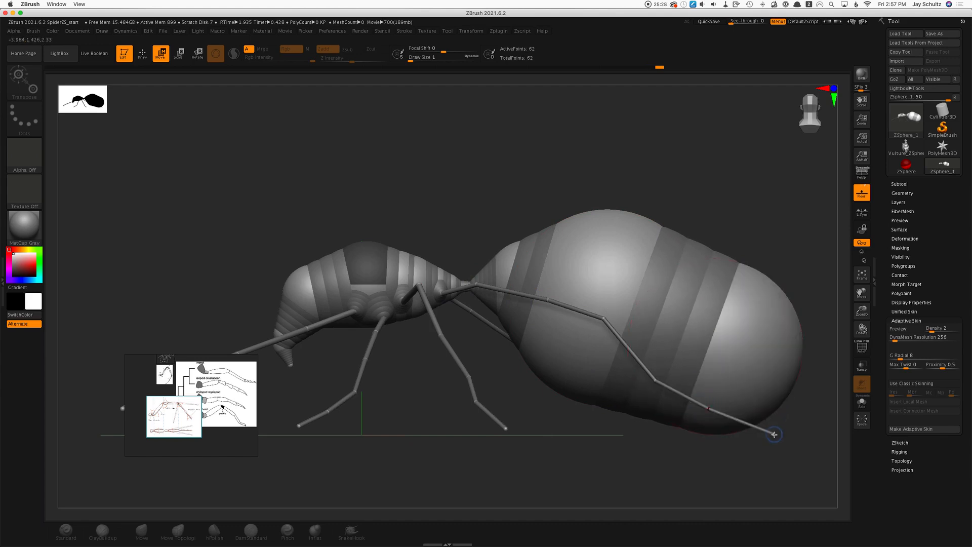
pyautogui.moveTo(775, 436); pyautogui.dragTo(715, 443)
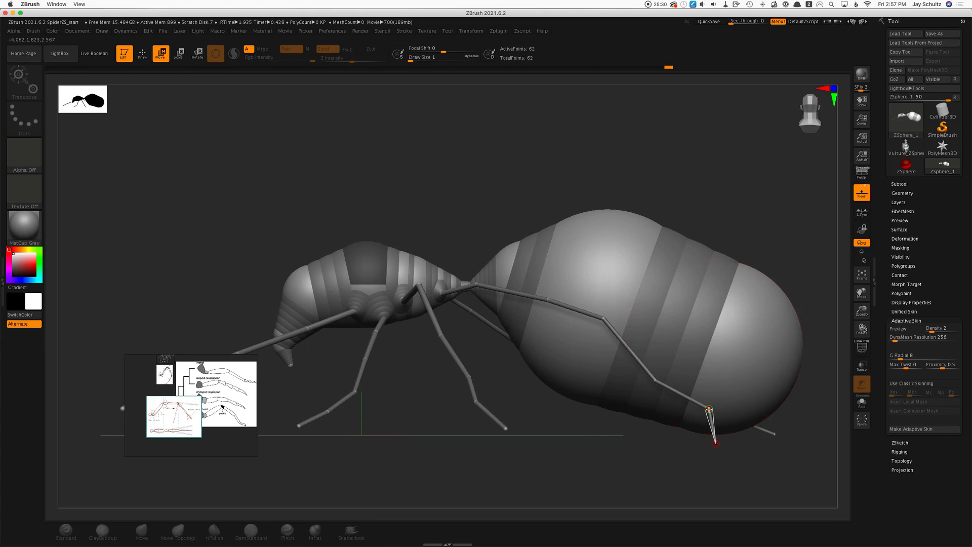
pyautogui.moveTo(708, 409); pyautogui.dragTo(709, 400)
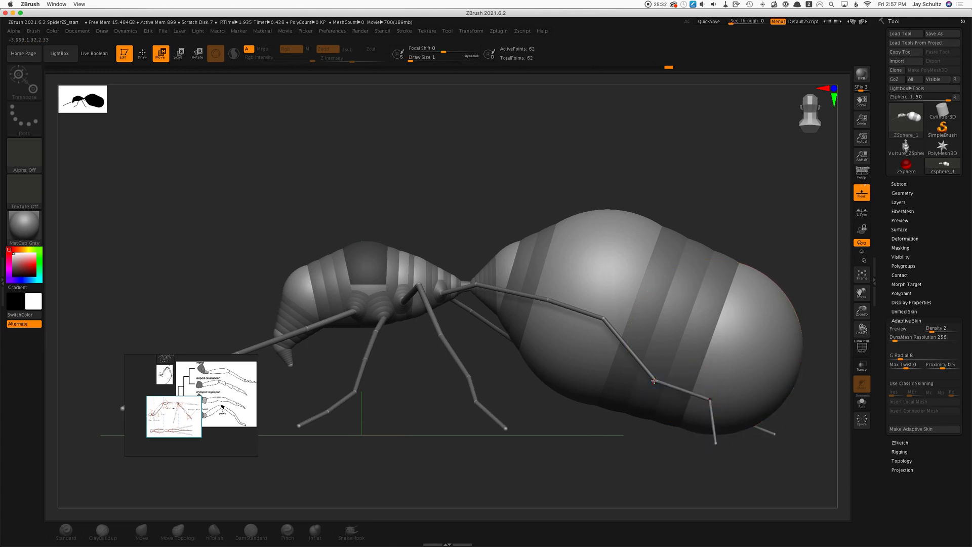
pyautogui.moveTo(654, 380); pyautogui.dragTo(814, 430)
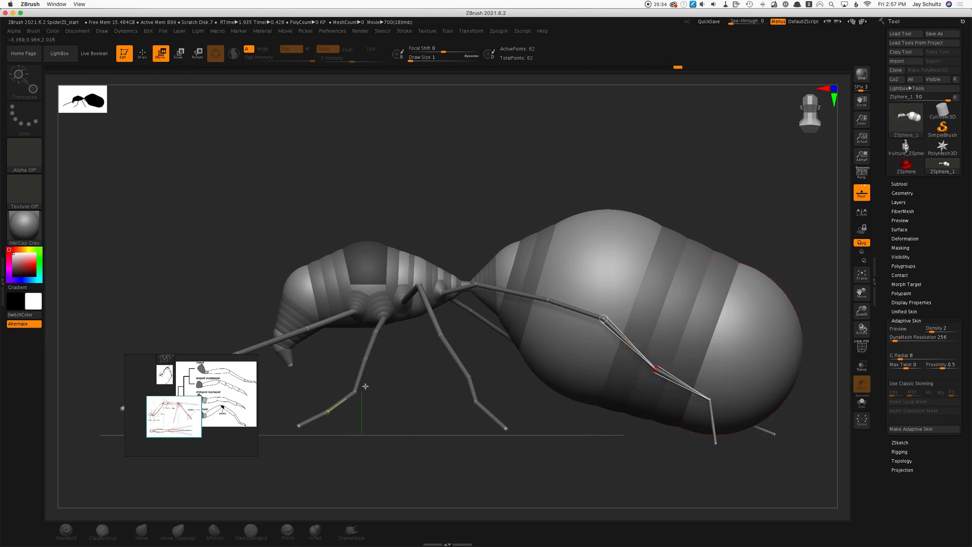
# Adjust the lower joints of the second leg pair and bend the front pair's joints, moving the reference board out of the way
pyautogui.moveTo(354, 393); pyautogui.dragTo(360, 396)
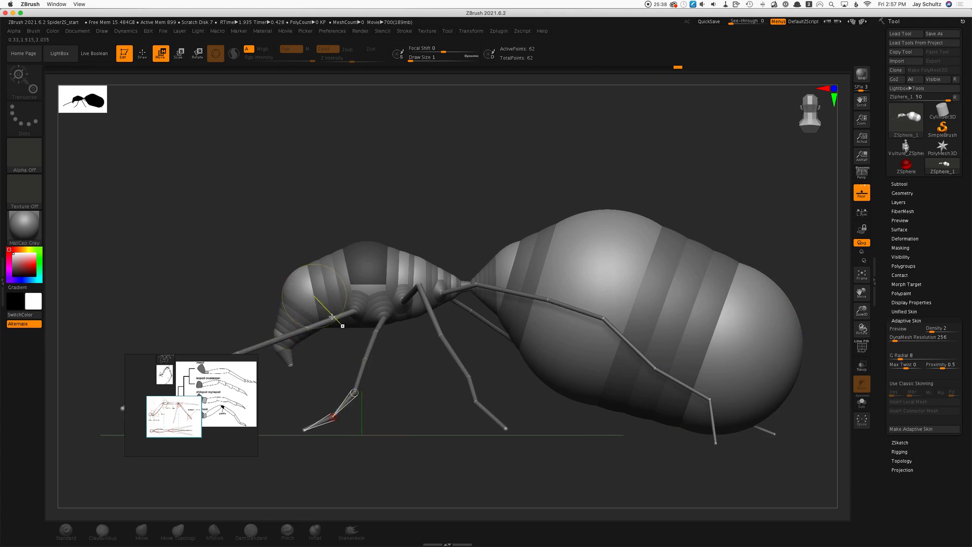
pyautogui.moveTo(306, 329); pyautogui.dragTo(314, 342)
pyautogui.moveTo(239, 391); pyautogui.dragTo(150, 463, button='right')
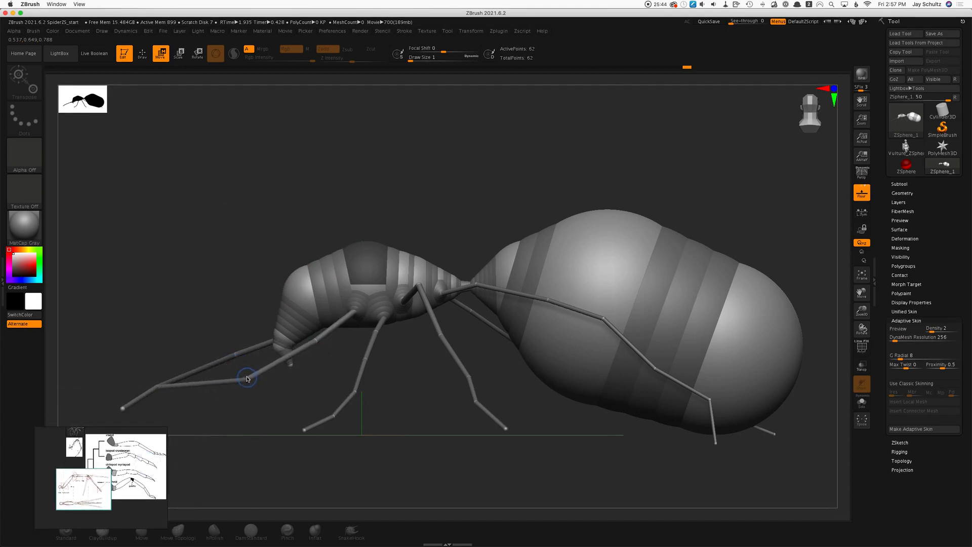
pyautogui.moveTo(156, 389); pyautogui.dragTo(165, 409)
# From the front view, raise an upper leg joint, lower an outer joint and bend its tip down to ground level
pyautogui.moveTo(405, 410); pyautogui.dragTo(766, 434)
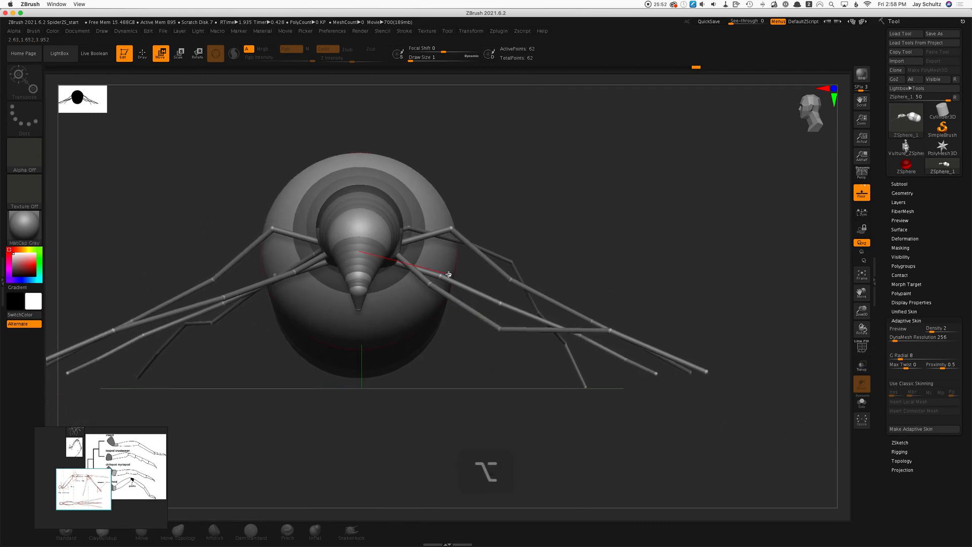
pyautogui.moveTo(441, 278); pyautogui.dragTo(444, 262)
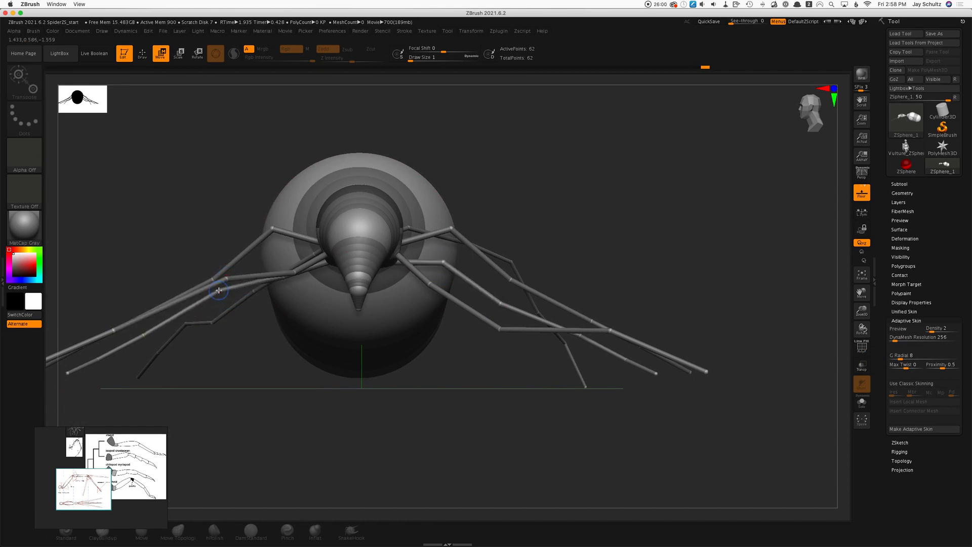
pyautogui.moveTo(142, 336); pyautogui.dragTo(122, 354)
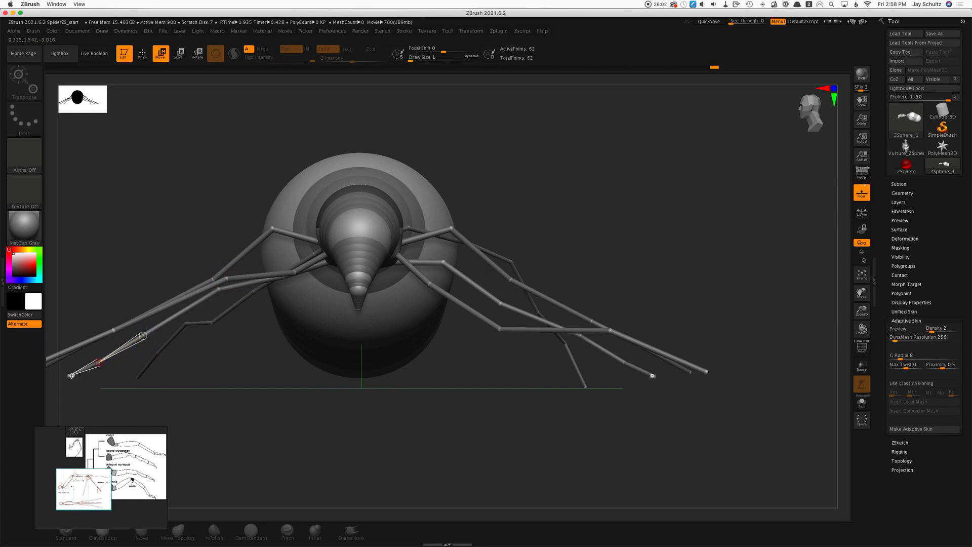
pyautogui.moveTo(71, 375); pyautogui.dragTo(92, 388)
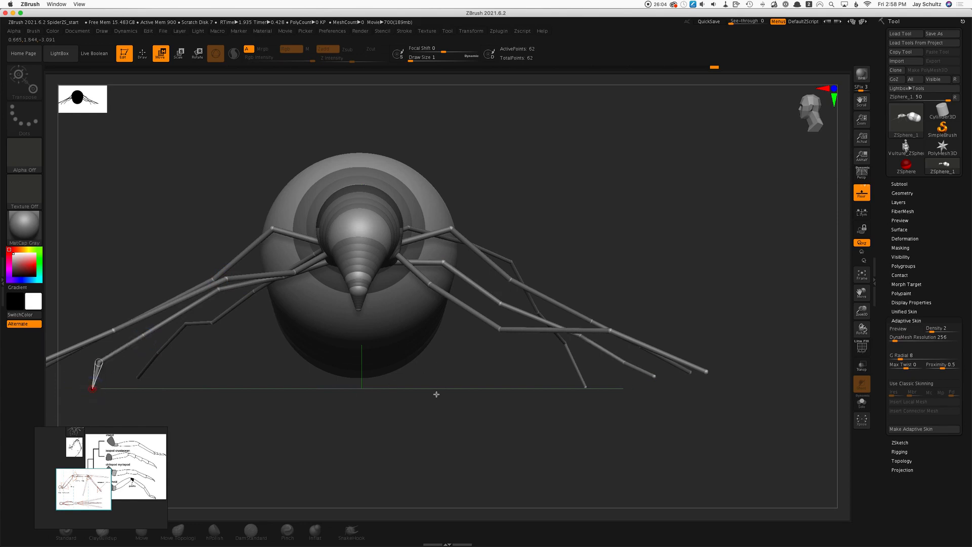
# Preview the spider's adaptive skin, inspect the bent legs from several angles, and return to the ZSphere view
pyautogui.moveTo(436, 394); pyautogui.dragTo(419, 400)
pyautogui.press('a')
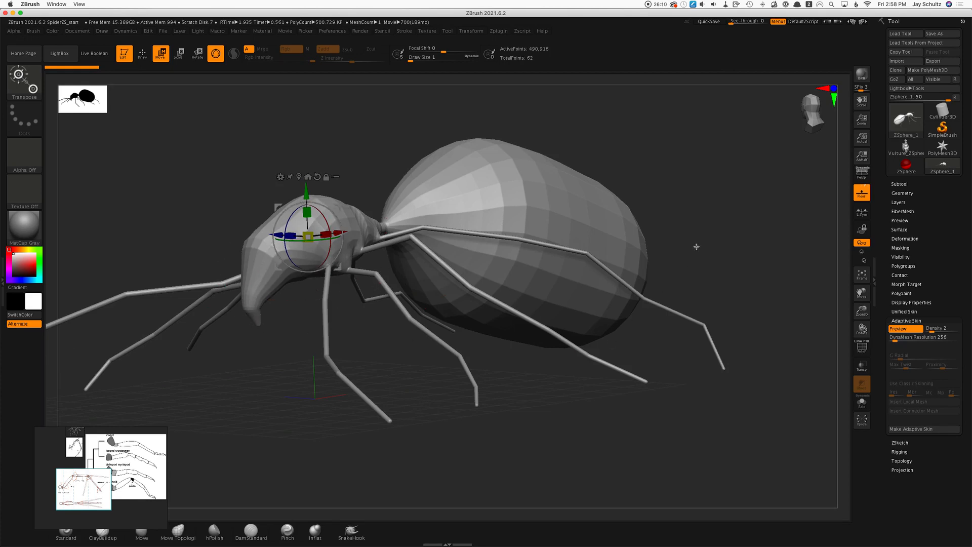
pyautogui.moveTo(257, 406); pyautogui.dragTo(286, 415)
pyautogui.keyDown('alt'); pyautogui.moveTo(363, 396); pyautogui.dragTo(394, 432); pyautogui.keyUp('alt')
pyautogui.press('a')
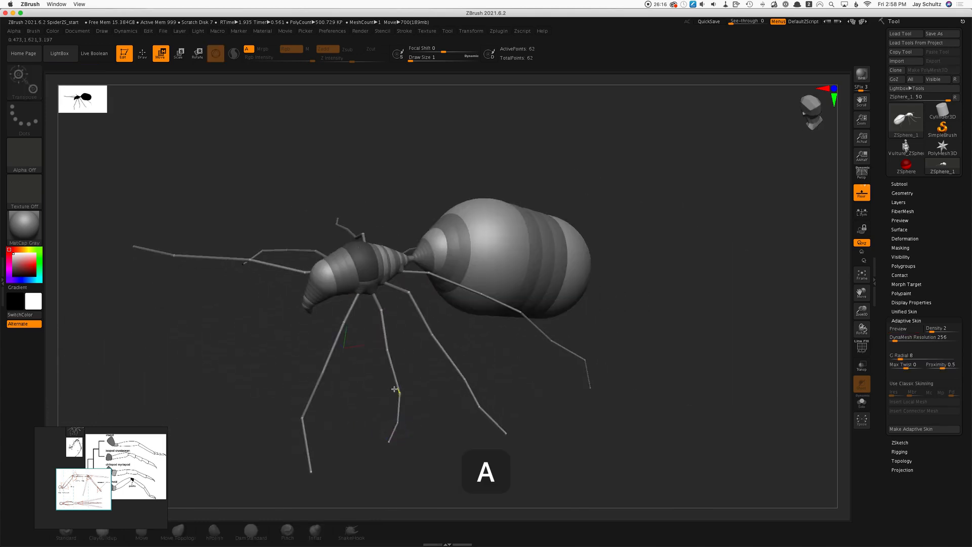
# In Draw mode, add a small child ZSphere to the upper front of the head and check it from the front
pyautogui.keyDown('alt'); pyautogui.moveTo(433, 386); pyautogui.dragTo(562, 424); pyautogui.keyUp('alt')
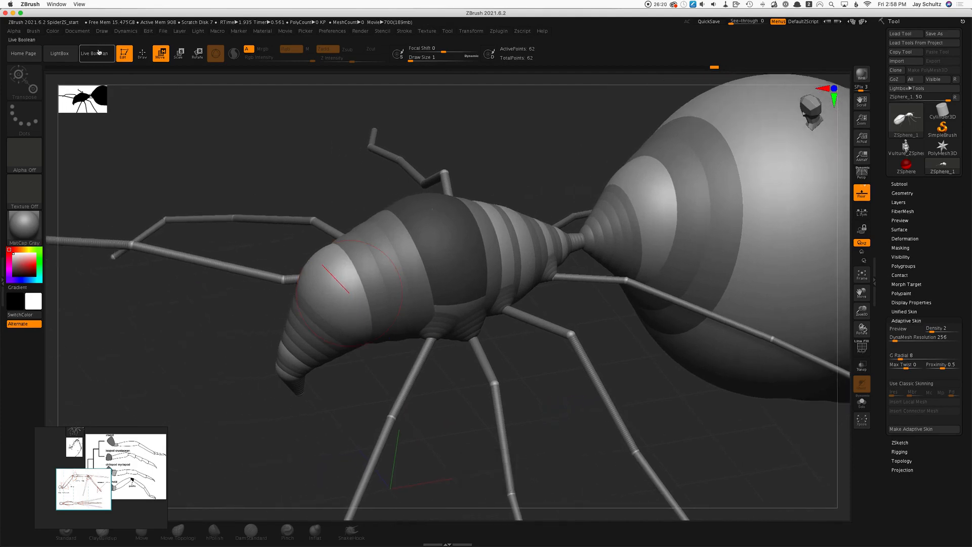
pyautogui.click(145, 57)
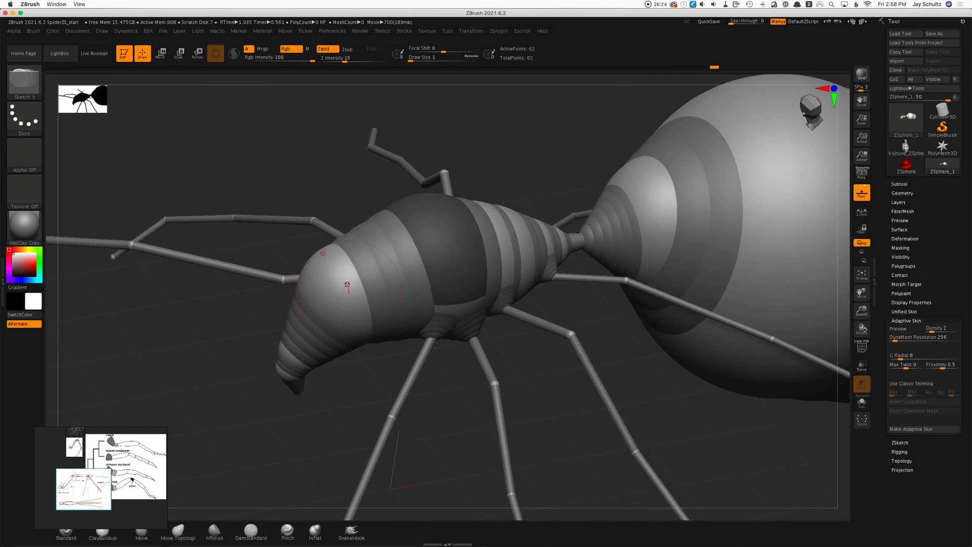
pyautogui.moveTo(348, 288); pyautogui.dragTo(345, 286)
pyautogui.moveTo(366, 375); pyautogui.dragTo(390, 386)
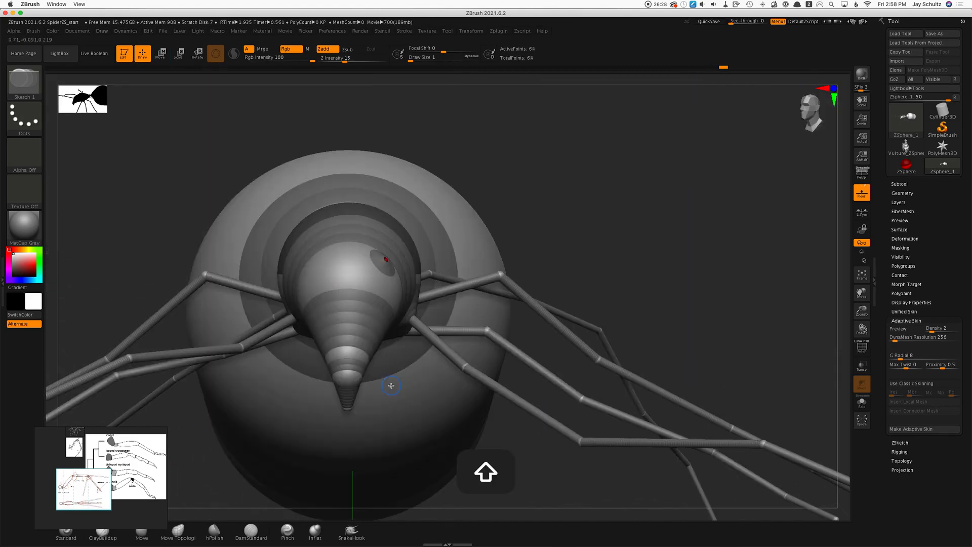
# Undo the last ZSphere added to the head and turn on X-axis symmetry
pyautogui.press('super+z')
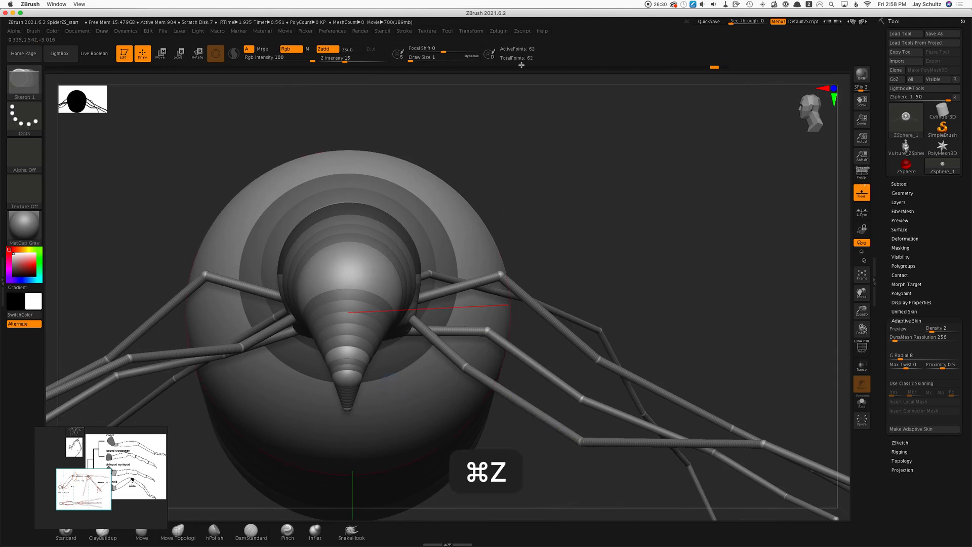
pyautogui.click(470, 31)
pyautogui.click(478, 258)
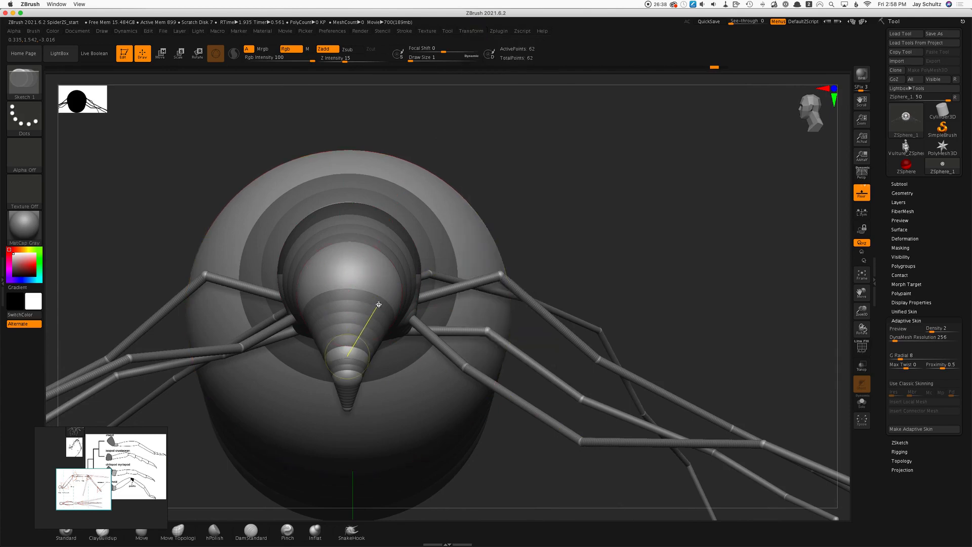
pyautogui.click(481, 32)
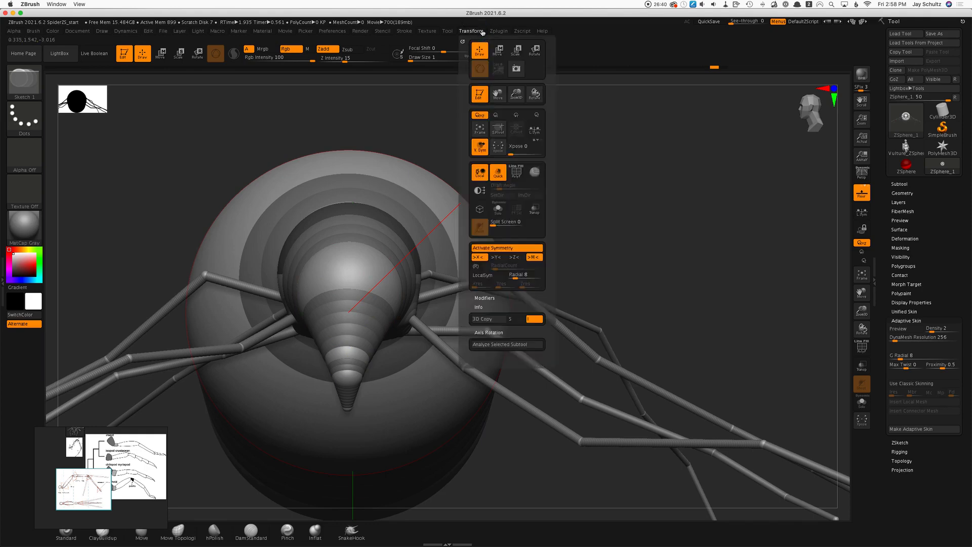
pyautogui.click(505, 31)
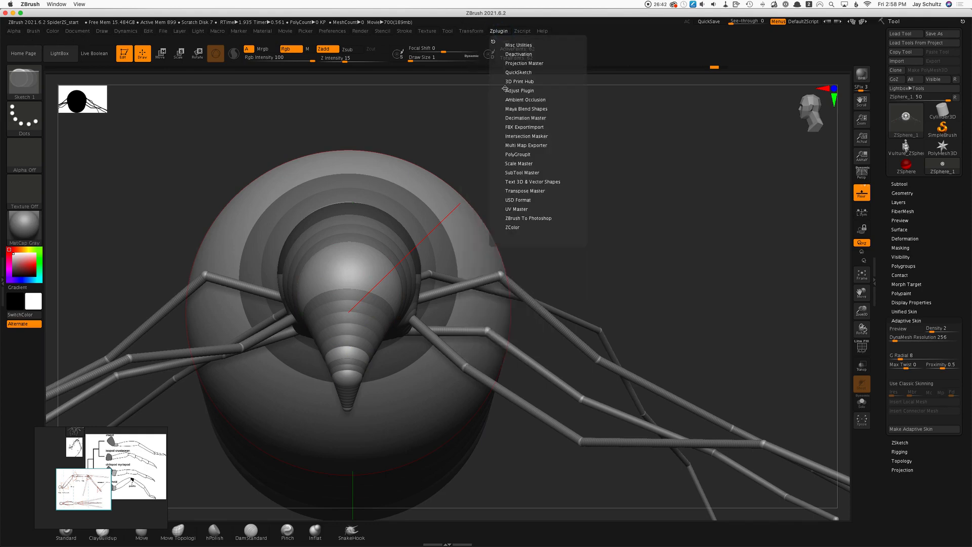
pyautogui.click(473, 33)
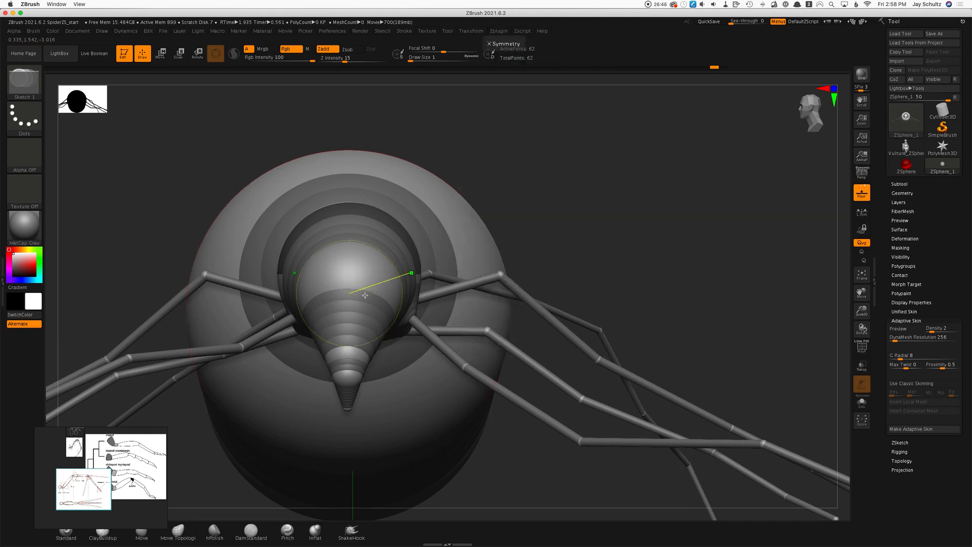
# Add a small ZSphere on each side of the upper front of the head and push both inward as eye sockets
pyautogui.click(317, 267)
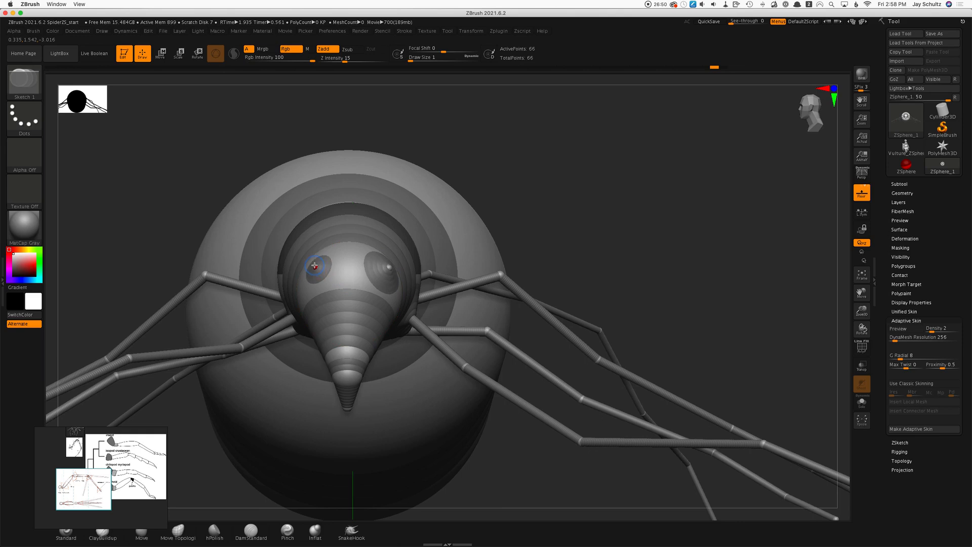
pyautogui.moveTo(314, 265); pyautogui.dragTo(350, 292)
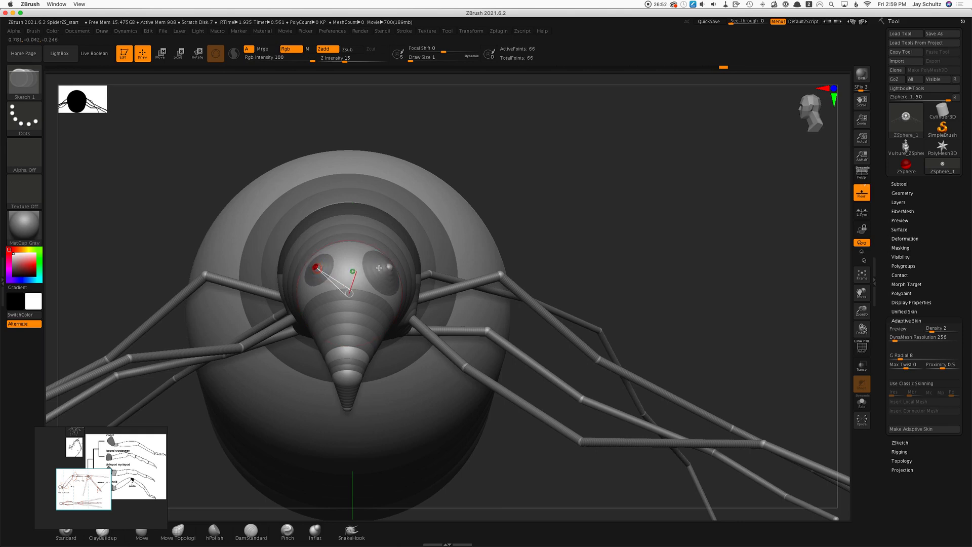
pyautogui.press('w')
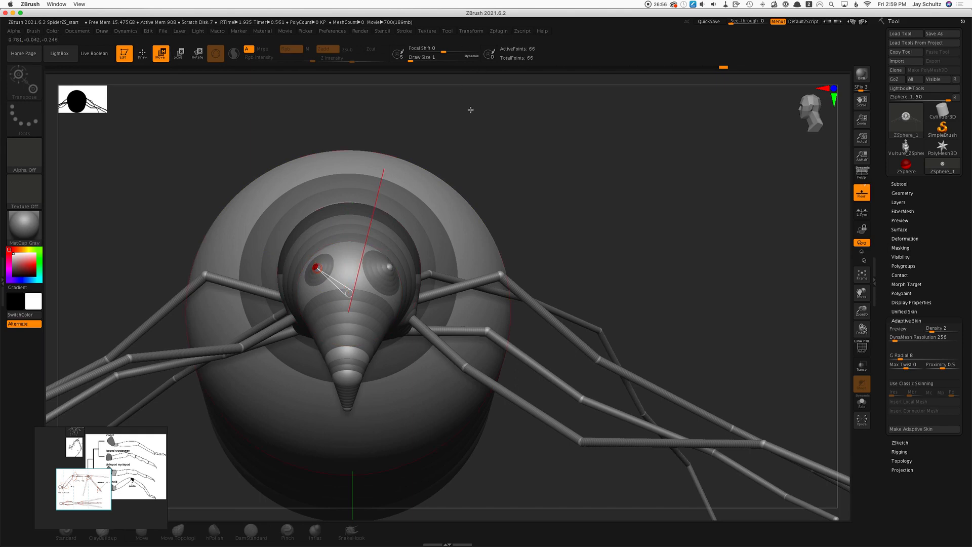
pyautogui.press('z')
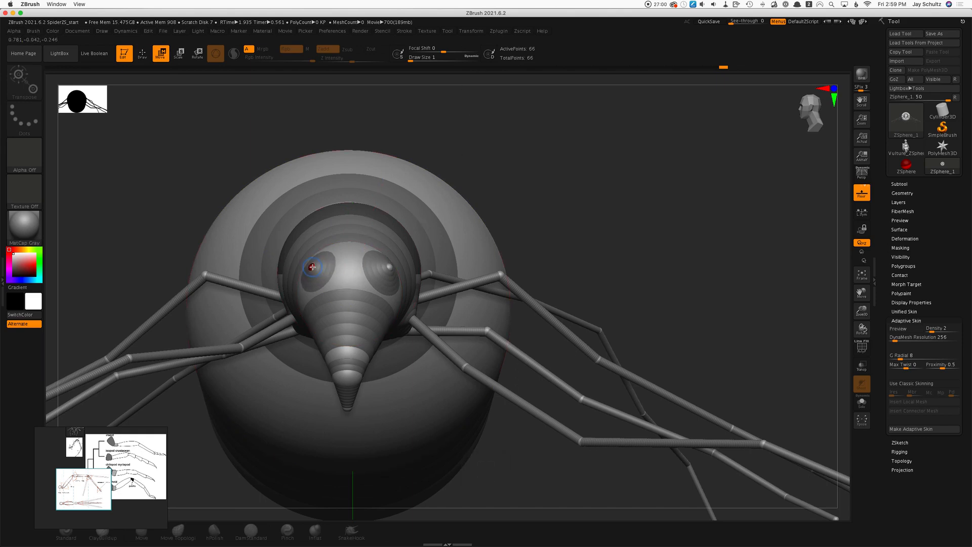
pyautogui.moveTo(601, 177); pyautogui.dragTo(629, 200)
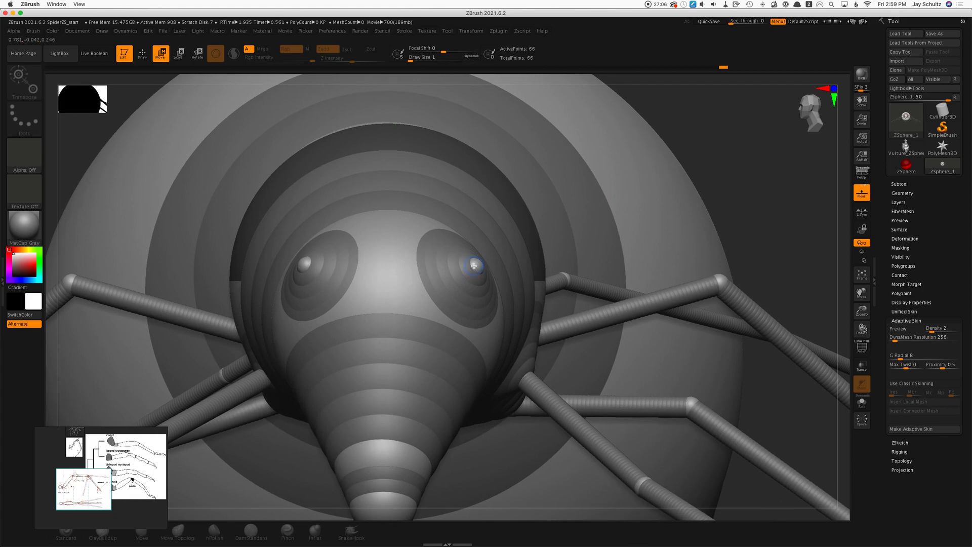
pyautogui.moveTo(474, 265); pyautogui.dragTo(454, 283)
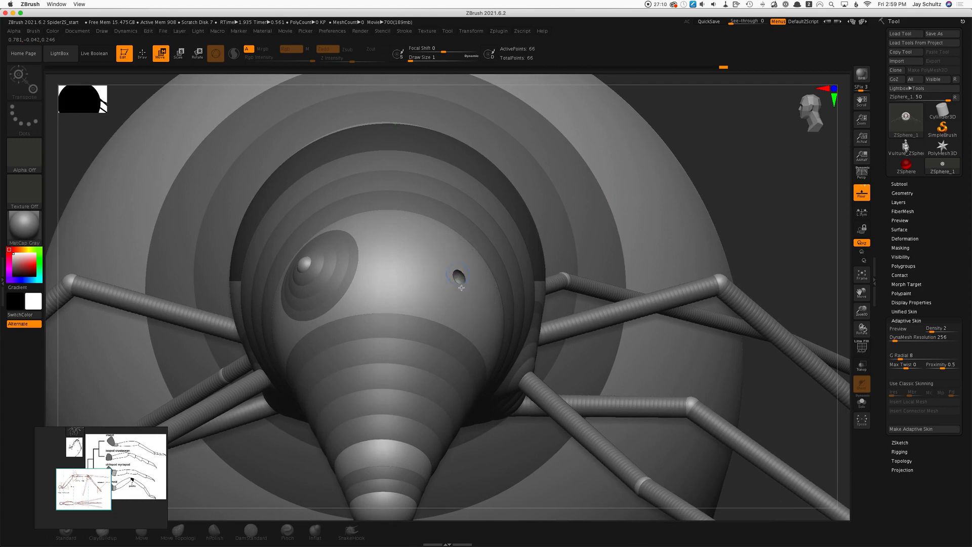
pyautogui.moveTo(305, 264); pyautogui.dragTo(317, 277)
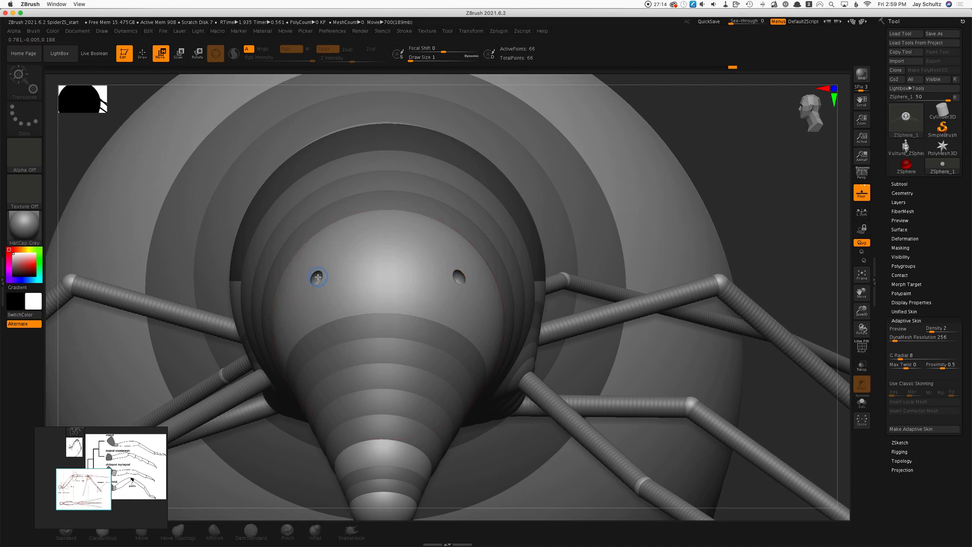
# Preview the adaptive skin around the eye sockets, return to the ZSphere view, and undo both inward moves
pyautogui.press('a')
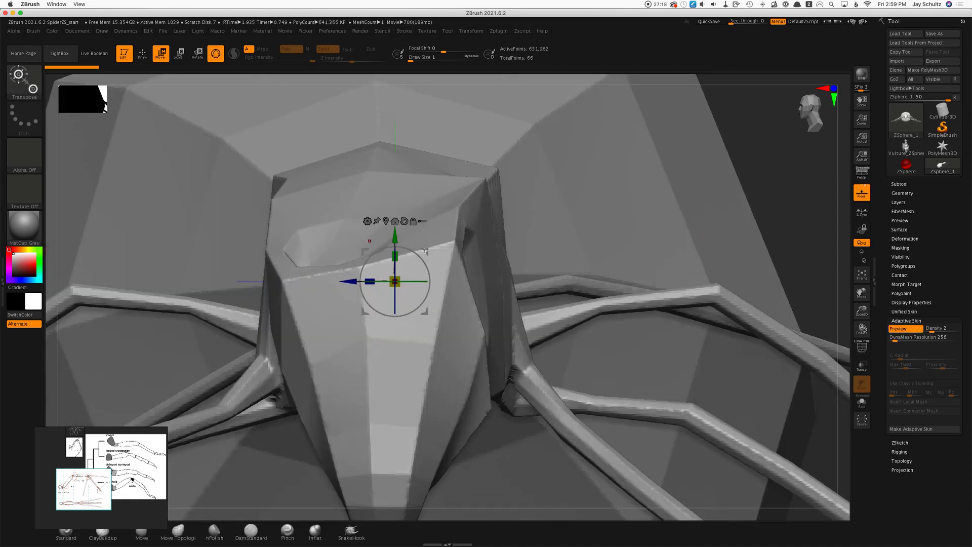
pyautogui.press('a')
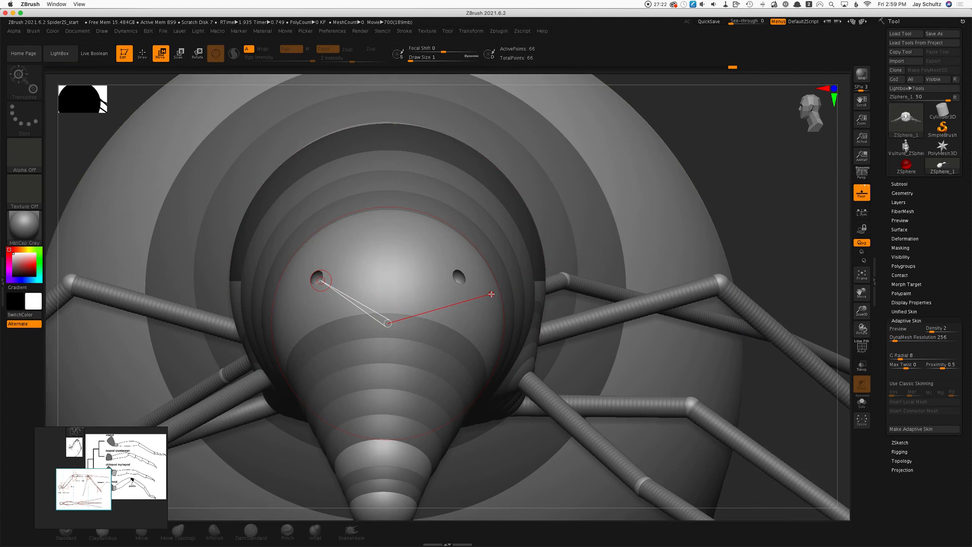
pyautogui.press('super+z')
pyautogui.press('super+z')
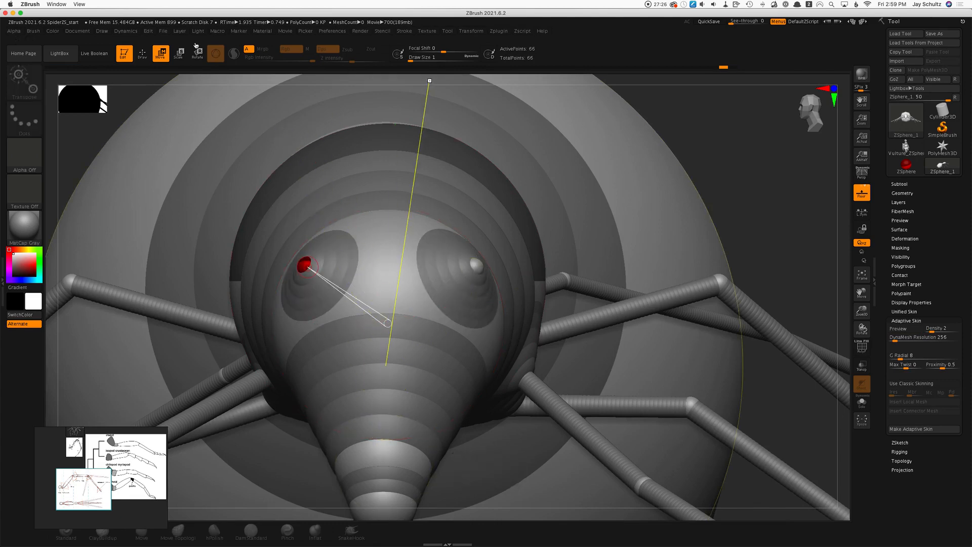
# Insert an intermediate ZSphere into each eye link and move both eye tips inward to recess them
pyautogui.click(142, 59)
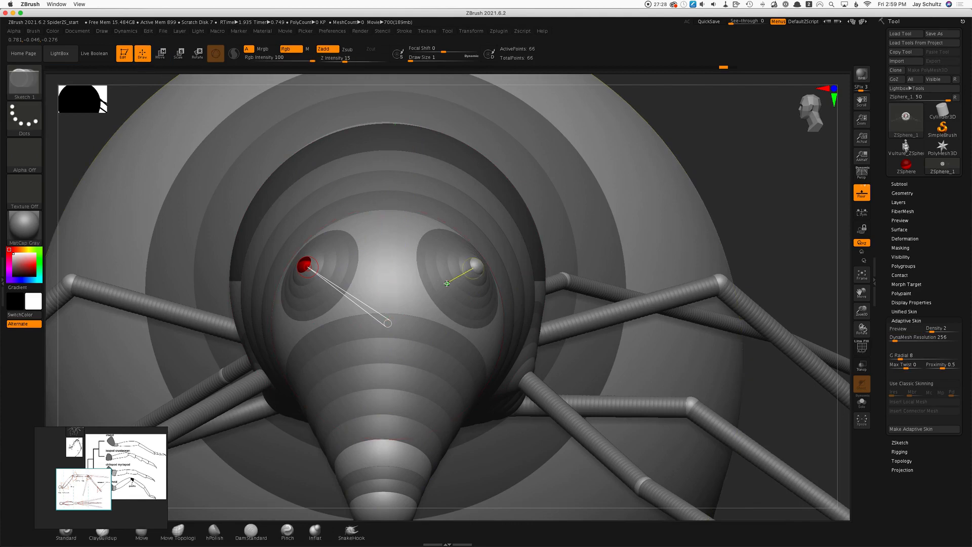
pyautogui.moveTo(446, 283); pyautogui.dragTo(400, 309)
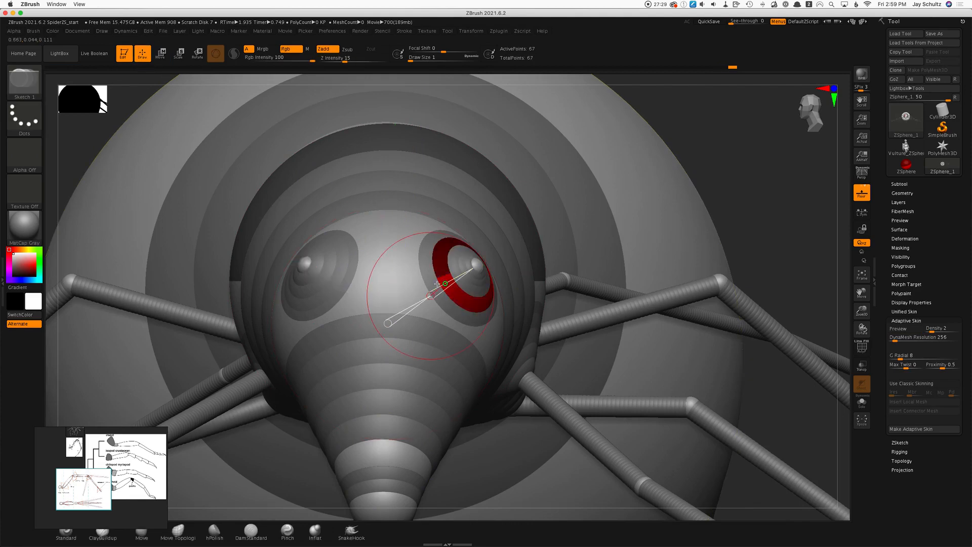
pyautogui.click(314, 293)
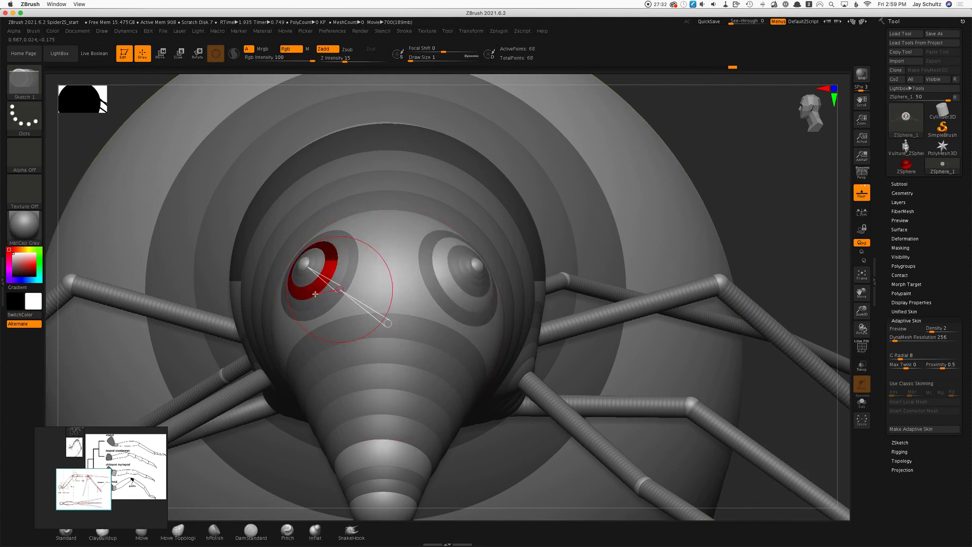
pyautogui.press('w')
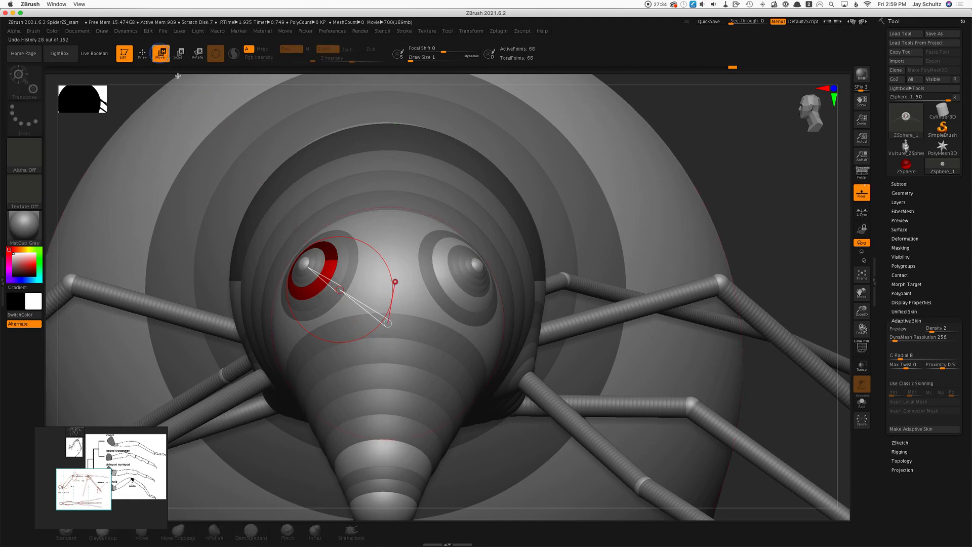
pyautogui.moveTo(303, 263); pyautogui.dragTo(307, 267)
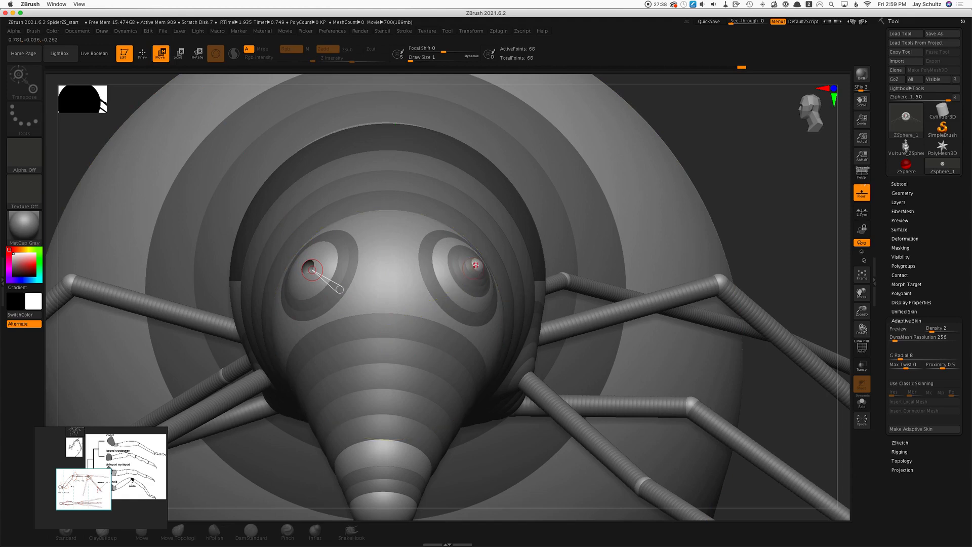
pyautogui.moveTo(476, 265); pyautogui.dragTo(469, 275)
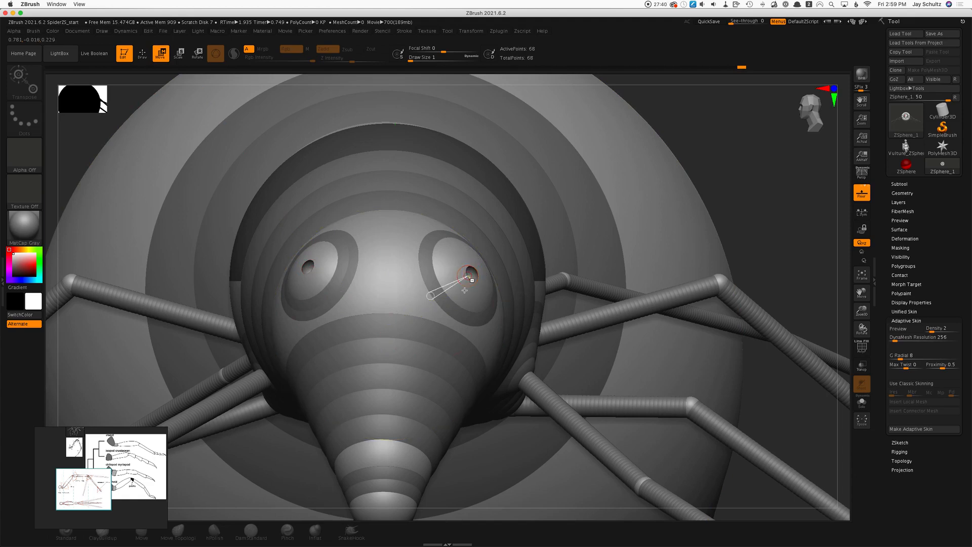
# Preview the adaptive skin of the recessed eyes and undo all the eye ZSpheres, leaving the plain head
pyautogui.press('a')
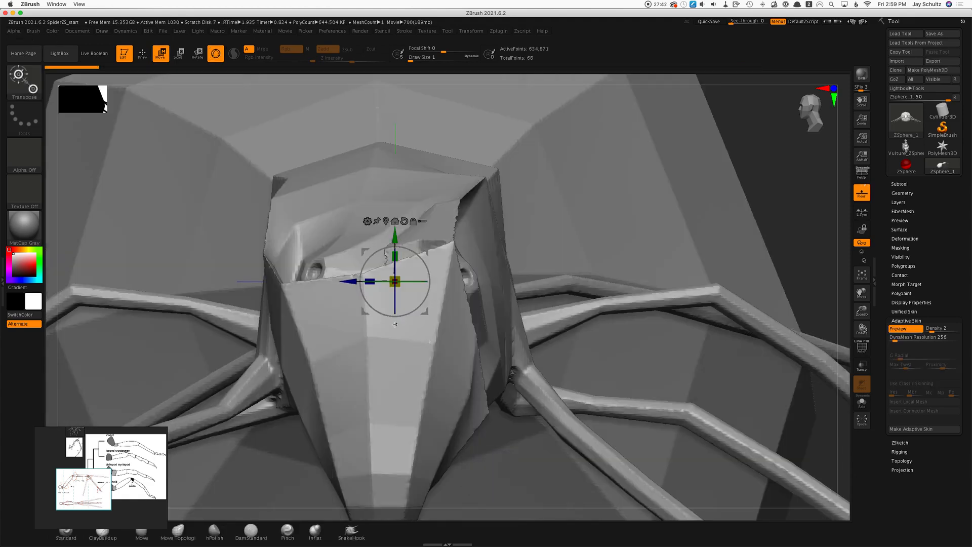
pyautogui.press('a')
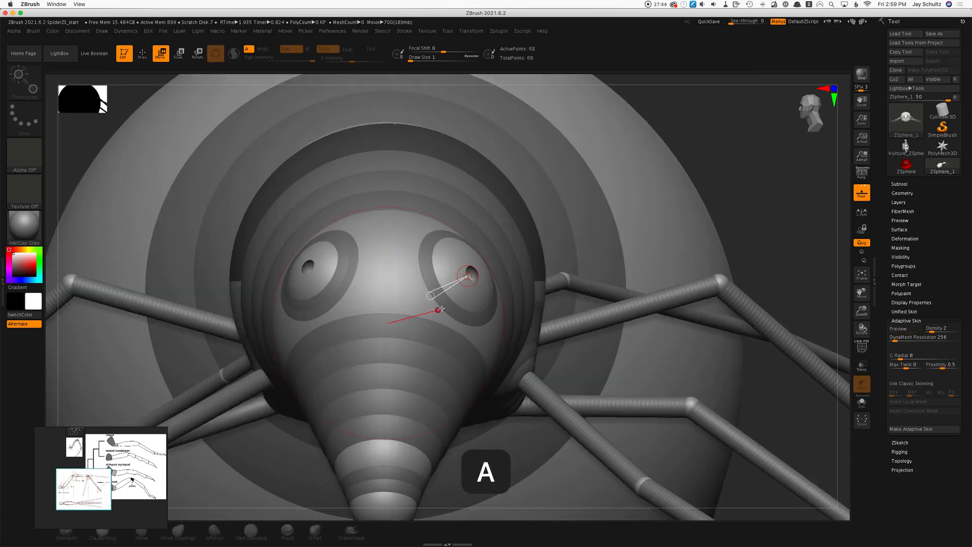
pyautogui.press('super+z')
pyautogui.press('super+z')
pyautogui.press('super+z')
pyautogui.press('super+z')
pyautogui.press('super+z')
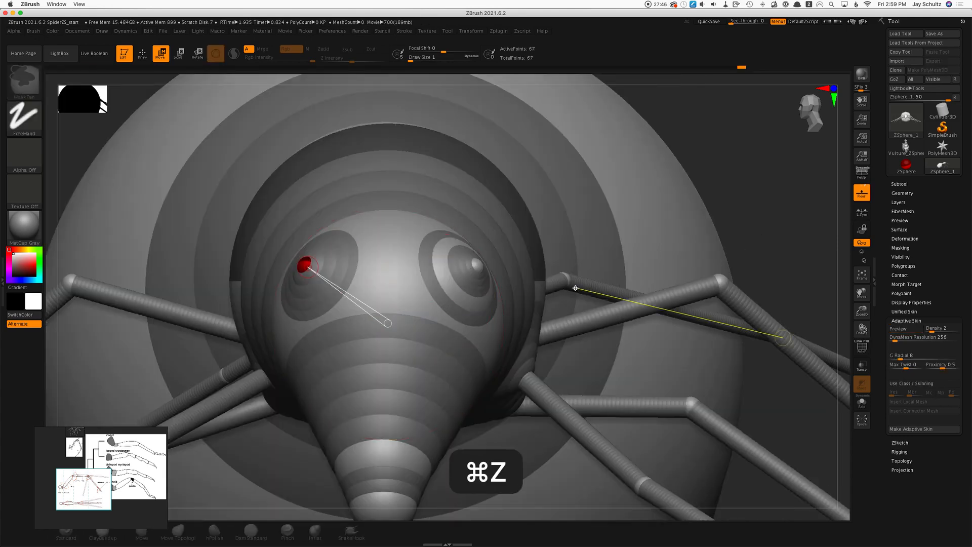
pyautogui.press('super+z')
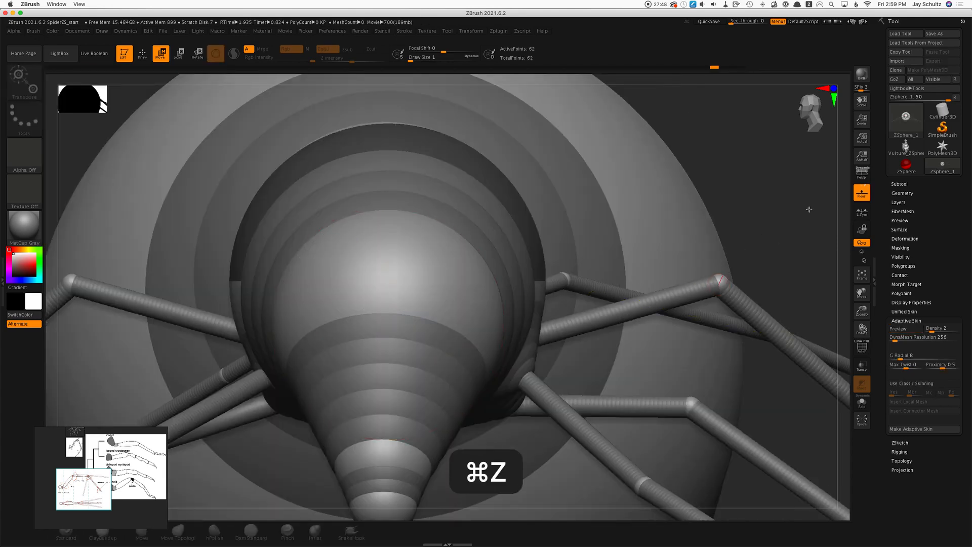
# Try the adaptive skin preview with Use Classic Skinning enabled and switch classic skinning back off
pyautogui.moveTo(757, 211); pyautogui.dragTo(729, 218)
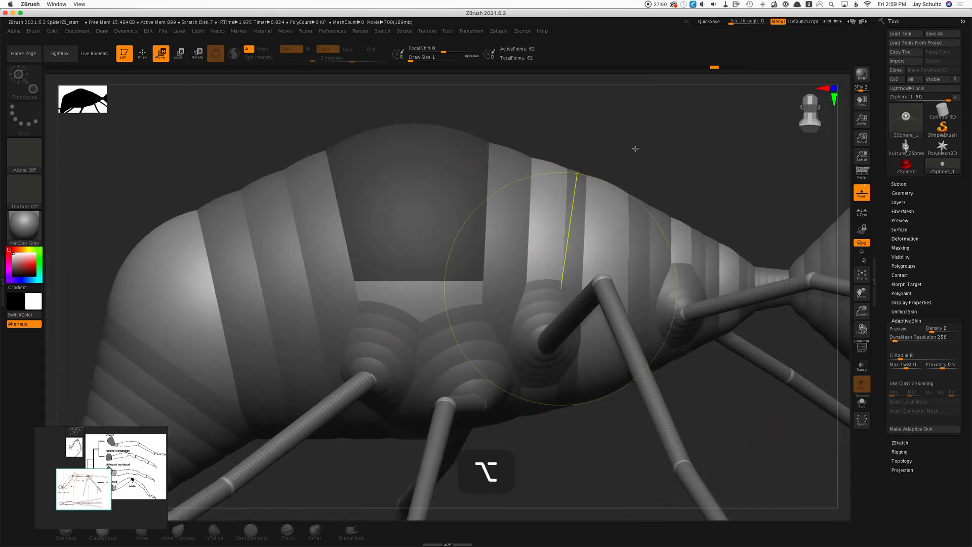
pyautogui.keyDown('alt'); pyautogui.moveTo(640, 150); pyautogui.dragTo(605, 157); pyautogui.keyUp('alt')
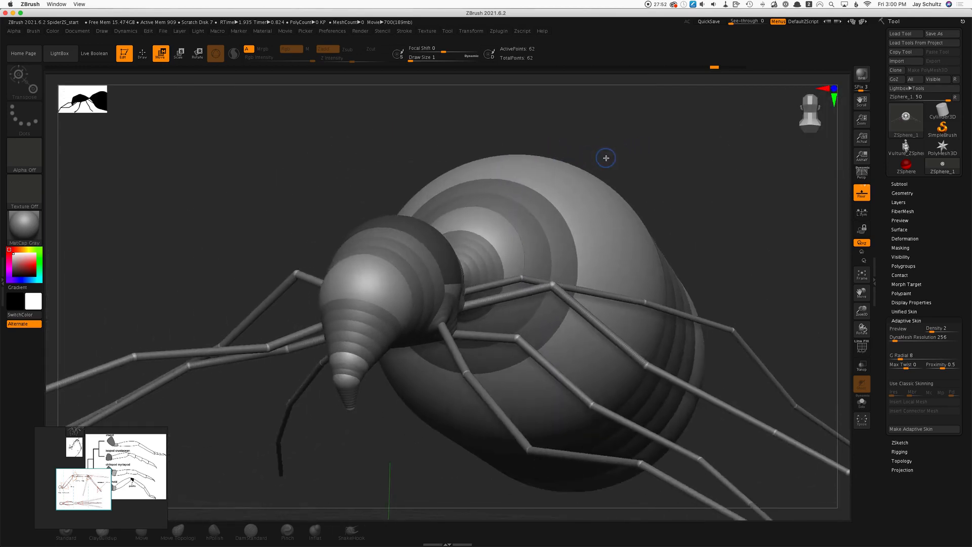
pyautogui.click(911, 383)
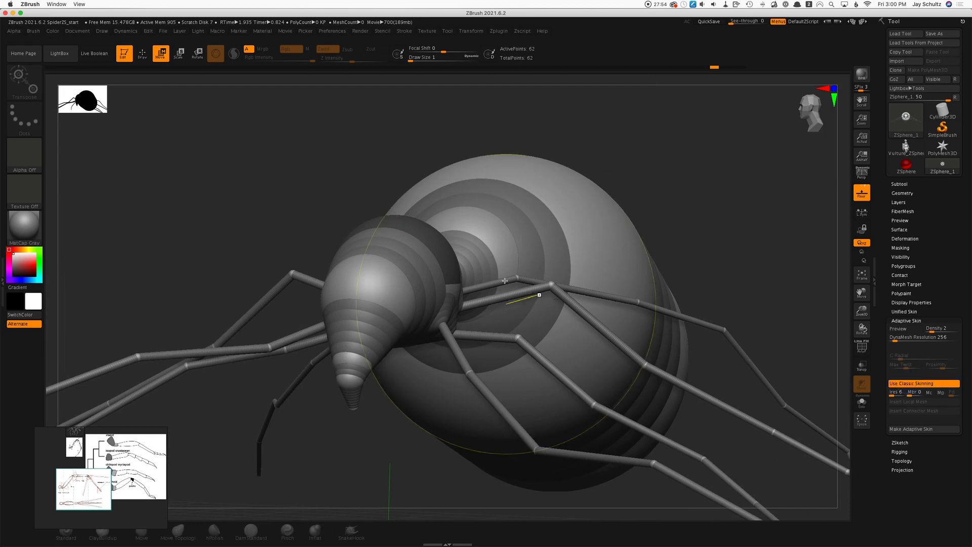
pyautogui.moveTo(353, 437); pyautogui.dragTo(423, 449)
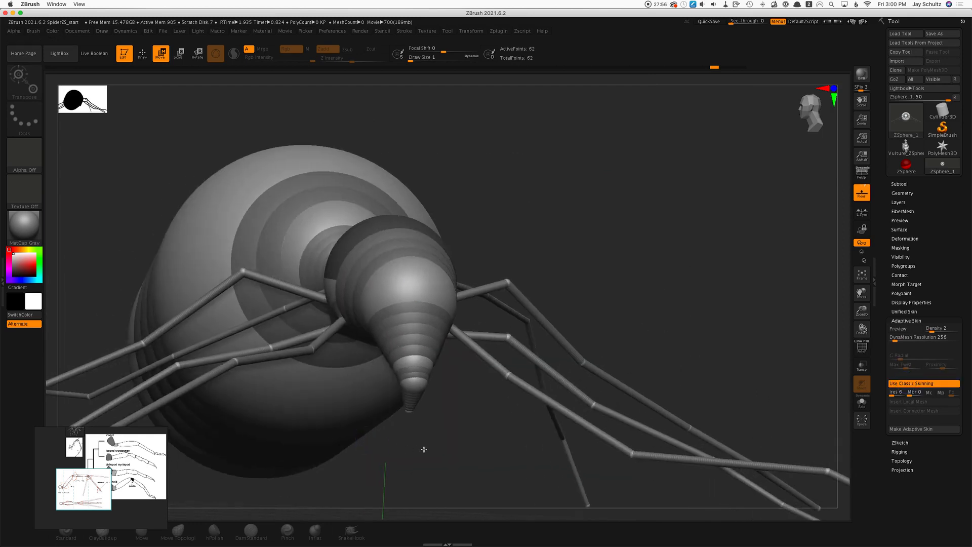
pyautogui.press('a')
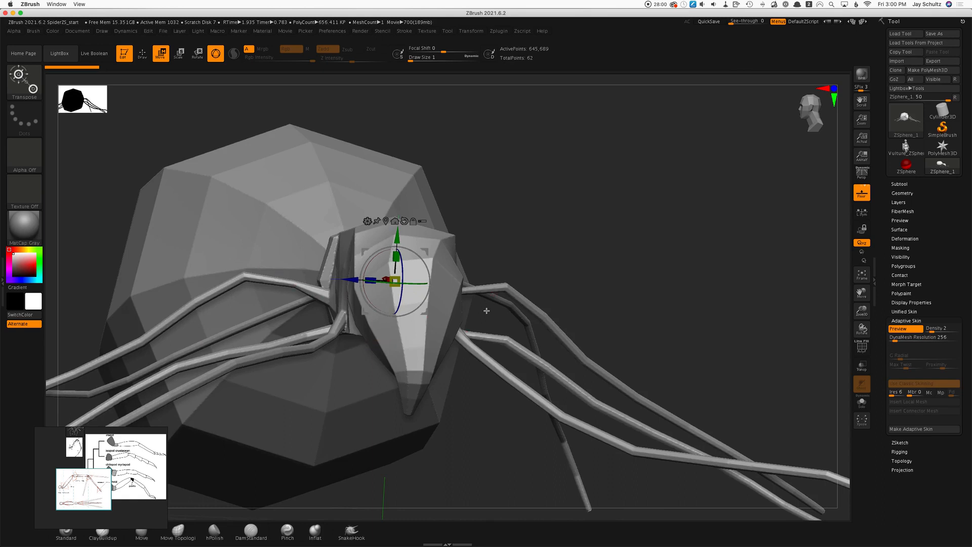
pyautogui.press('a')
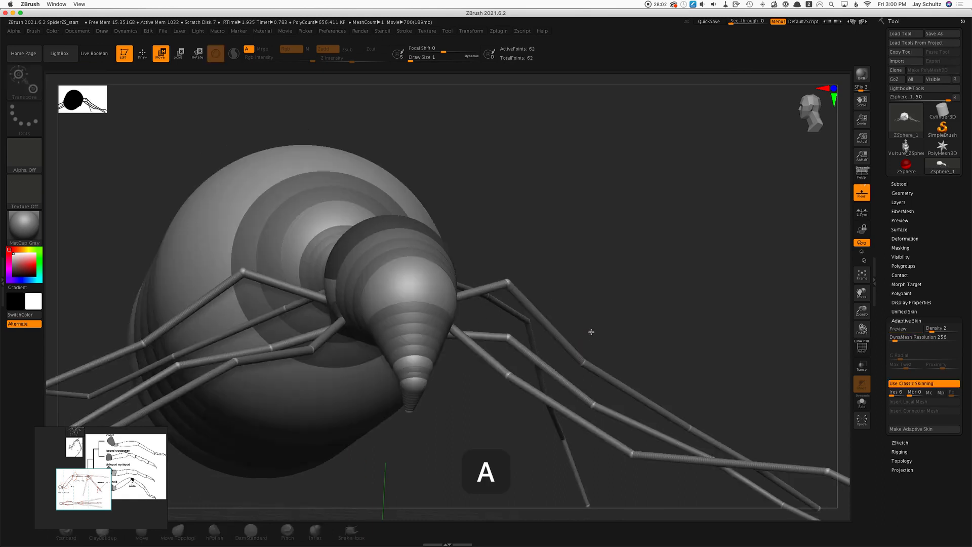
pyautogui.click(917, 383)
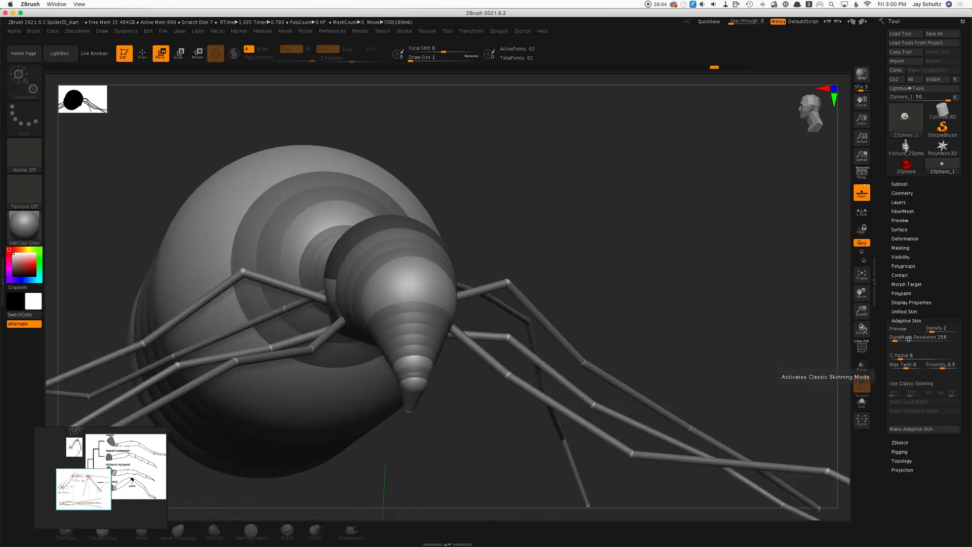
# Preview the adaptive skin without classic skinning, inspect the whole spider from an angle, and return to the ZSphere view
pyautogui.press('a')
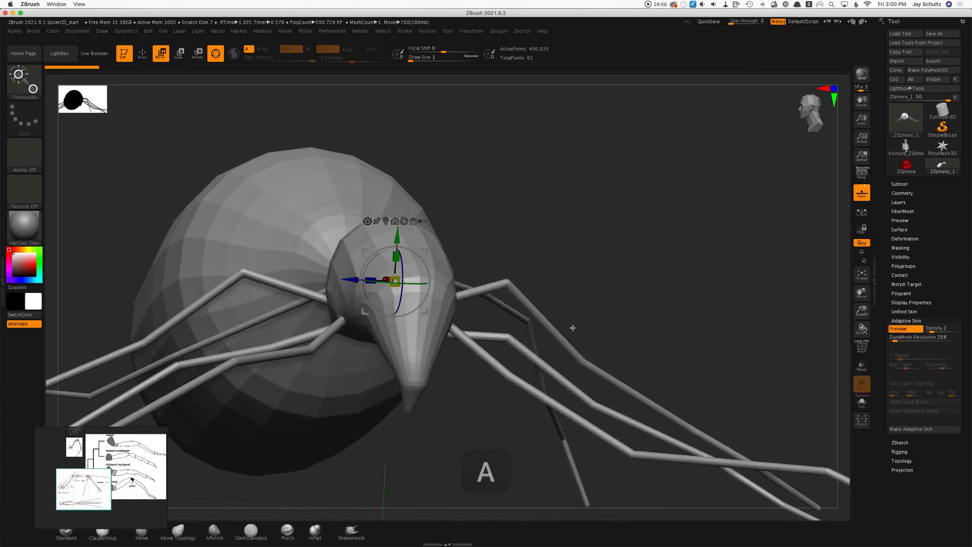
pyautogui.moveTo(664, 293); pyautogui.dragTo(383, 197)
pyautogui.moveTo(564, 245); pyautogui.dragTo(592, 282)
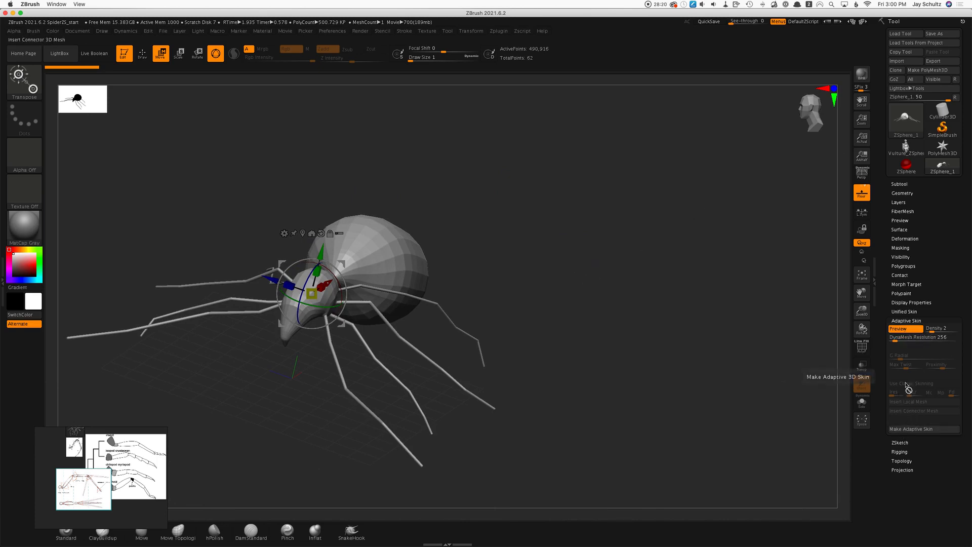
pyautogui.click(903, 330)
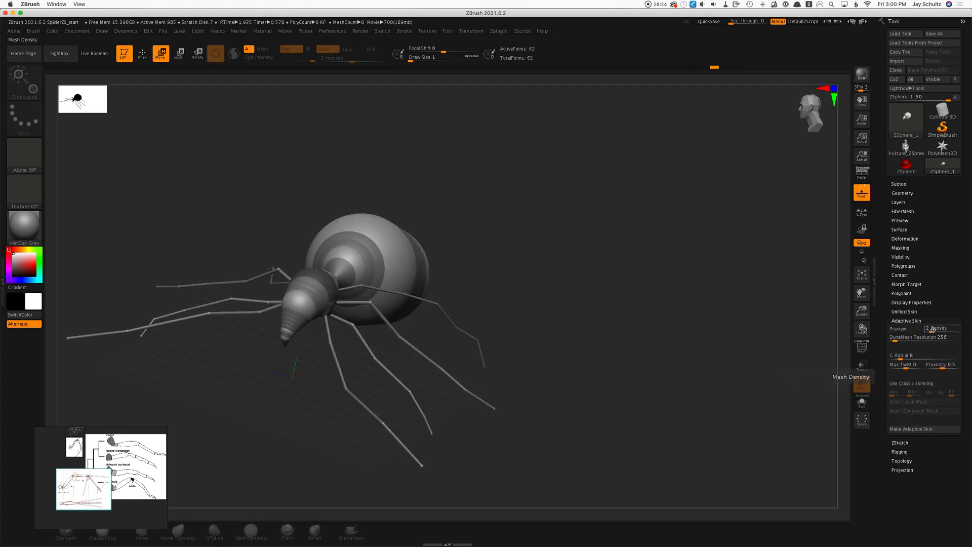
# Set the adaptive skin density to 3 and preview the spider's skin from the side
pyautogui.press('ctrl')
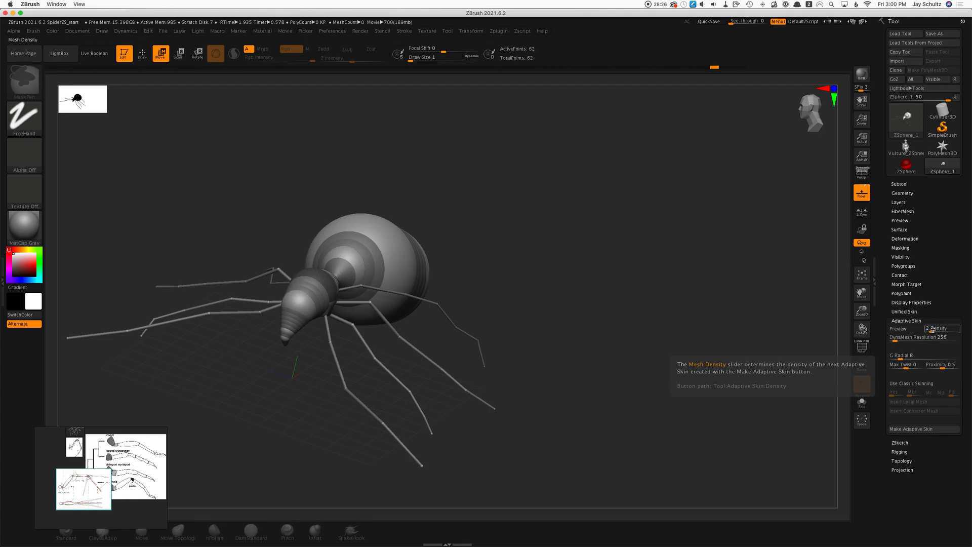
pyautogui.click(932, 330)
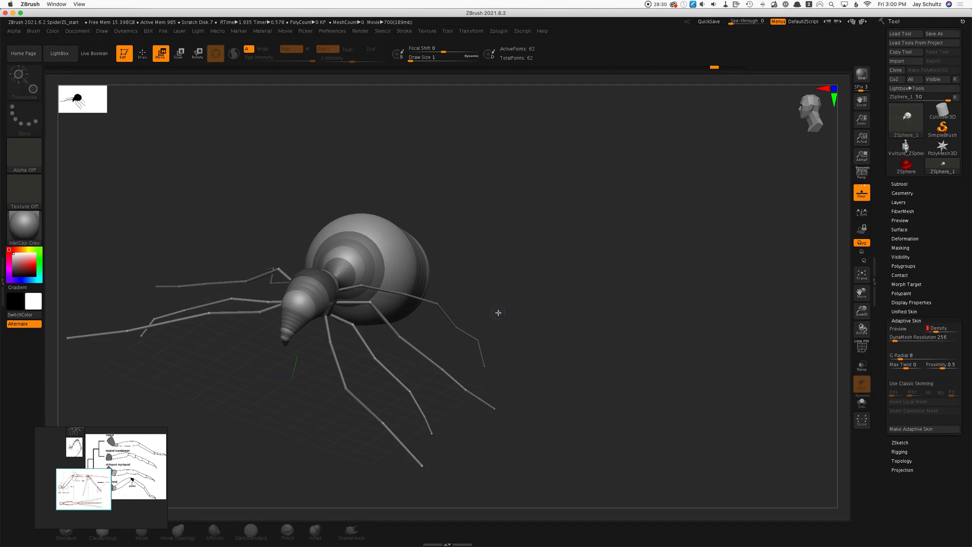
pyautogui.press('a')
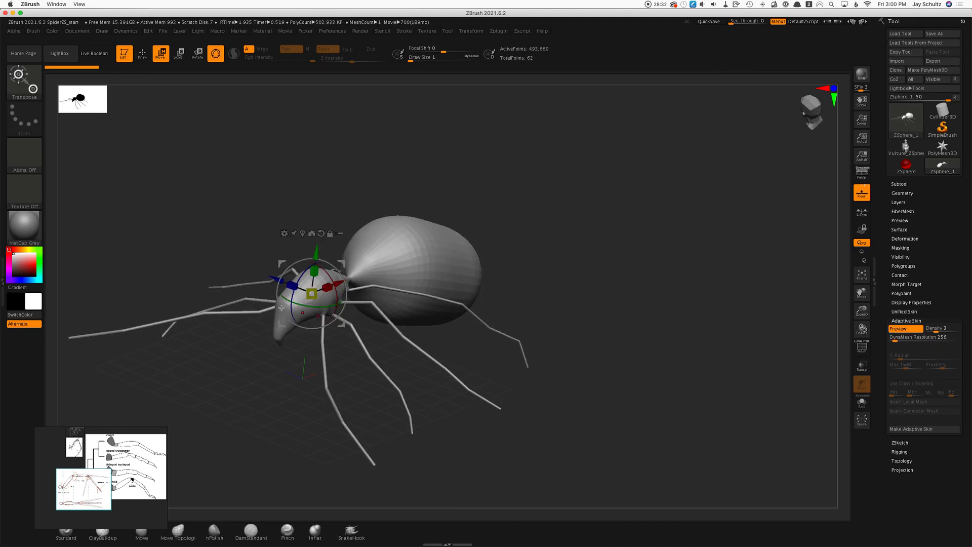
pyautogui.moveTo(580, 361)
pyautogui.mouseDown()
pyautogui.moveTo(549, 354)
pyautogui.moveTo(596, 349)
pyautogui.moveTo(562, 351)
pyautogui.moveTo(573, 352)
pyautogui.mouseUp()
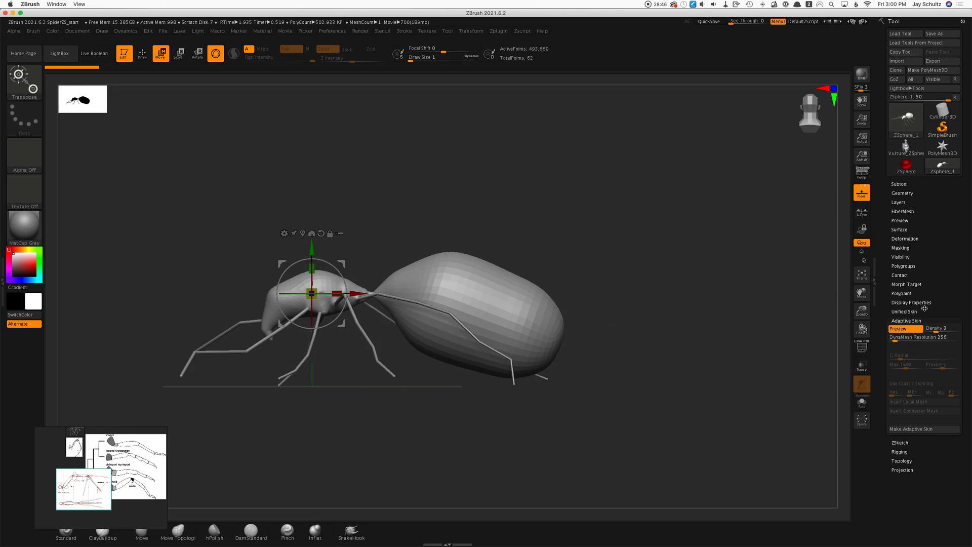
# Make the adaptive skin from the ZSphere spider and switch to the generated skin mesh in front view
pyautogui.click(911, 429)
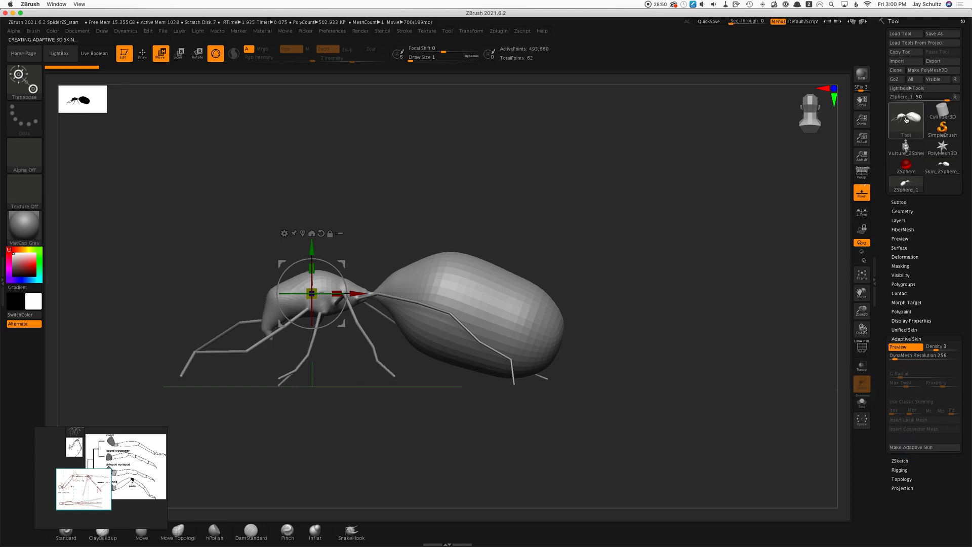
pyautogui.moveTo(907, 120)
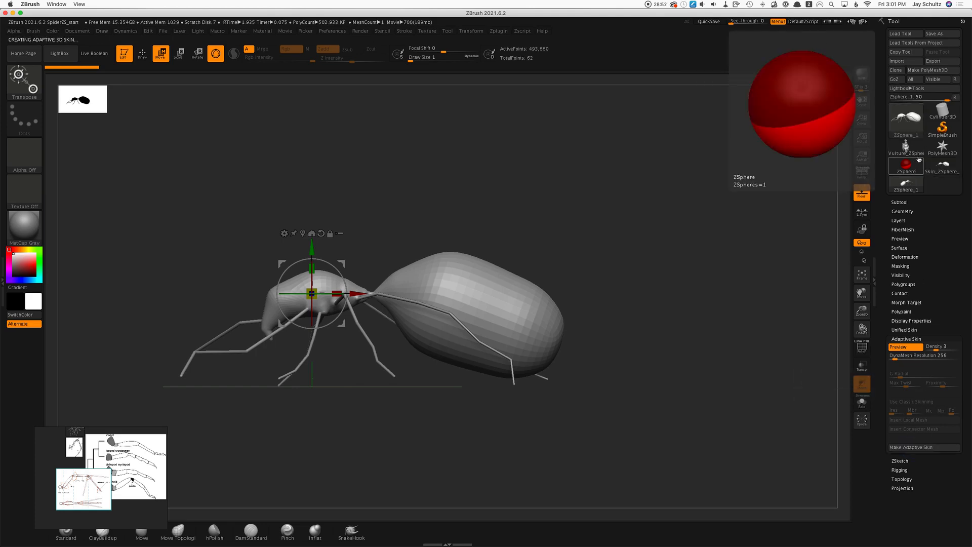
pyautogui.click(948, 172)
pyautogui.press('shift')
pyautogui.keyDown('shift'); pyautogui.moveTo(705, 265); pyautogui.dragTo(707, 265); pyautogui.keyUp('shift')
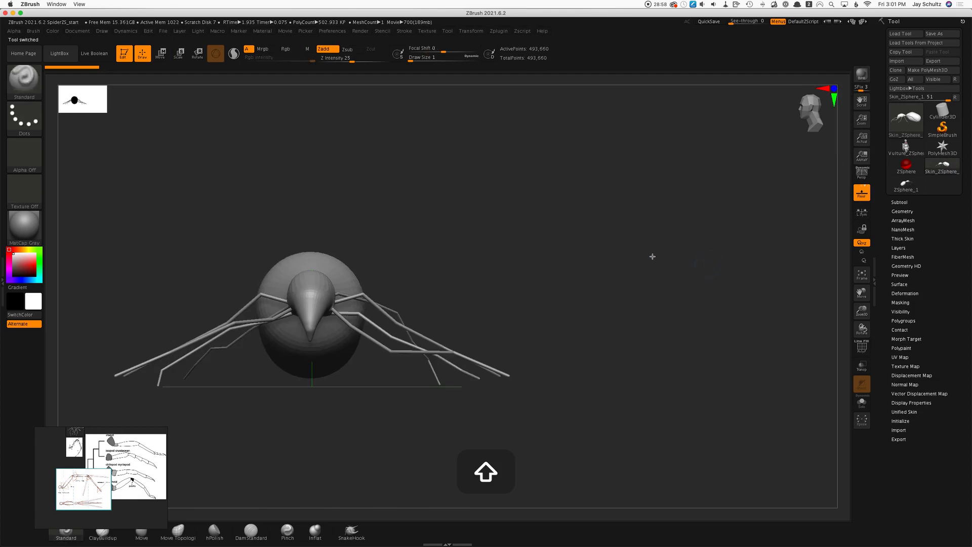
# Enlarge the Standard brush to about 140 and sculpt raised ridges across the front of the abdomen and the head
pyautogui.keyDown('alt'); pyautogui.moveTo(612, 253); pyautogui.dragTo(742, 241); pyautogui.keyUp('alt')
pyautogui.moveTo(627, 243); pyautogui.dragTo(760, 338)
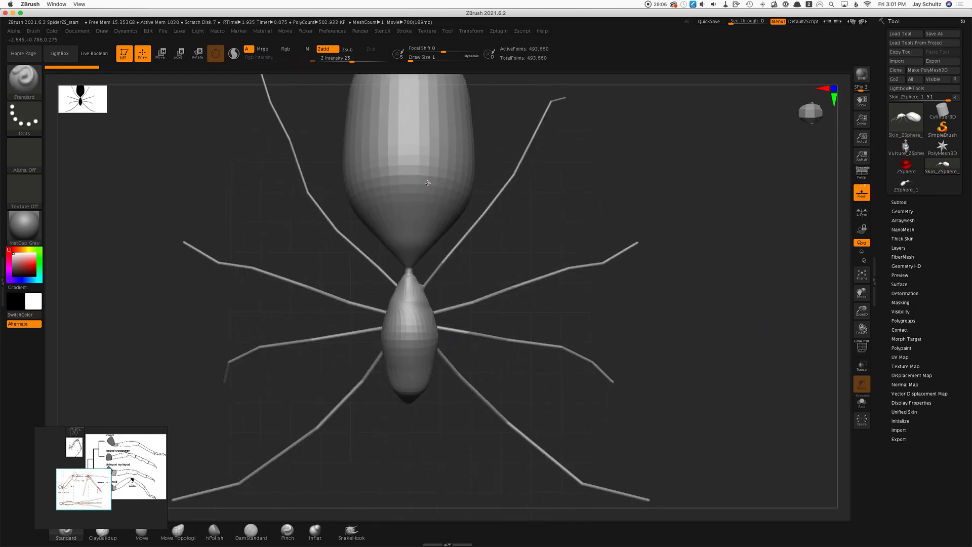
pyautogui.press('s')
pyautogui.moveTo(434, 183)
pyautogui.mouseDown()
pyautogui.moveTo(460, 186)
pyautogui.moveTo(357, 184)
pyautogui.moveTo(458, 185)
pyautogui.mouseUp()
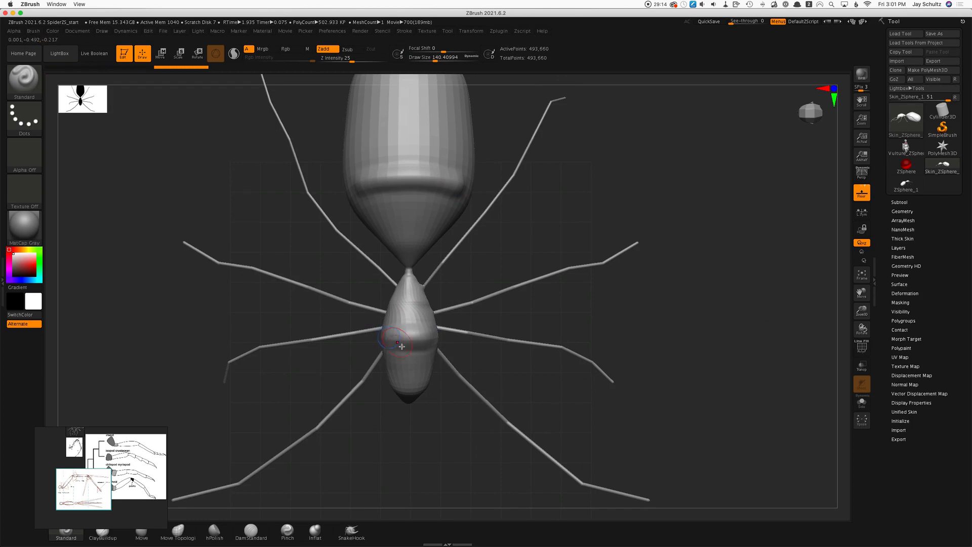
pyautogui.moveTo(488, 228); pyautogui.dragTo(459, 347)
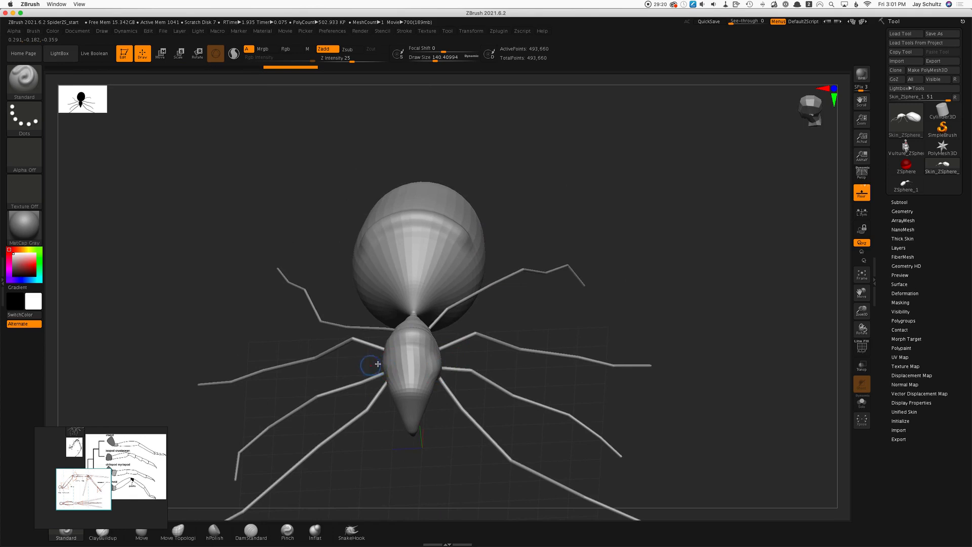
pyautogui.moveTo(378, 363); pyautogui.dragTo(505, 359)
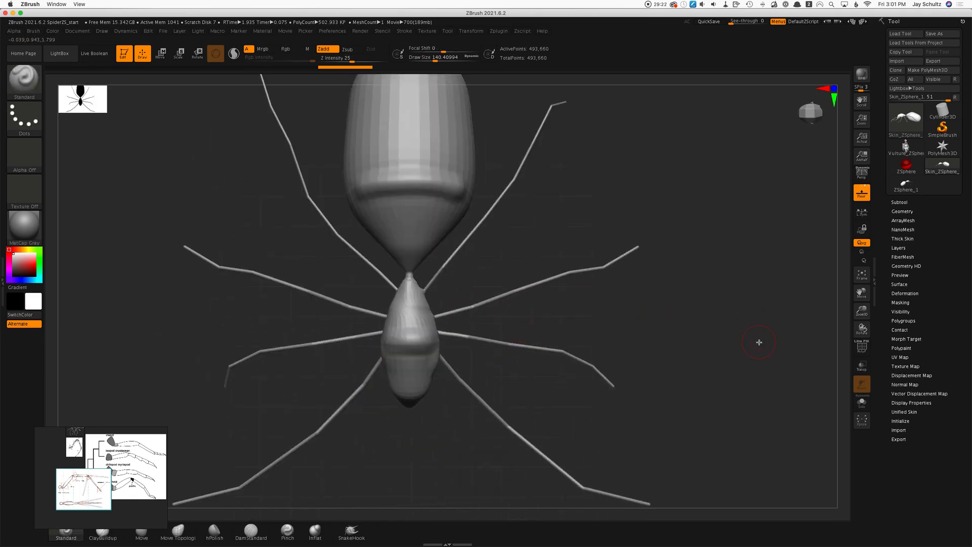
# Unify the size of the spider skin mesh and frame it
pyautogui.keyDown('alt'); pyautogui.moveTo(759, 342); pyautogui.dragTo(727, 330); pyautogui.keyUp('alt')
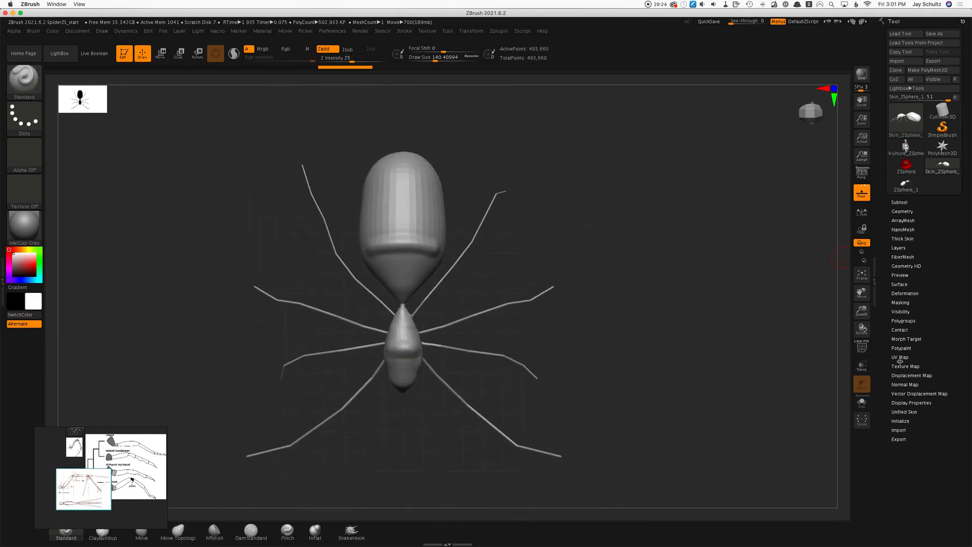
pyautogui.click(908, 294)
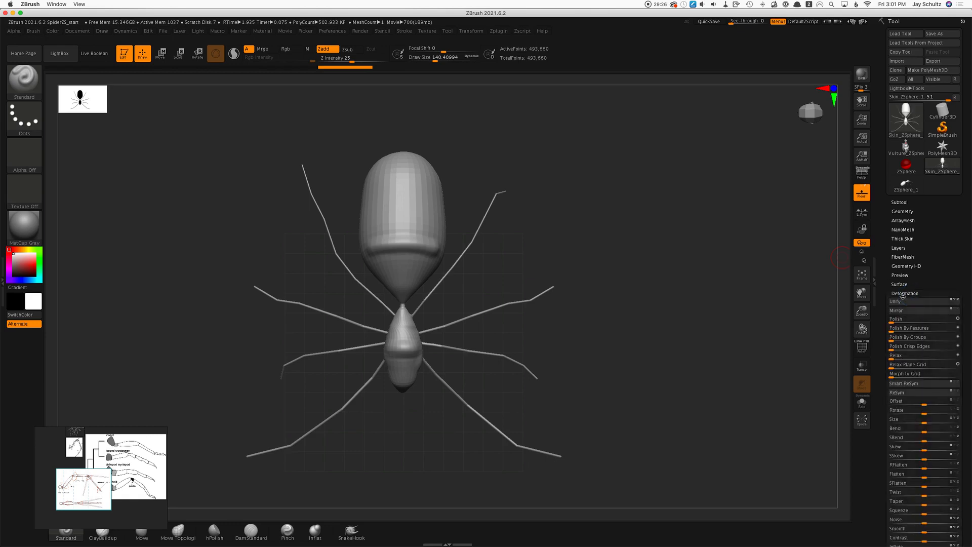
pyautogui.click(900, 301)
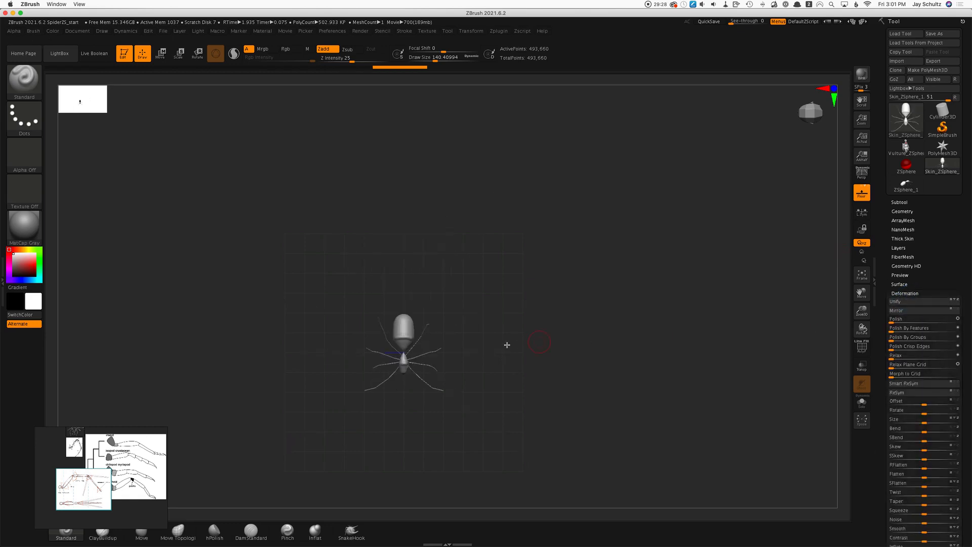
pyautogui.press('f')
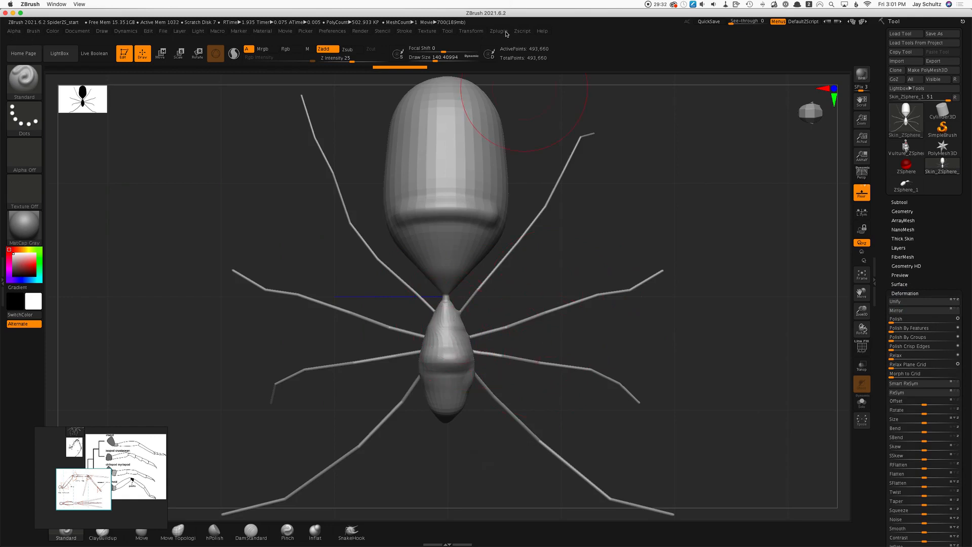
# Turn on mirrored sculpting symmetry and smooth the head near the waist with the draw size set to about 20
pyautogui.click(475, 33)
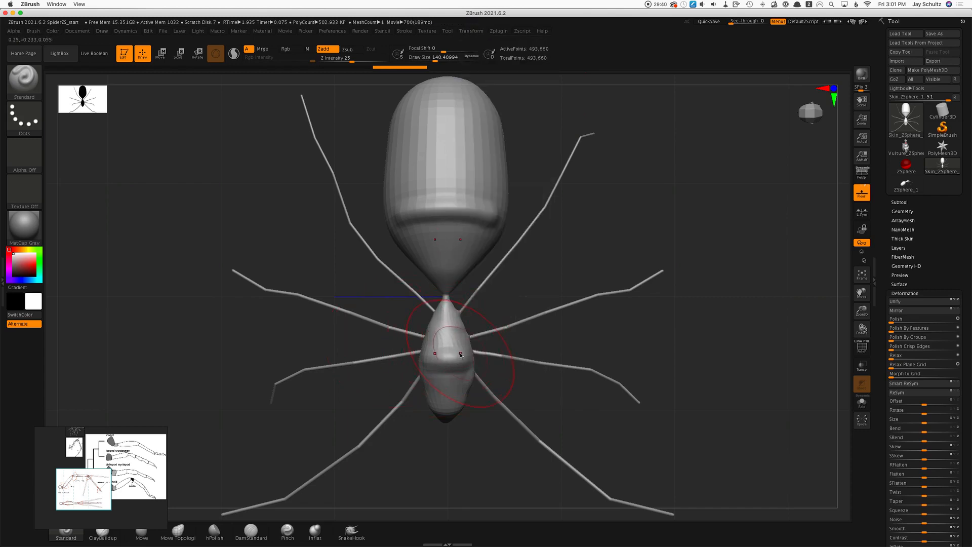
pyautogui.keyDown('alt'); pyautogui.moveTo(550, 346); pyautogui.dragTo(601, 351); pyautogui.keyUp('alt')
pyautogui.press('a')
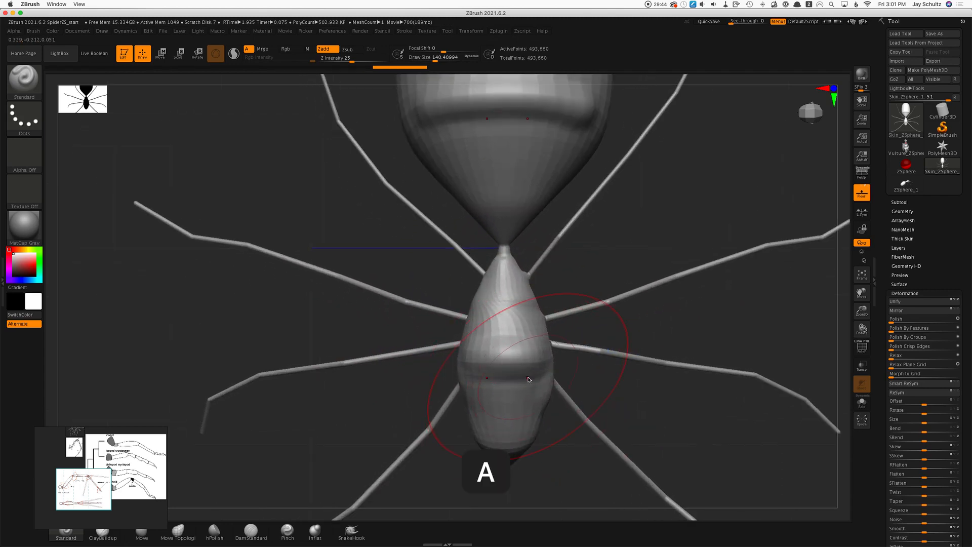
pyautogui.press('s')
pyautogui.moveTo(528, 378); pyautogui.dragTo(512, 379)
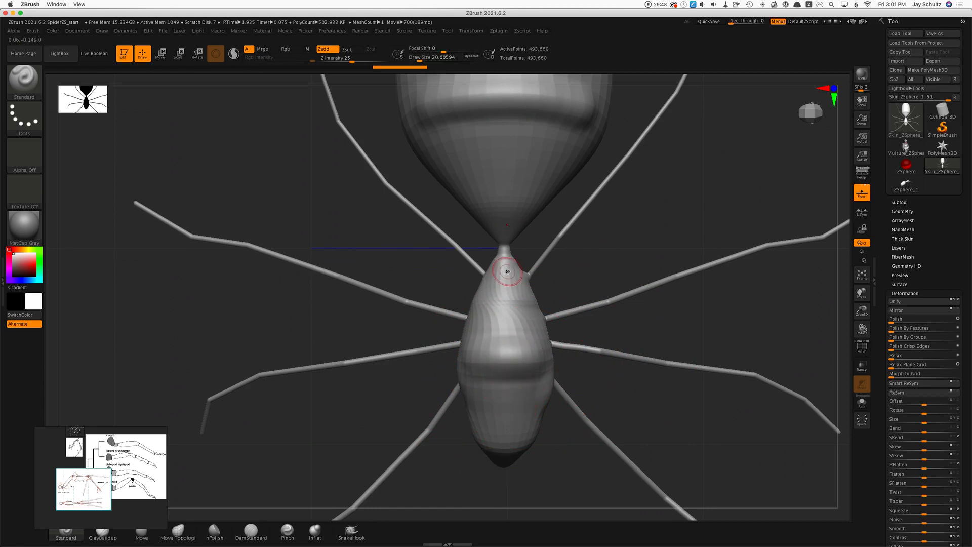
pyautogui.press('shift')
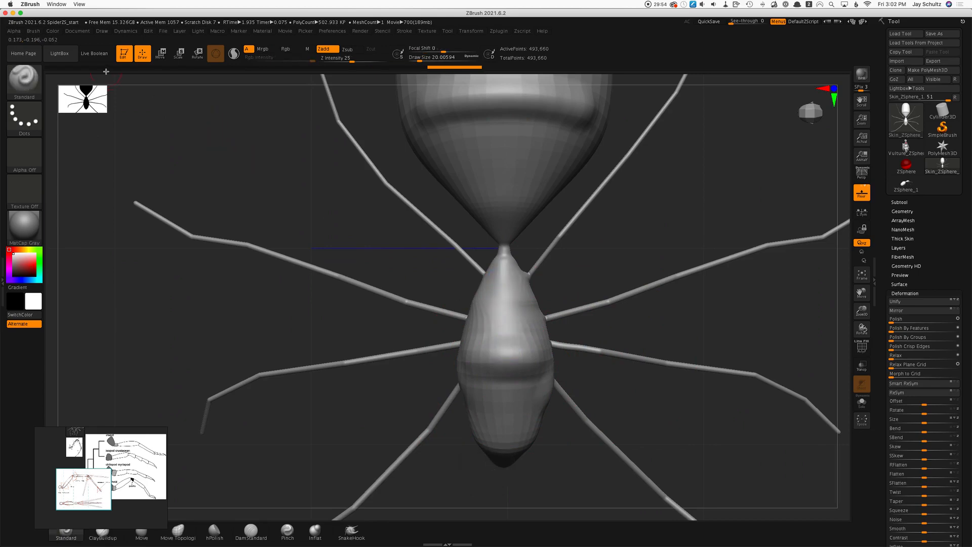
# Carve mirrored grooves across the upper surface of the head section with the DamStandard brush
pyautogui.click(12, 83)
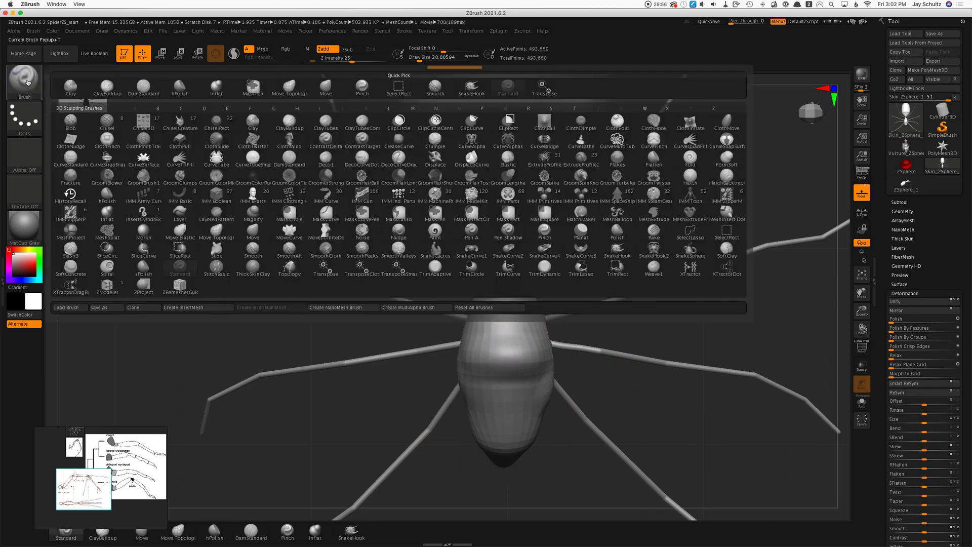
pyautogui.click(143, 87)
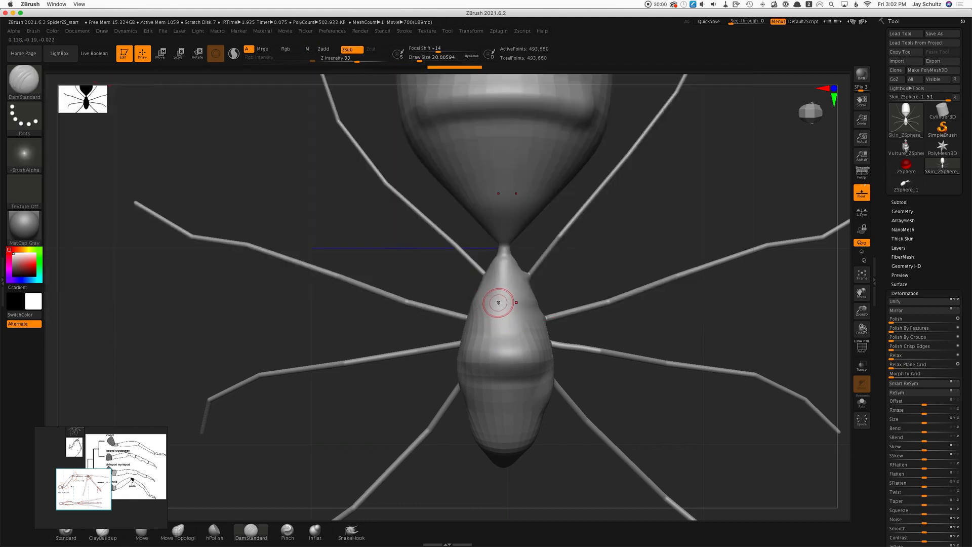
pyautogui.moveTo(498, 302); pyautogui.dragTo(472, 305)
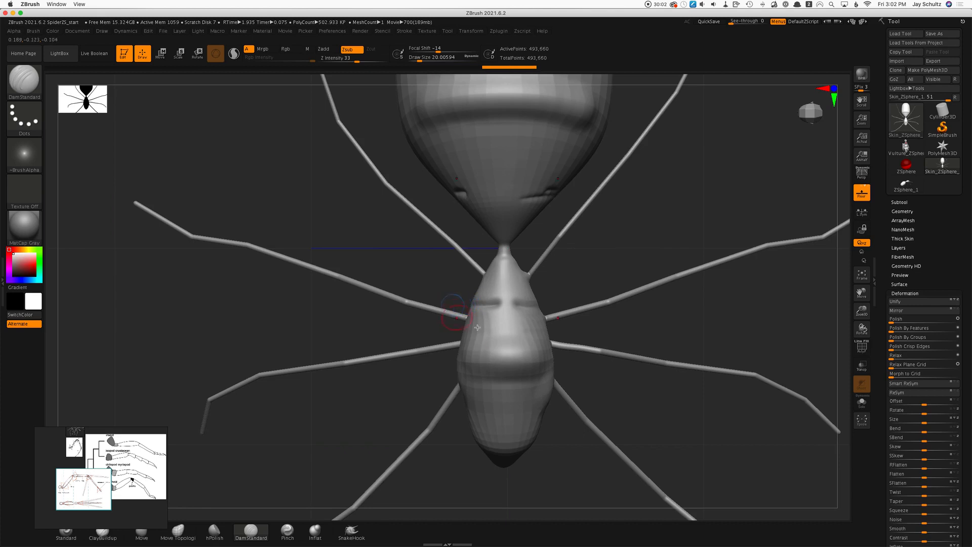
pyautogui.moveTo(530, 324); pyautogui.dragTo(455, 326)
pyautogui.moveTo(529, 346)
pyautogui.mouseDown()
pyautogui.moveTo(484, 348)
pyautogui.moveTo(547, 409)
pyautogui.mouseUp()
pyautogui.moveTo(555, 462); pyautogui.dragTo(412, 361)
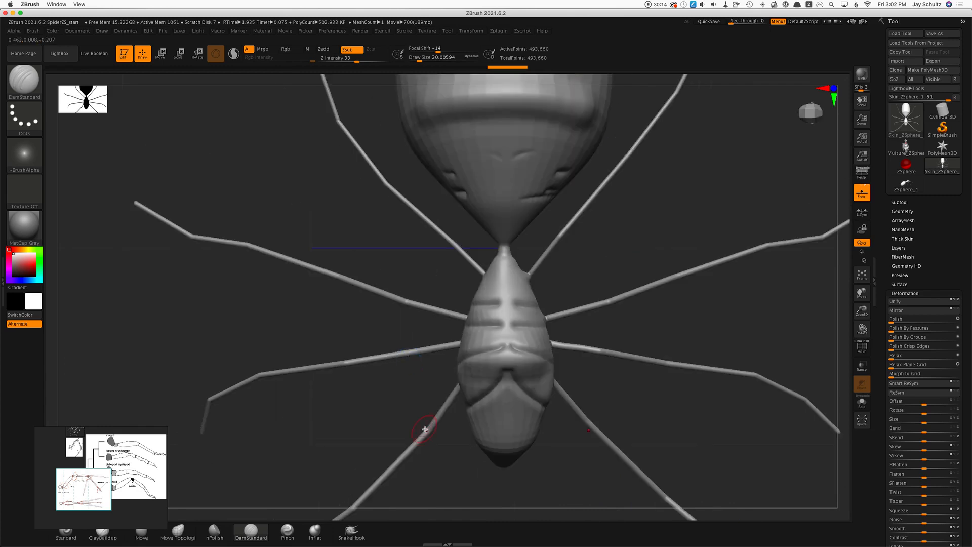
# Undo the last stroke and carve two long curved grooves along the side of the head with DamStandard
pyautogui.moveTo(425, 430); pyautogui.dragTo(585, 246)
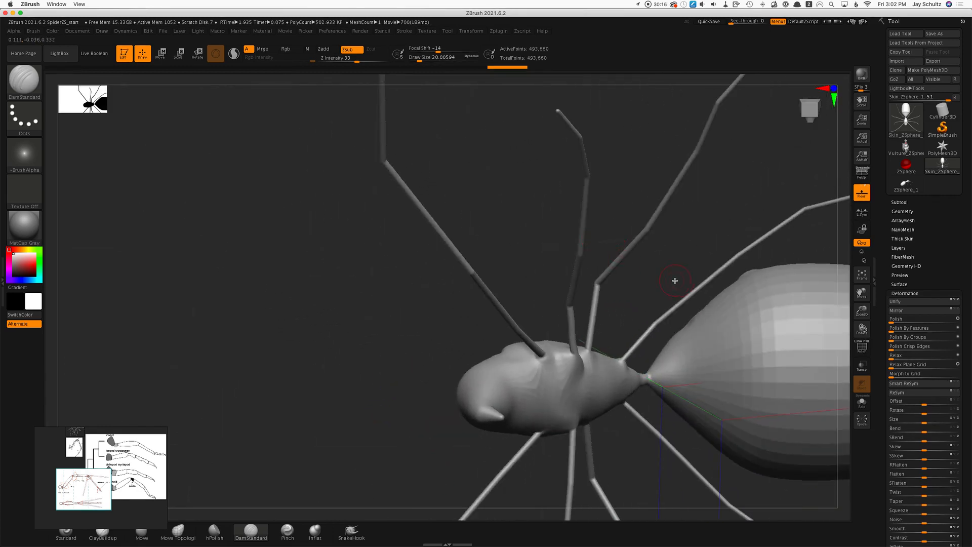
pyautogui.moveTo(675, 281); pyautogui.dragTo(627, 347)
pyautogui.keyDown('alt'); pyautogui.moveTo(538, 245); pyautogui.dragTo(451, 146); pyautogui.keyUp('alt')
pyautogui.press('super+z')
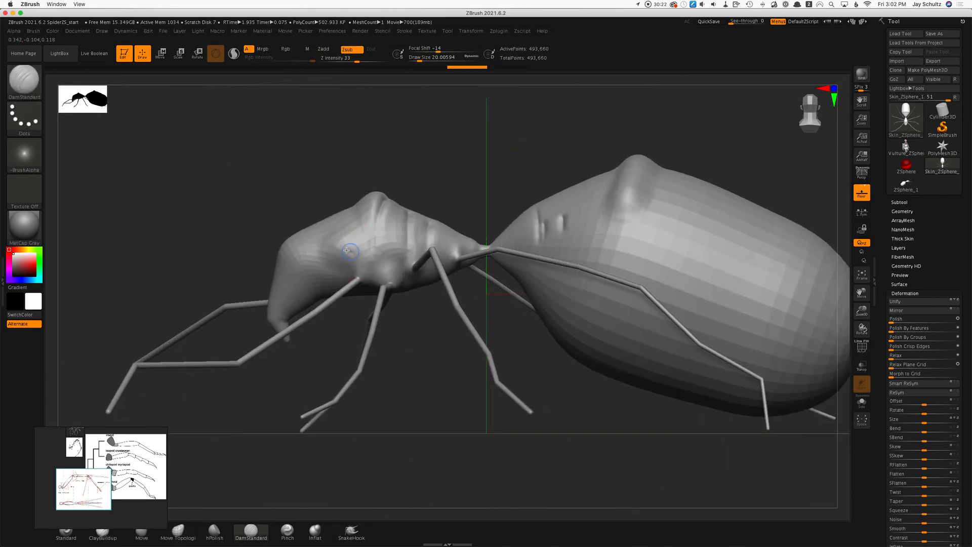
pyautogui.moveTo(338, 246); pyautogui.dragTo(234, 299)
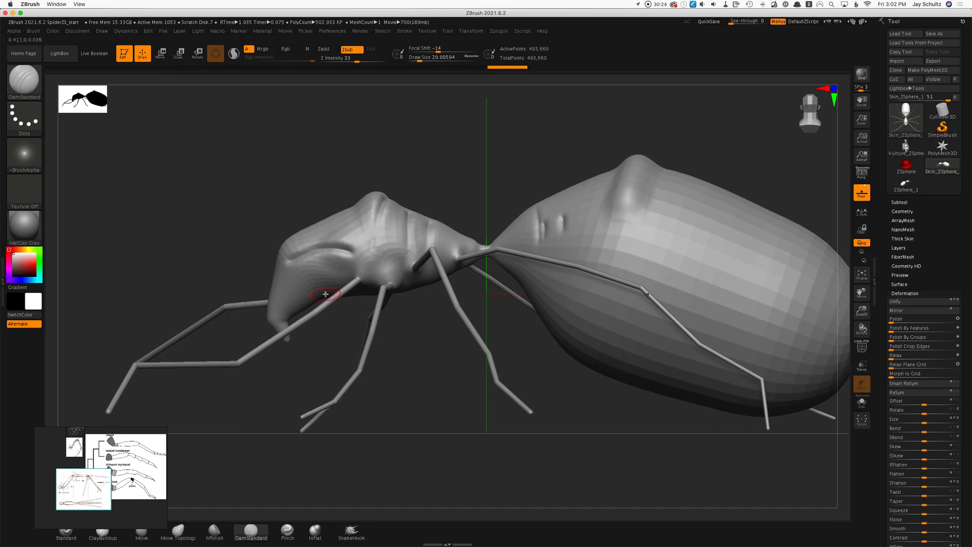
pyautogui.moveTo(339, 271)
pyautogui.mouseDown()
pyautogui.moveTo(285, 300)
pyautogui.moveTo(275, 322)
pyautogui.mouseUp()
pyautogui.keyDown('alt'); pyautogui.moveTo(402, 314); pyautogui.dragTo(455, 298); pyautogui.keyUp('alt')
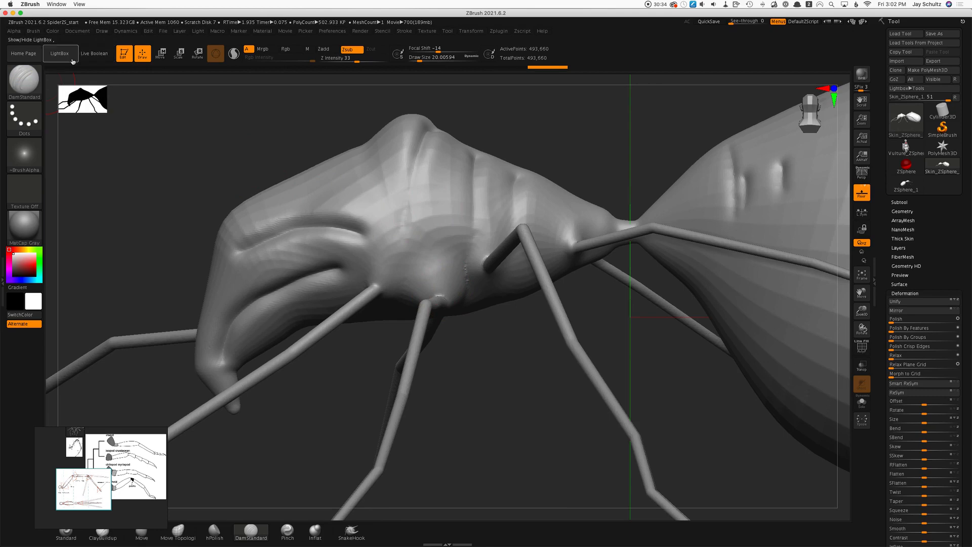
# Build up the forms around the leg bases using the ClayBuildup brush with Alpha 01
pyautogui.click(103, 533)
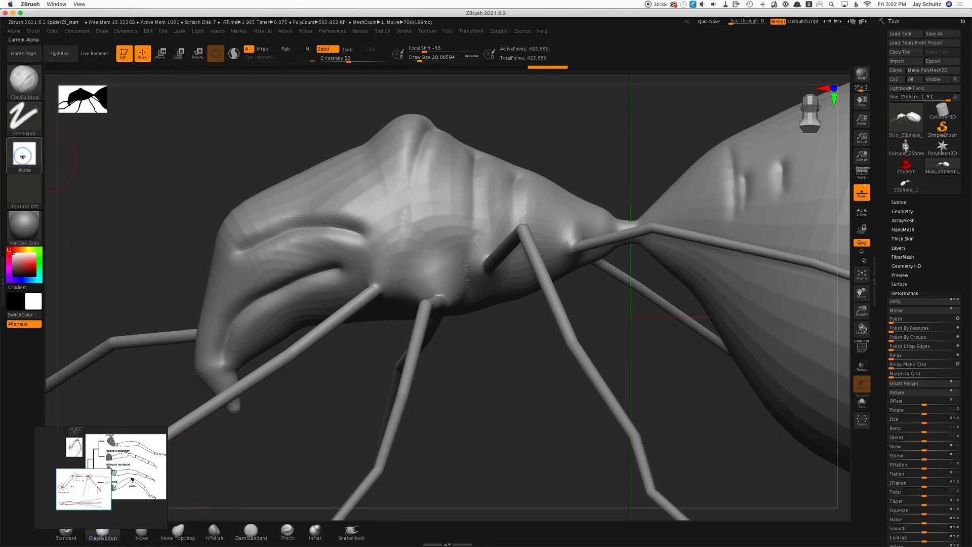
pyautogui.click(22, 157)
pyautogui.click(107, 157)
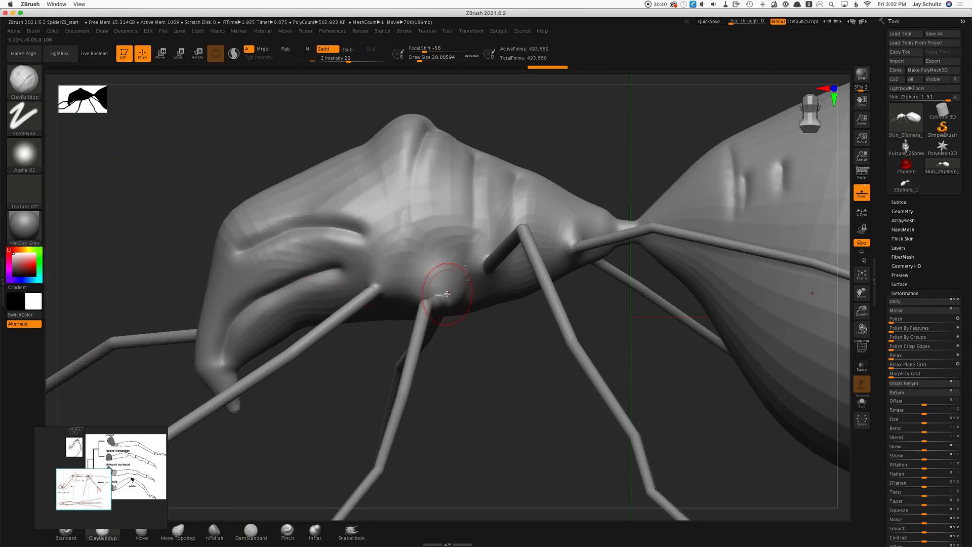
pyautogui.moveTo(446, 293)
pyautogui.mouseDown()
pyautogui.moveTo(445, 275)
pyautogui.moveTo(462, 284)
pyautogui.moveTo(374, 281)
pyautogui.moveTo(397, 288)
pyautogui.mouseUp()
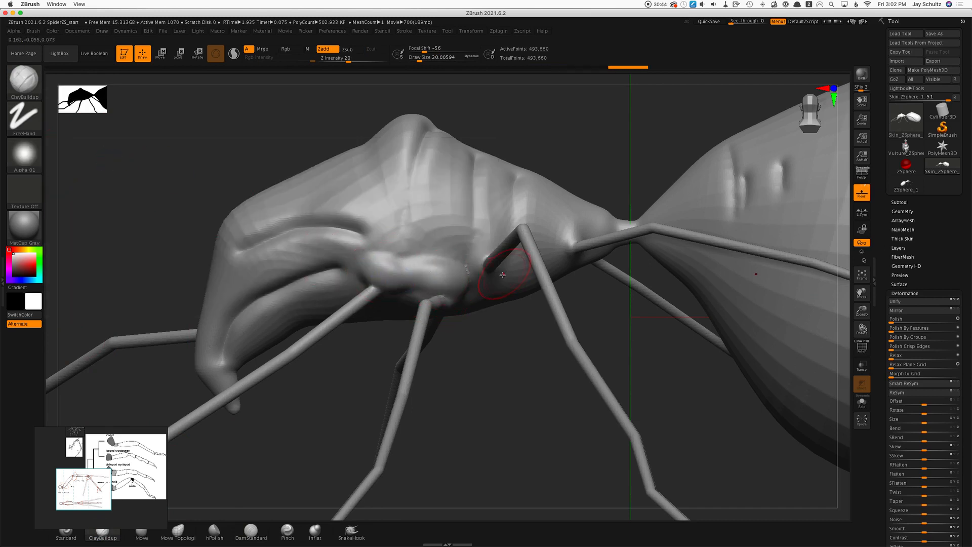
pyautogui.moveTo(502, 274)
pyautogui.mouseDown()
pyautogui.moveTo(521, 284)
pyautogui.moveTo(466, 300)
pyautogui.moveTo(458, 319)
pyautogui.moveTo(486, 354)
pyautogui.moveTo(518, 371)
pyautogui.moveTo(499, 351)
pyautogui.moveTo(349, 399)
pyautogui.moveTo(360, 340)
pyautogui.moveTo(241, 354)
pyautogui.moveTo(353, 338)
pyautogui.moveTo(289, 349)
pyautogui.moveTo(422, 354)
pyautogui.mouseUp()
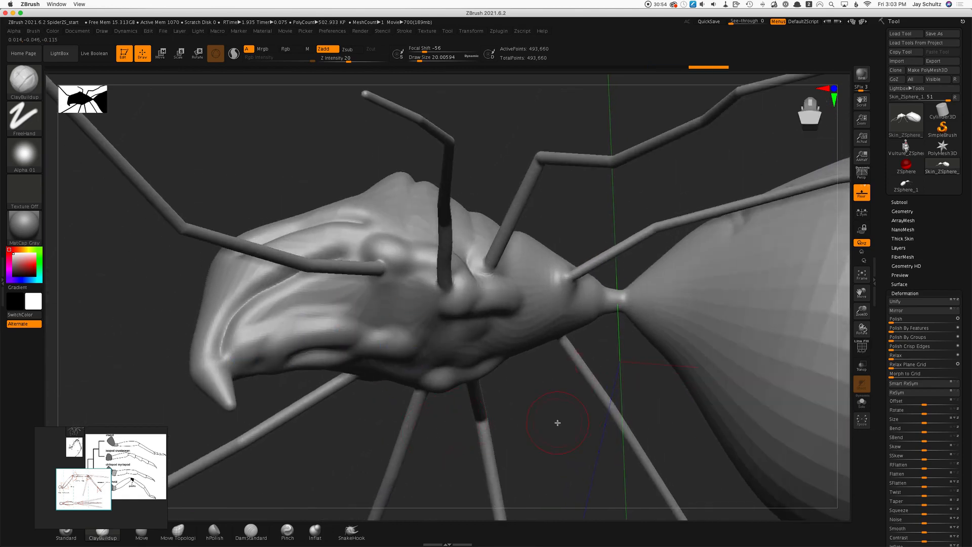
# Build up mirrored rounded eye bumps on the front of the head with ClayBuildup and check them from the side
pyautogui.moveTo(558, 423); pyautogui.dragTo(556, 486)
pyautogui.keyDown('alt'); pyautogui.moveTo(555, 432); pyautogui.dragTo(382, 442); pyautogui.keyUp('alt')
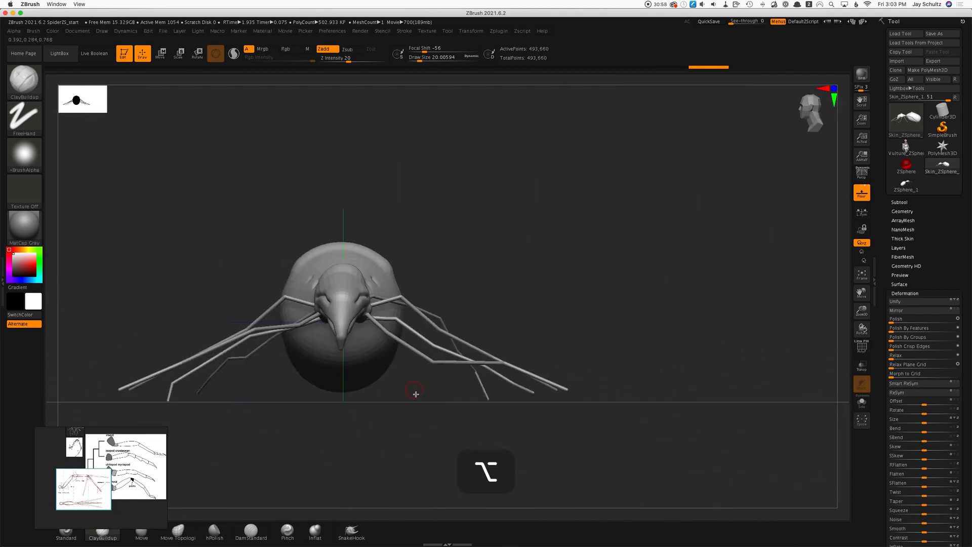
pyautogui.keyDown('alt'); pyautogui.moveTo(416, 394); pyautogui.dragTo(454, 425); pyautogui.keyUp('alt')
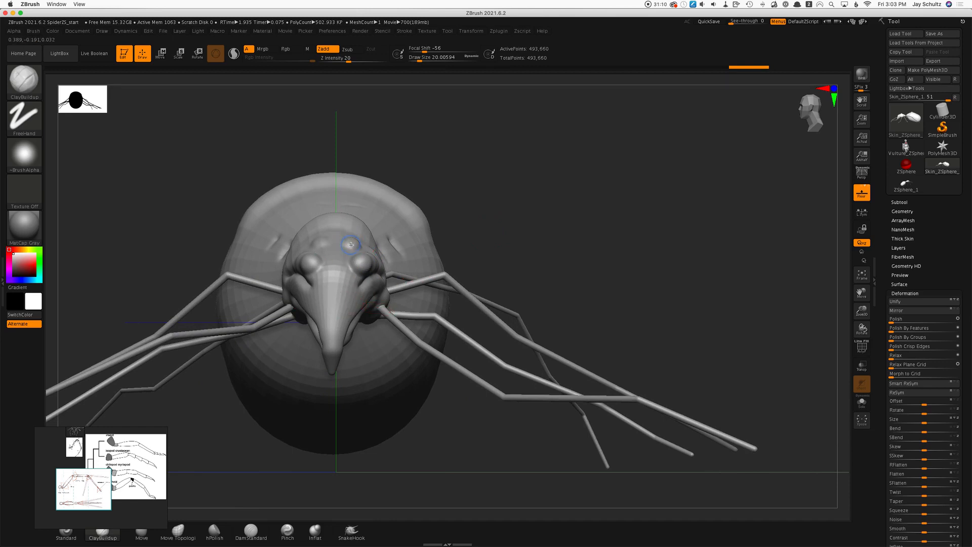
pyautogui.click(338, 262)
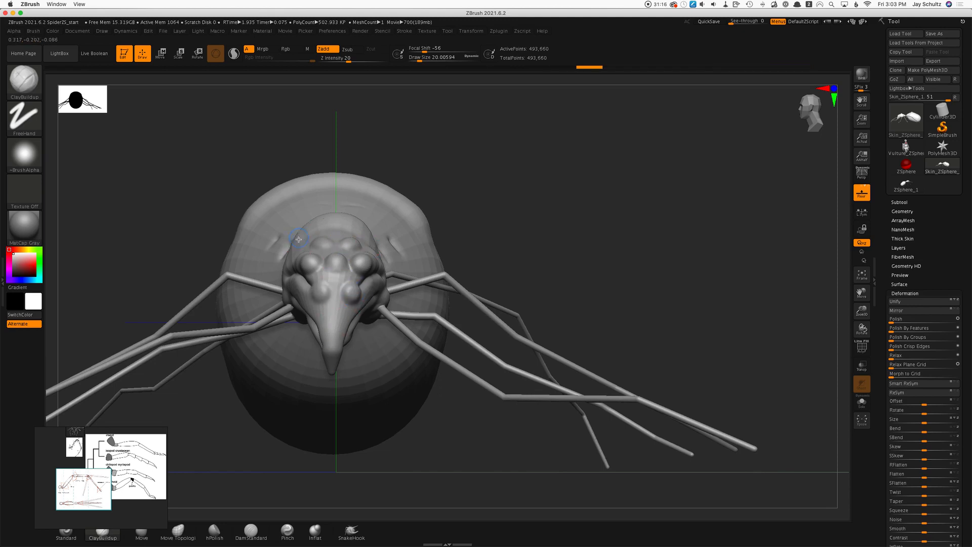
pyautogui.moveTo(298, 236); pyautogui.dragTo(300, 242)
pyautogui.moveTo(557, 255); pyautogui.dragTo(517, 256)
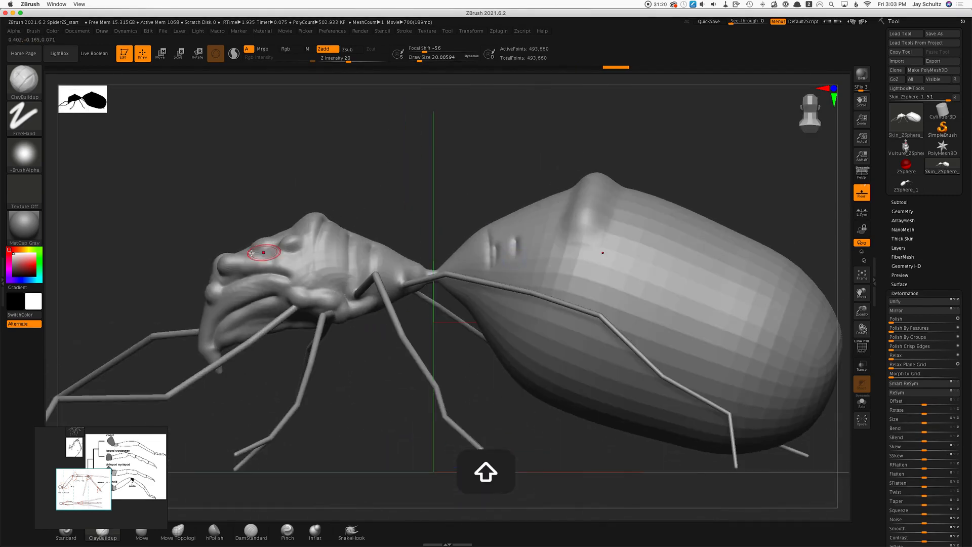
# Smooth the sculpted ridges on the side of the head and the small grooves at the front of the abdomen
pyautogui.keyDown('shift'); pyautogui.moveTo(232, 271); pyautogui.dragTo(273, 264); pyautogui.keyUp('shift')
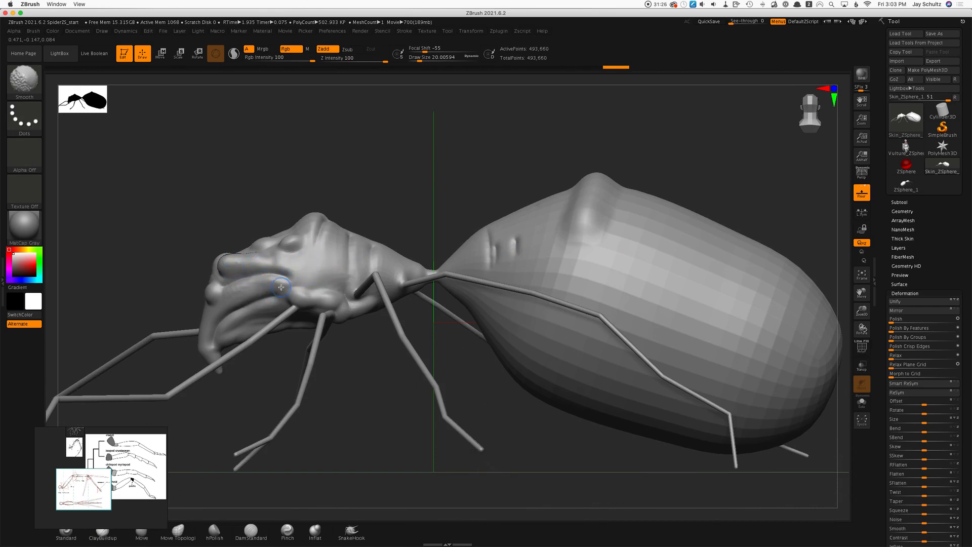
pyautogui.keyDown('shift'); pyautogui.moveTo(515, 245); pyautogui.dragTo(483, 236); pyautogui.keyUp('shift')
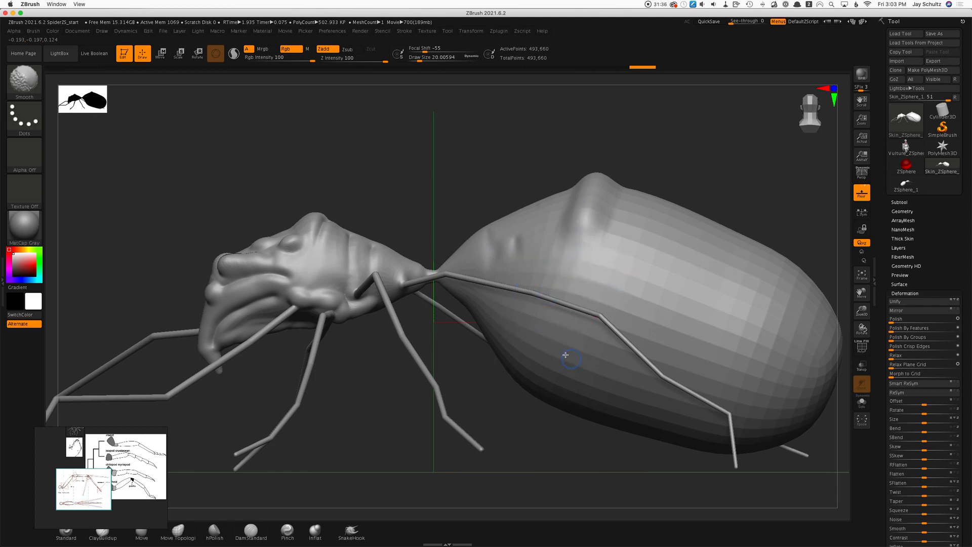
pyautogui.keyDown('shift'); pyautogui.moveTo(584, 352); pyautogui.dragTo(589, 345); pyautogui.keyUp('shift')
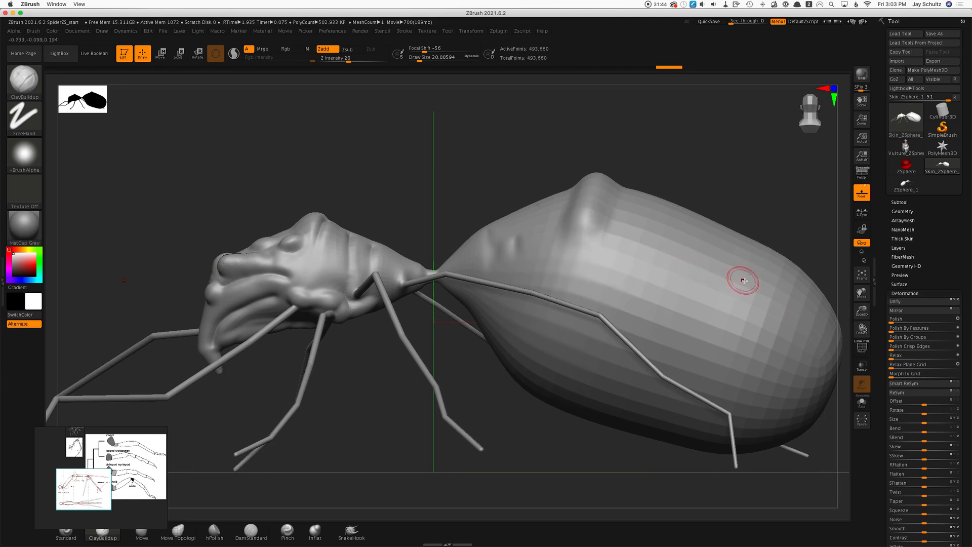
# Switch from the sculpted skin mesh back to the ZSphere_1 tool, turn off its adaptive skin preview and view the ZSphere chain from above and the side
pyautogui.keyDown('alt'); pyautogui.moveTo(369, 373); pyautogui.dragTo(341, 403); pyautogui.keyUp('alt')
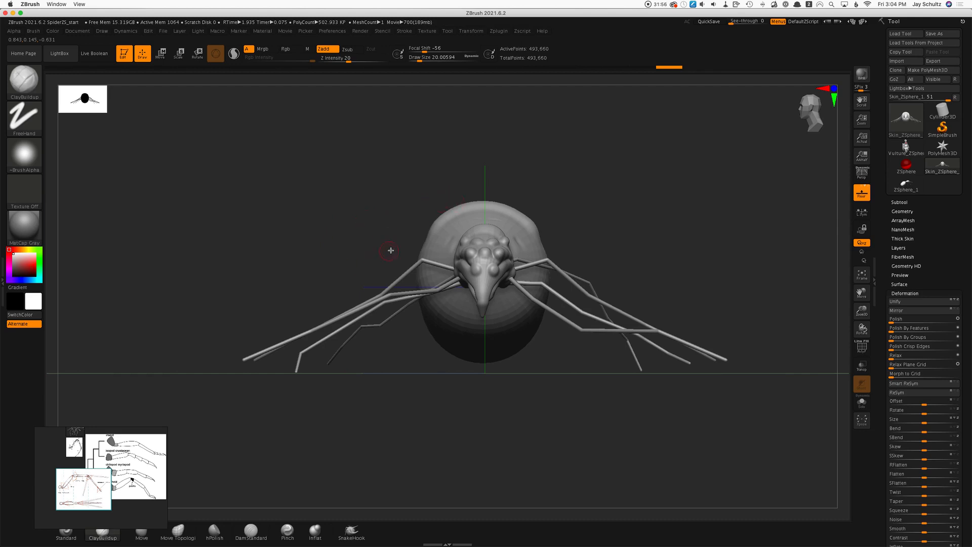
pyautogui.moveTo(652, 216); pyautogui.dragTo(586, 218)
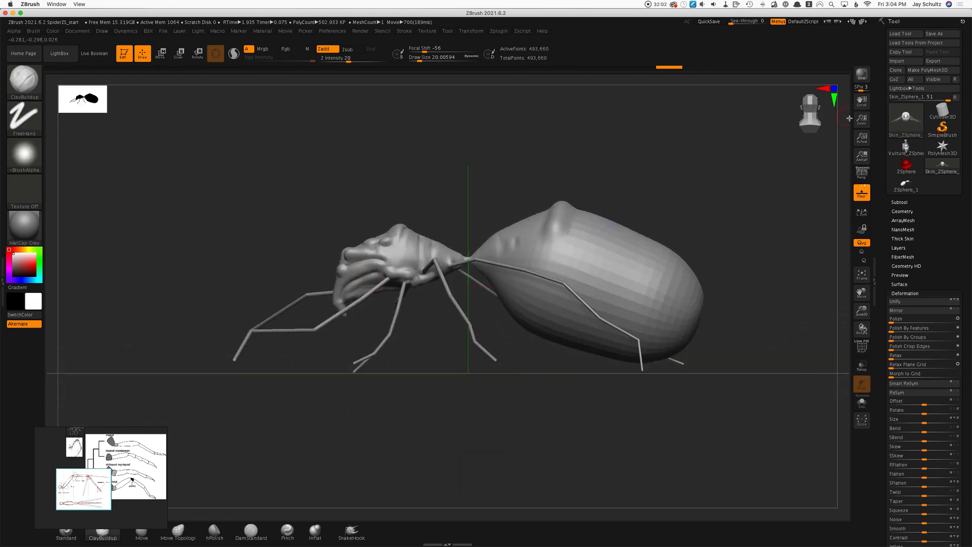
pyautogui.moveTo(934, 167)
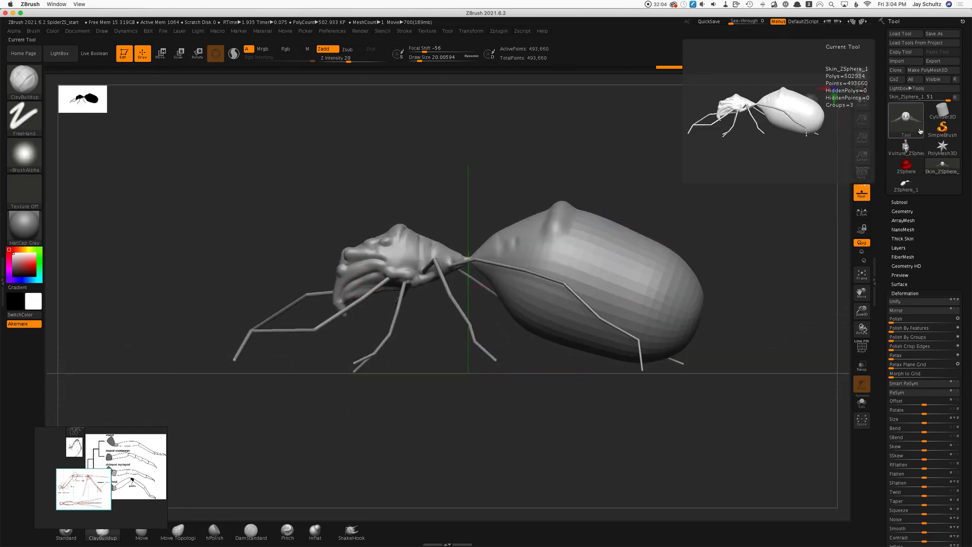
pyautogui.moveTo(914, 185)
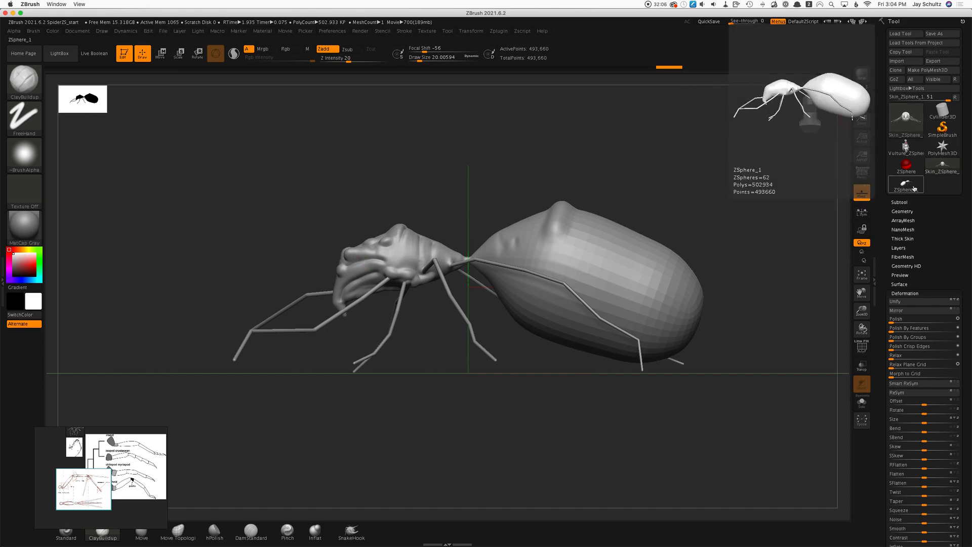
pyautogui.click(911, 188)
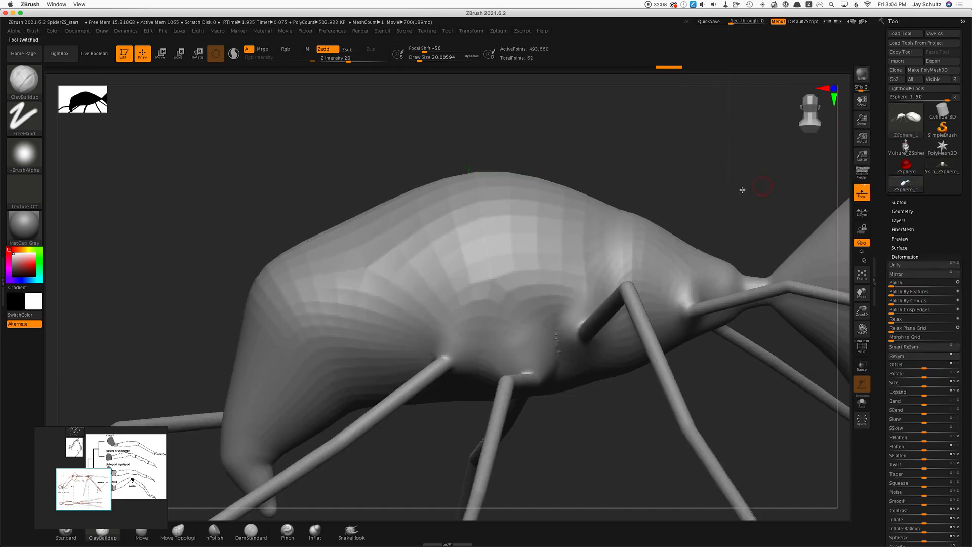
pyautogui.press('a')
pyautogui.moveTo(711, 141); pyautogui.dragTo(510, 213)
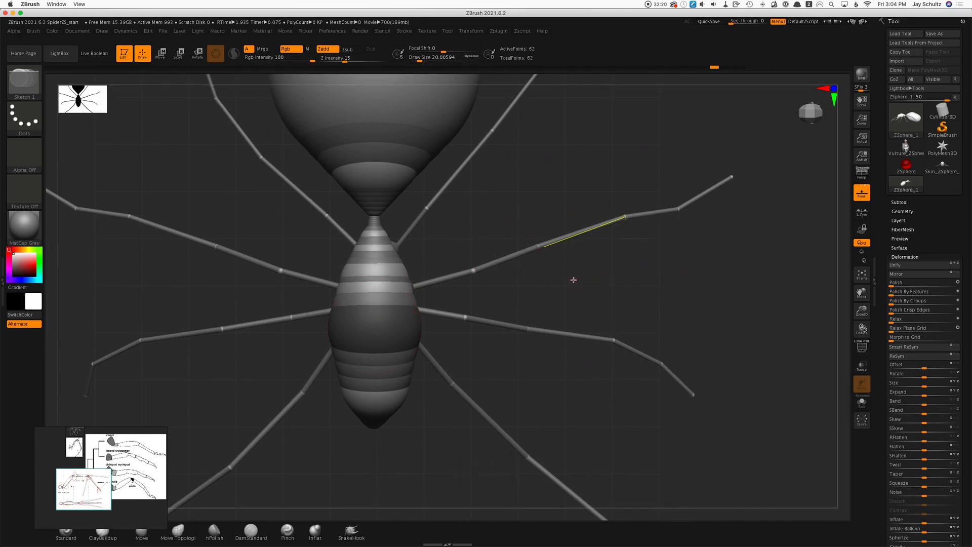
pyautogui.moveTo(573, 280); pyautogui.dragTo(633, 146)
pyautogui.moveTo(666, 212); pyautogui.dragTo(640, 210)
pyautogui.keyDown('alt'); pyautogui.moveTo(599, 356); pyautogui.dragTo(484, 382); pyautogui.keyUp('alt')
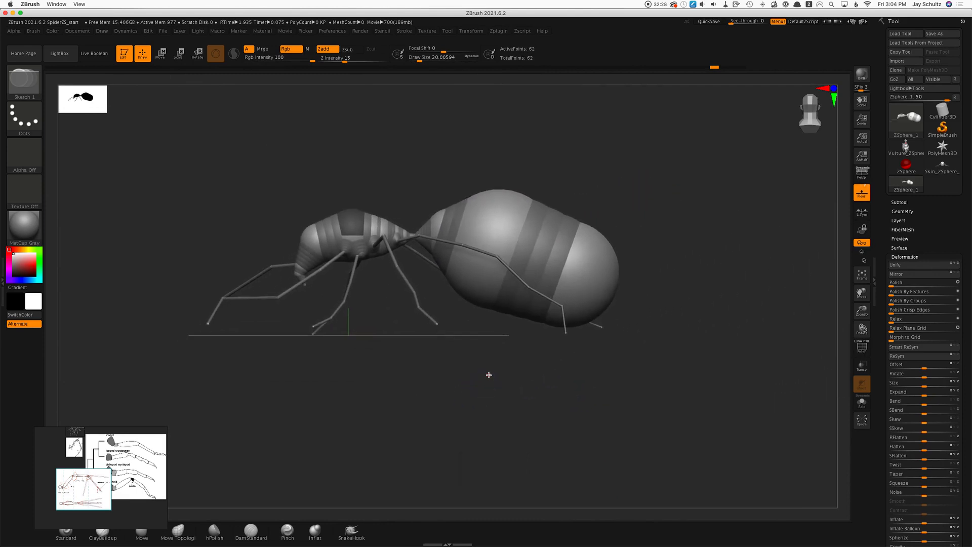